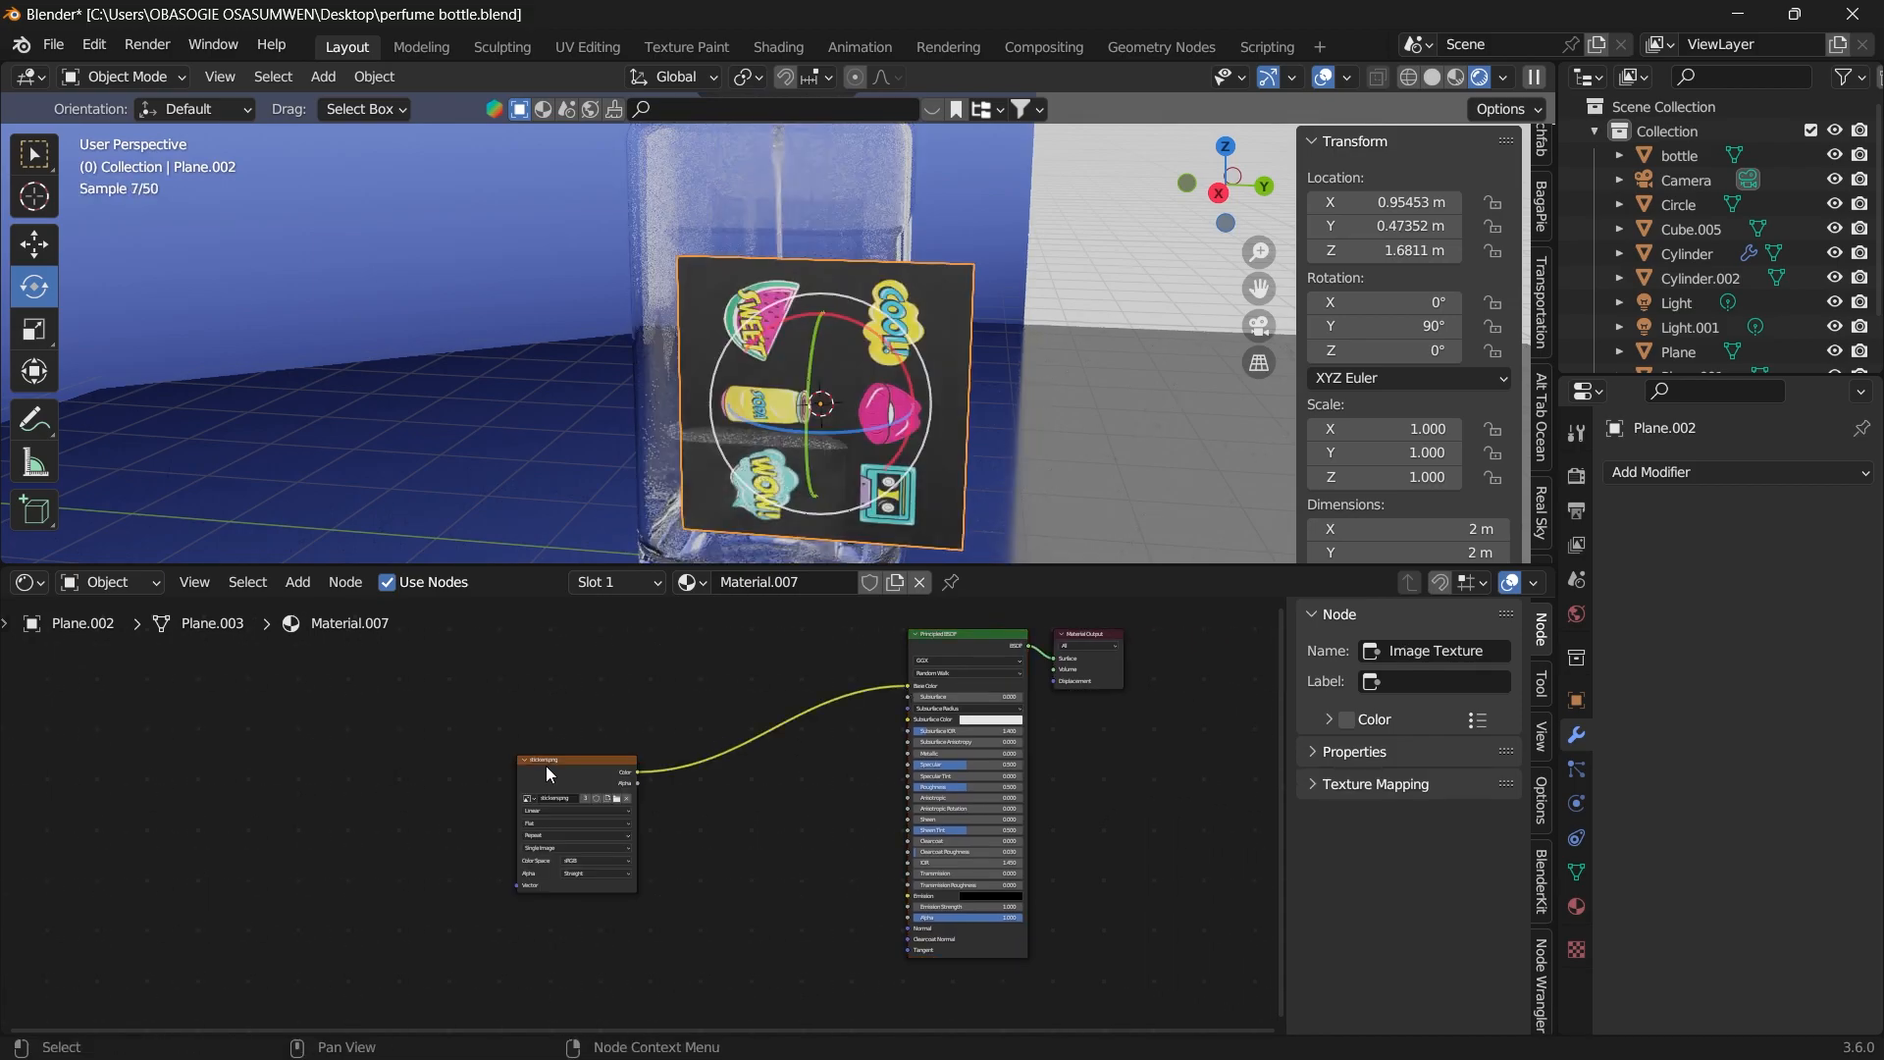
Link the stickers.png texture's Alpha output to the Principled BSDF's Alpha input in the plane's material.
left_click_drag(572, 765, 978, 944)
scroll(658, 711, "up", 2)
middle_click_drag(926, 785, 934, 842)
Subdivide the sticker plane's mesh and return to Object Mode.
right_click(574, 322)
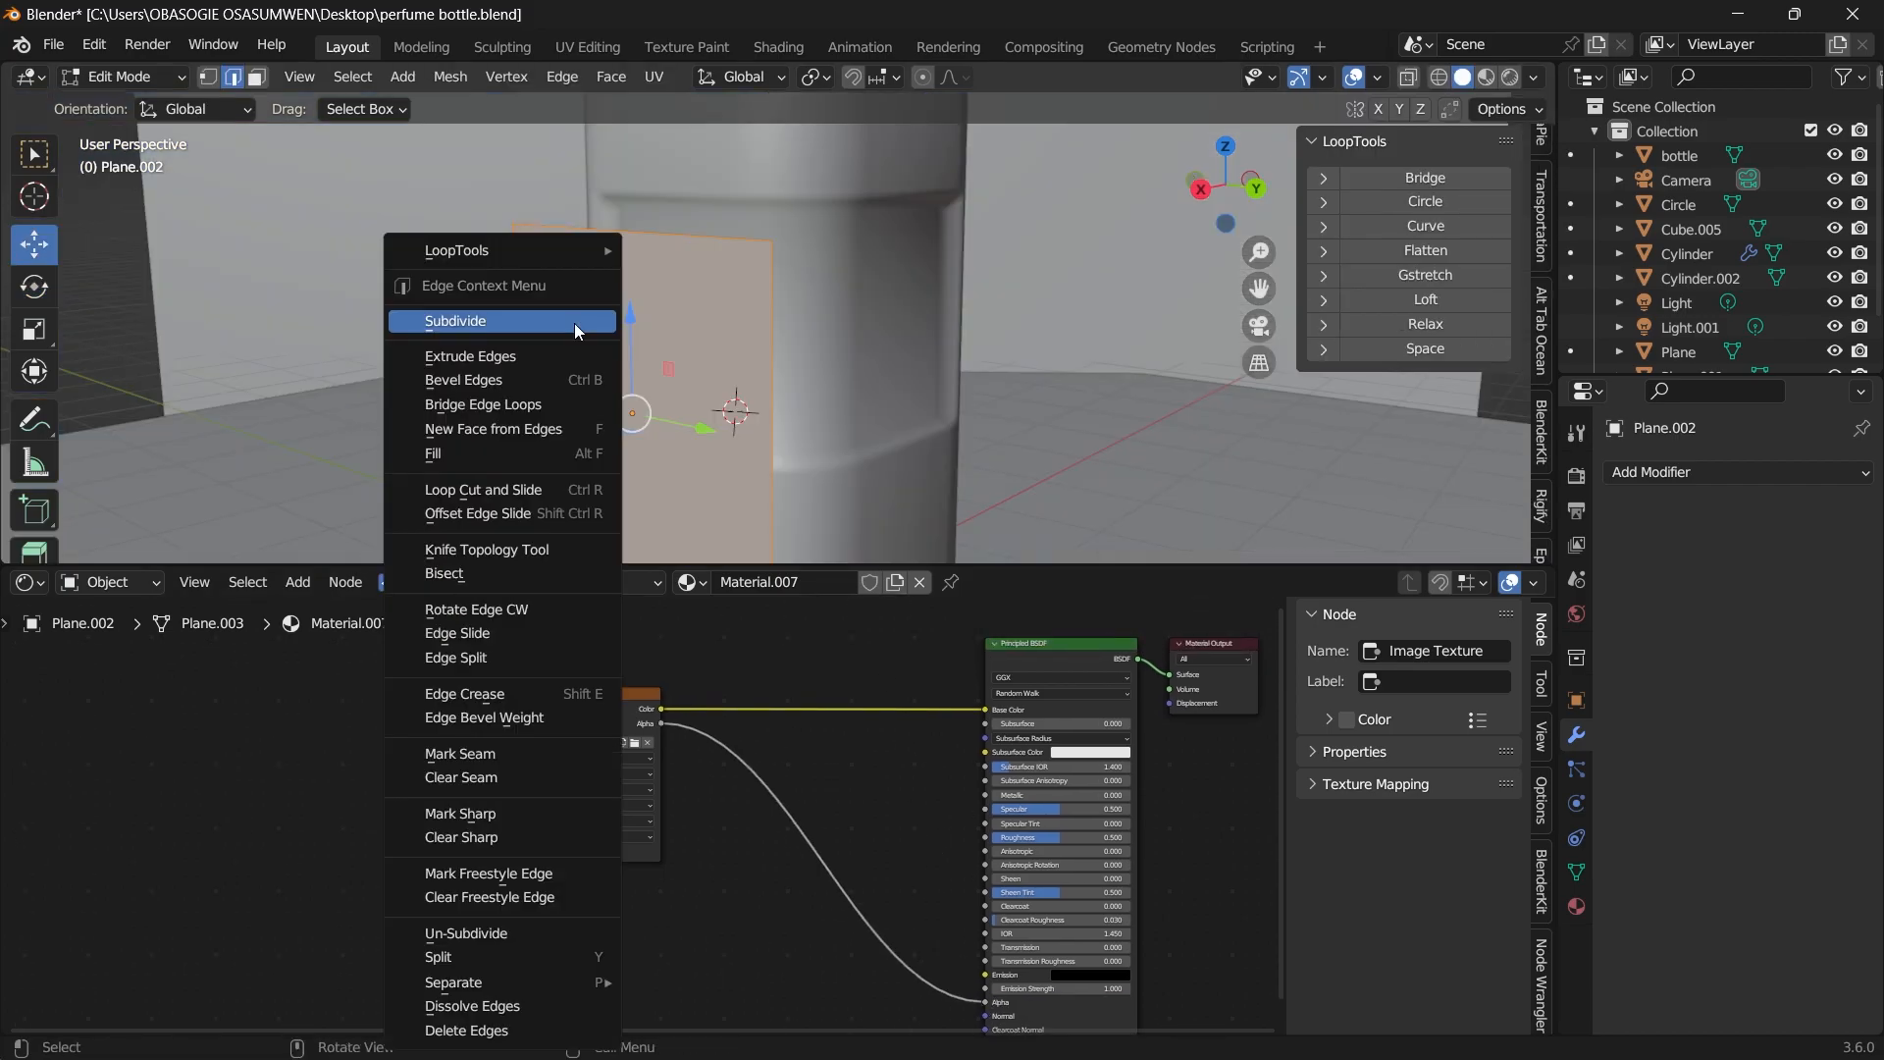
left_click(493, 320)
left_click_drag(391, 379, 437, 379)
left_click(109, 78)
left_click(110, 80)
Add a Shrinkwrap modifier to the sticker plane with the bottle as target and an offset of 0.01 m.
left_click_drag(846, 561, 845, 740)
left_click(1674, 473)
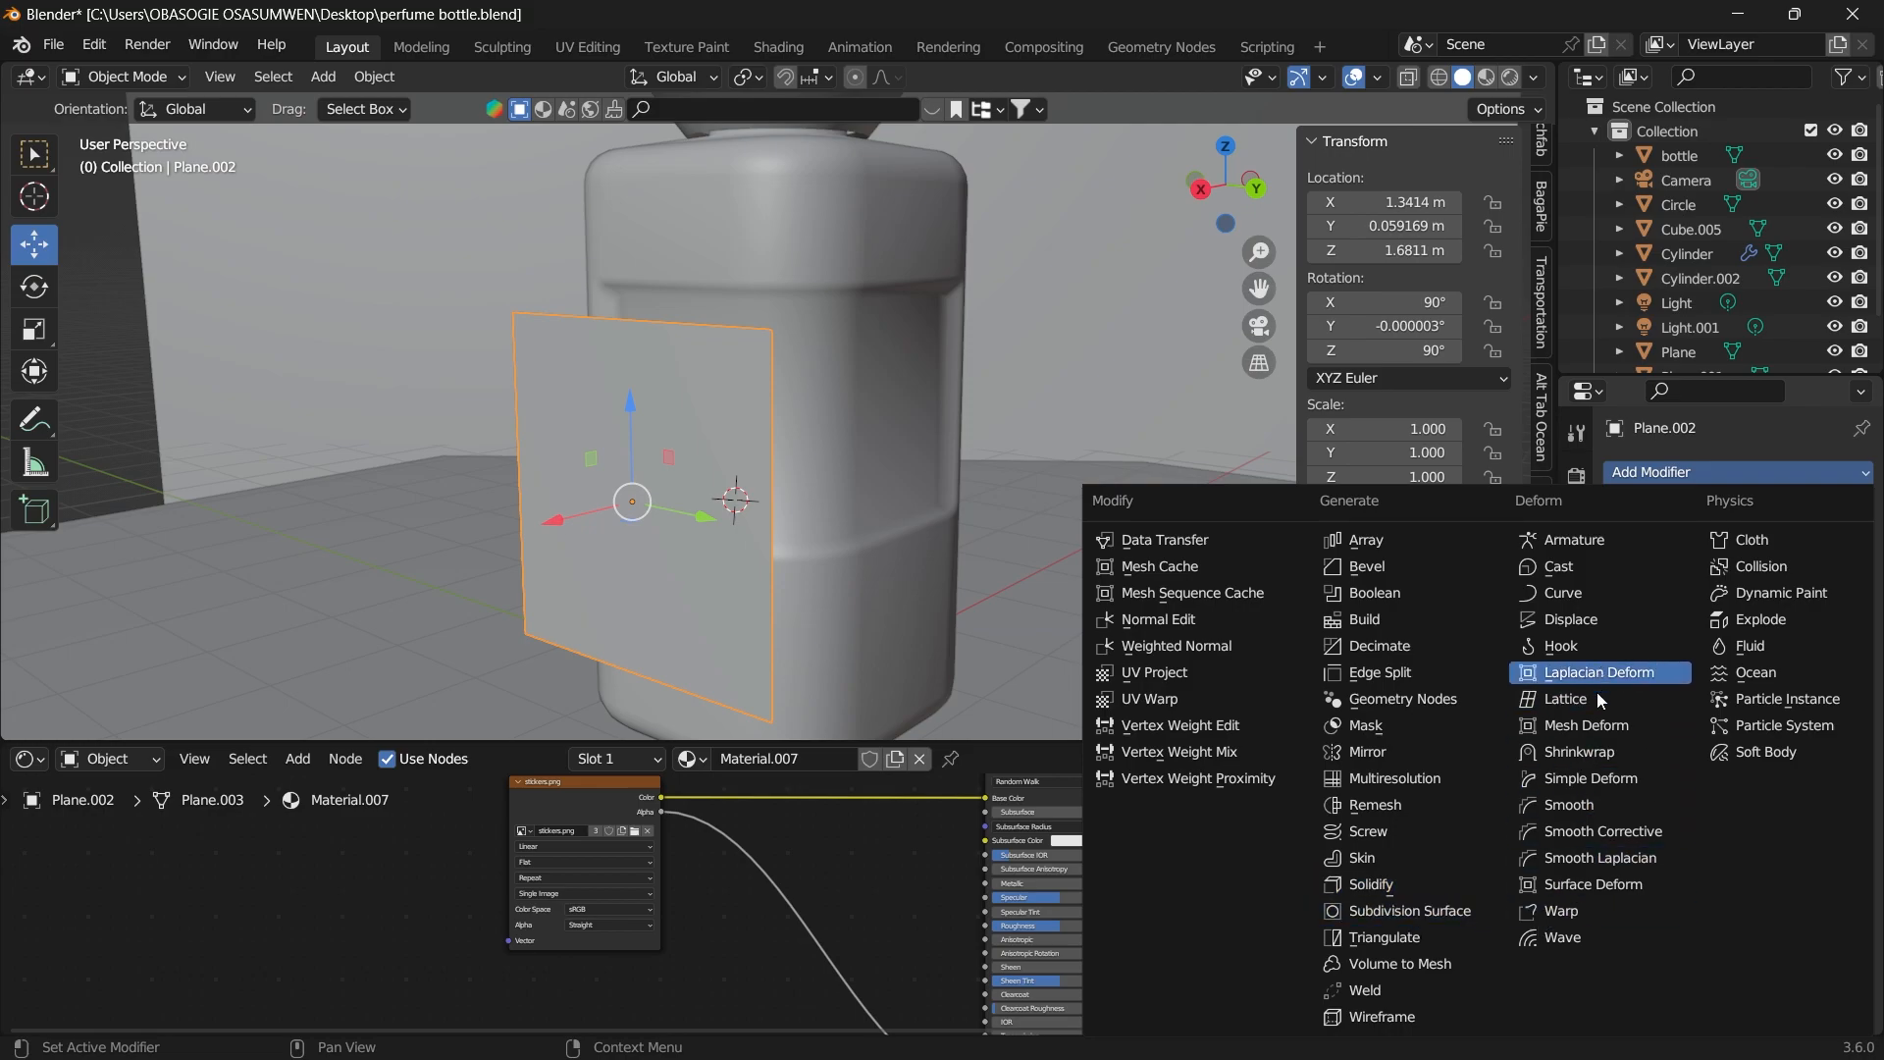
left_click(1585, 751)
left_click(1825, 609)
left_click(875, 299)
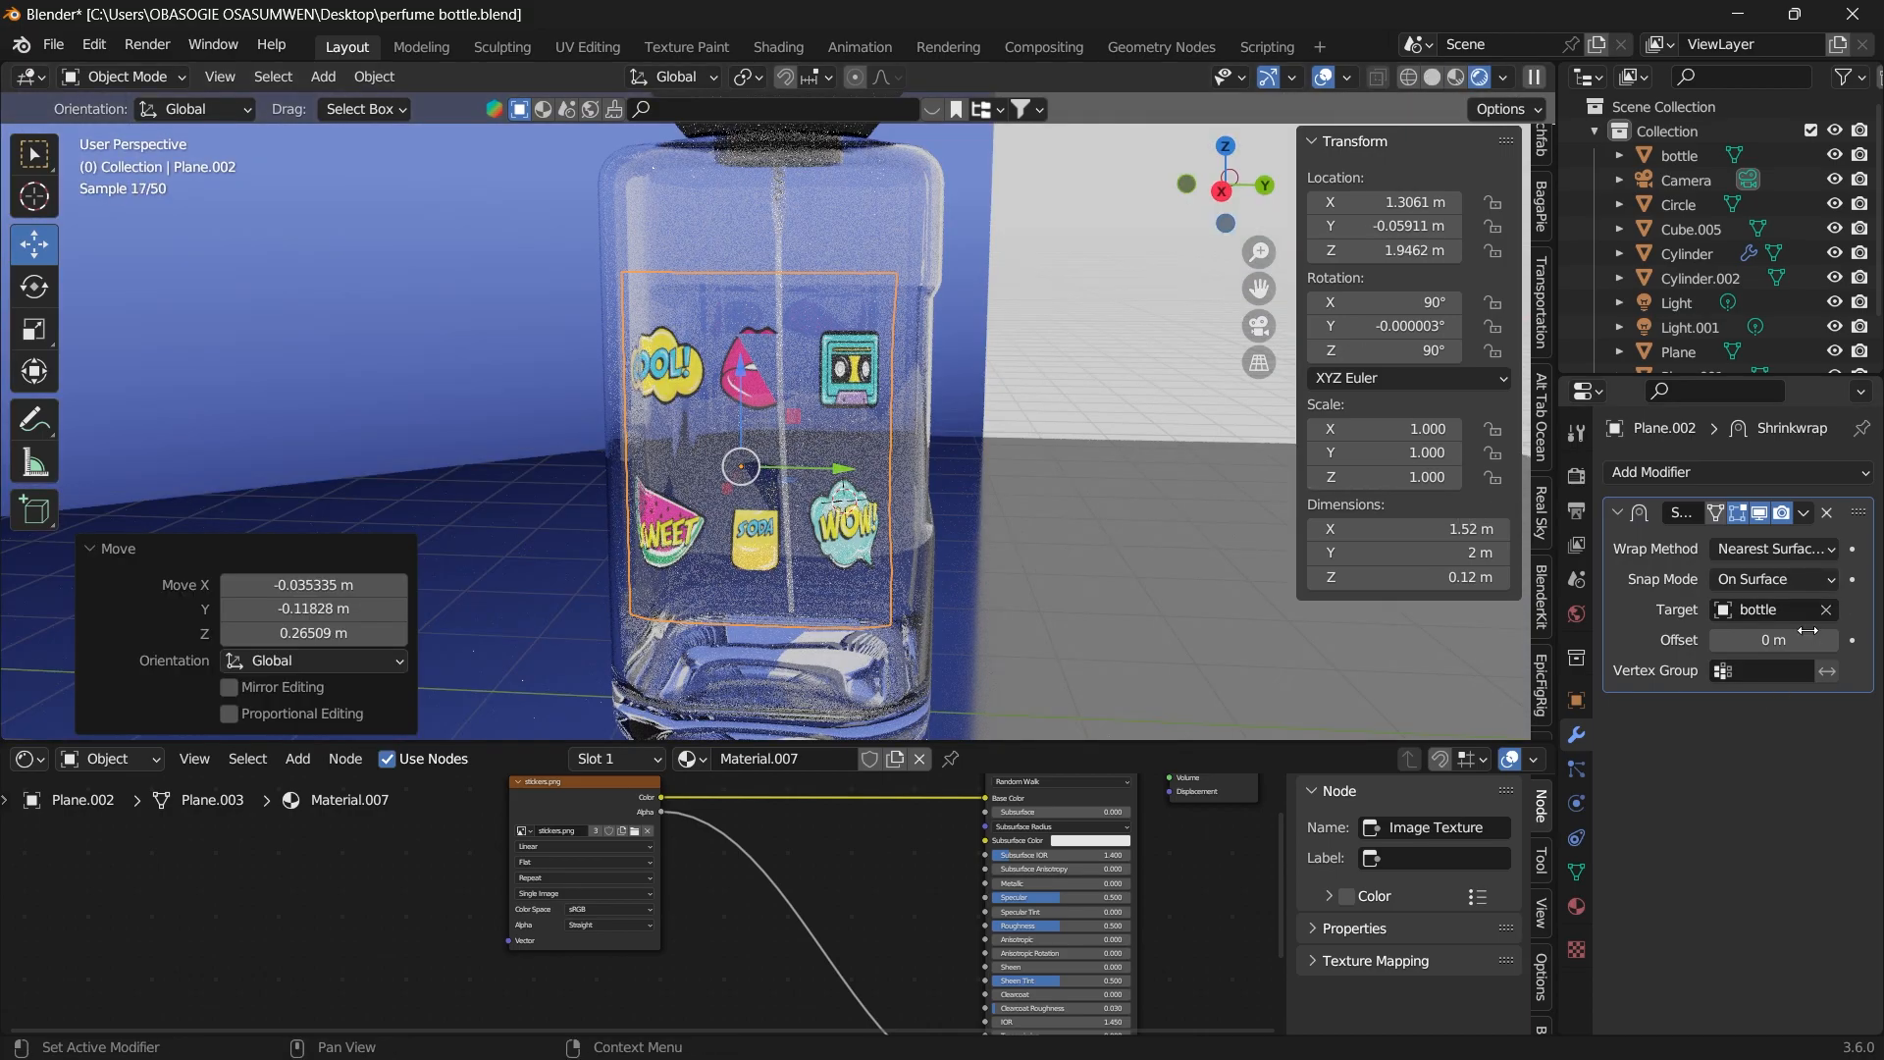
left_click_drag(1807, 631, 1823, 642)
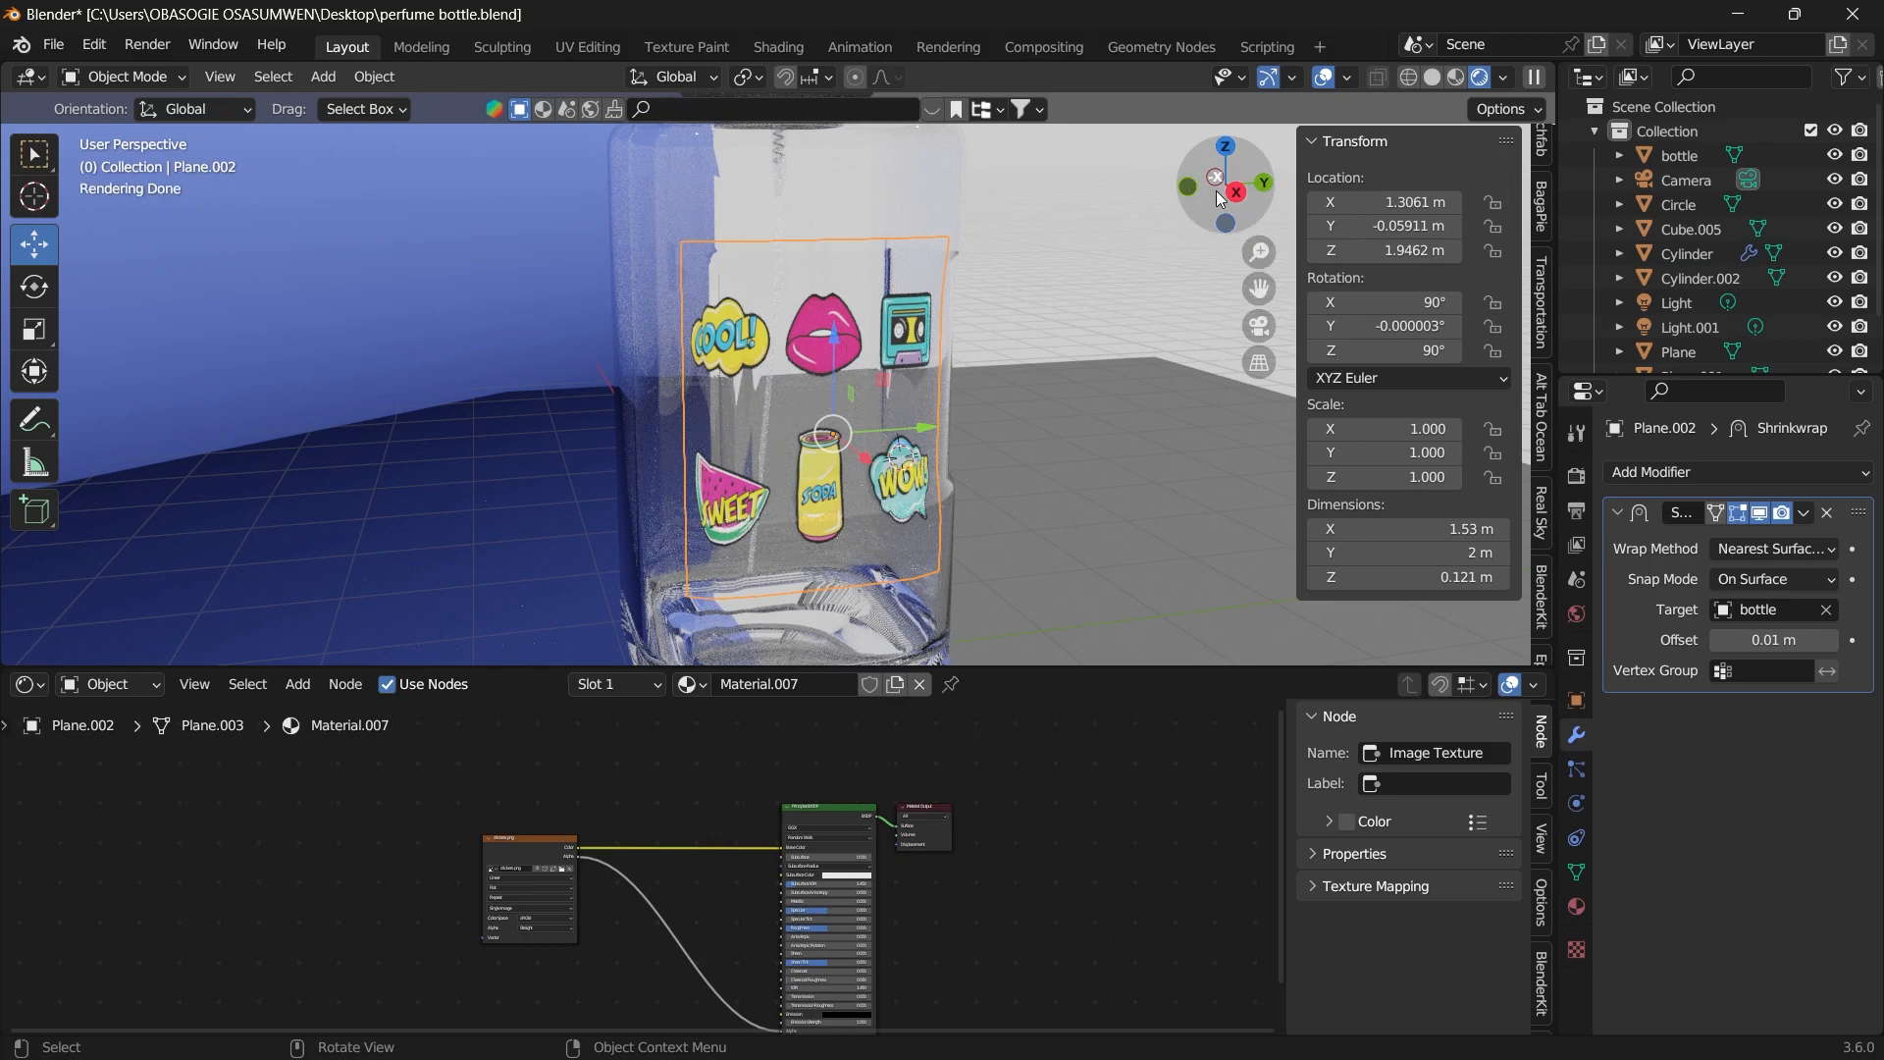
Insert a Mix Shader node between the Principled BSDF and the Material Output in the sticker material.
left_click_drag(1220, 196, 797, 303)
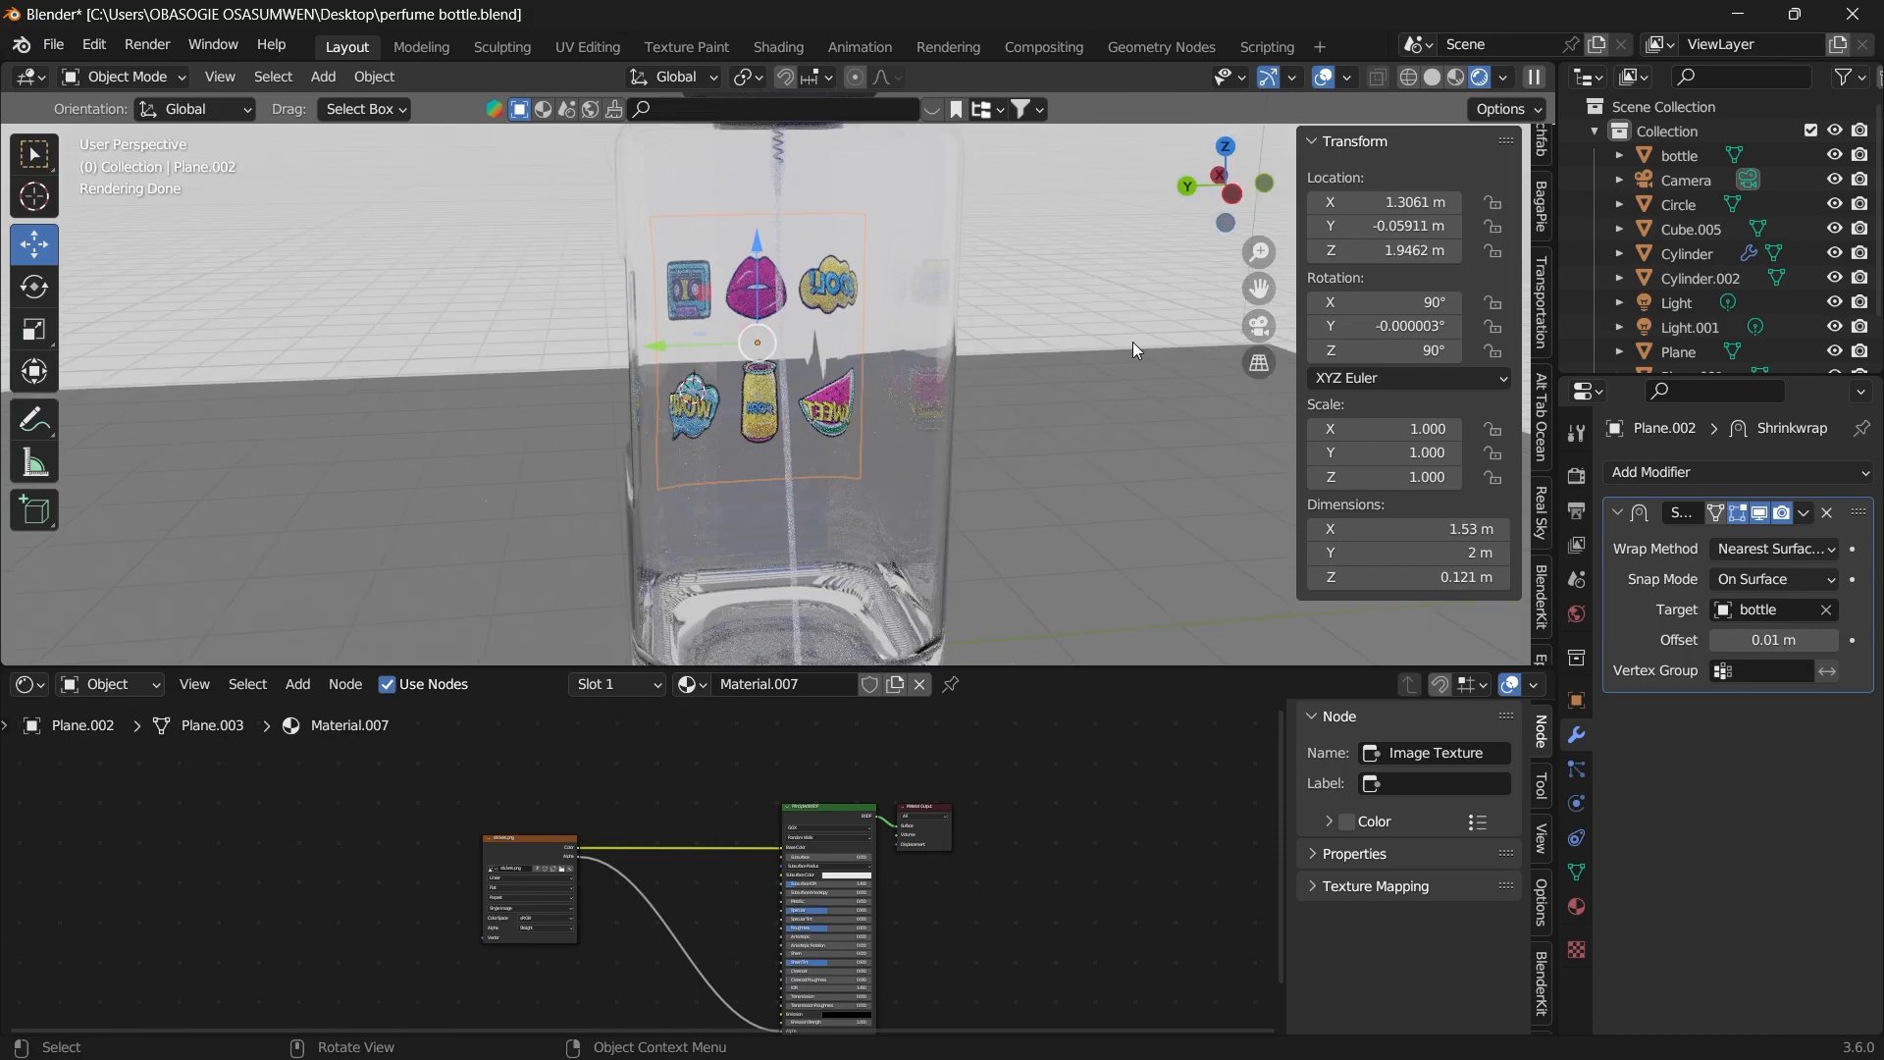
scroll(1132, 342, "up", 1)
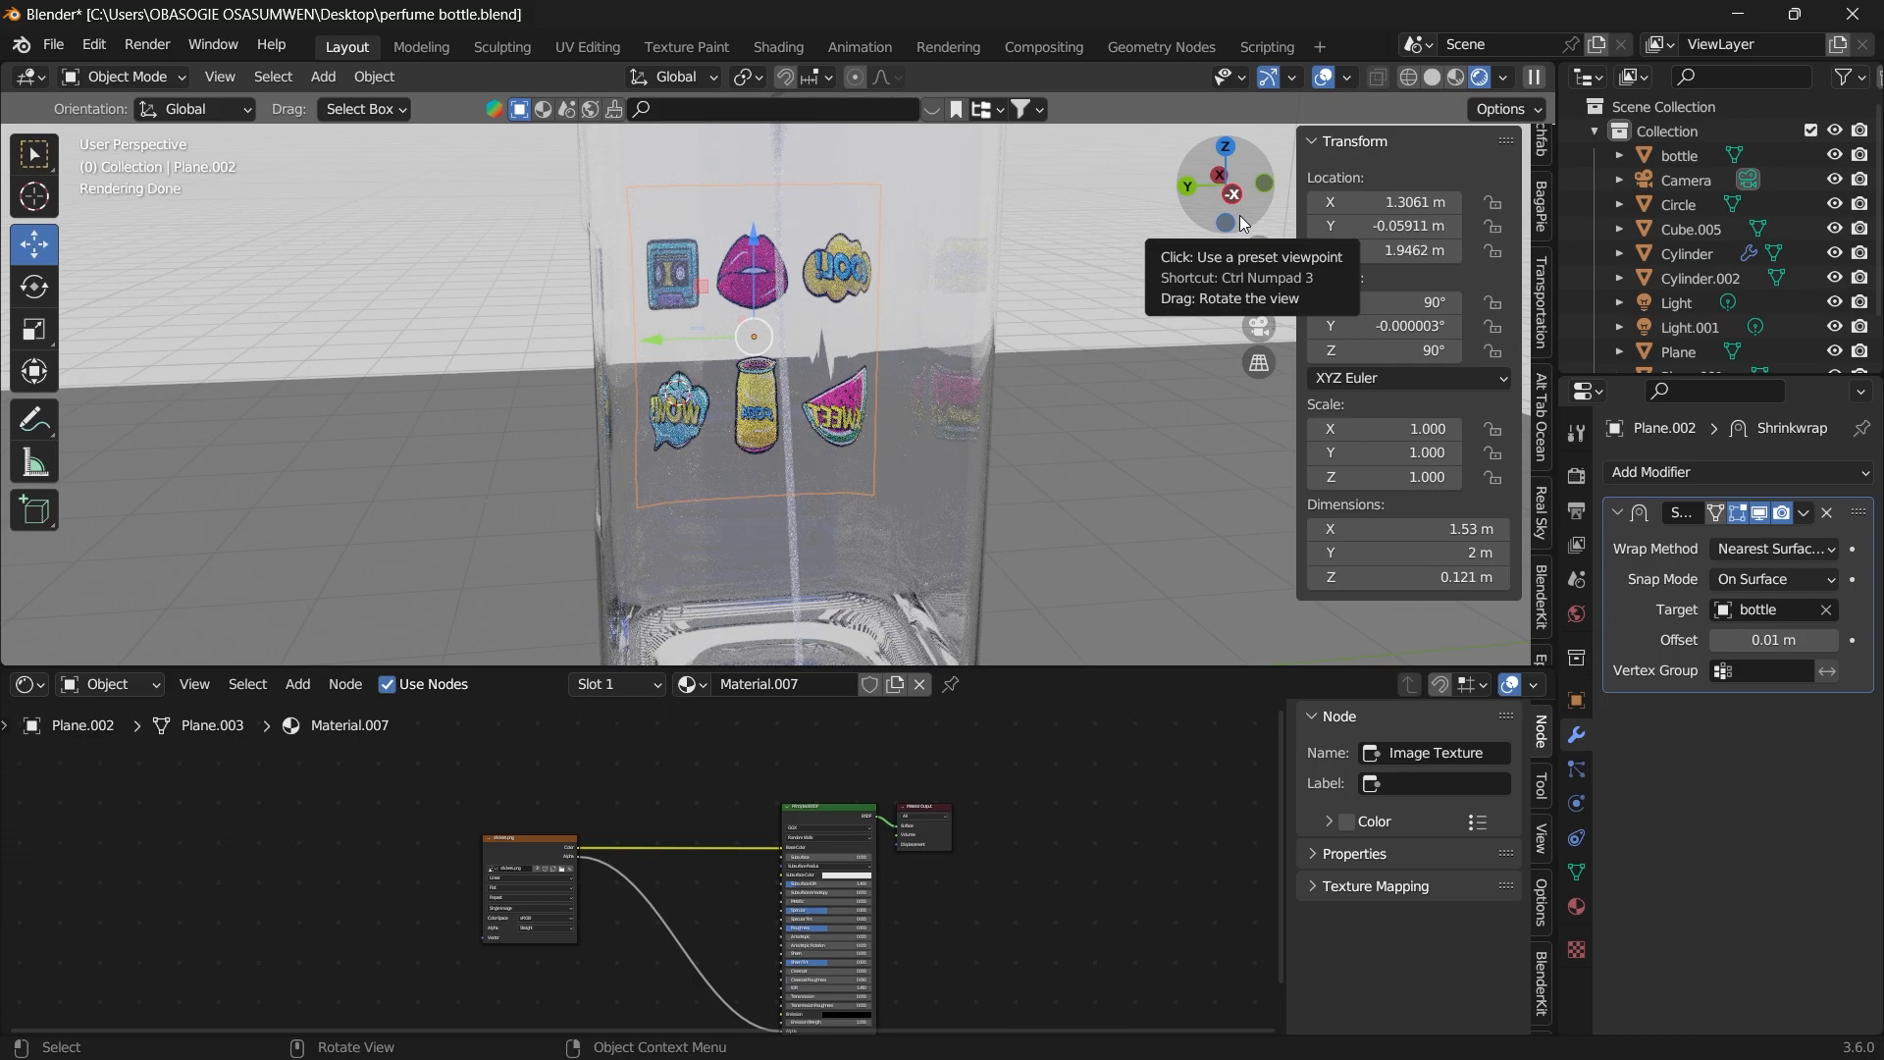
left_click_drag(1239, 215, 1179, 243)
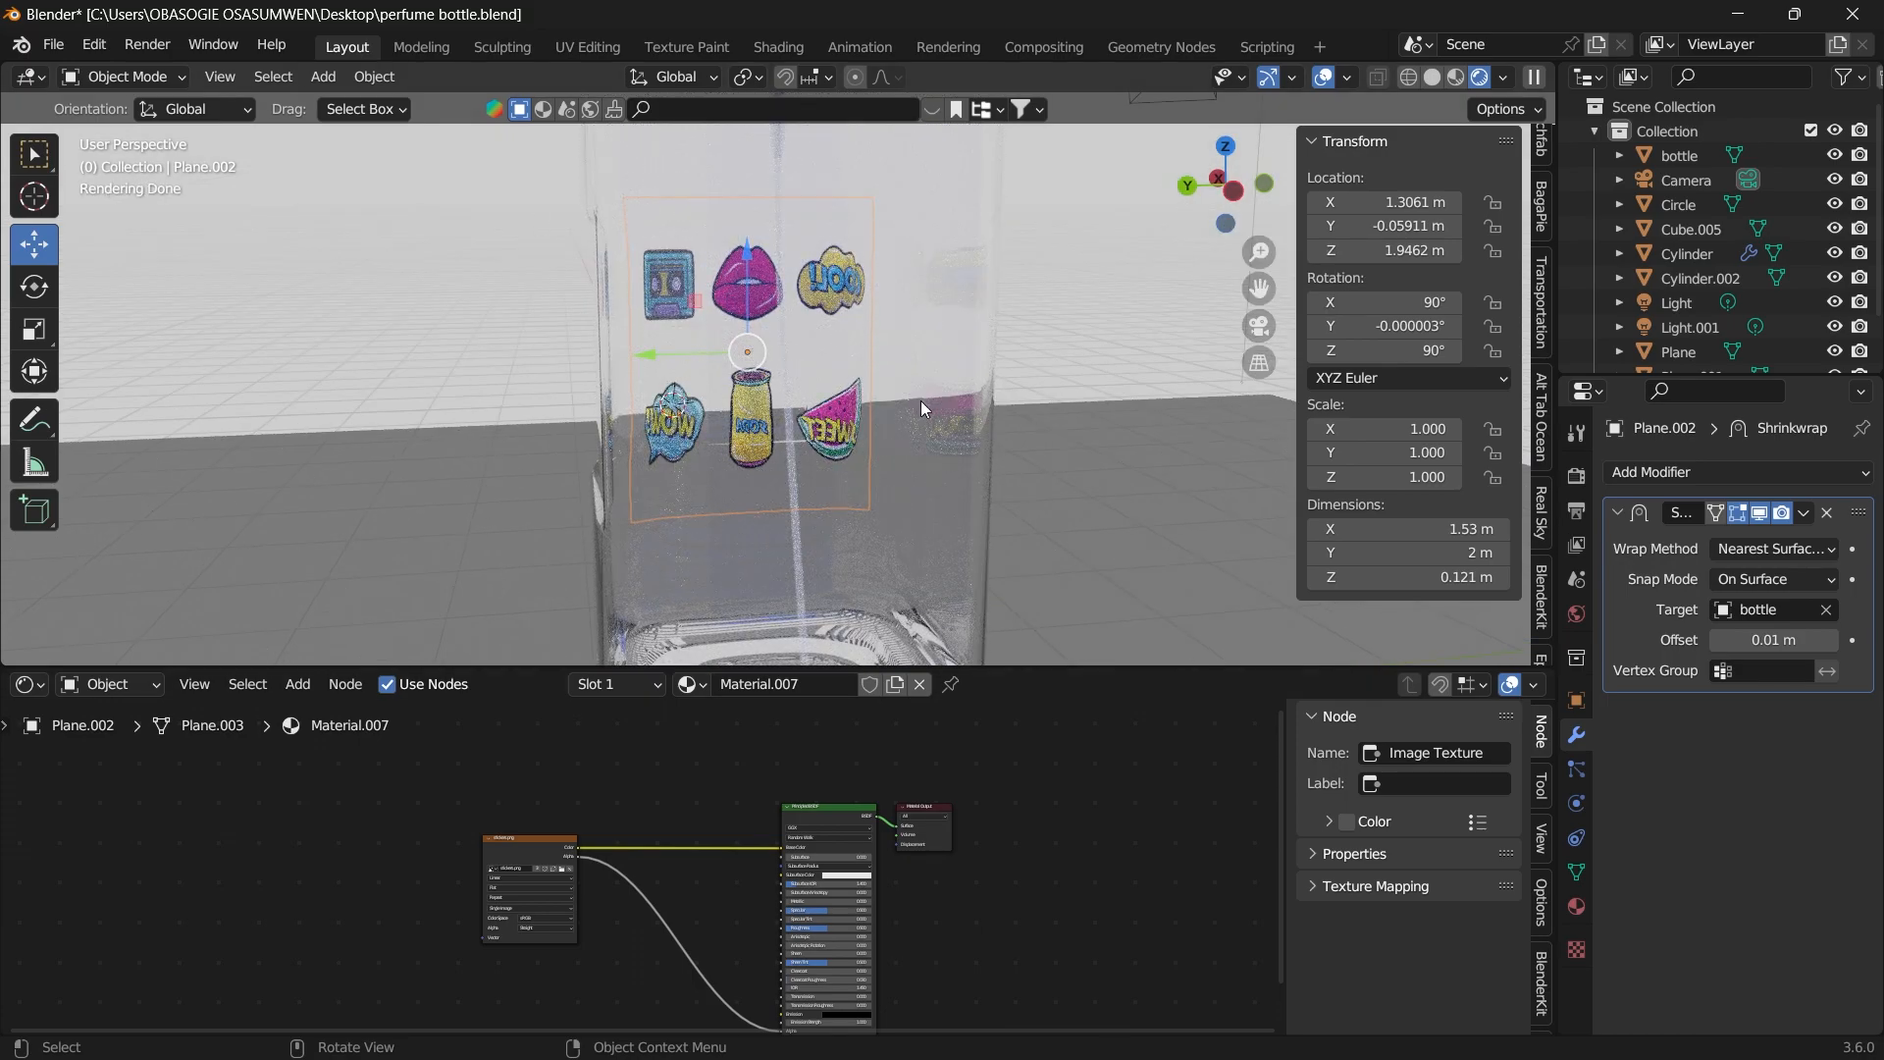
left_click_drag(1189, 214, 1373, 221)
left_click_drag(1089, 218, 1189, 216)
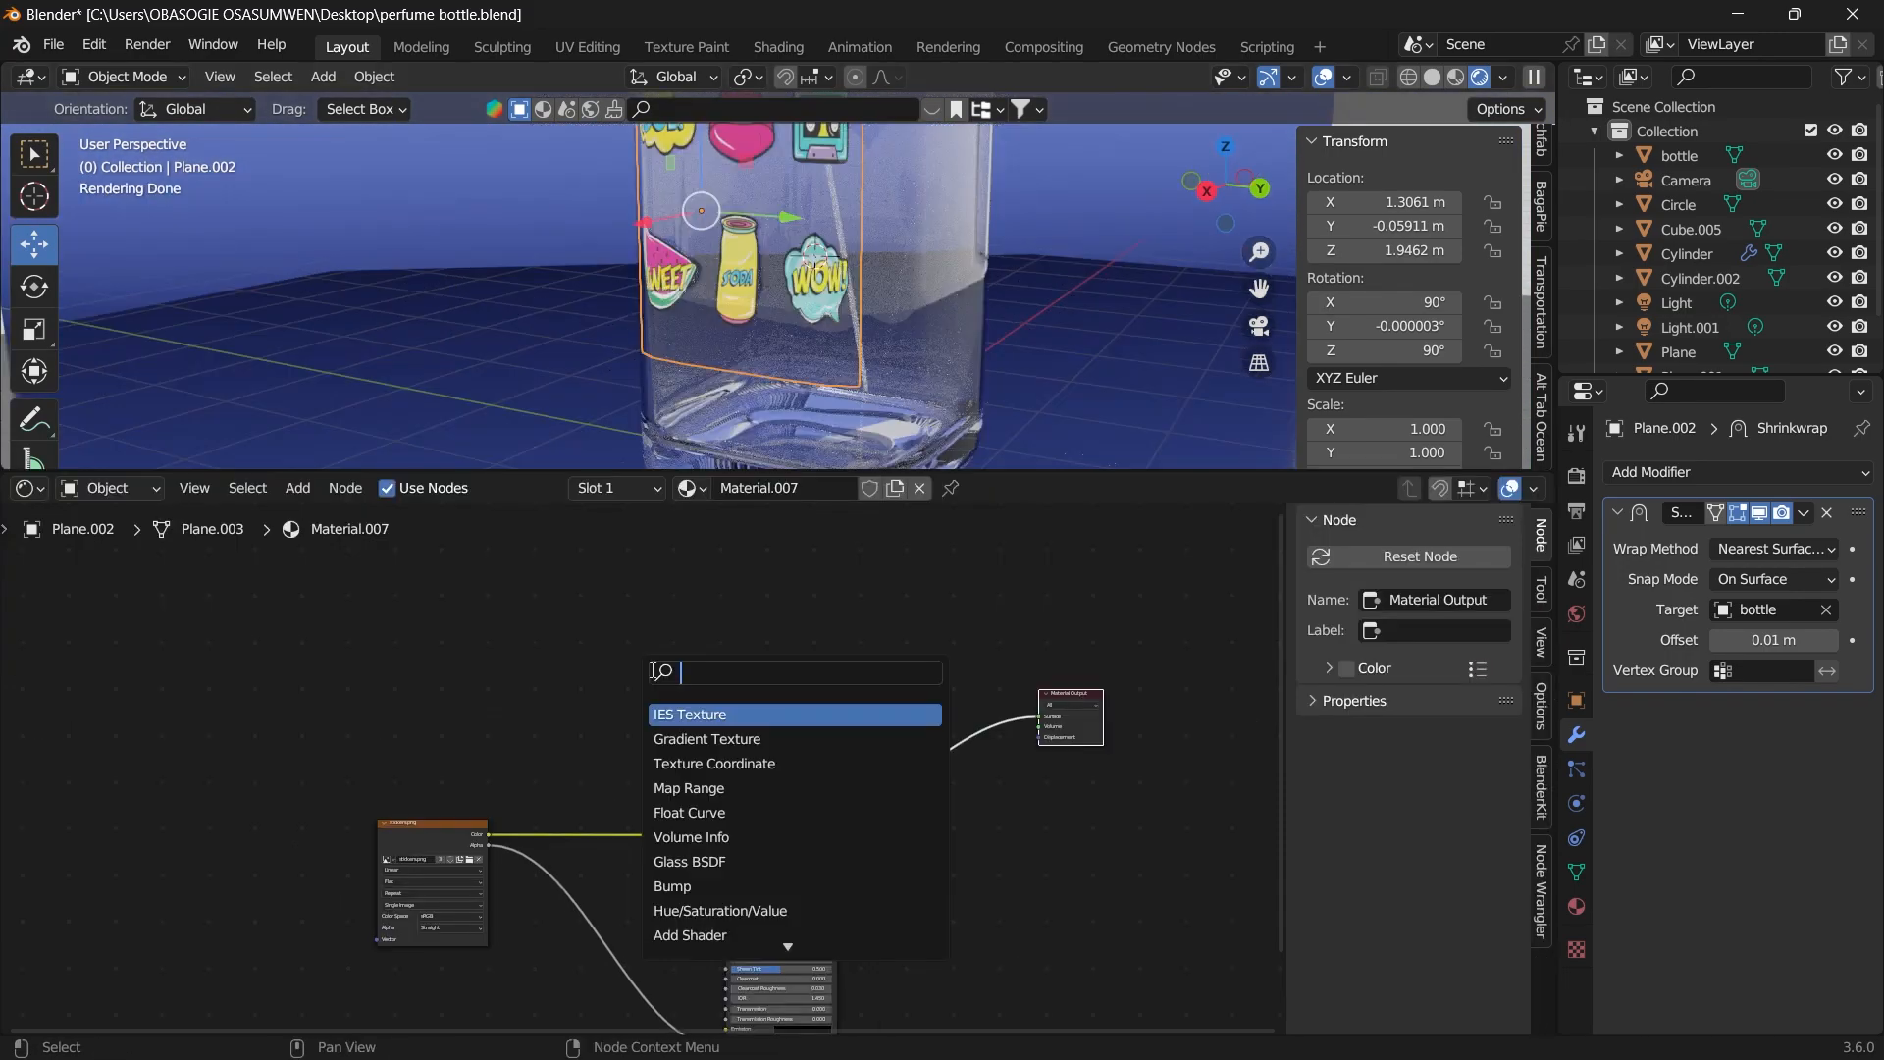
type("mi")
key("Down")
key("Down")
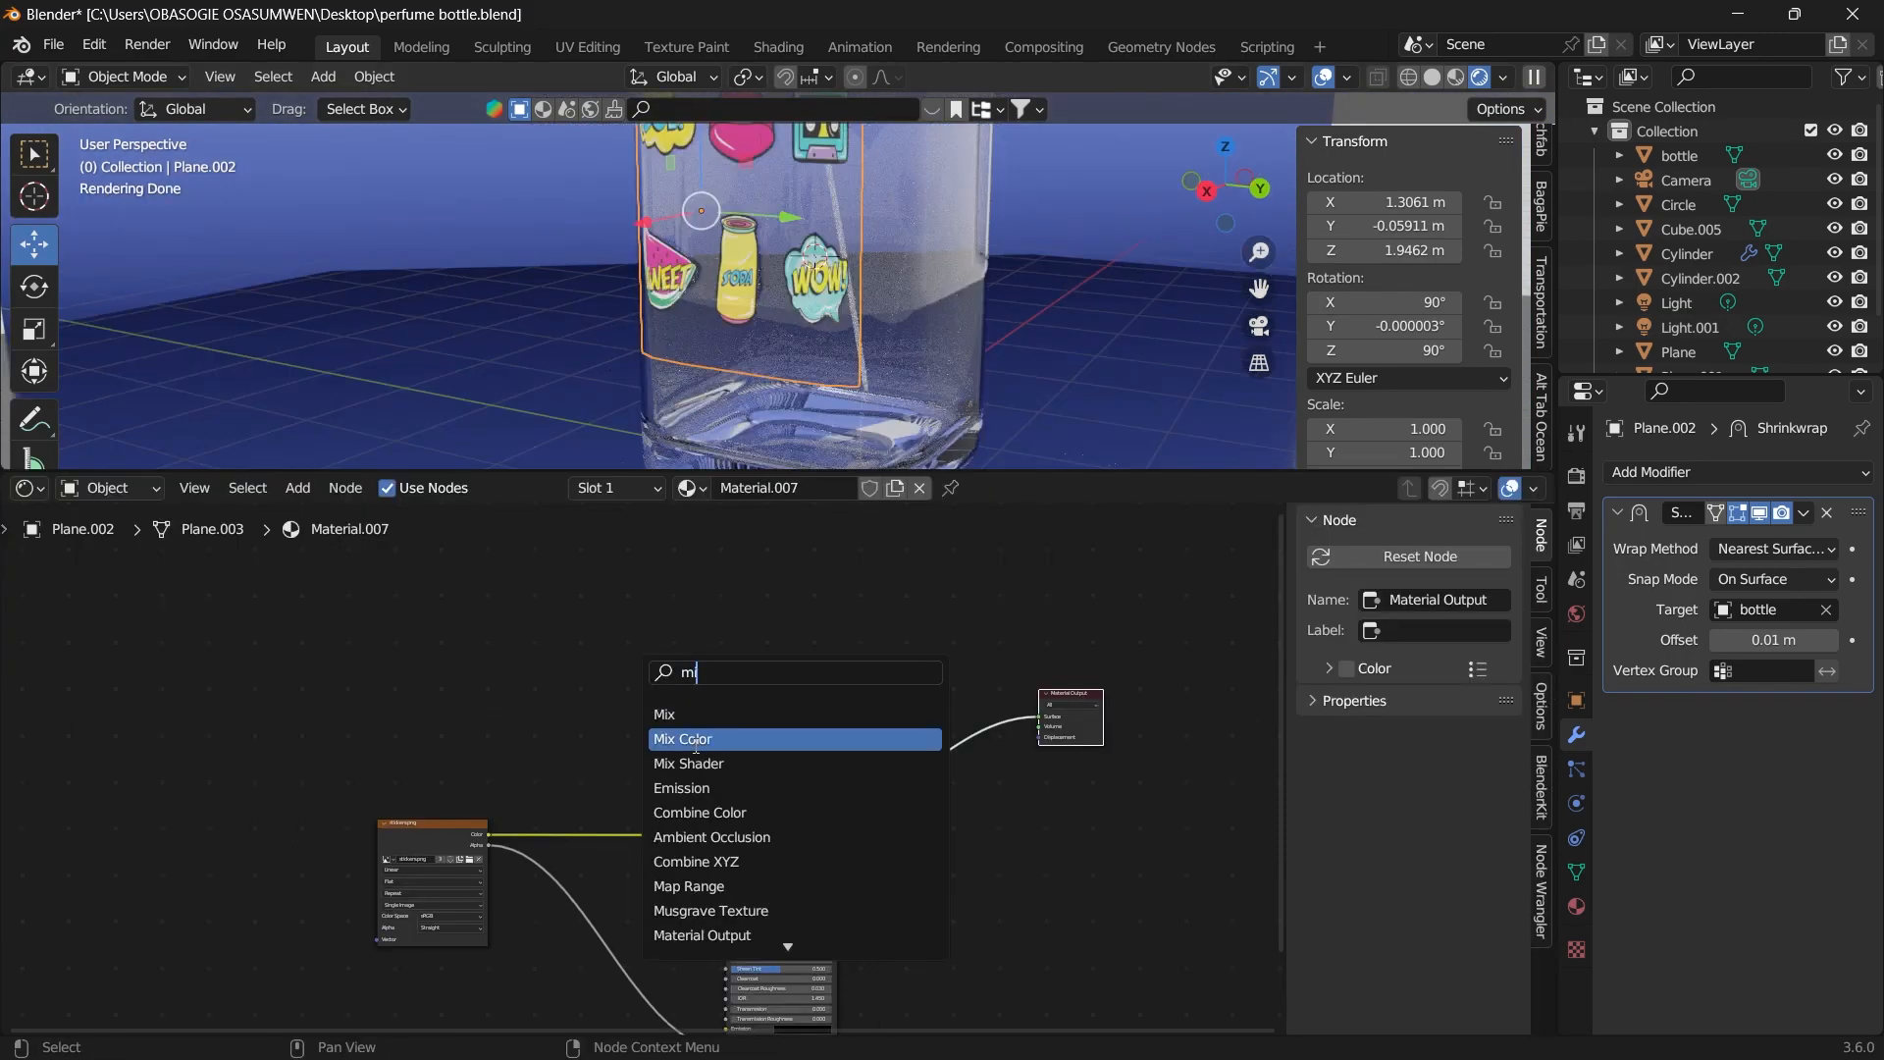
key("Return")
left_click(860, 699)
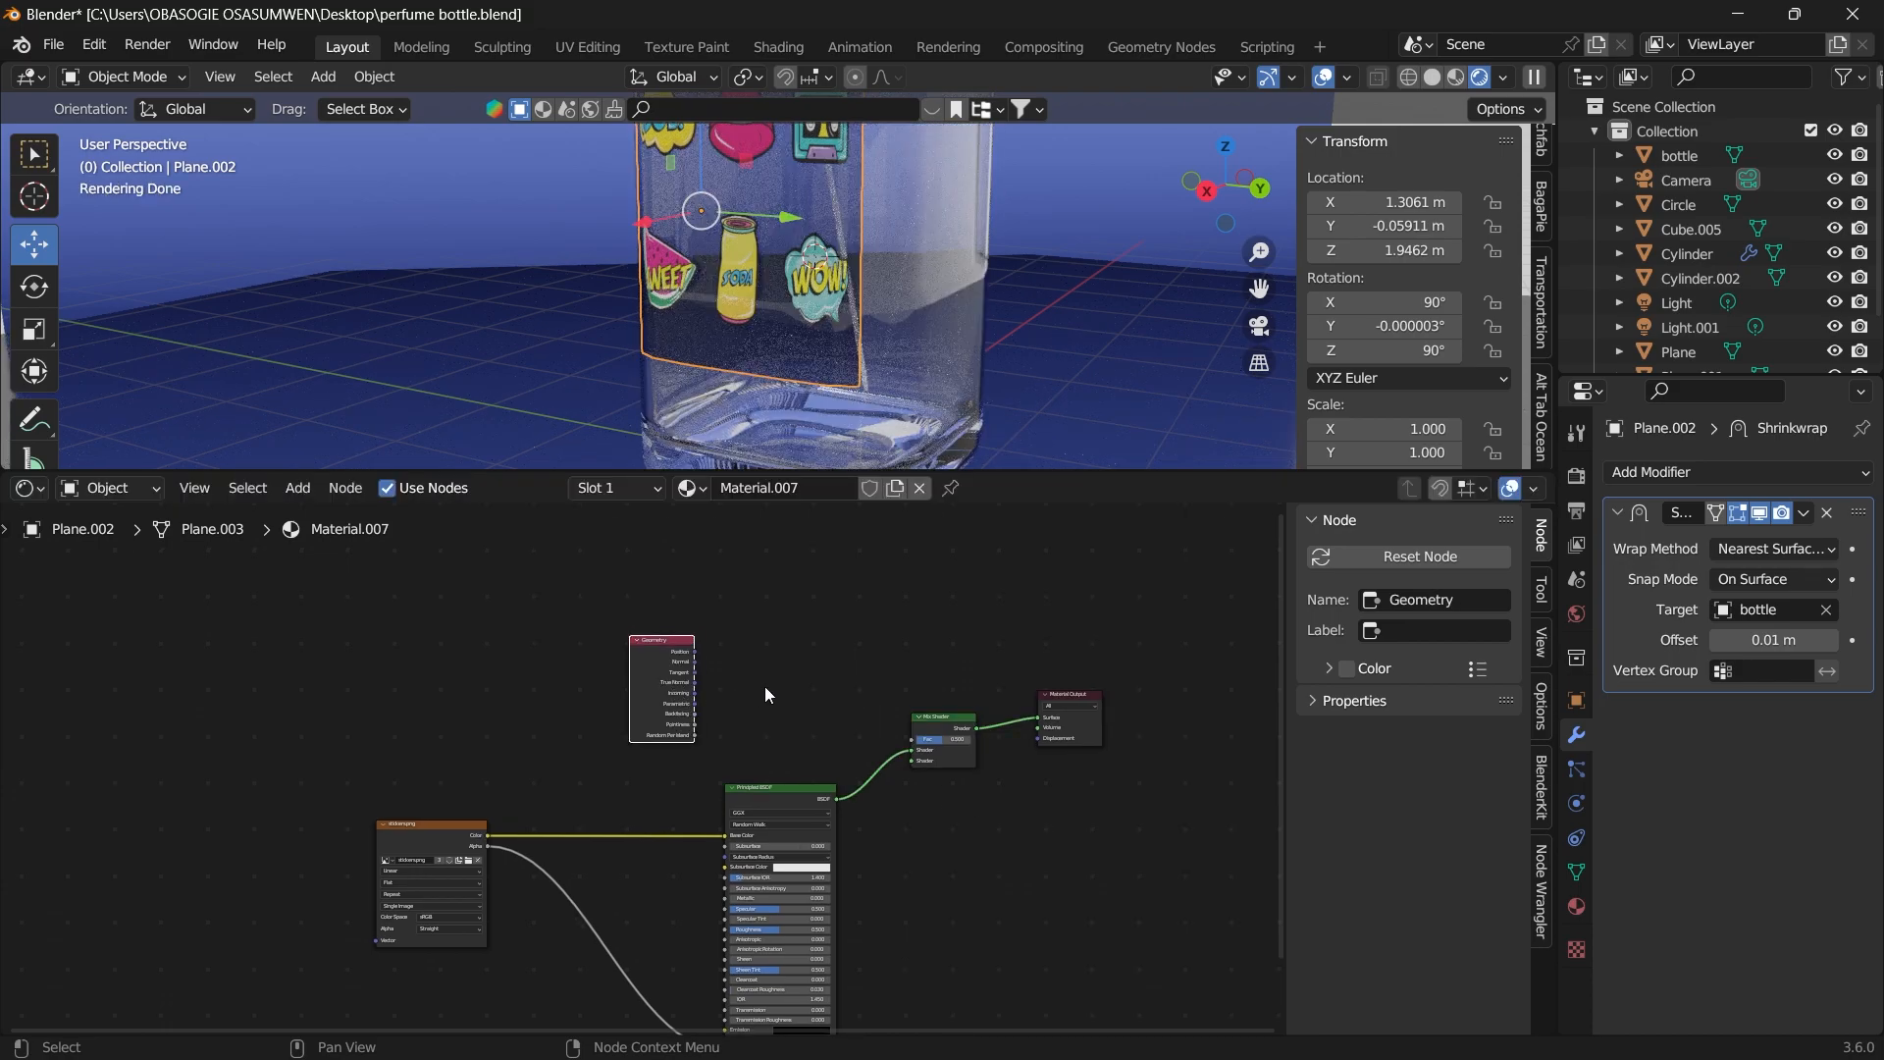
Link the Geometry node's Backfacing output to the Mix Shader's Fac input.
scroll(764, 685, "up", 2)
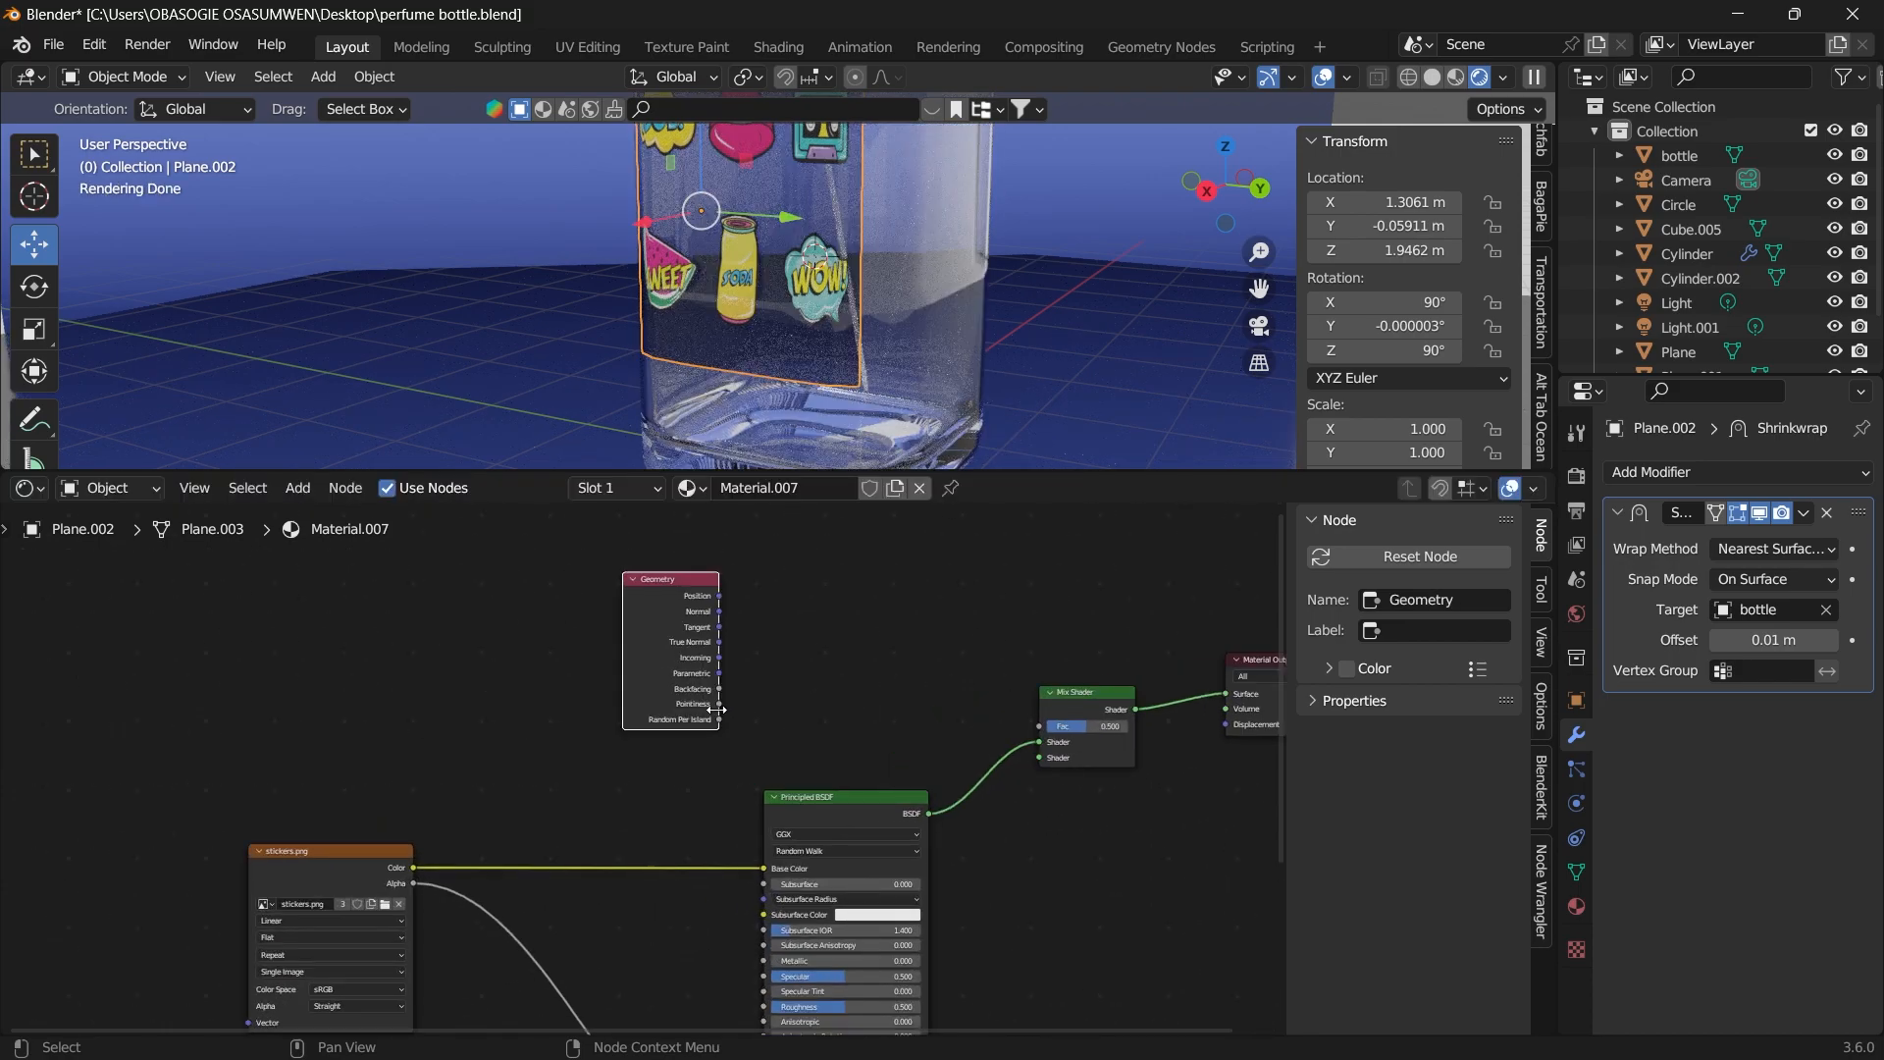
left_click_drag(718, 689, 1042, 728)
scroll(957, 563, "down", 1)
middle_click_drag(1016, 363, 1240, 280)
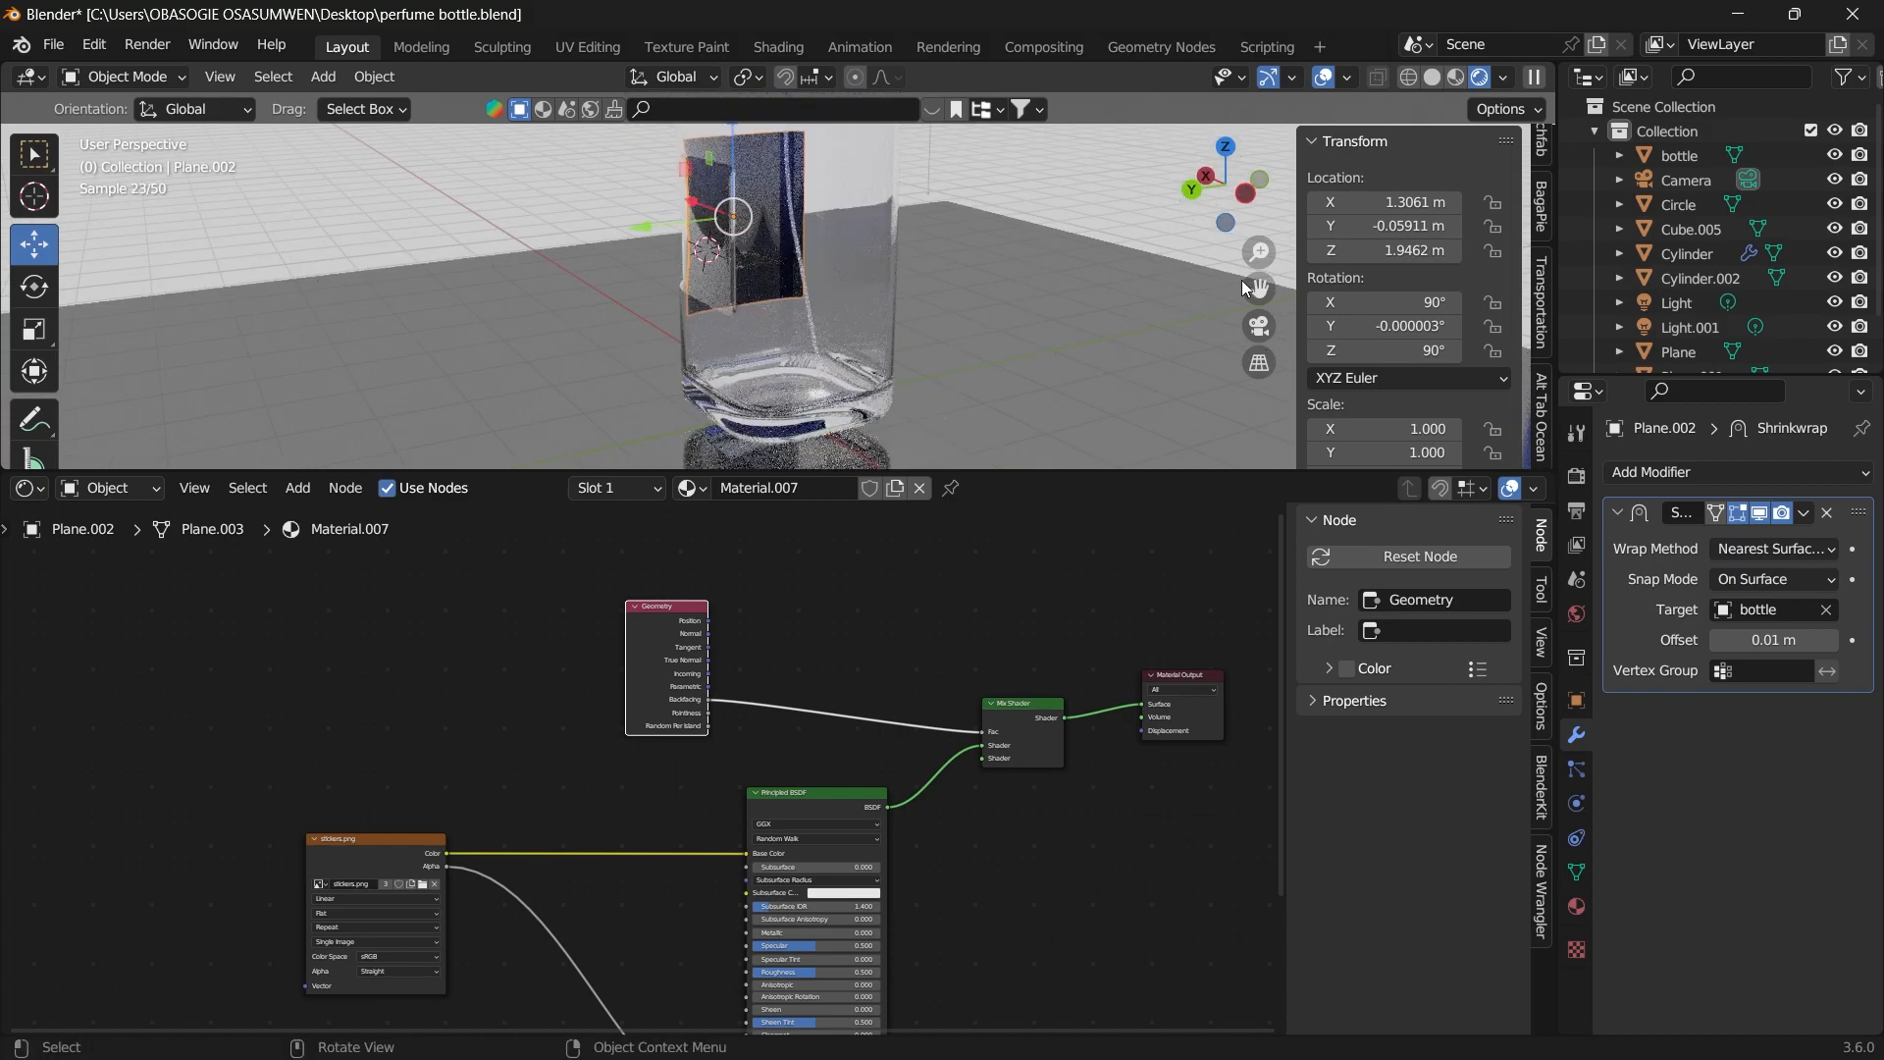
middle_click_drag(668, 331, 675, 355, "shift")
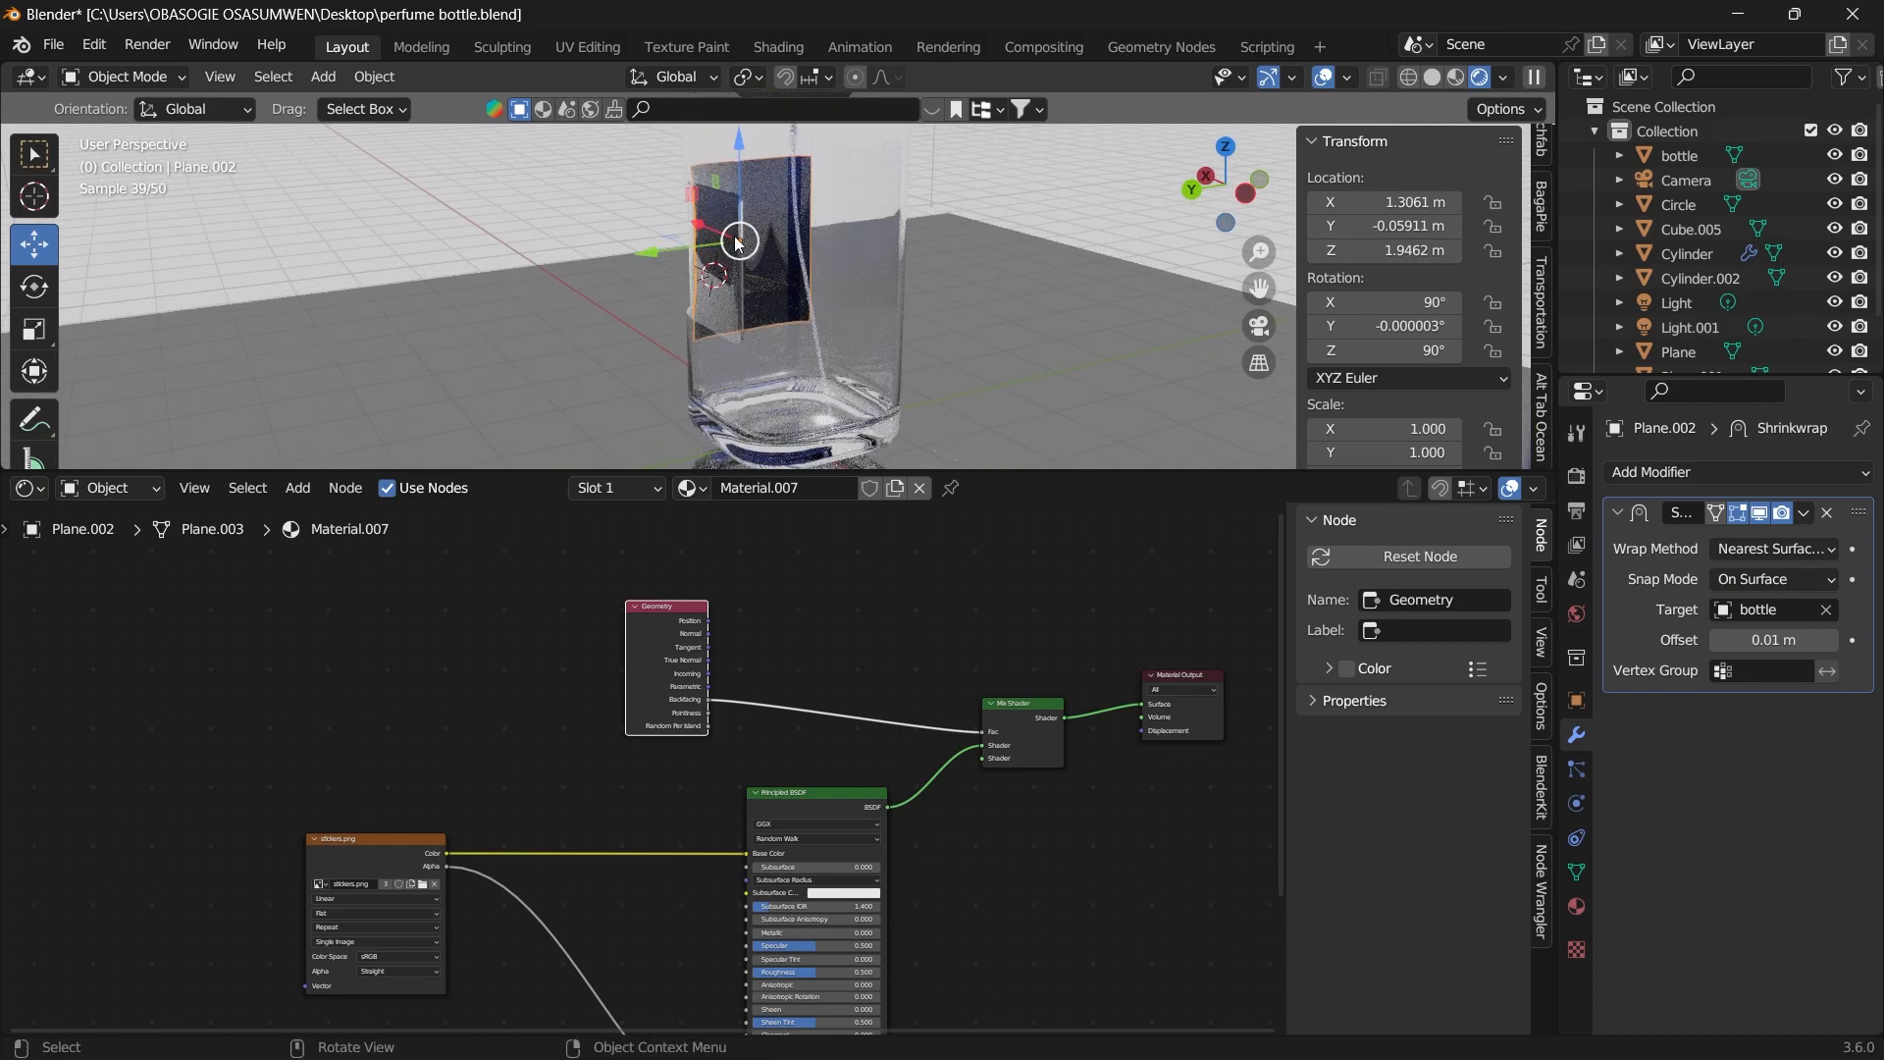
Spread out the sticker material's nodes and add duplicates of the Principled BSDF and the stickers.png texture node.
left_click_drag(721, 668, 717, 650)
left_click_drag(809, 799, 824, 910)
middle_click_drag(724, 914, 802, 866)
left_click_drag(461, 789, 399, 612)
key("shift+d")
left_click_drag(739, 545, 761, 495)
key("shift+s")
key("shift+a")
left_click(594, 703)
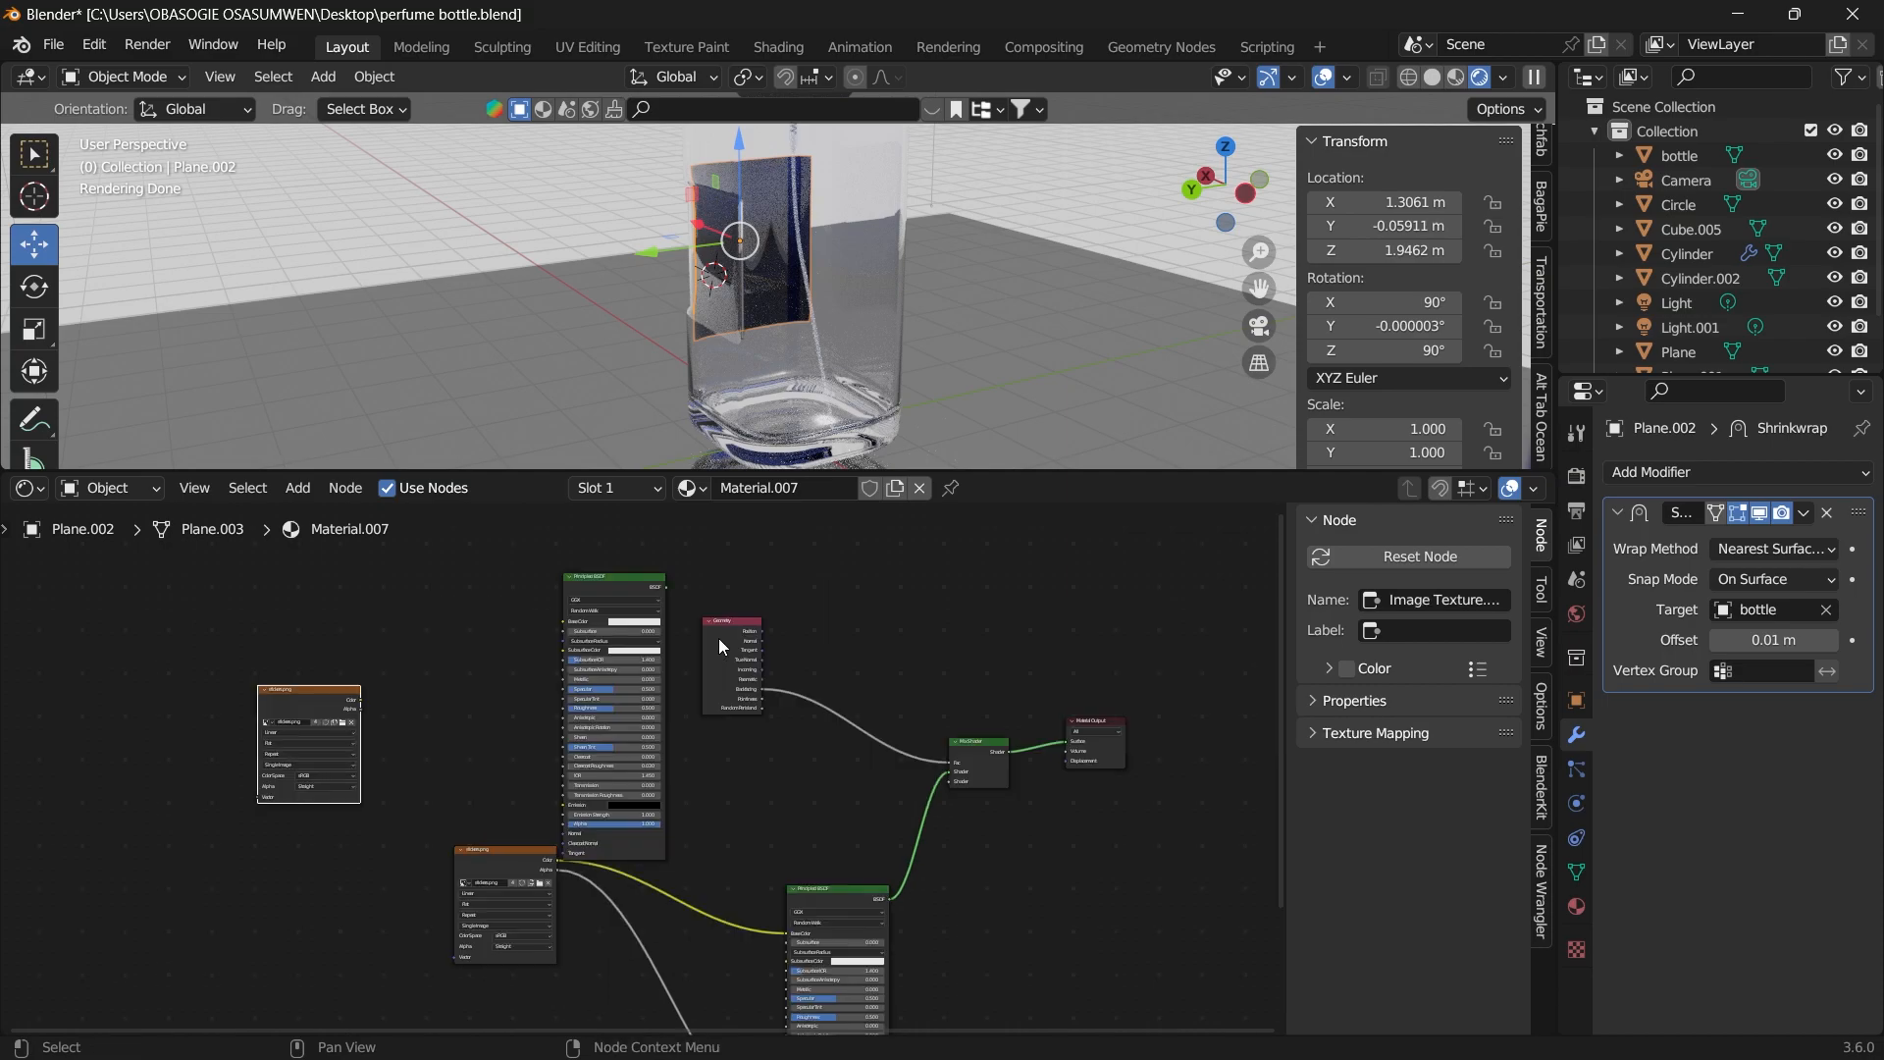
Link the duplicated texture's Color and Alpha to the duplicated Principled BSDF, and its BSDF output to the Mix Shader's second Shader input.
left_click_drag(720, 644, 754, 556)
left_click_drag(386, 685, 643, 721)
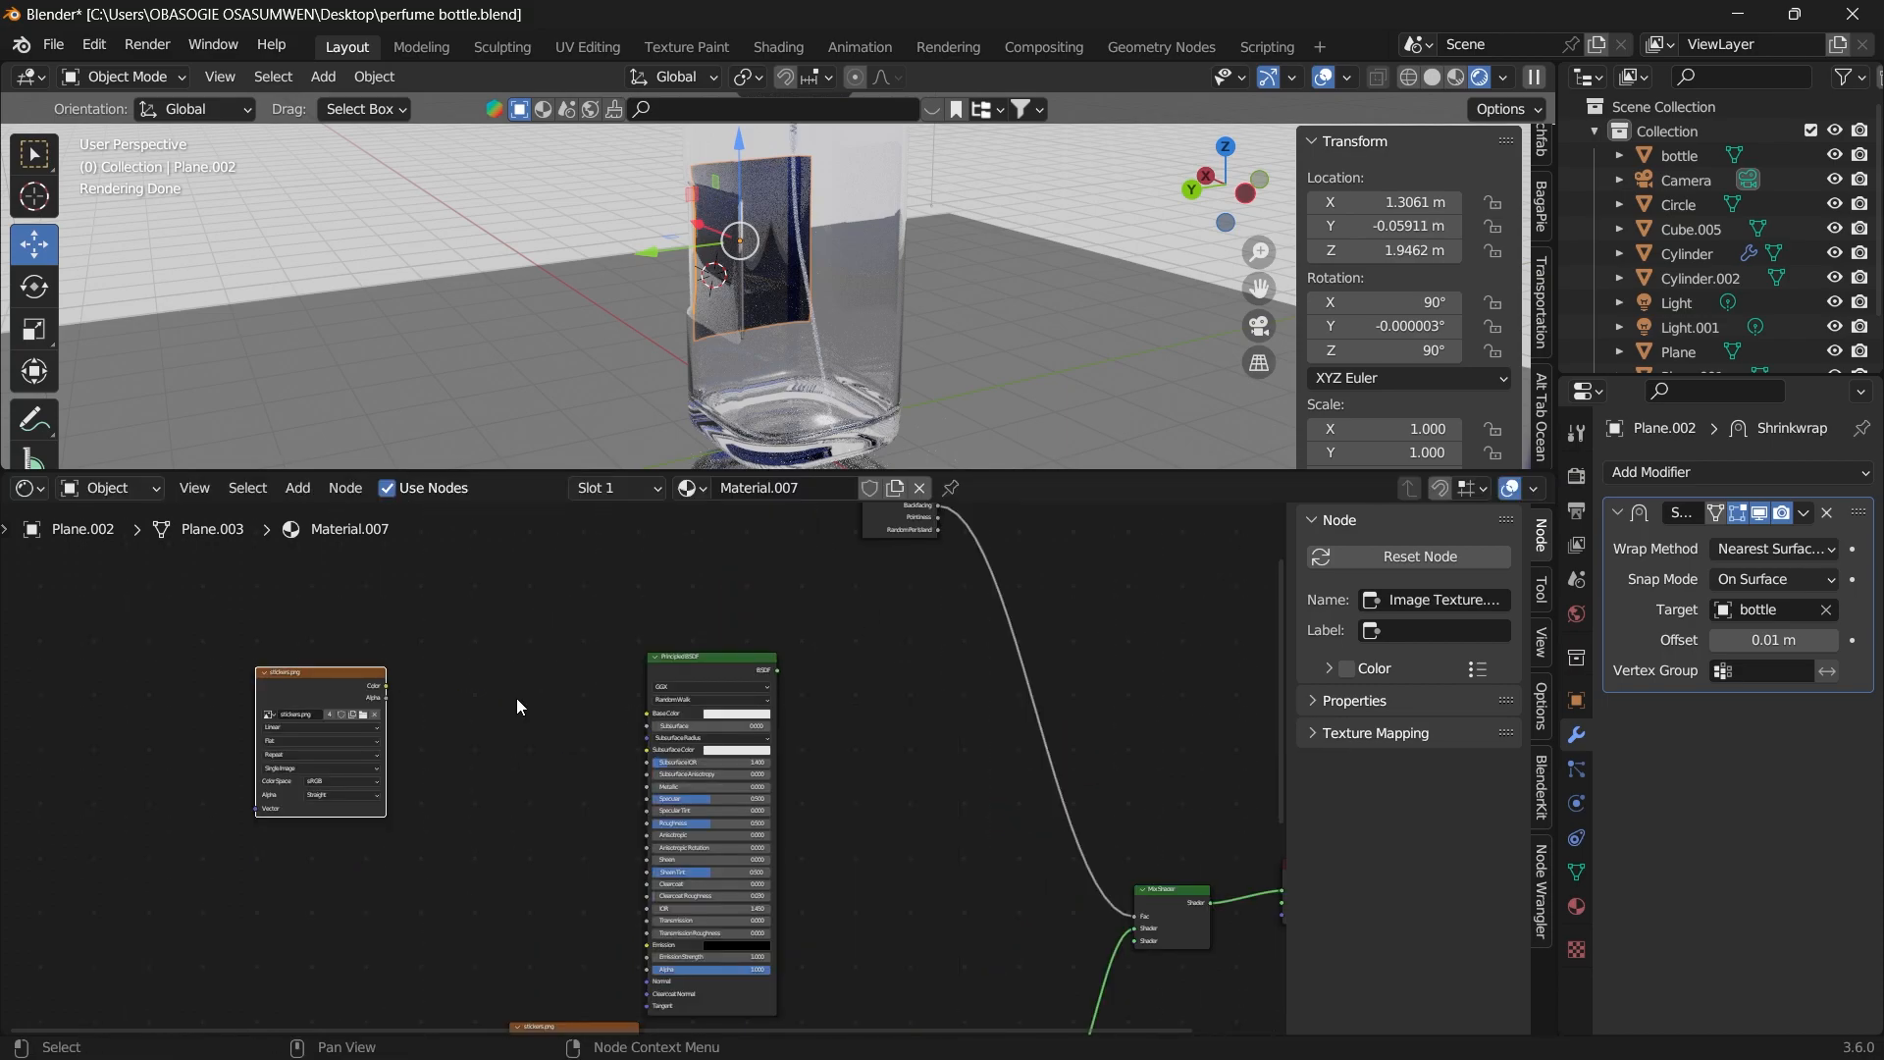
left_click_drag(385, 697, 646, 952)
left_click_drag(777, 670, 1017, 863)
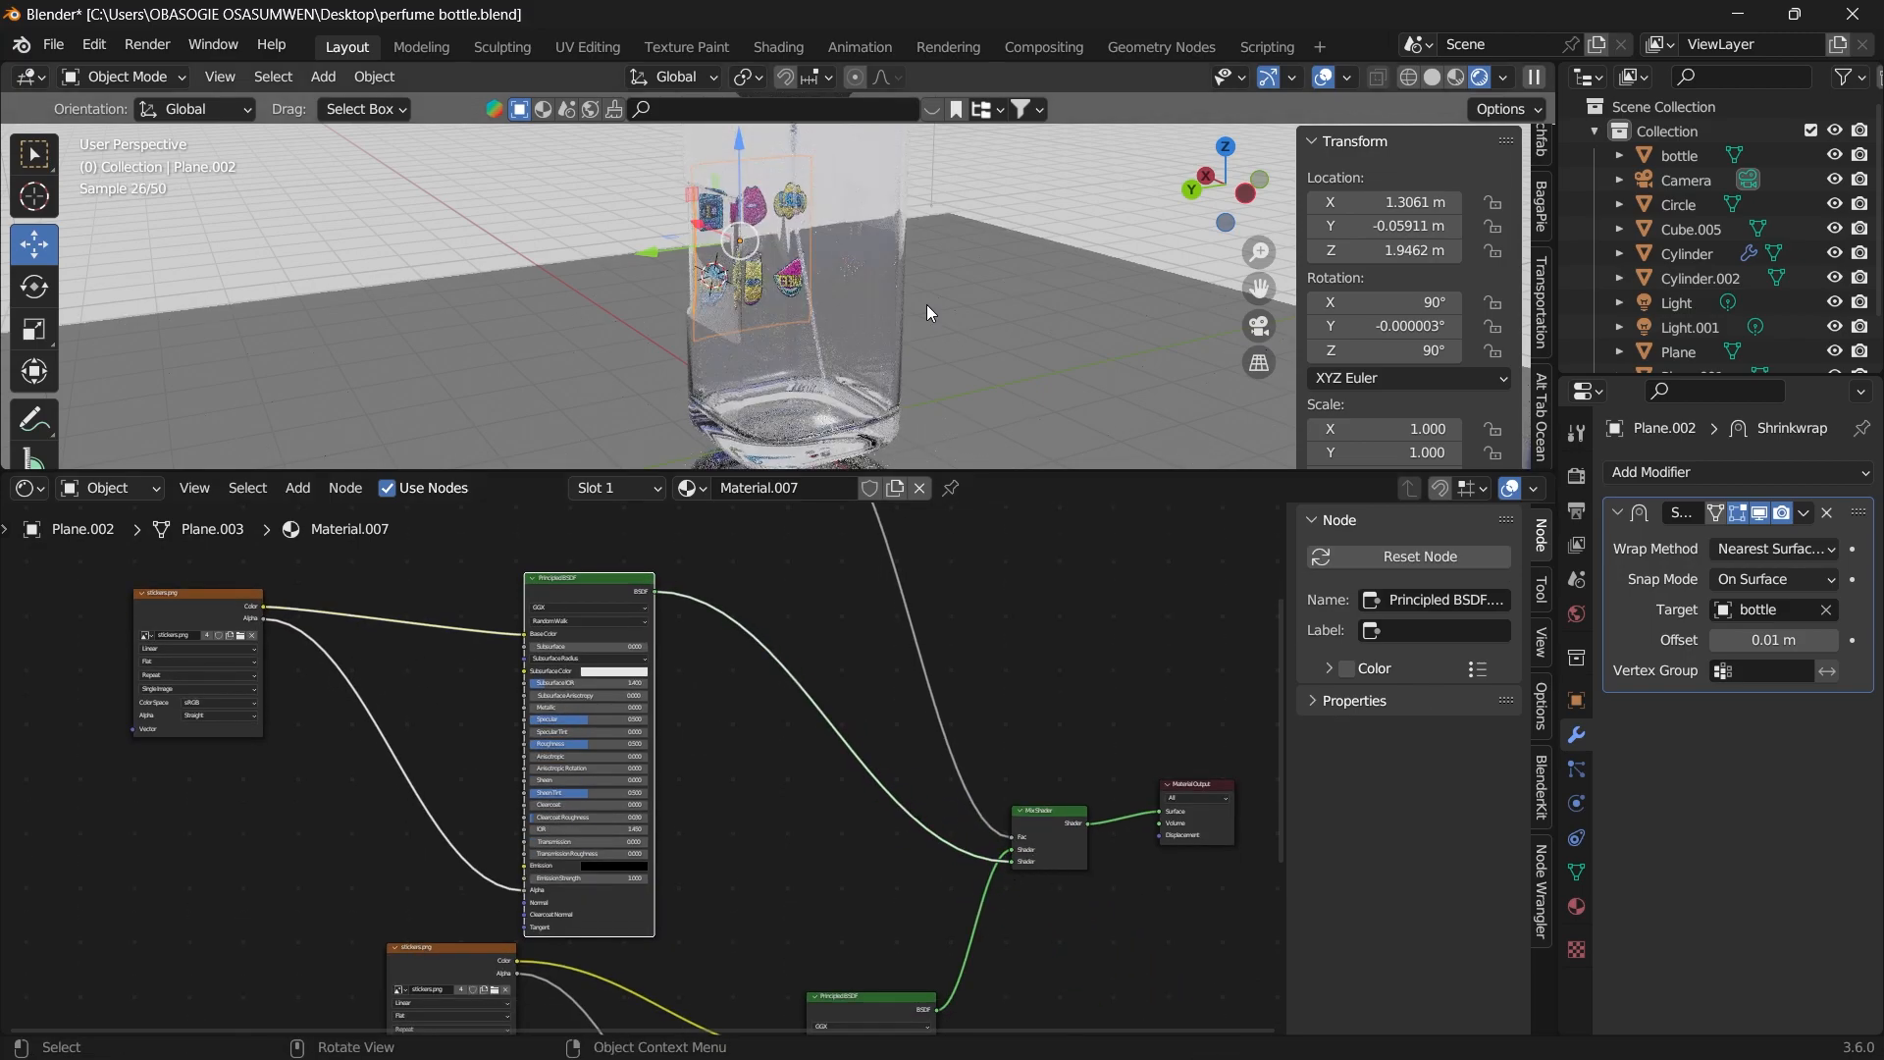
Examine the back of the stickers through the glass bottle and review the duplicated nodes.
scroll(926, 286, "up", 2)
mouse_move(1192, 192)
left_mouse_down()
mouse_move(1120, 184)
mouse_move(1198, 182)
left_mouse_up()
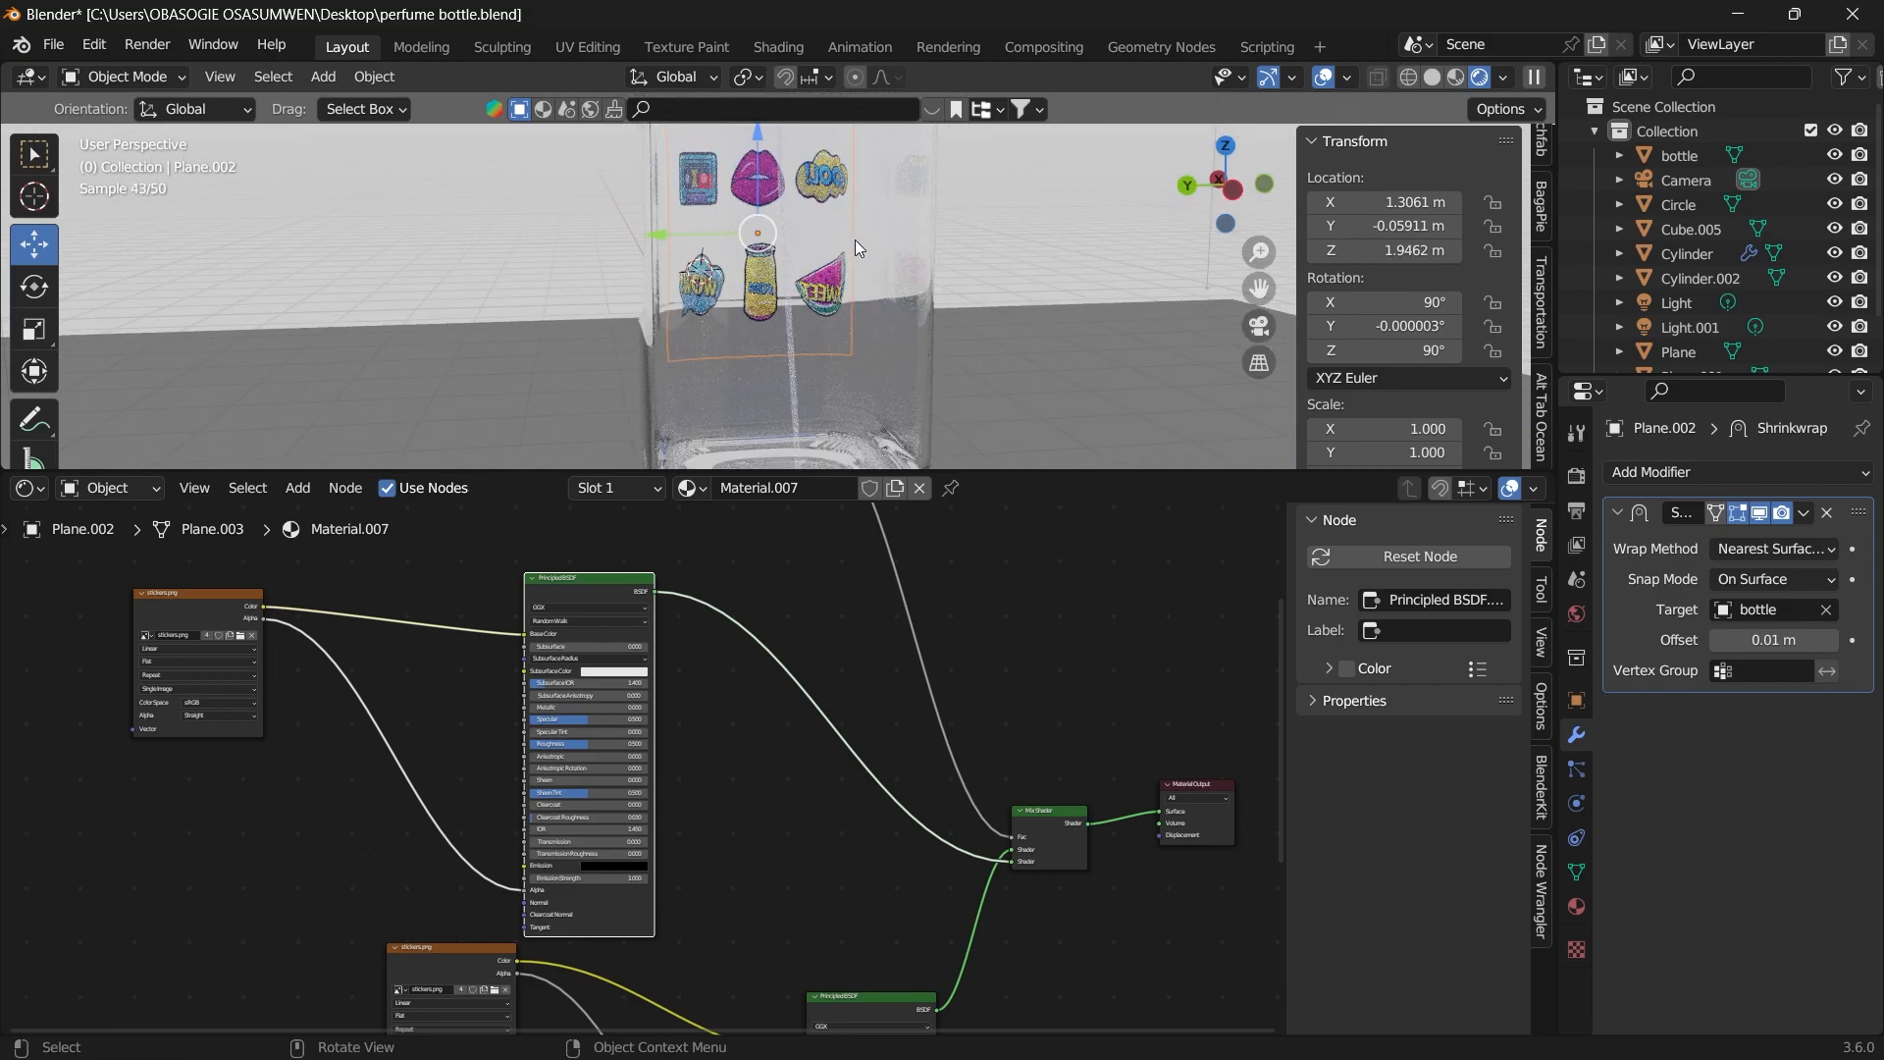
scroll(828, 242, "down", 2)
scroll(847, 228, "up", 2)
left_click_drag(1201, 215, 1111, 197)
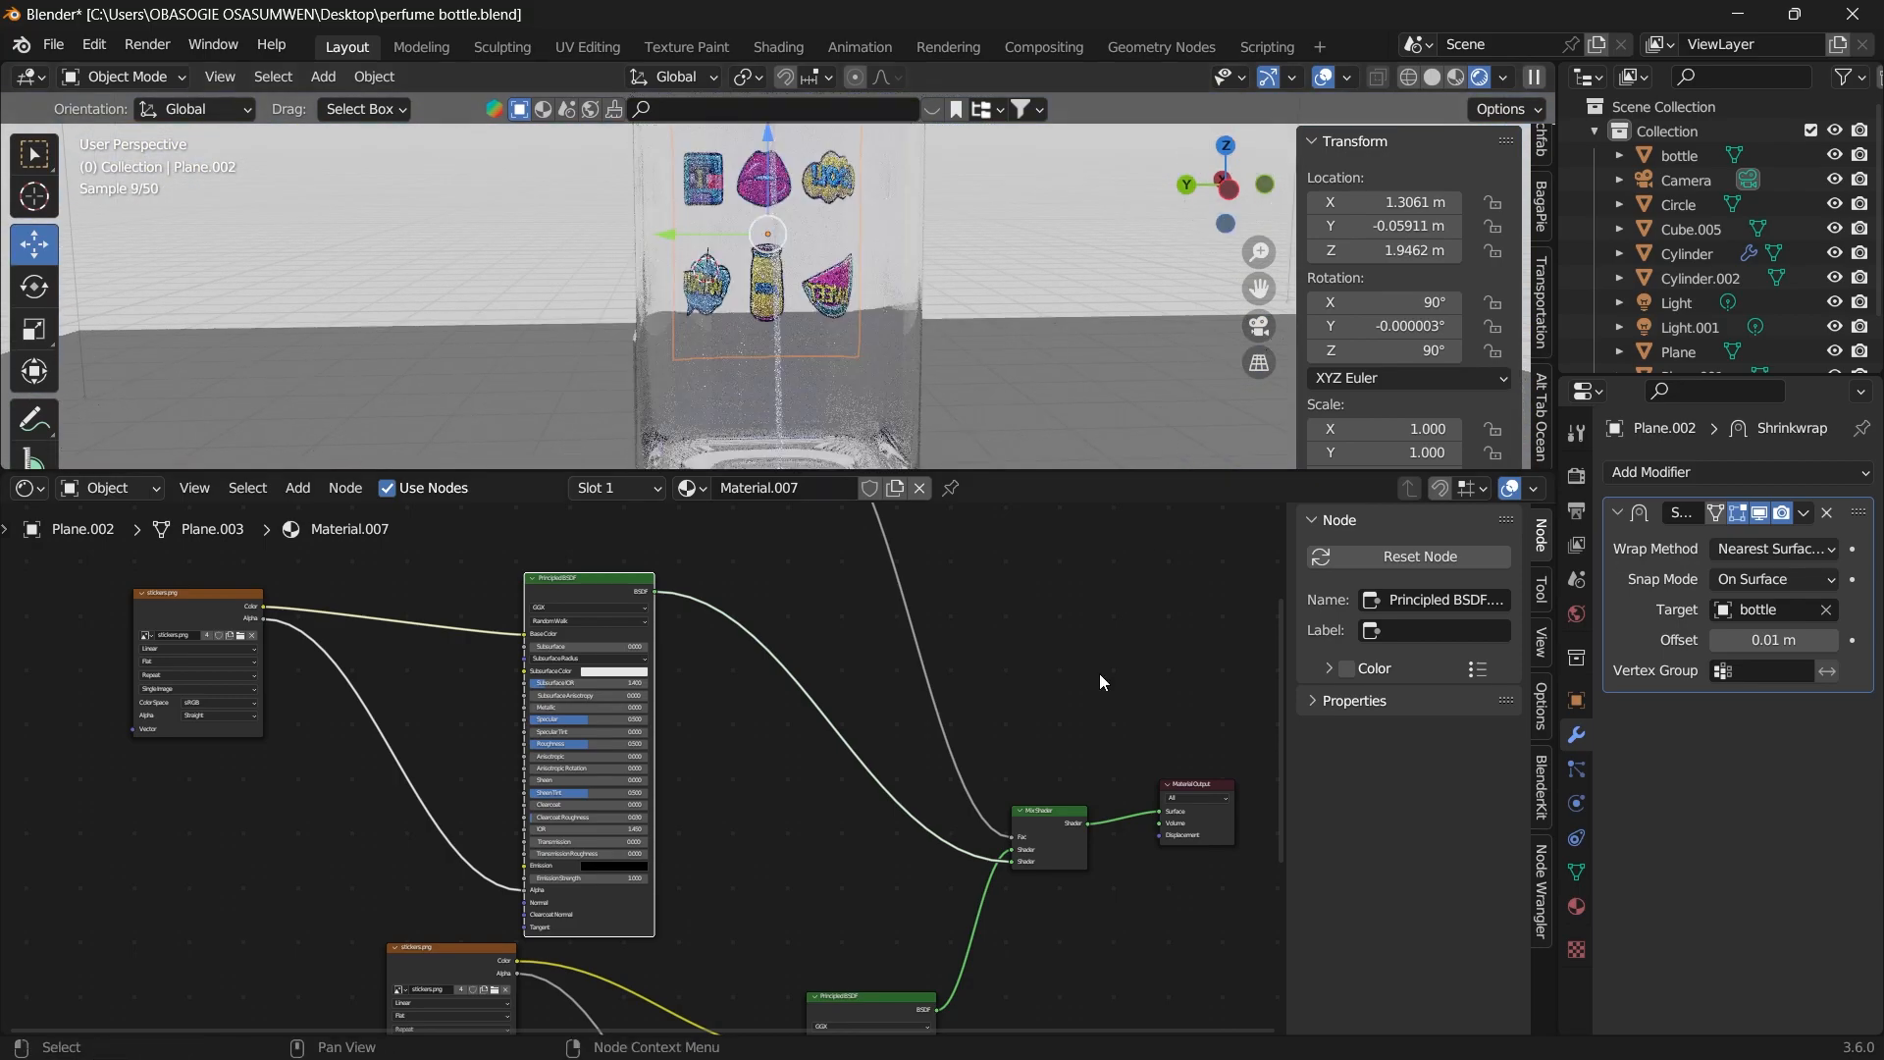
middle_click_drag(759, 759, 863, 755)
middle_click_drag(542, 705, 754, 769)
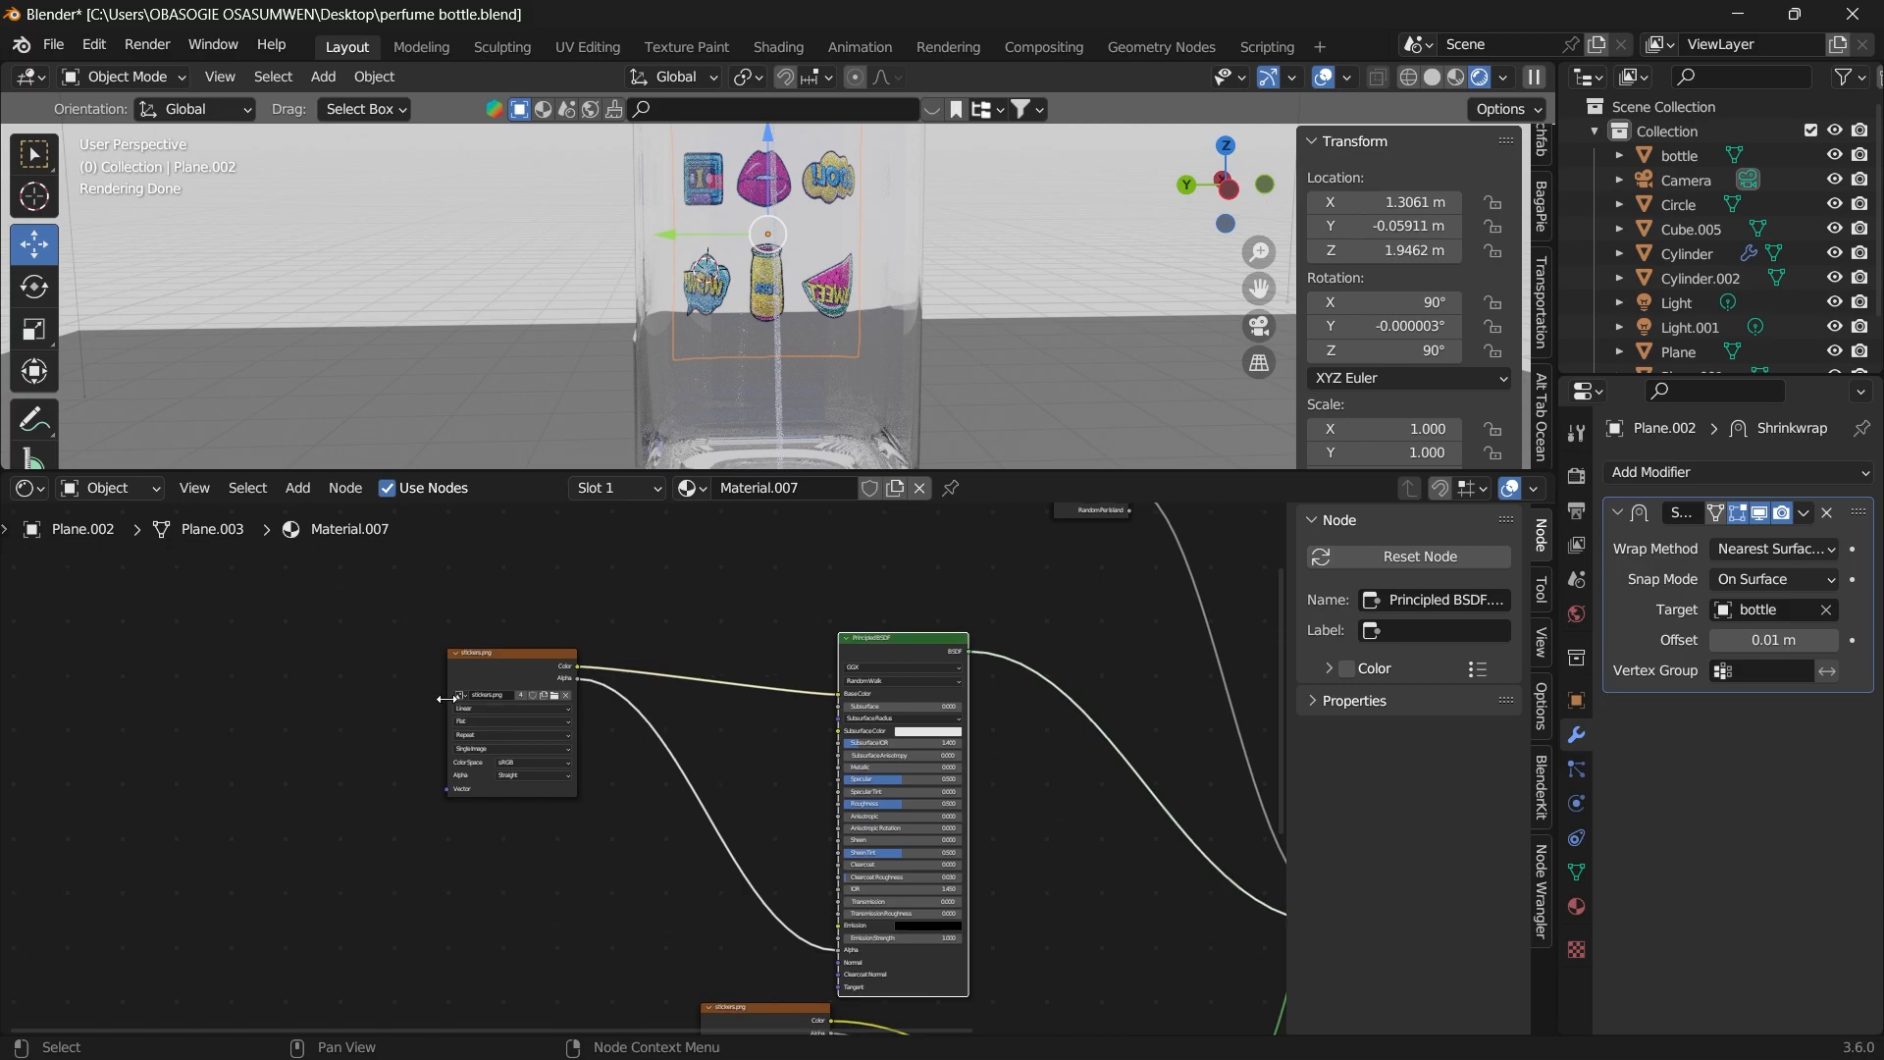
Move the duplicated texture node aside and insert a Mix Color node between its Color output and the duplicated Principled BSDF's Base Color.
left_click(488, 673)
left_click_drag(489, 673, 413, 677)
scroll(1030, 785, "down", 2)
scroll(927, 775, "down", 3)
middle_click_drag(945, 787, 843, 787)
scroll(628, 691, "up", 2)
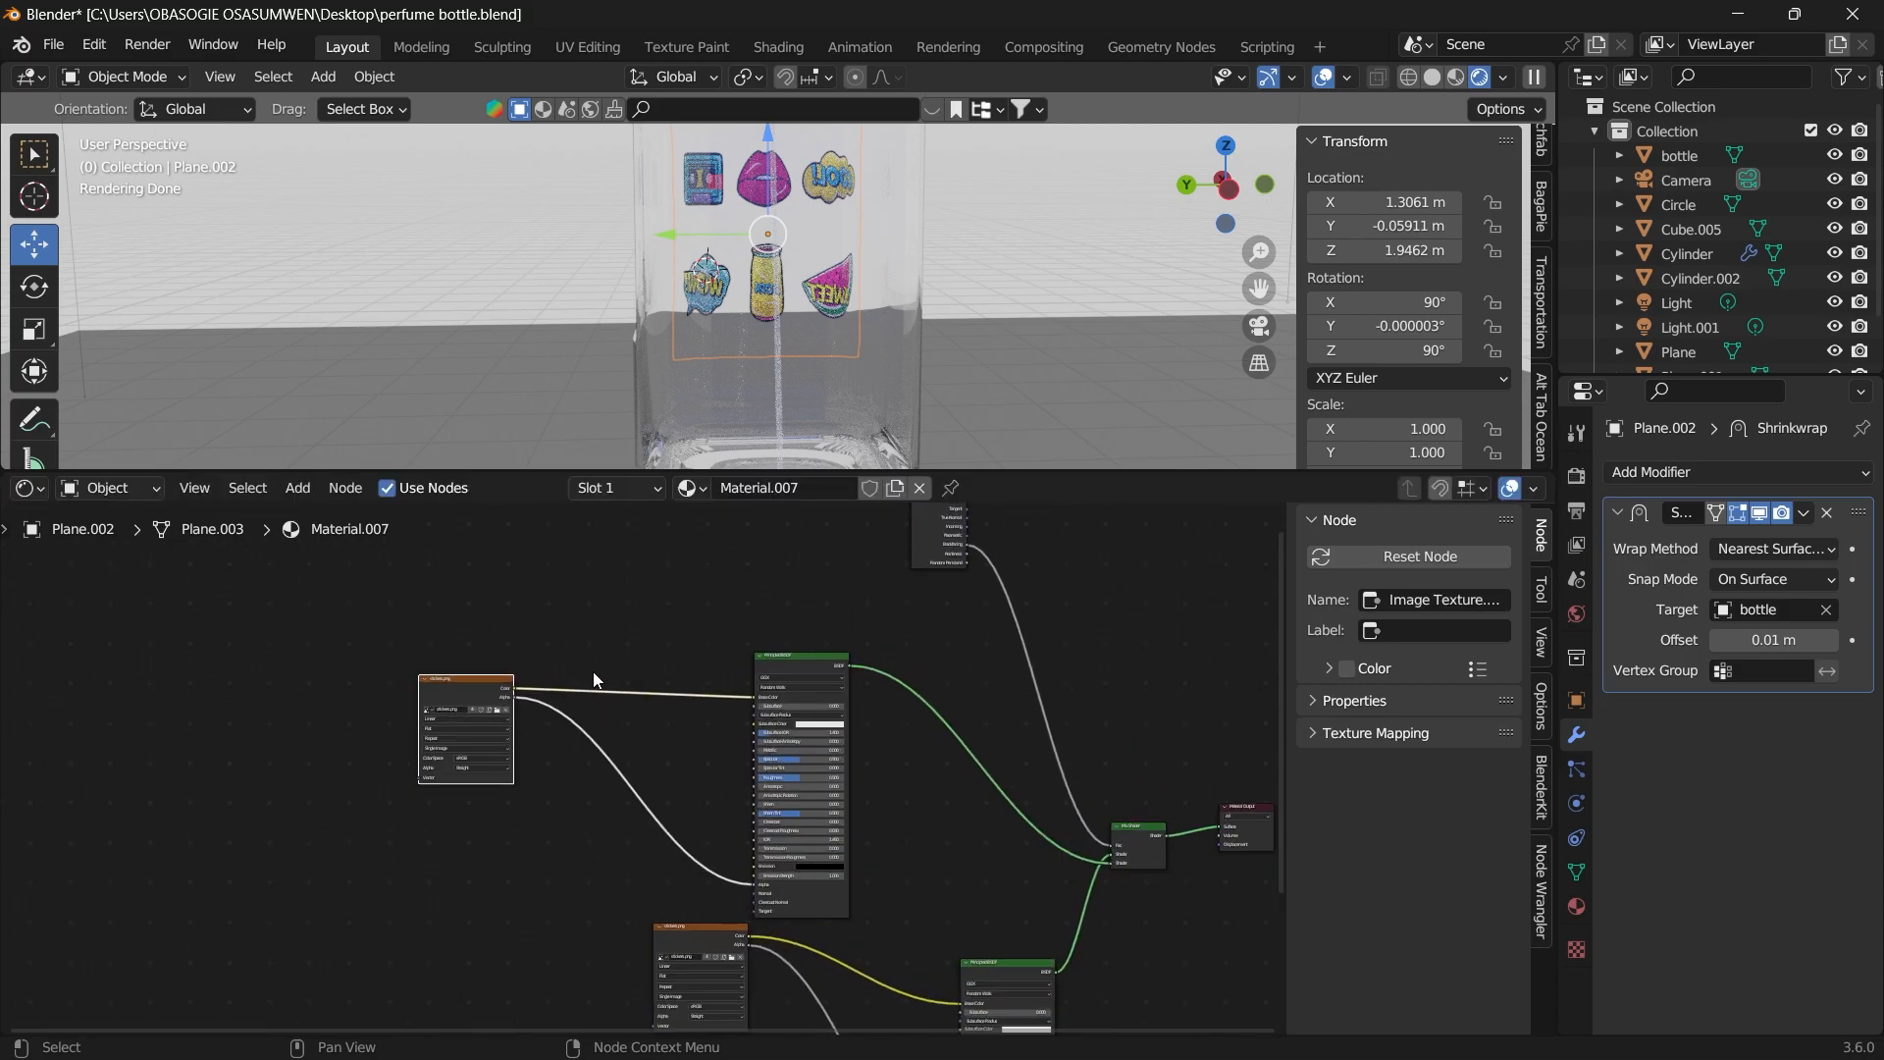
key("shift+a")
left_click(587, 610)
type("mi")
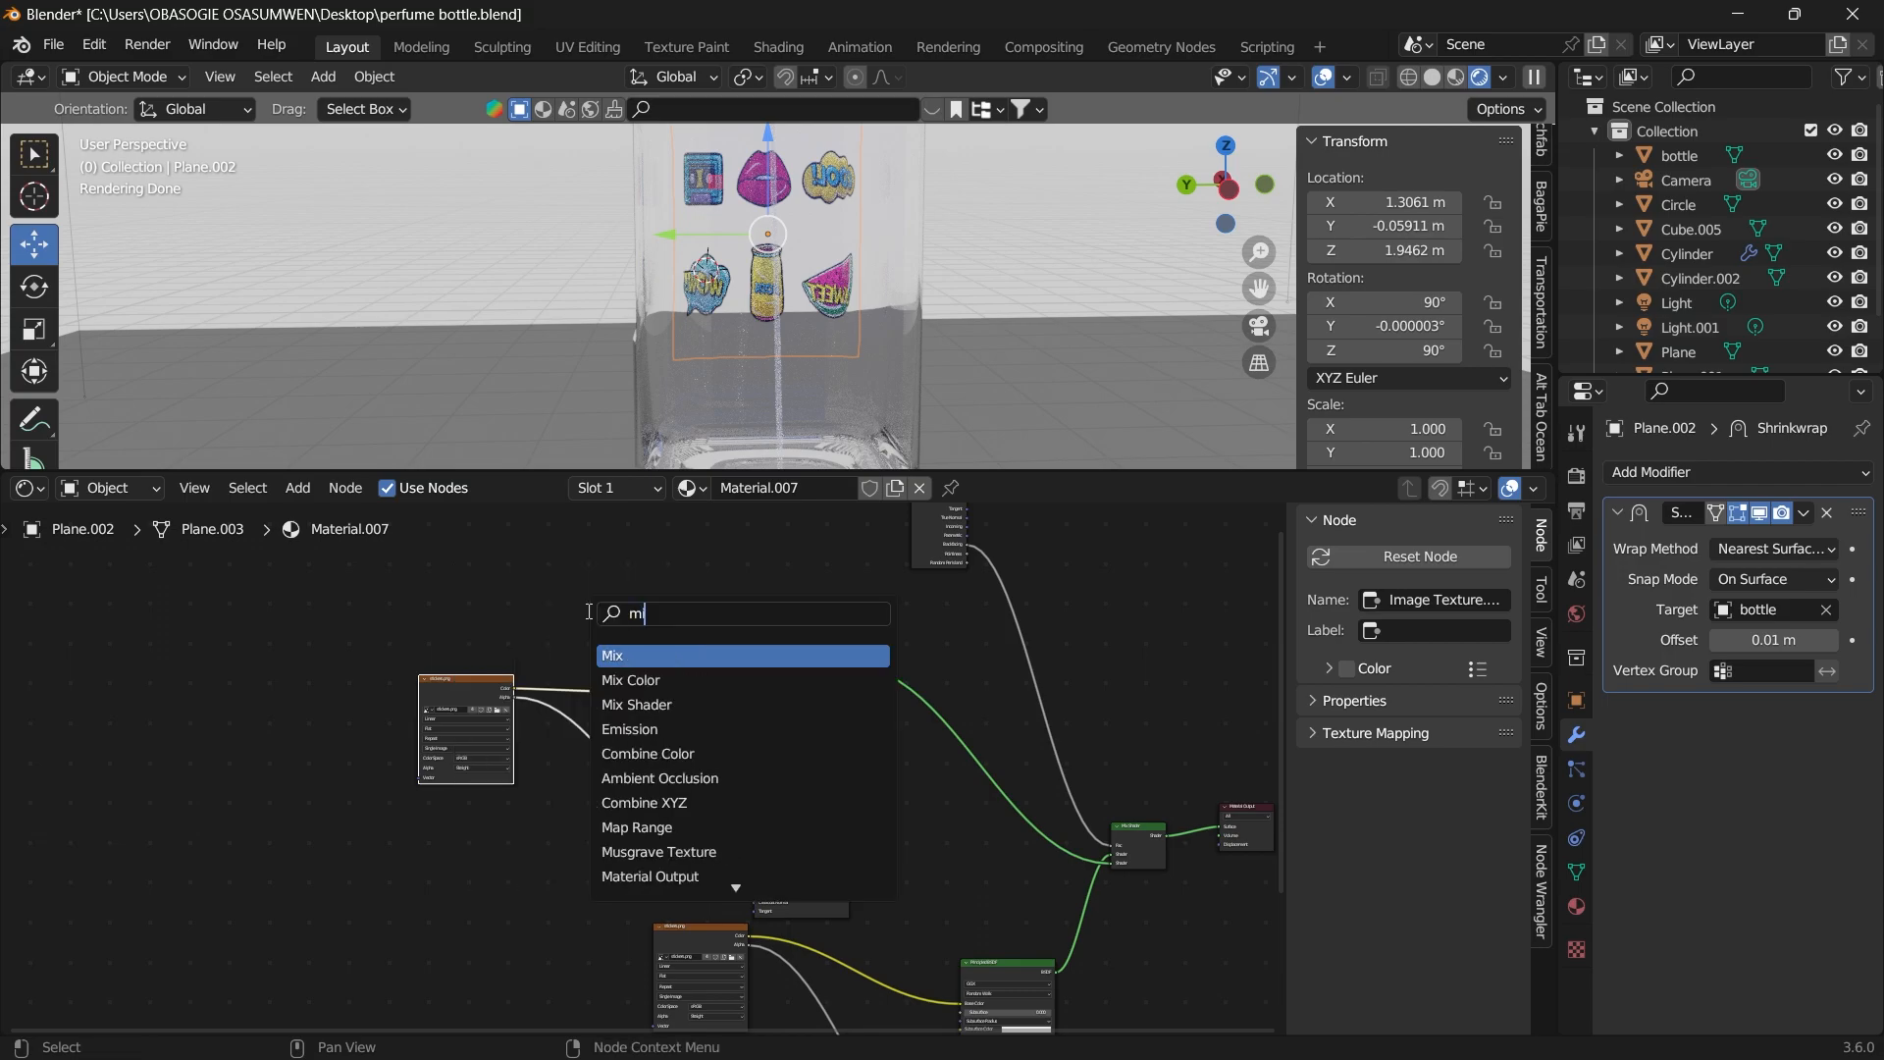
left_click(631, 679)
left_click(686, 693)
scroll(709, 741, "up", 1)
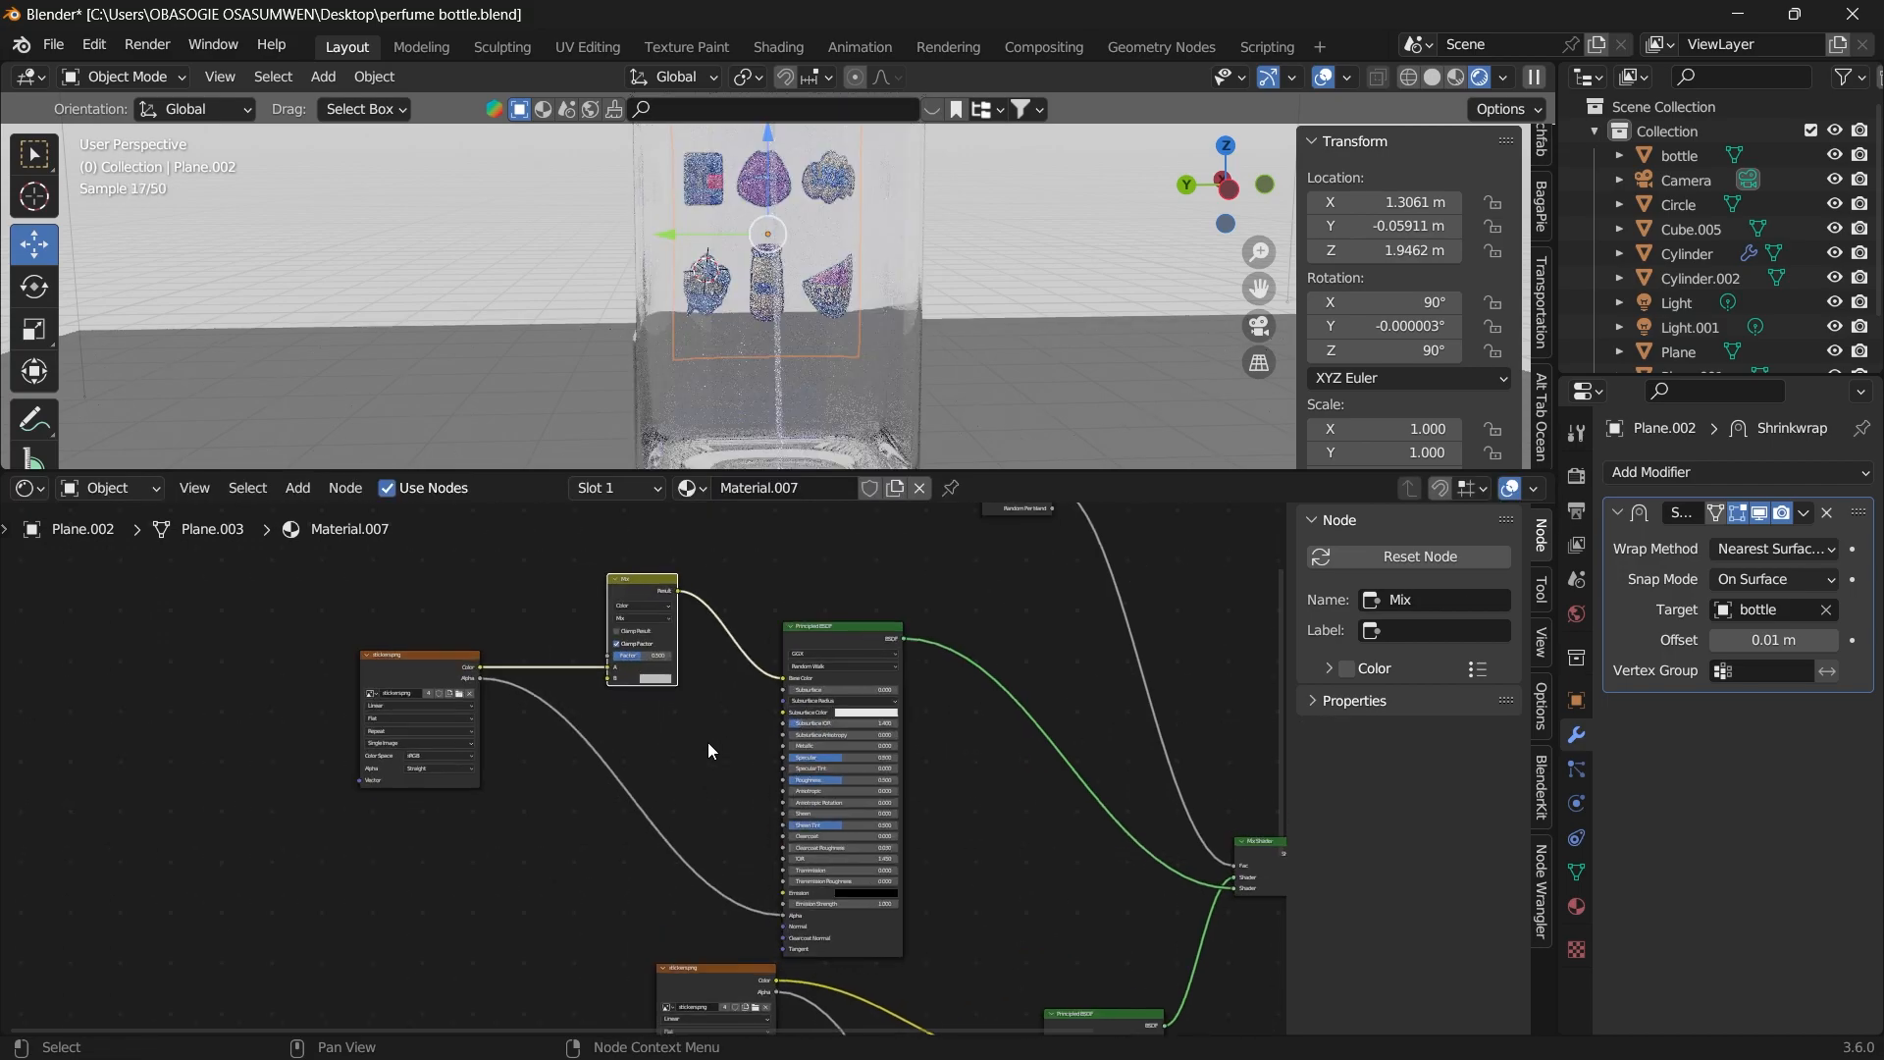
Set the Mix node's Factor to 0.880 and change its B color to white for the sticker backs.
scroll(708, 742, "up", 3)
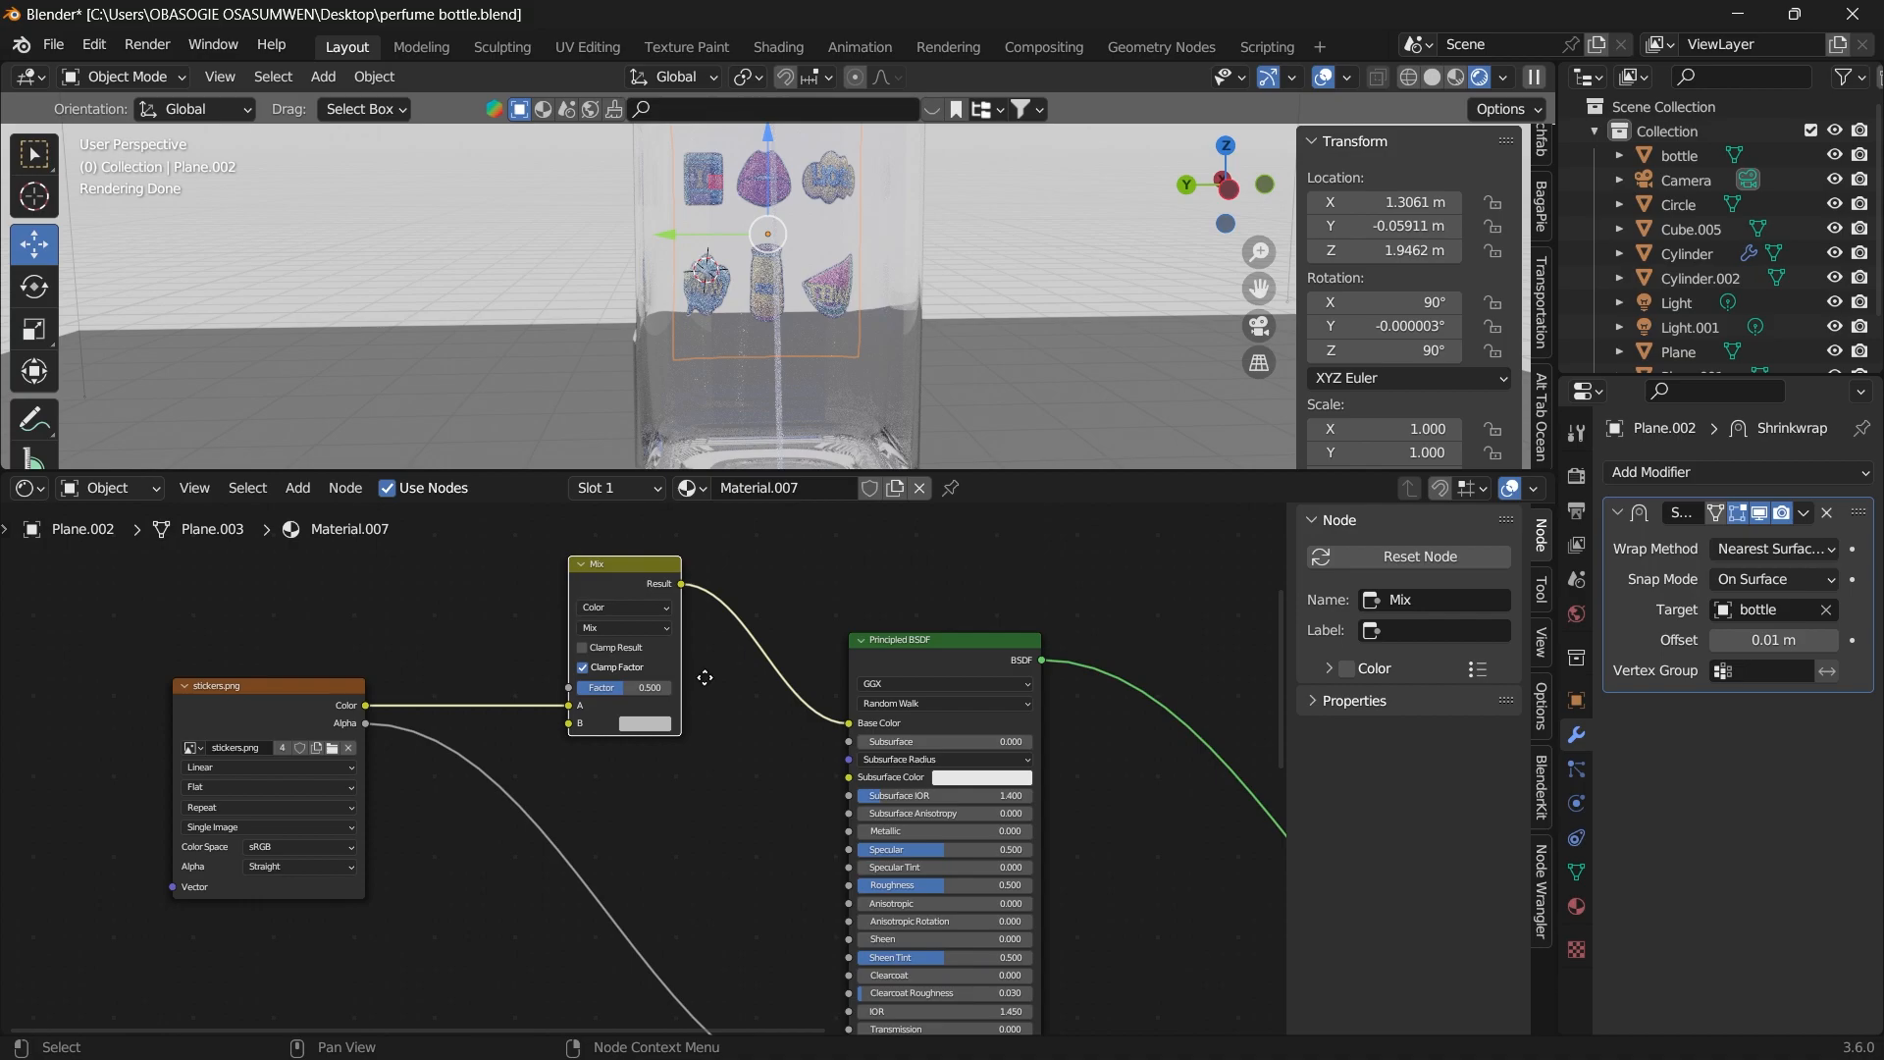
middle_click_drag(705, 684, 703, 723)
scroll(650, 745, "up", 2)
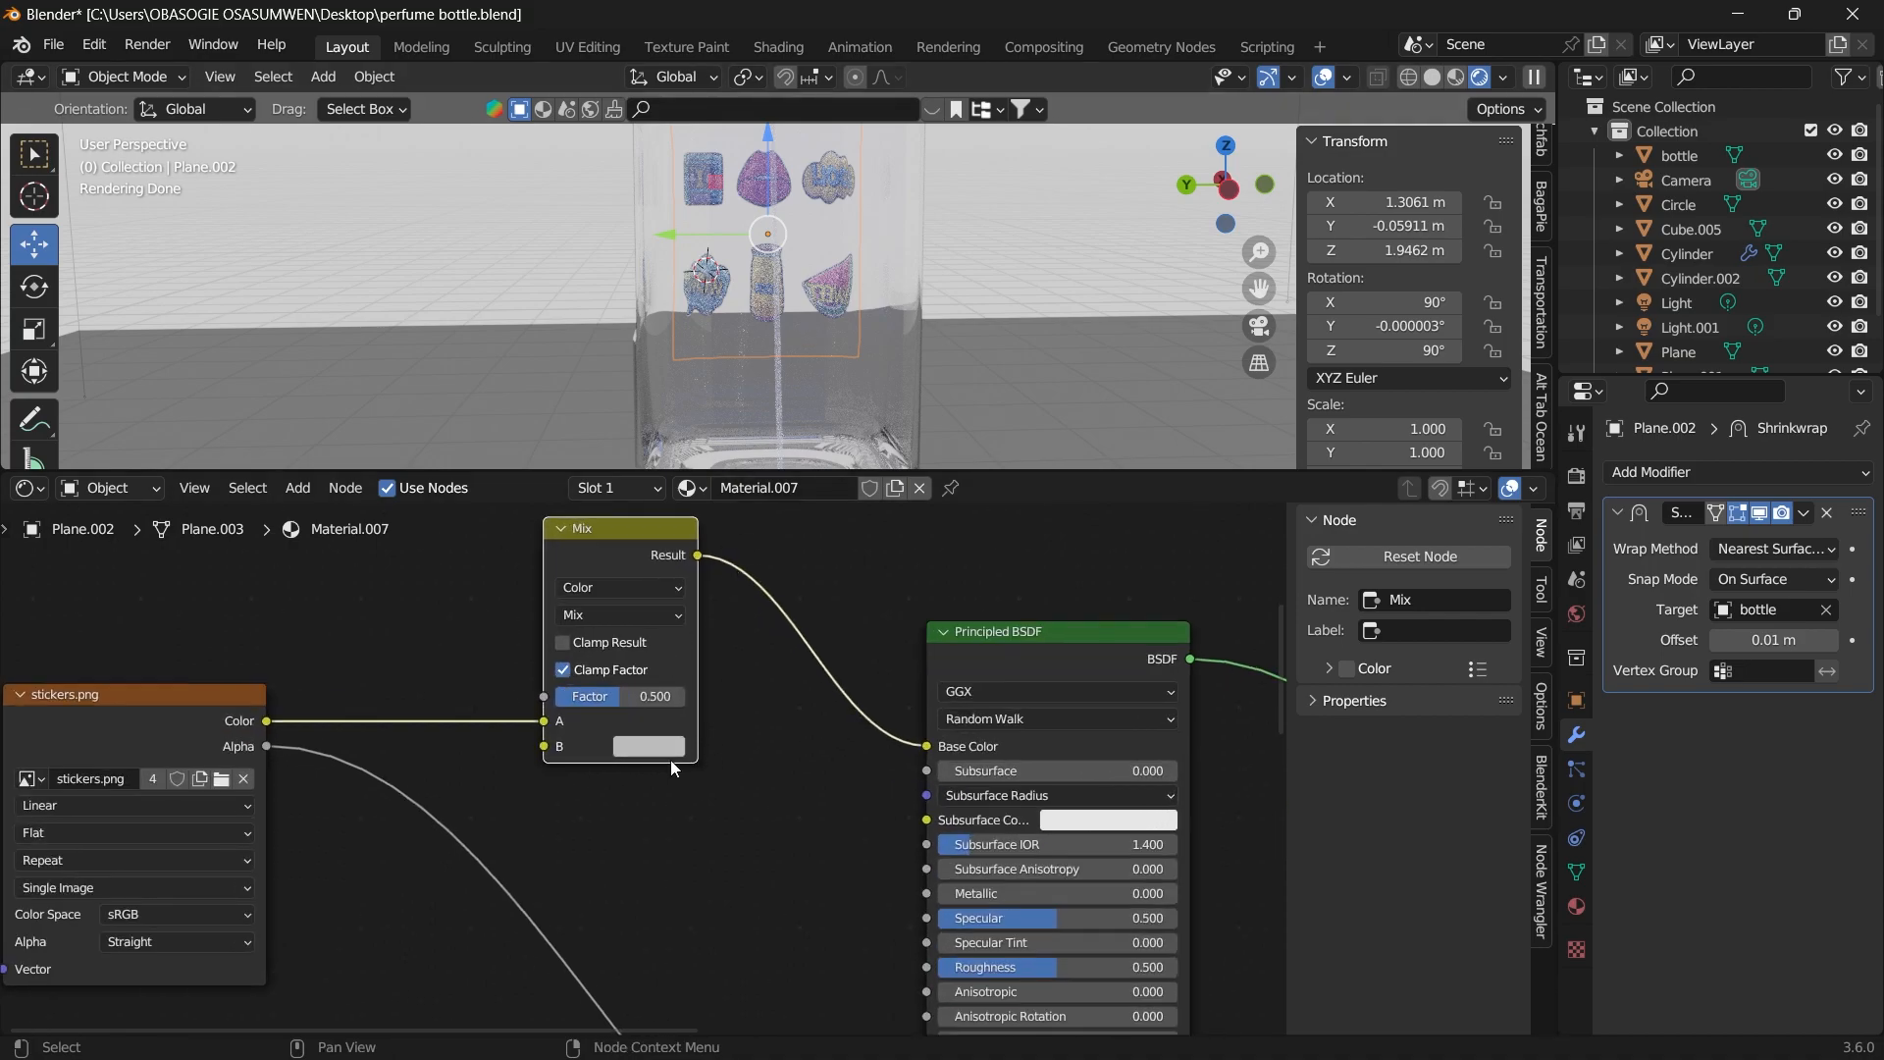
scroll(647, 755, "up", 1)
left_click_drag(616, 684, 689, 684)
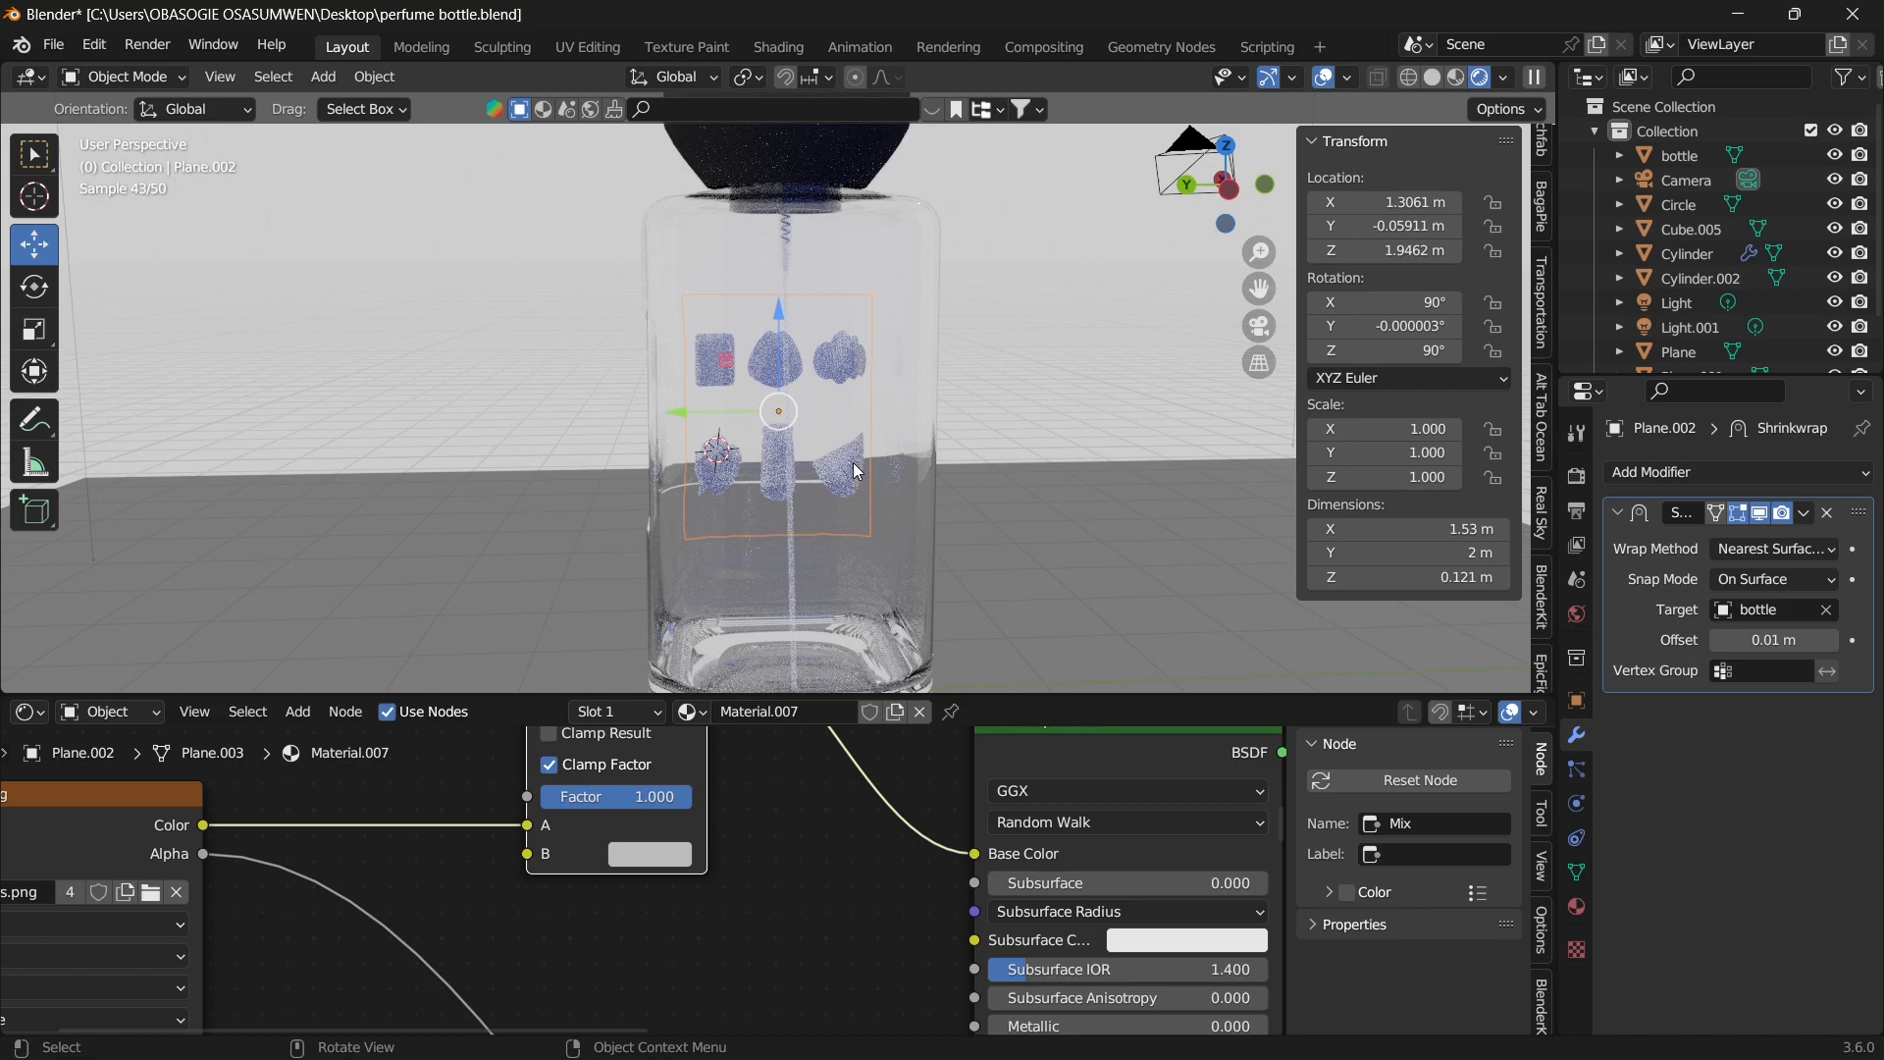
scroll(968, 263, "up", 4)
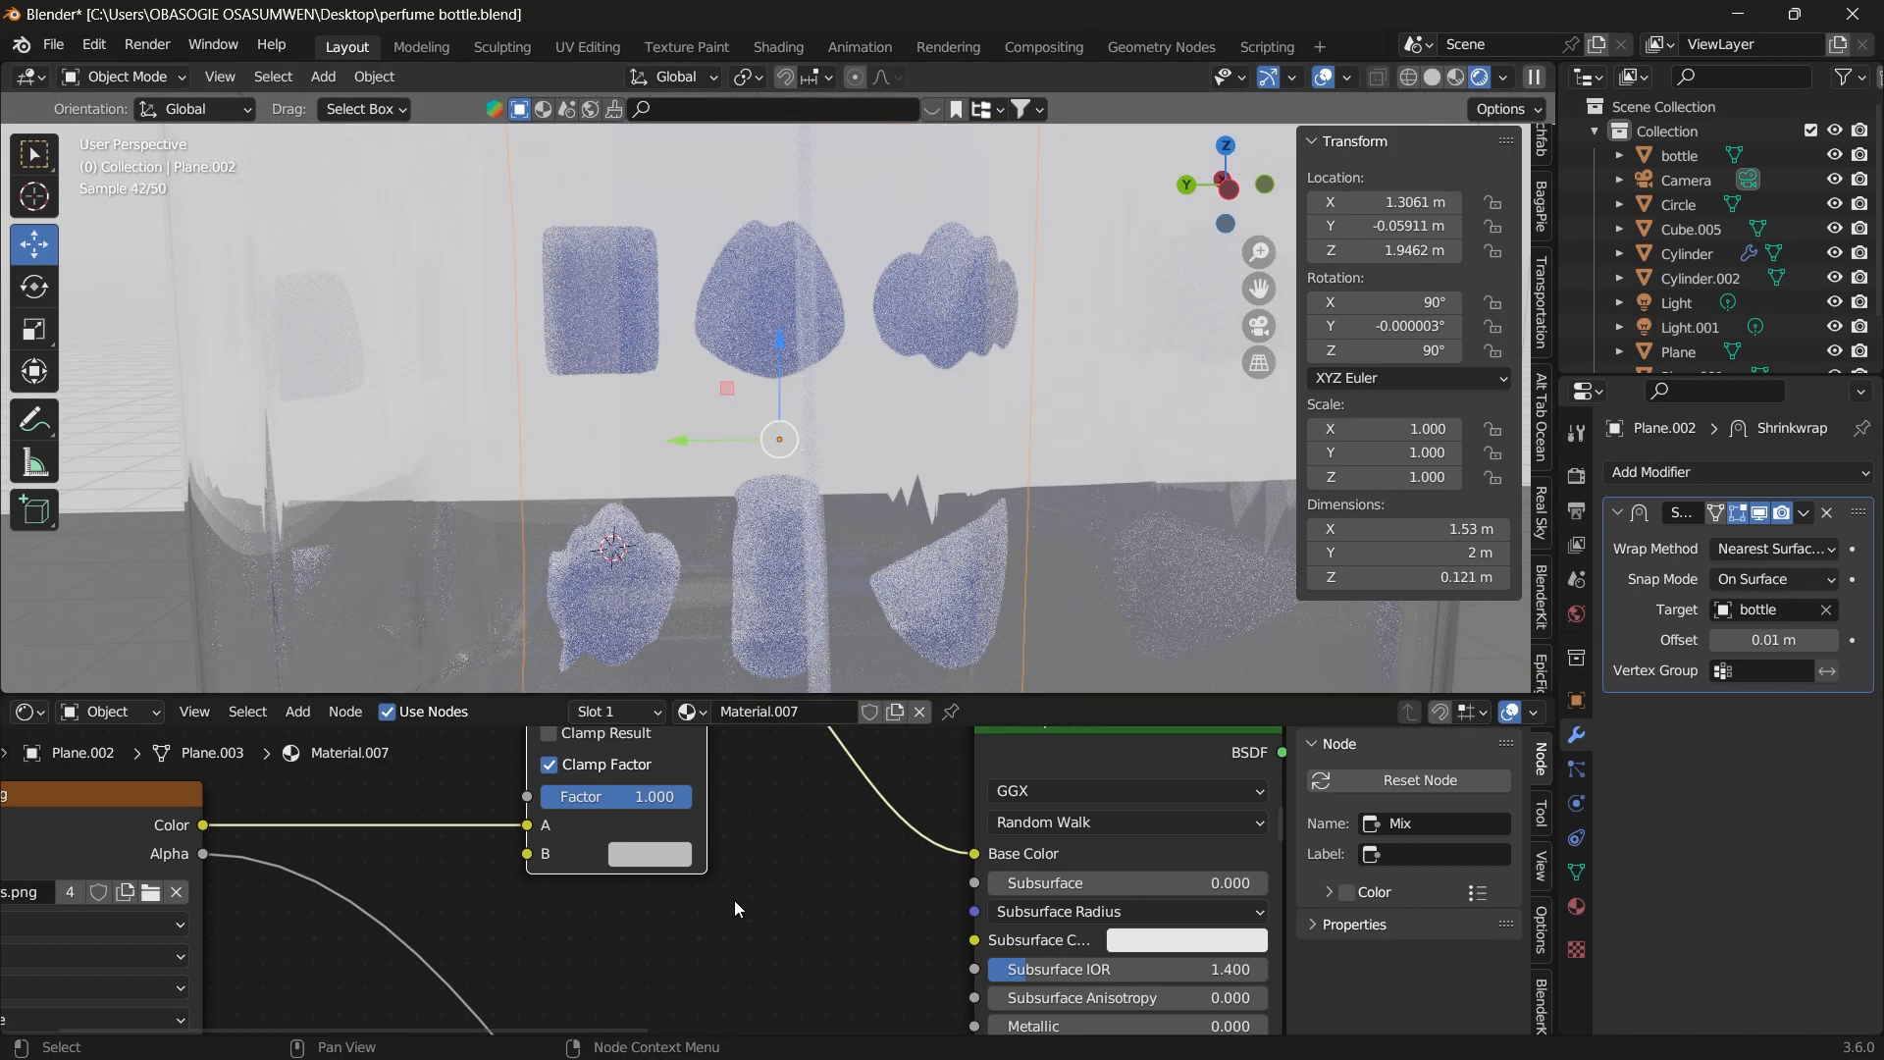
middle_click_drag(745, 870, 768, 874)
left_click_drag(692, 797, 677, 797)
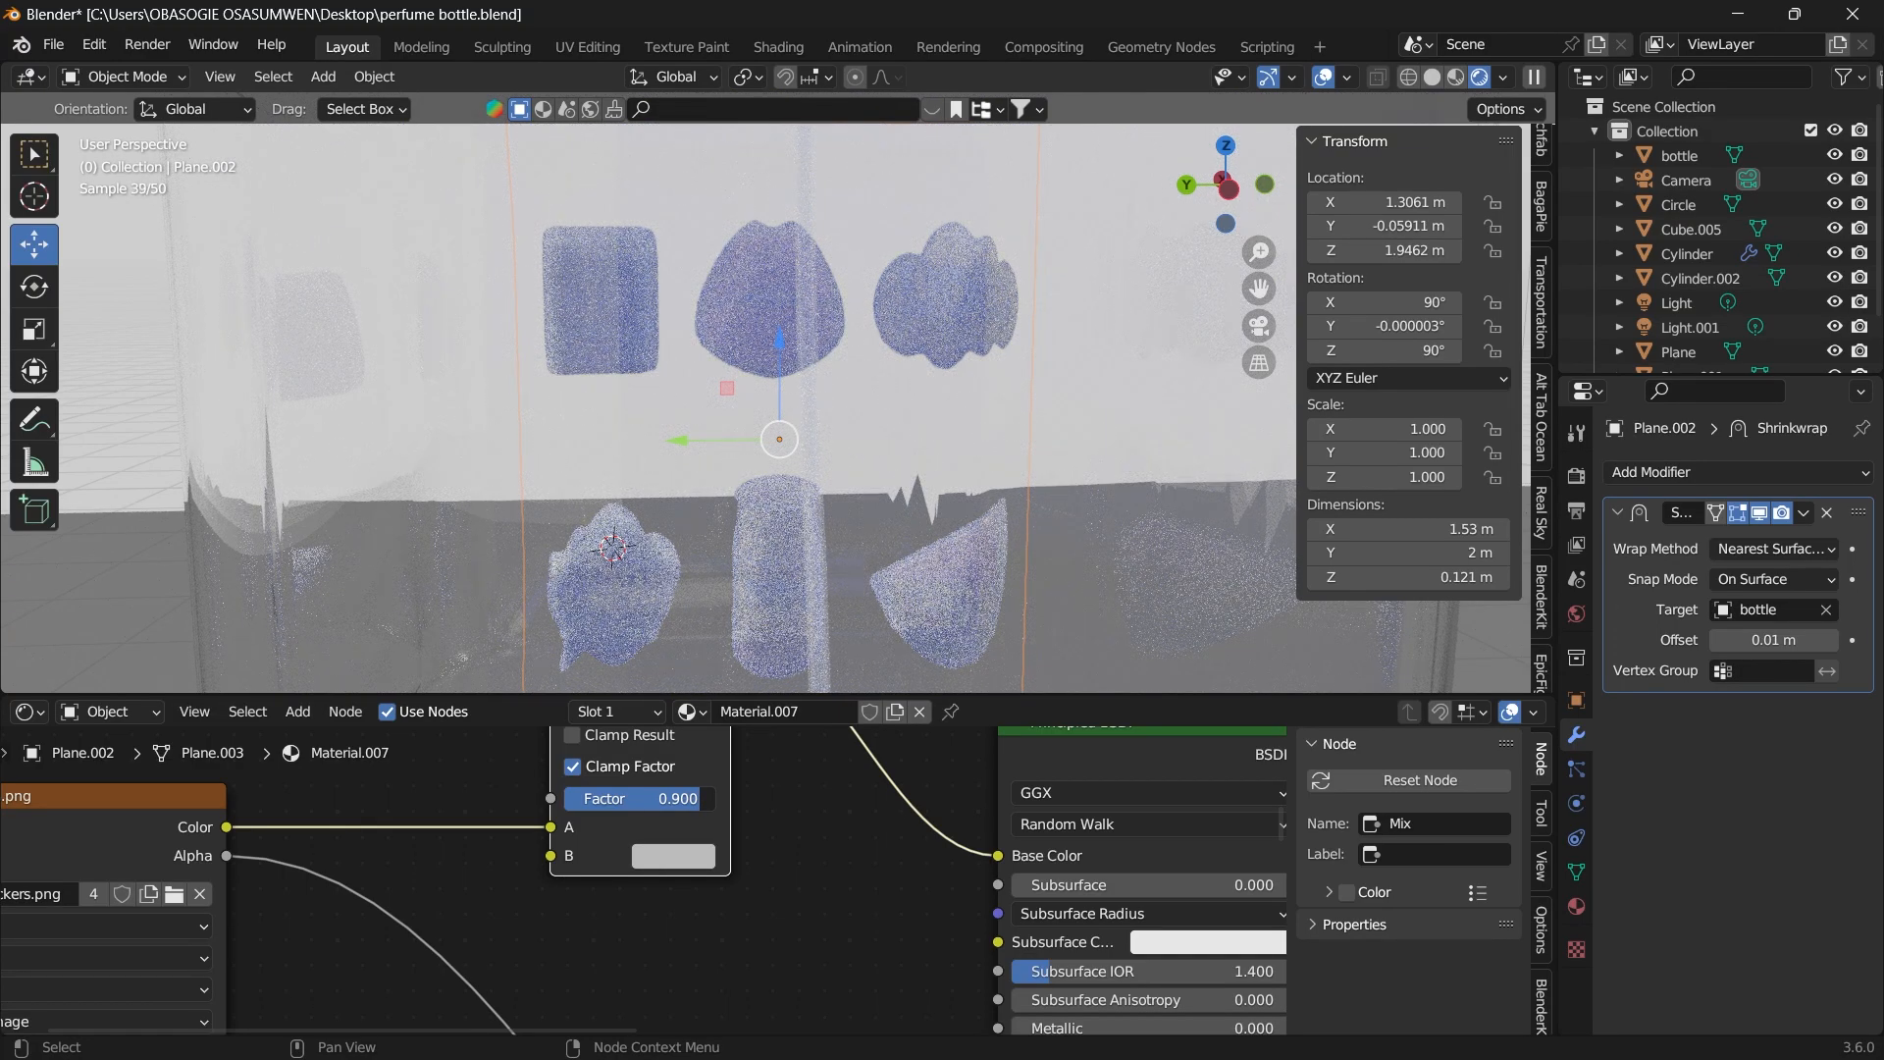
left_click_drag(677, 798, 698, 797)
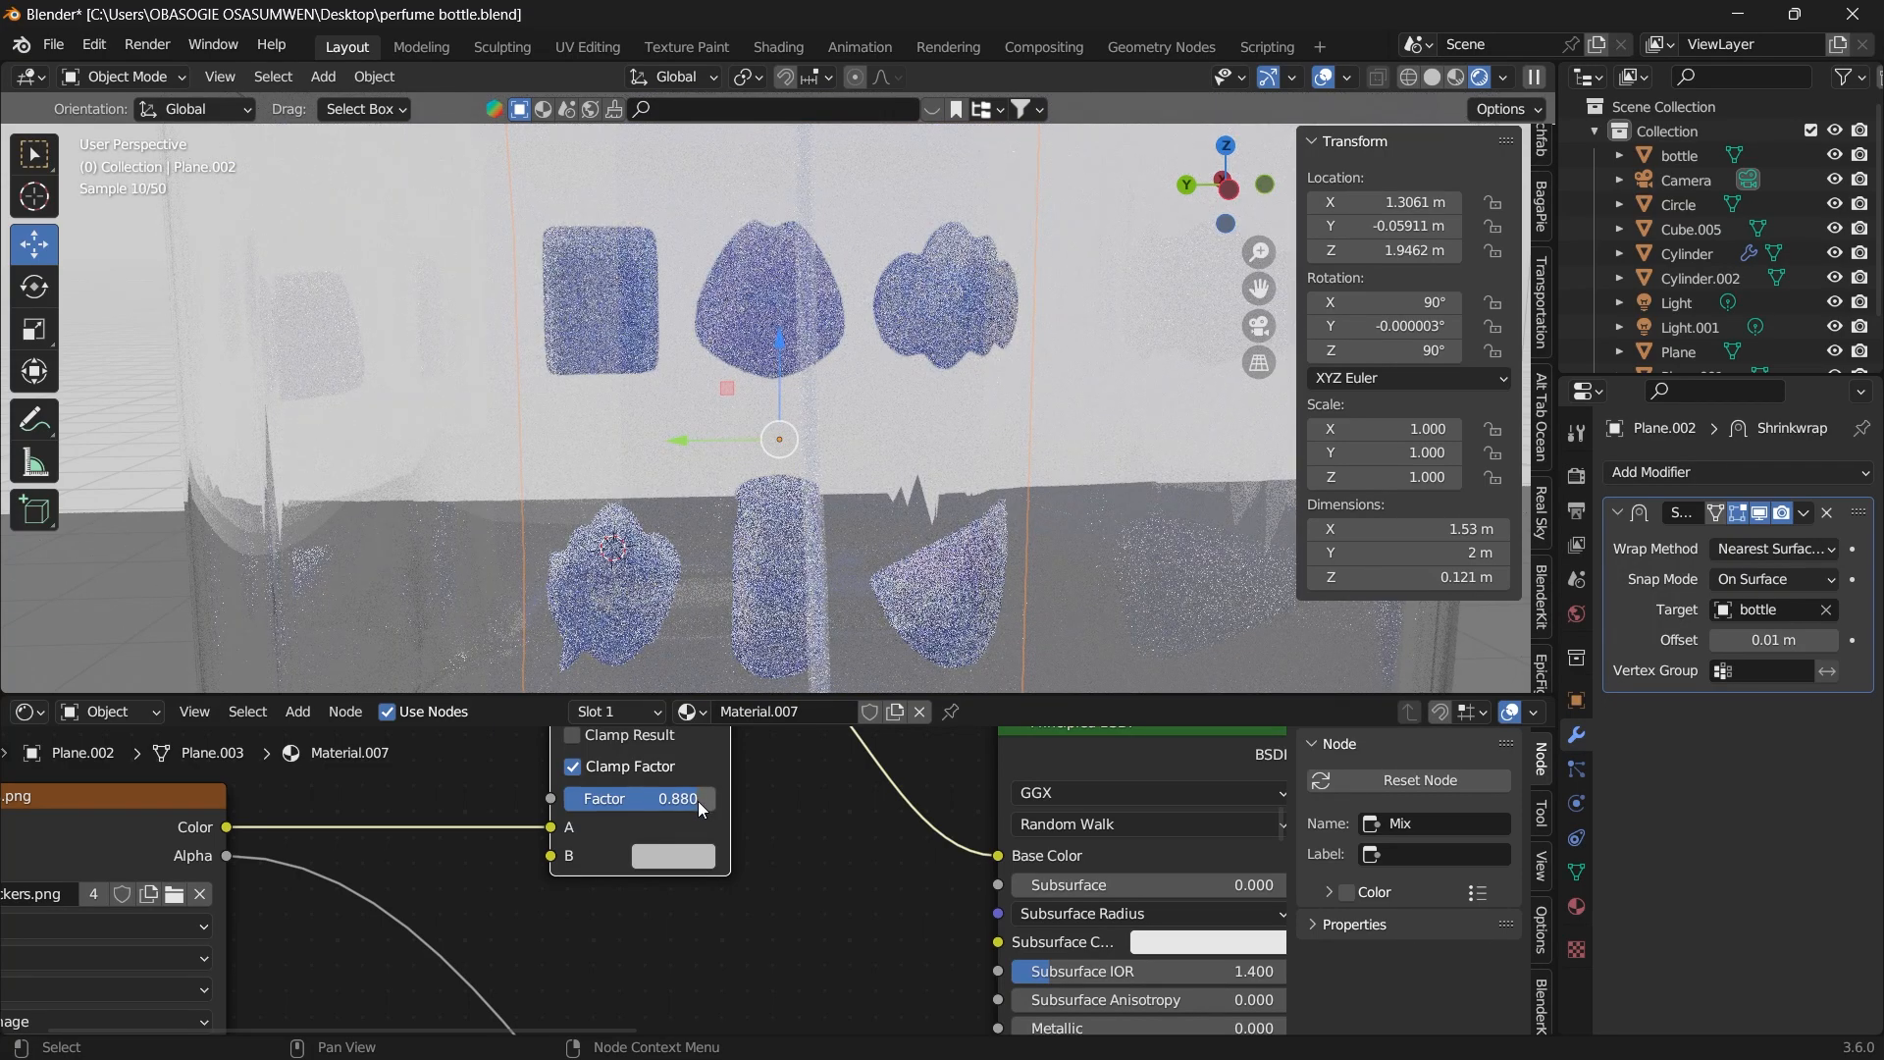
left_click(667, 858)
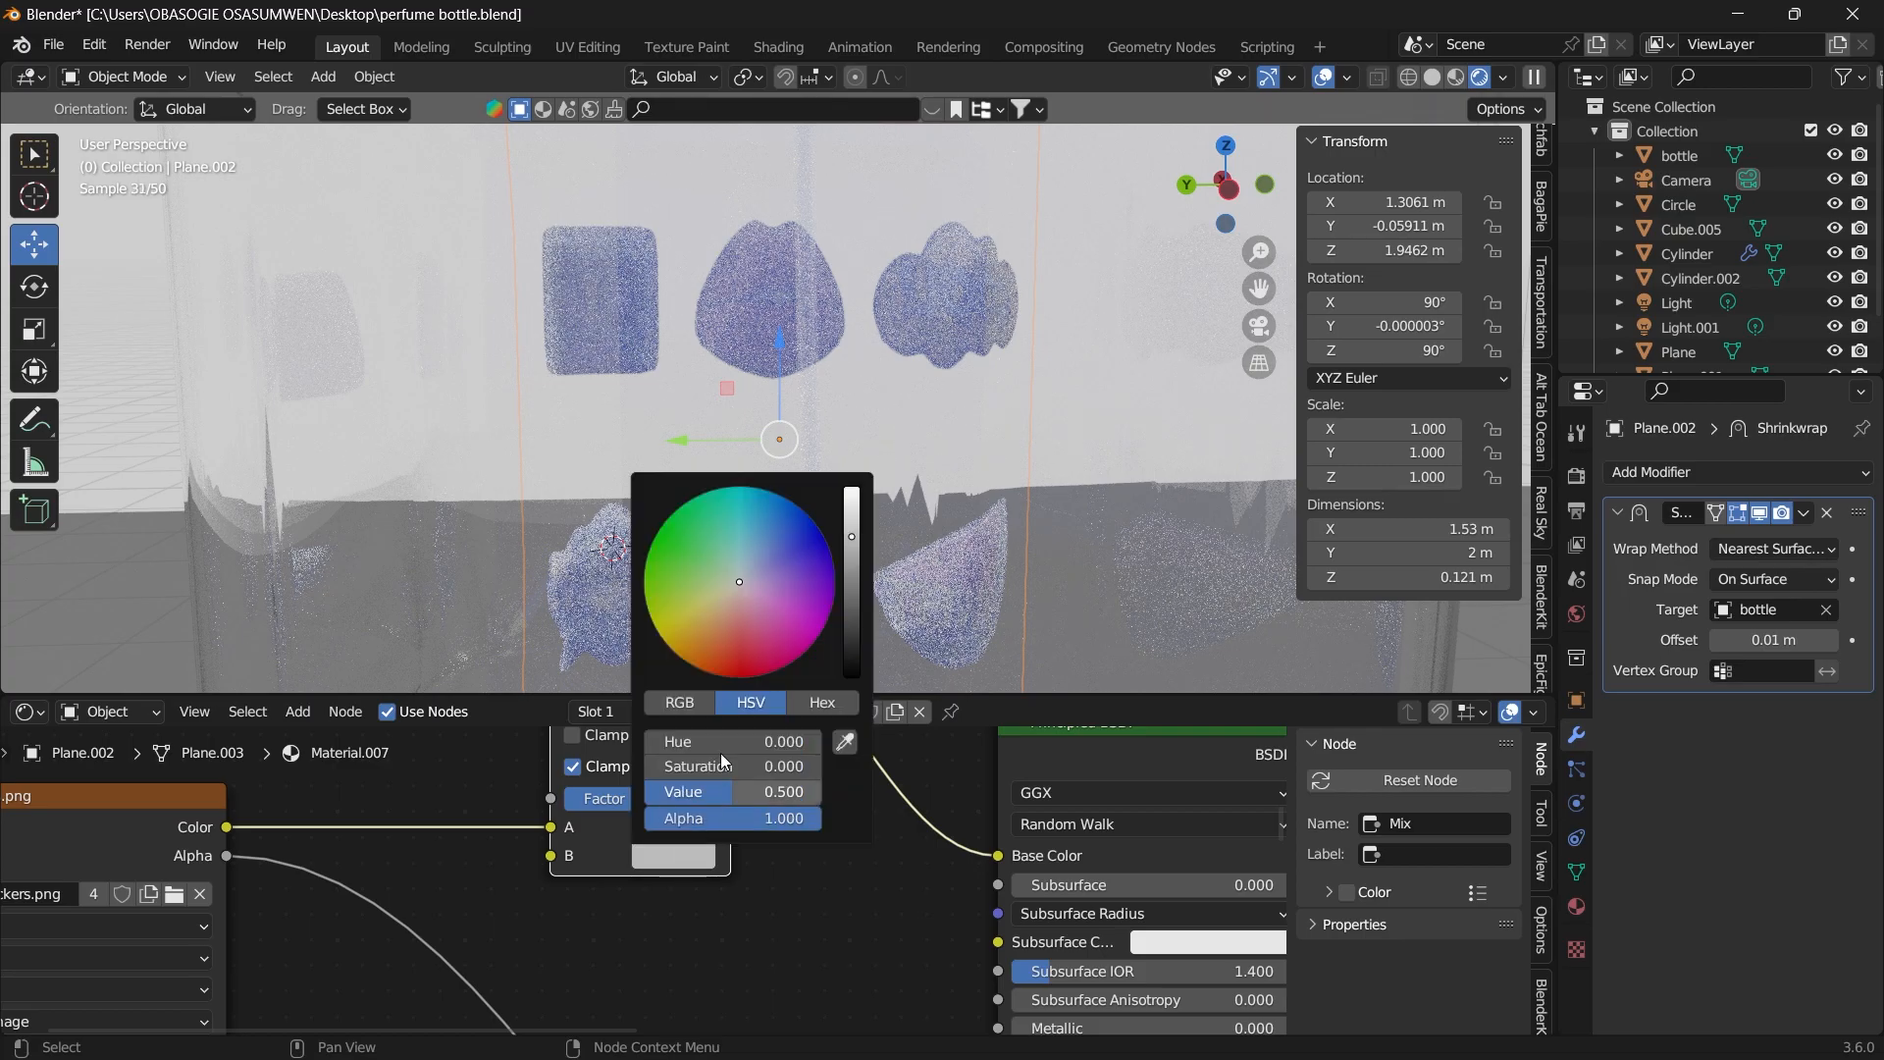
mouse_move(742, 603)
left_mouse_down()
mouse_move(706, 639)
mouse_move(717, 613)
mouse_move(798, 671)
mouse_move(743, 583)
left_mouse_up()
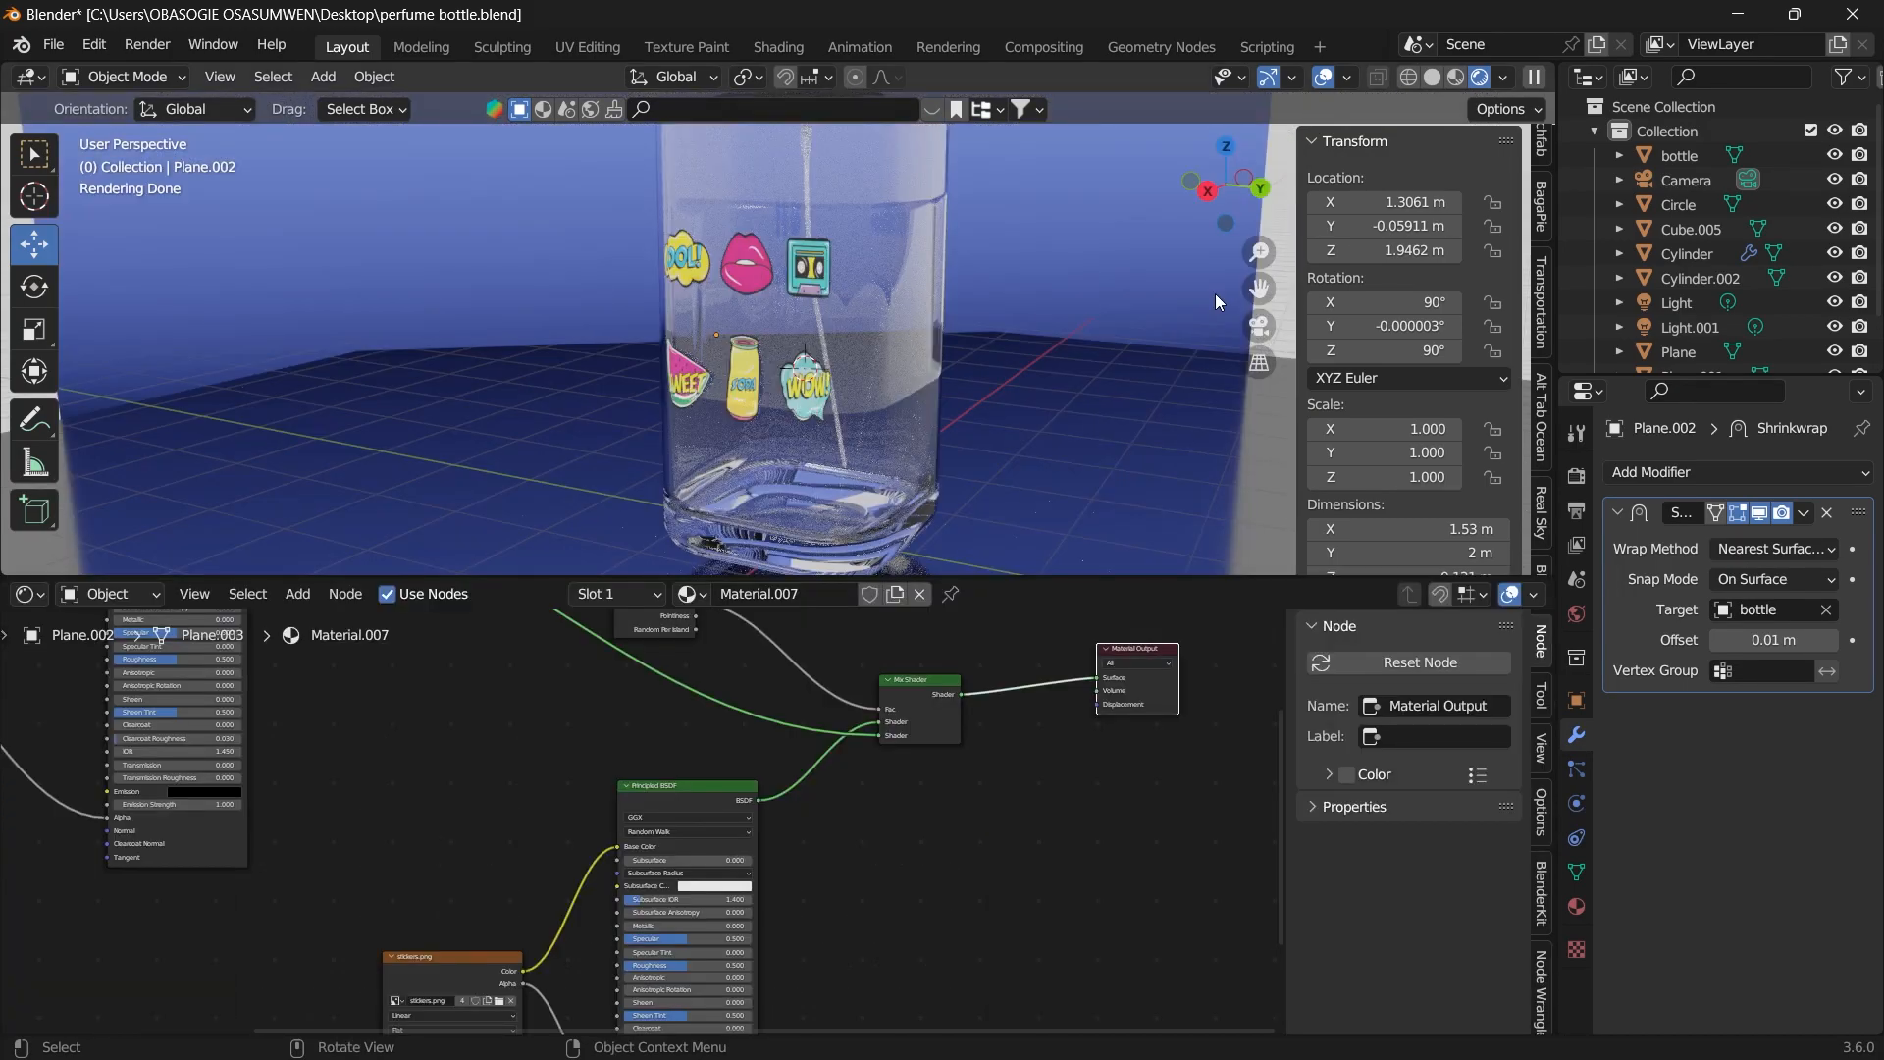
Examine the stickers from the front and back of the bottle alongside the two shader branches.
mouse_move(1256, 291)
left_mouse_down()
mouse_move(1272, 286)
mouse_move(1256, 290)
left_mouse_up()
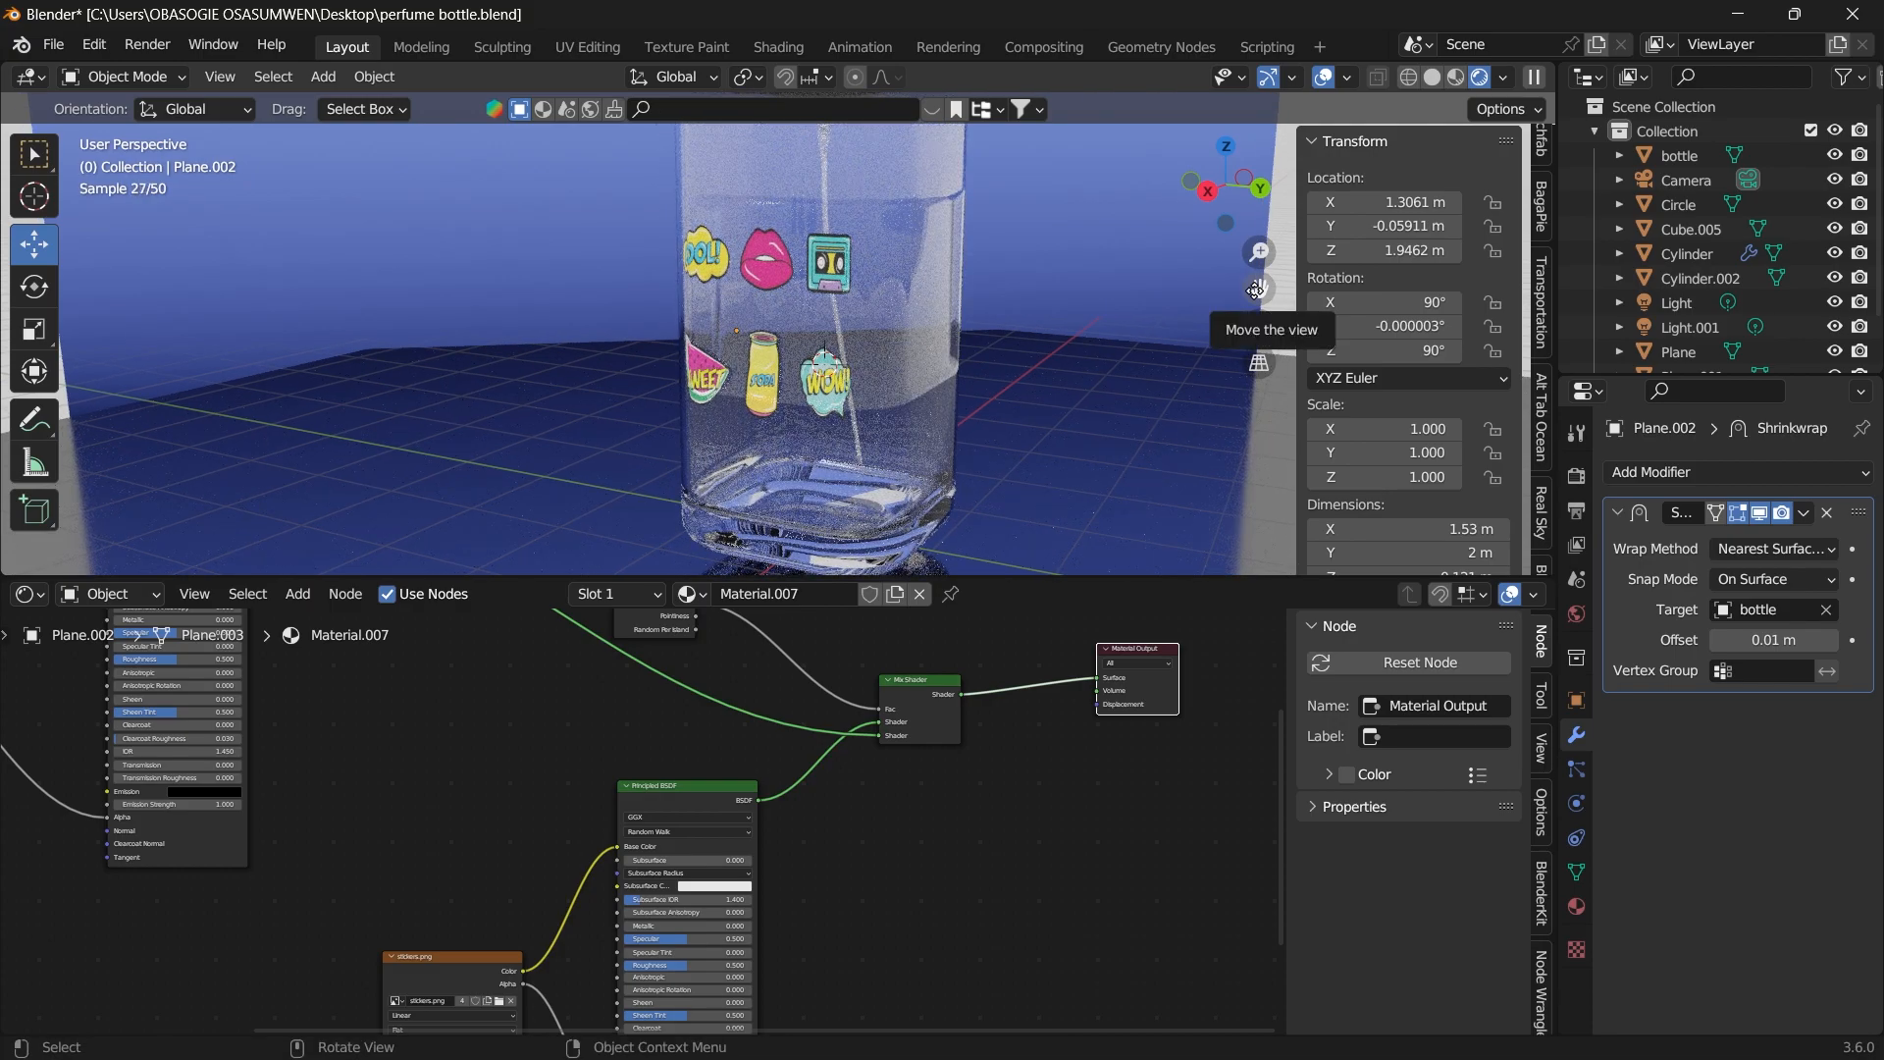
middle_click_drag(983, 893, 1034, 804)
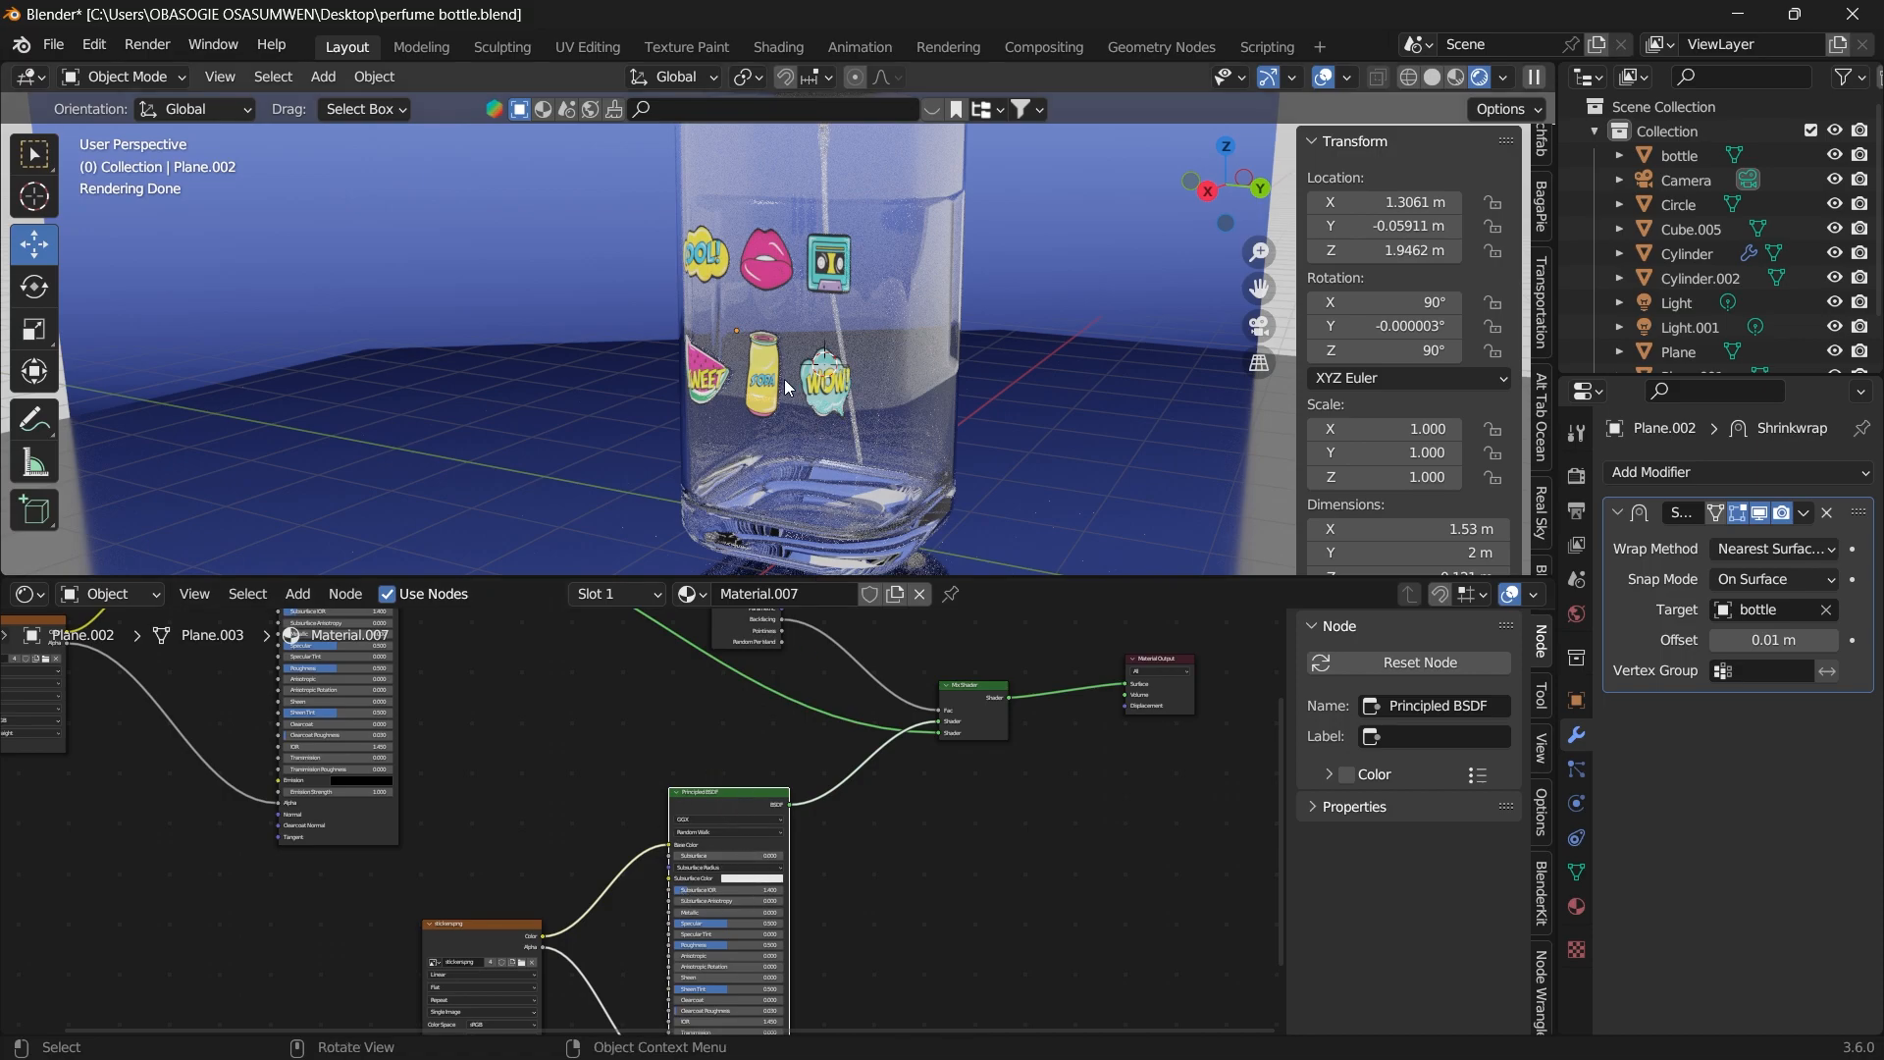
middle_click_drag(1038, 856, 1107, 926)
scroll(1107, 925, "down", 2)
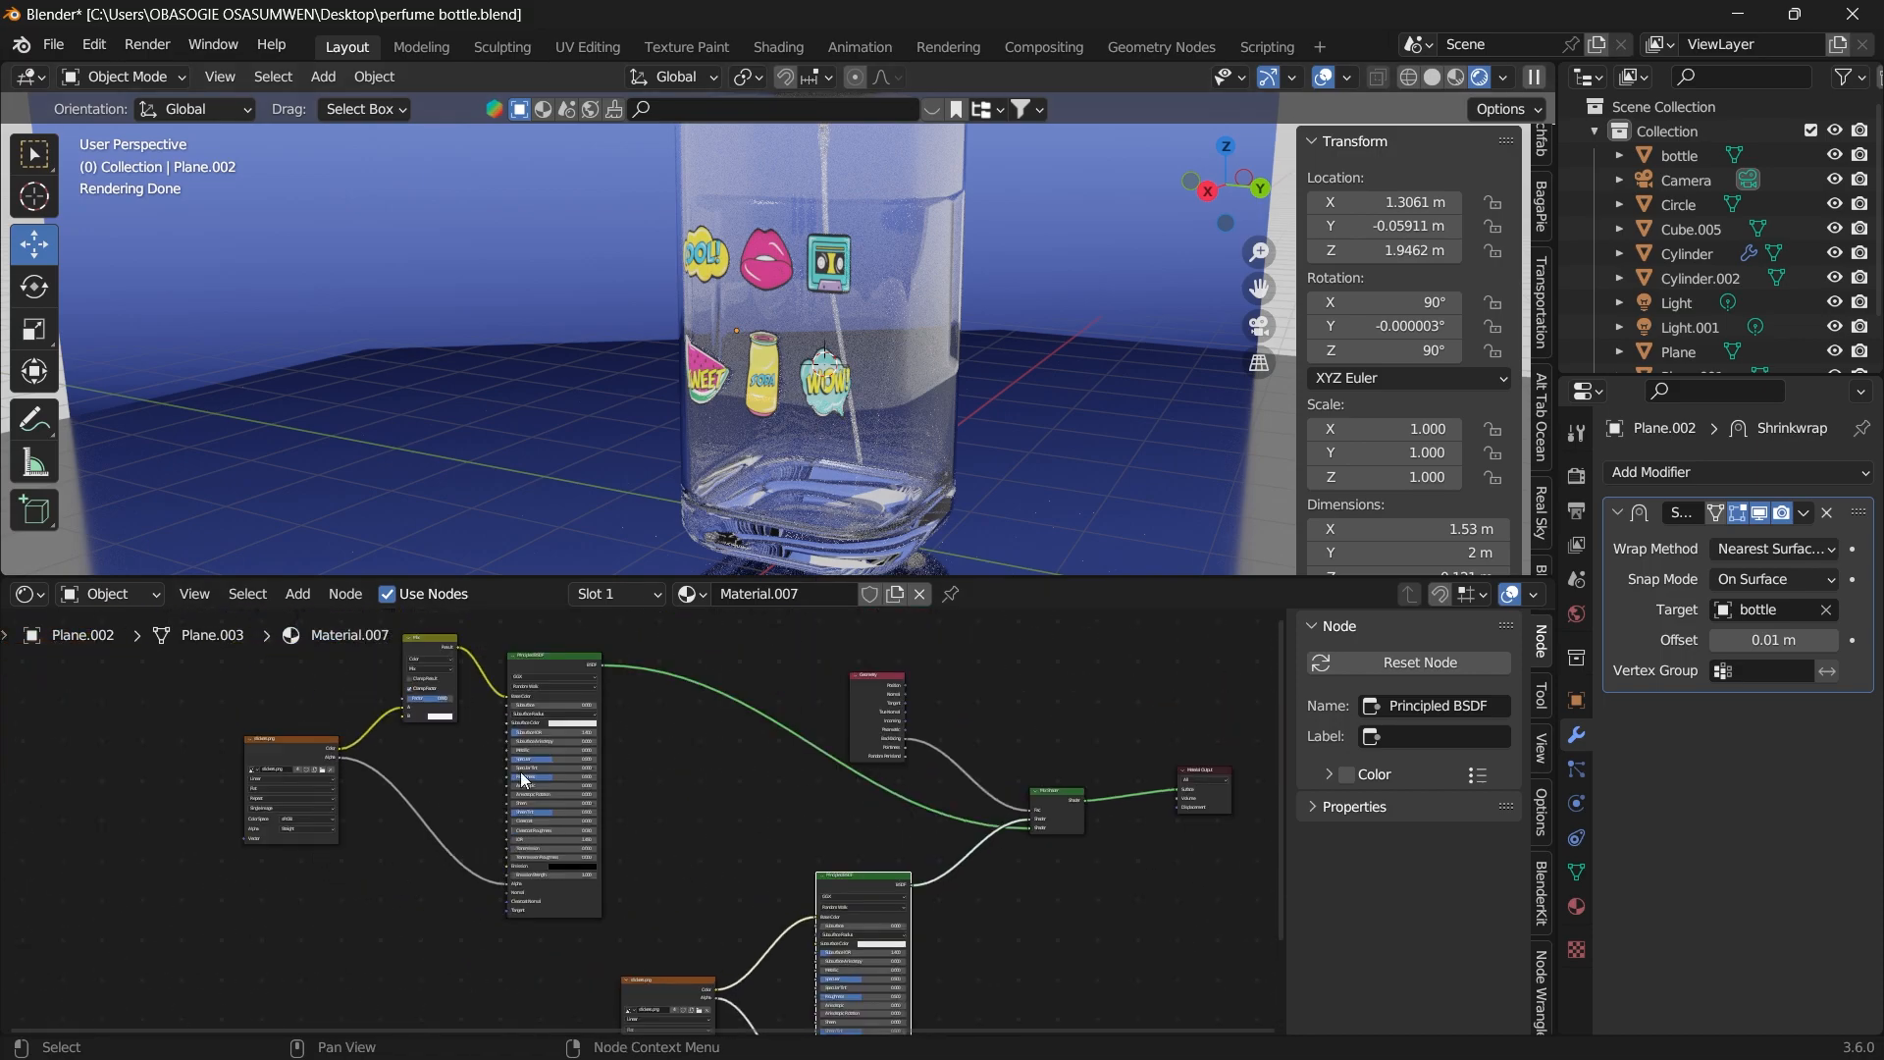
middle_click_drag(923, 349, 800, 354)
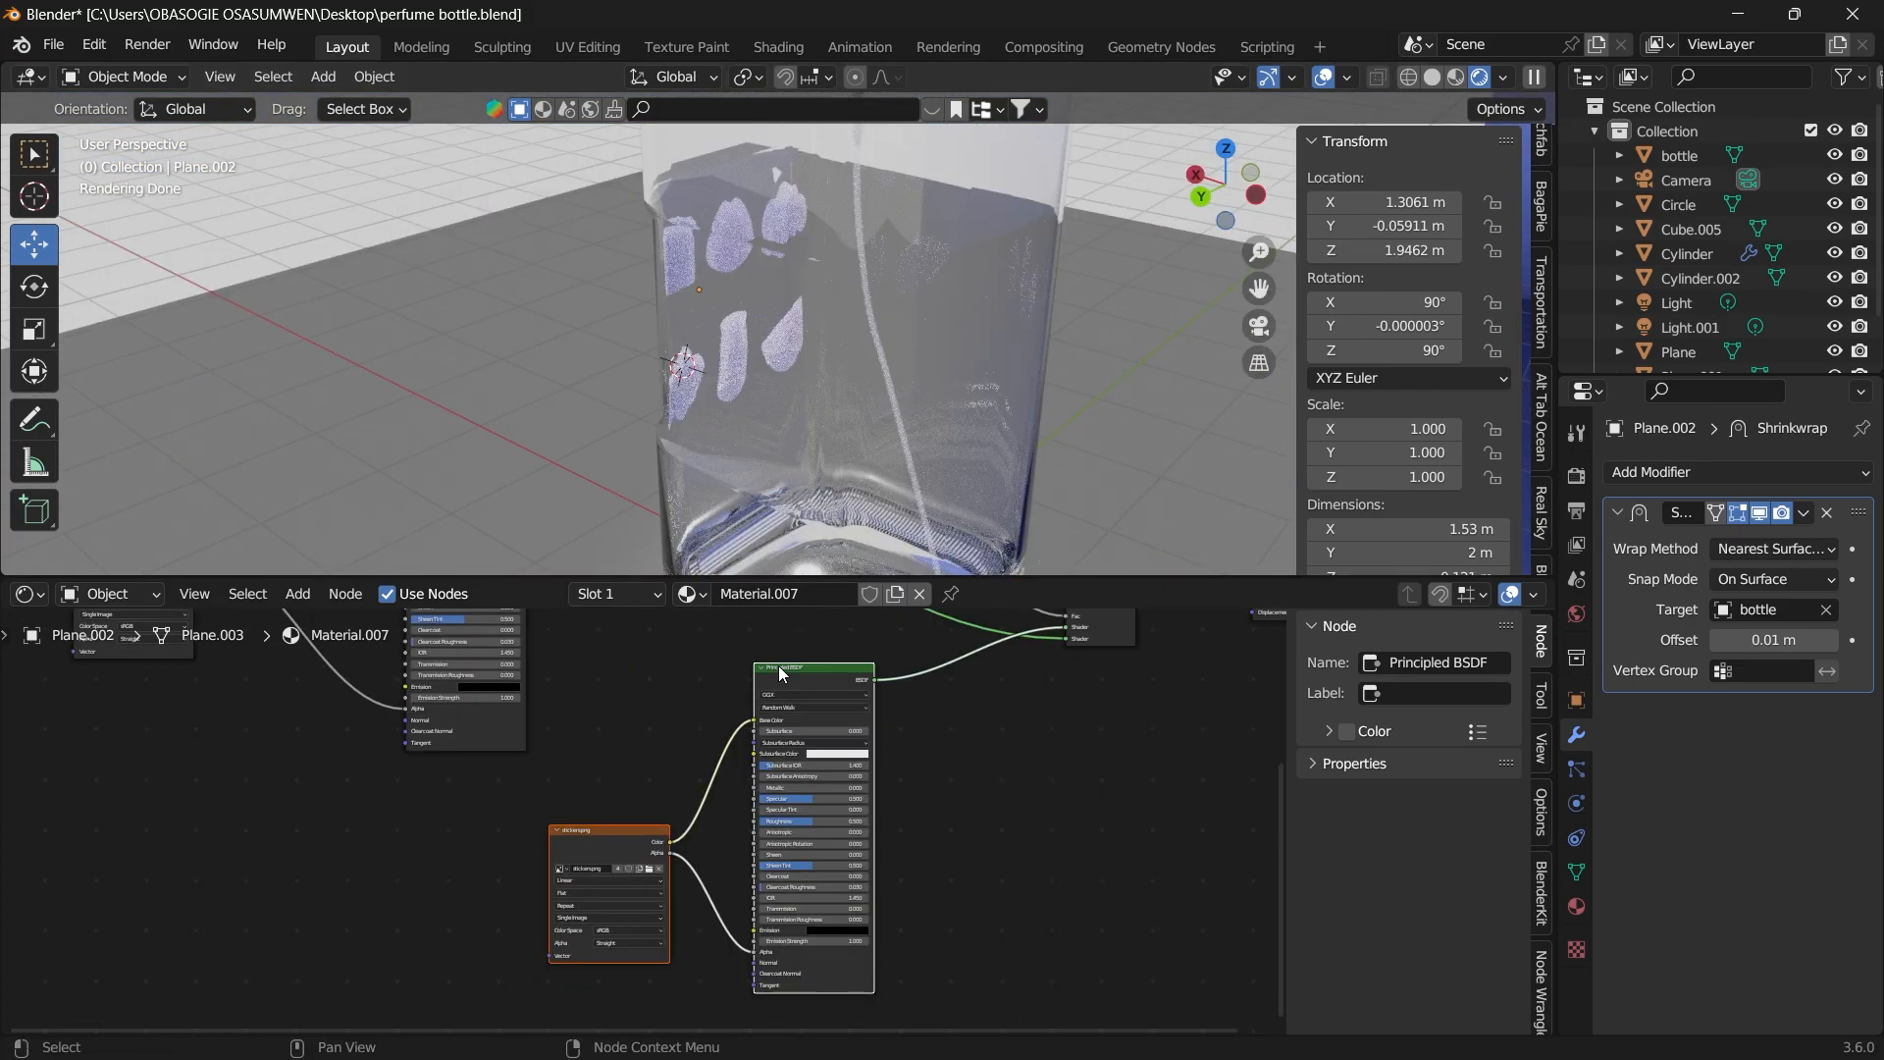
middle_click_drag(1022, 789, 1054, 769)
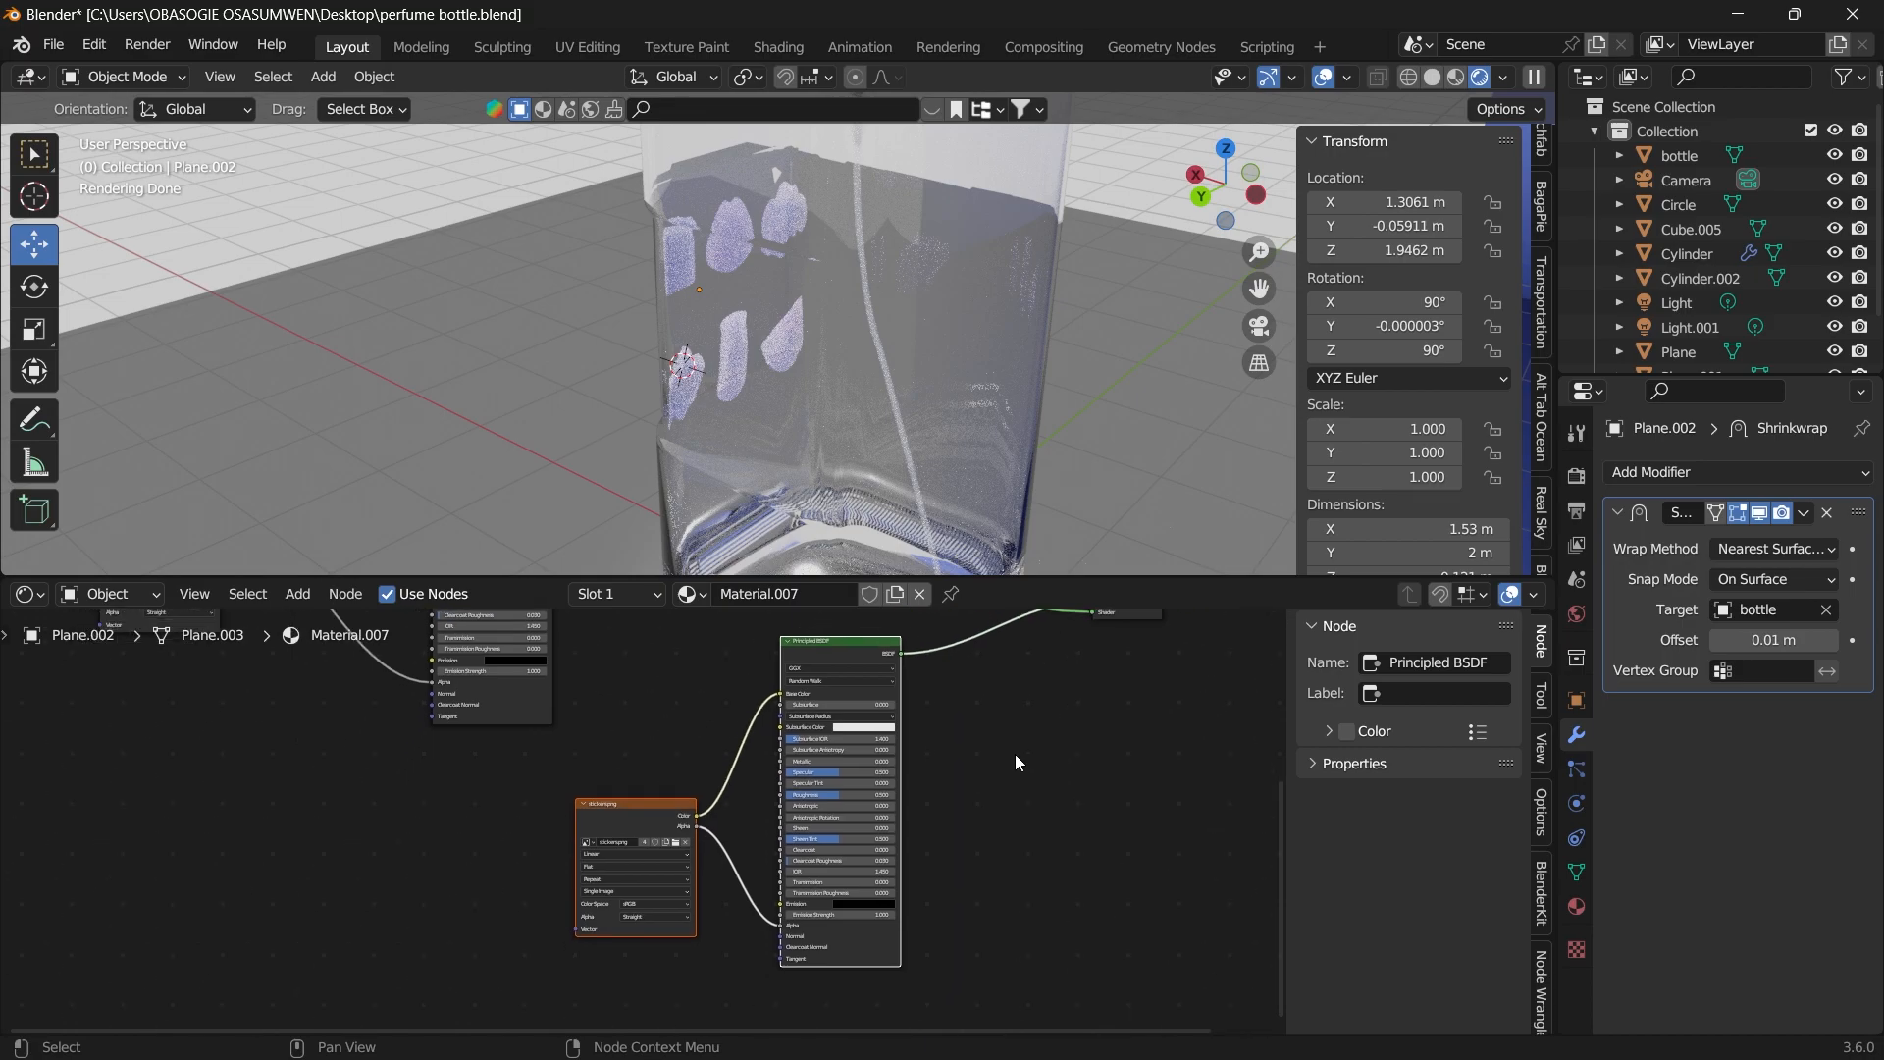
Move the lower Principled BSDF and its sticker texture node away from the final Mix Shader to make room for more nodes.
left_click_drag(842, 654, 710, 819)
left_click_drag(1234, 192, 1439, 180)
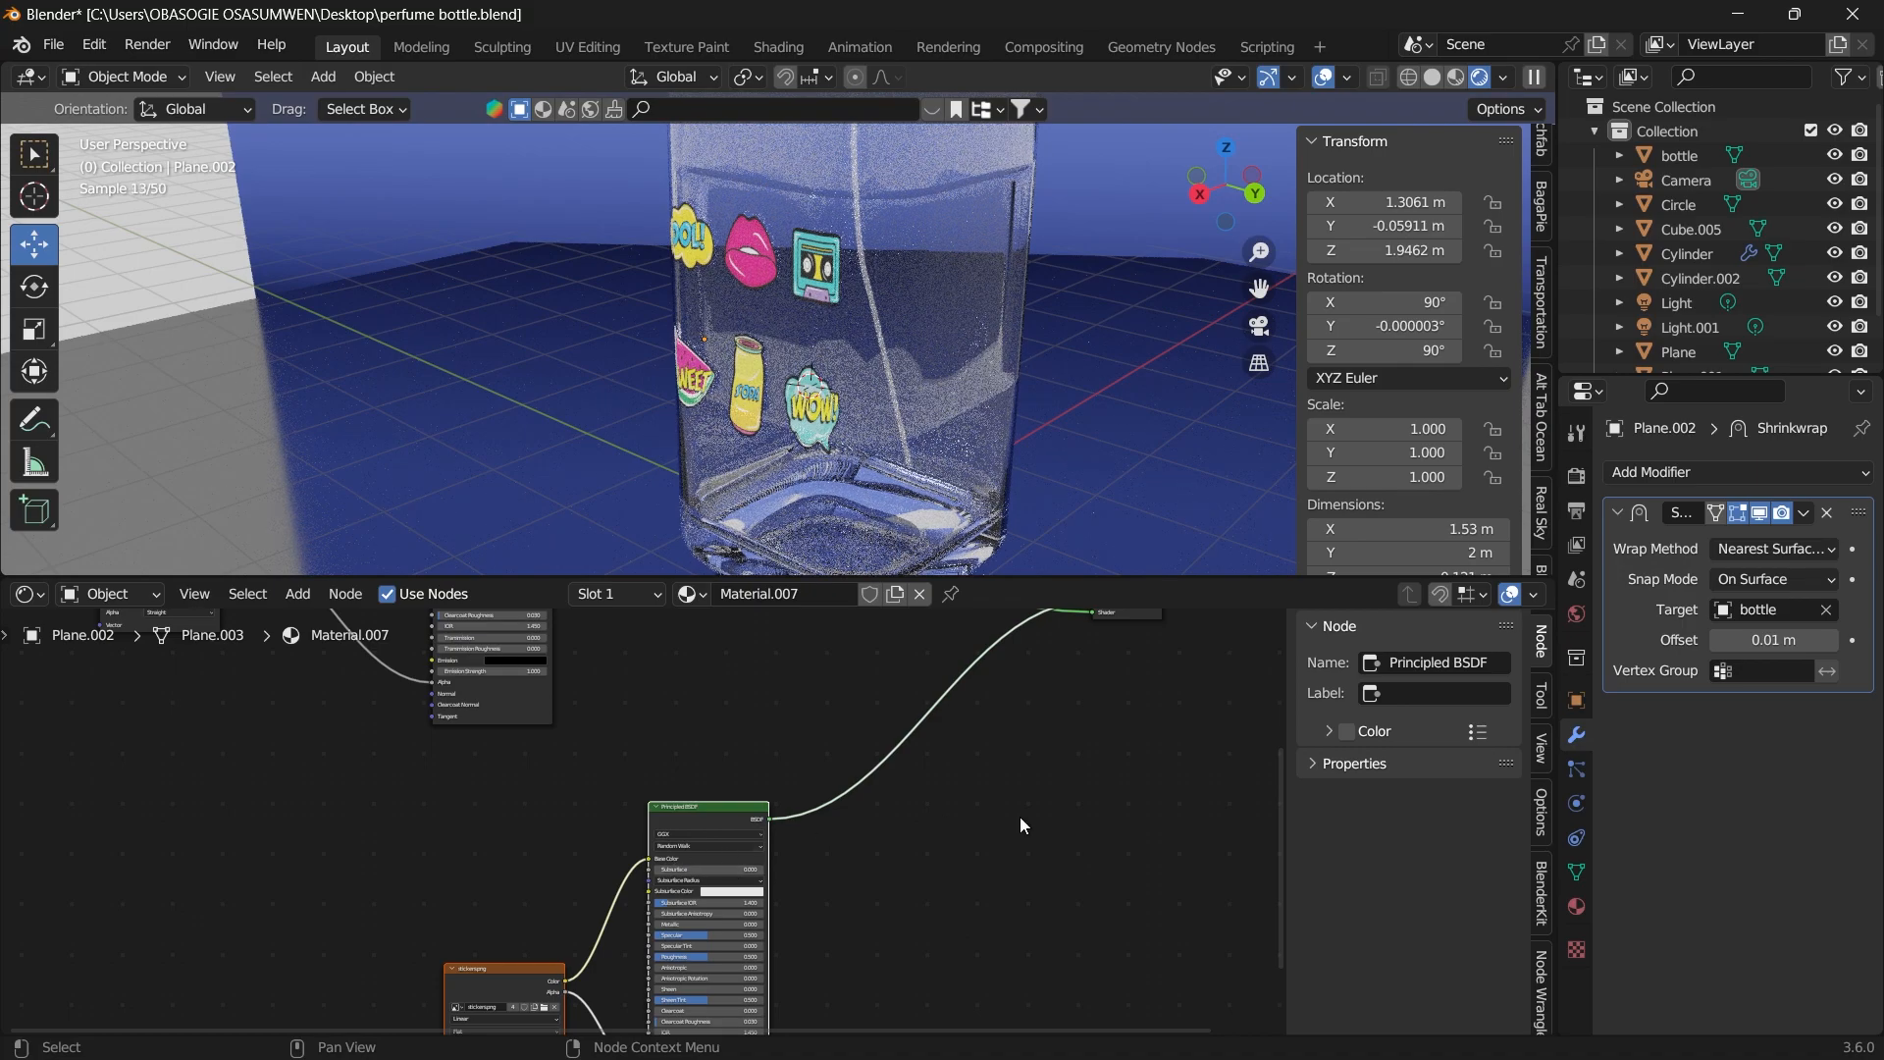
middle_click_drag(1020, 816, 1004, 895)
middle_click_drag(1107, 817, 1006, 875)
left_click_drag(1010, 730, 1016, 727)
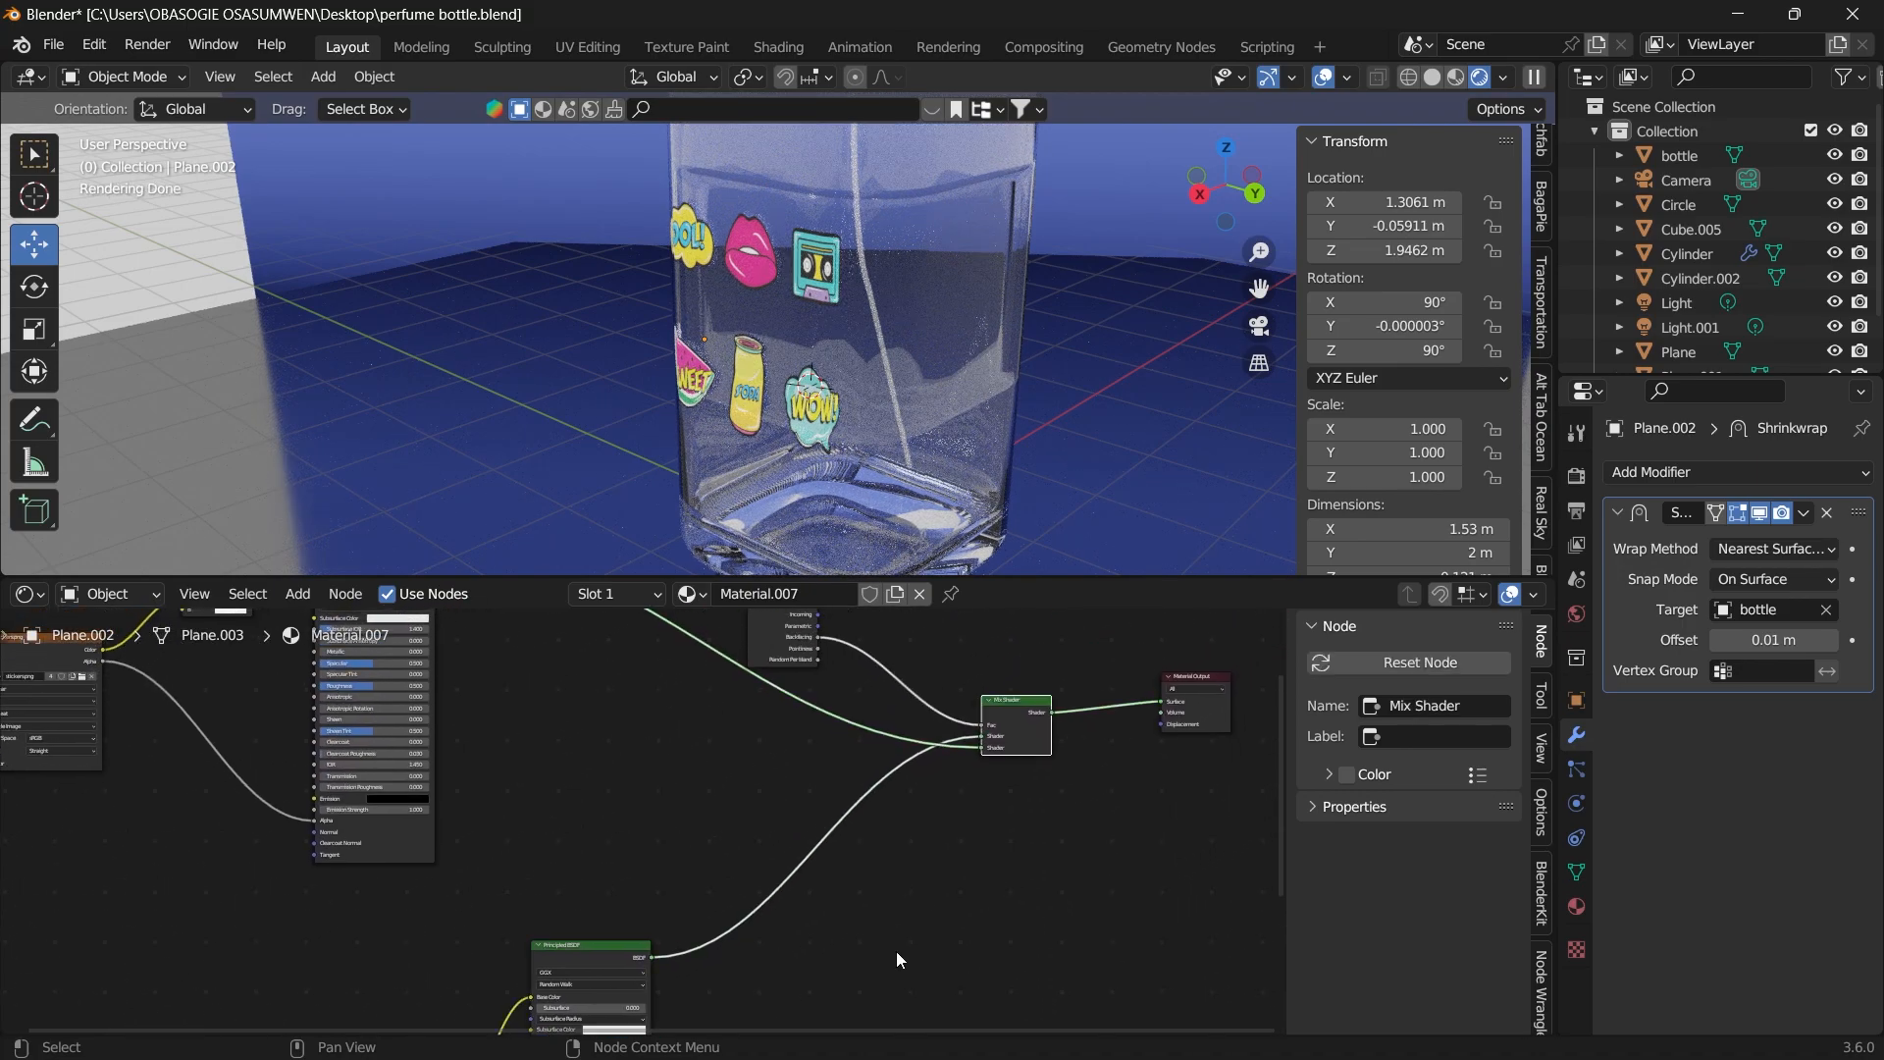
Insert a Mix Shader after the lower Principled BSDF, connect a Transparent BSDF to its second Shader input, and space out the nodes.
key("shift+a")
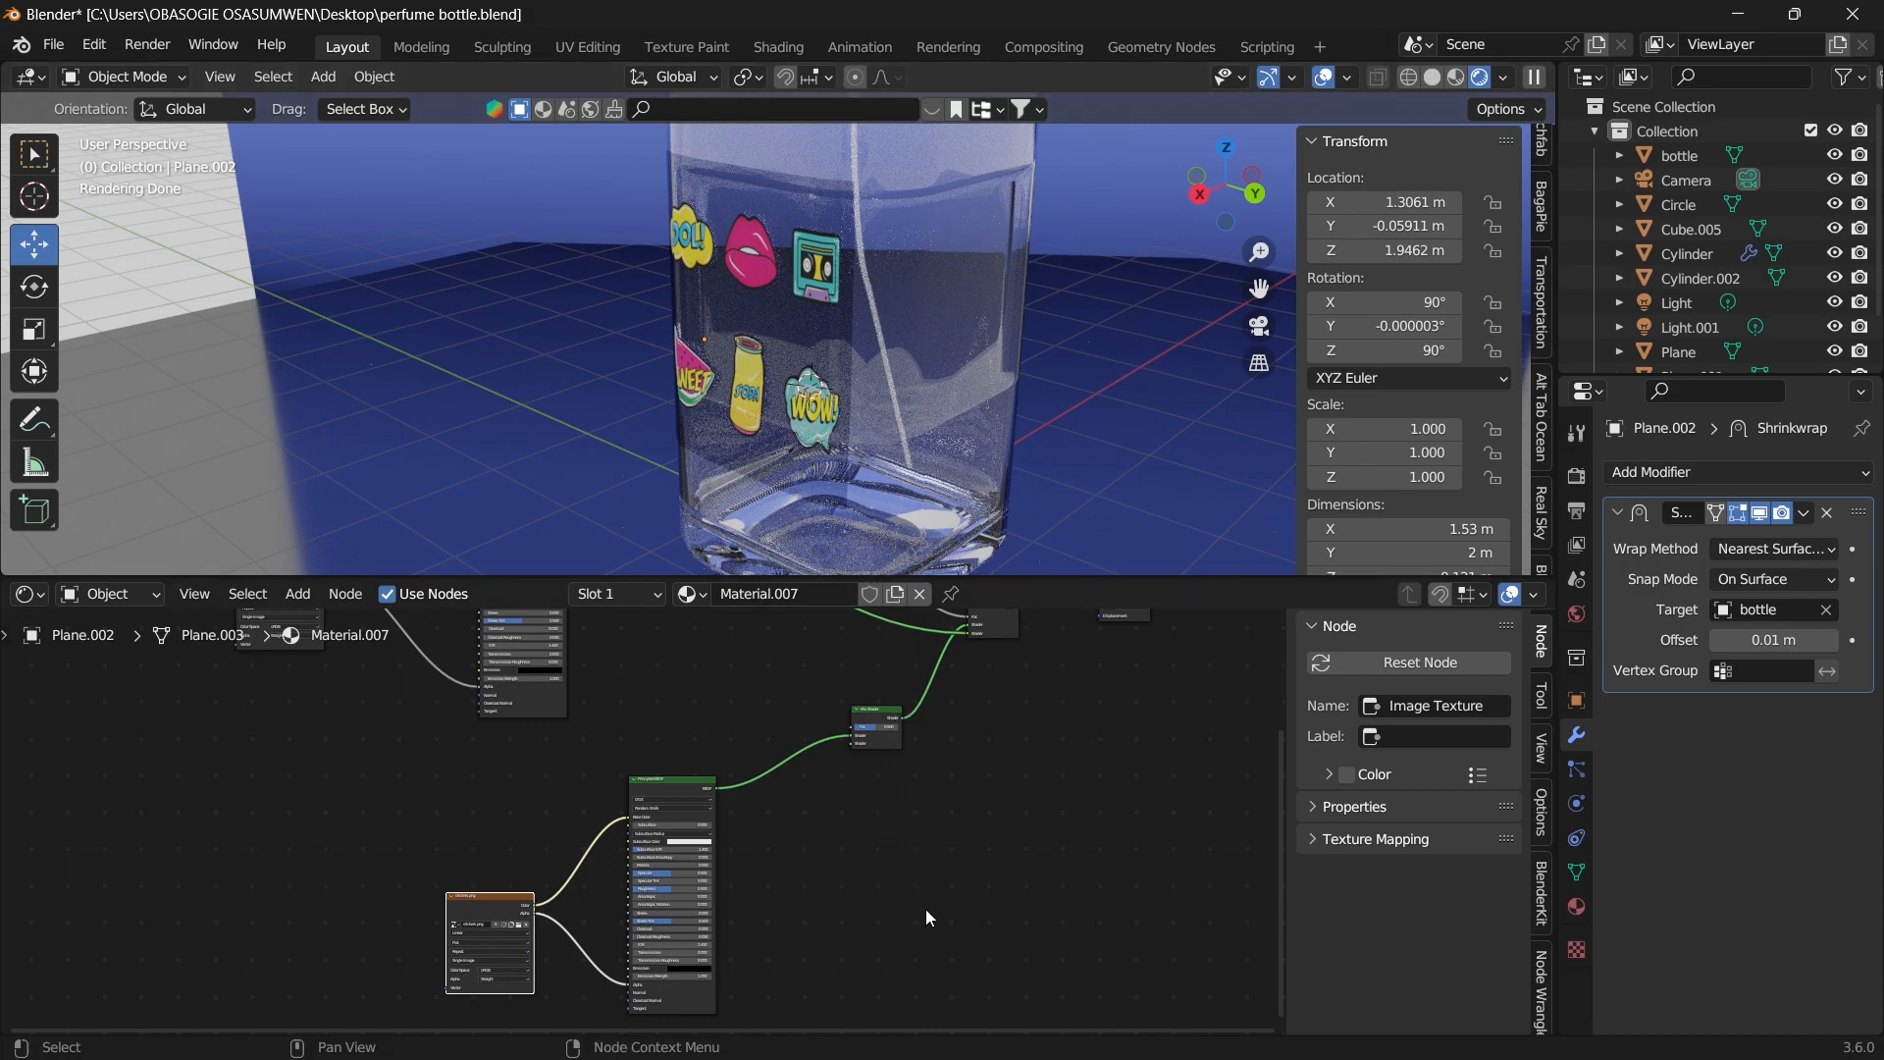
left_click_drag(930, 899, 940, 795)
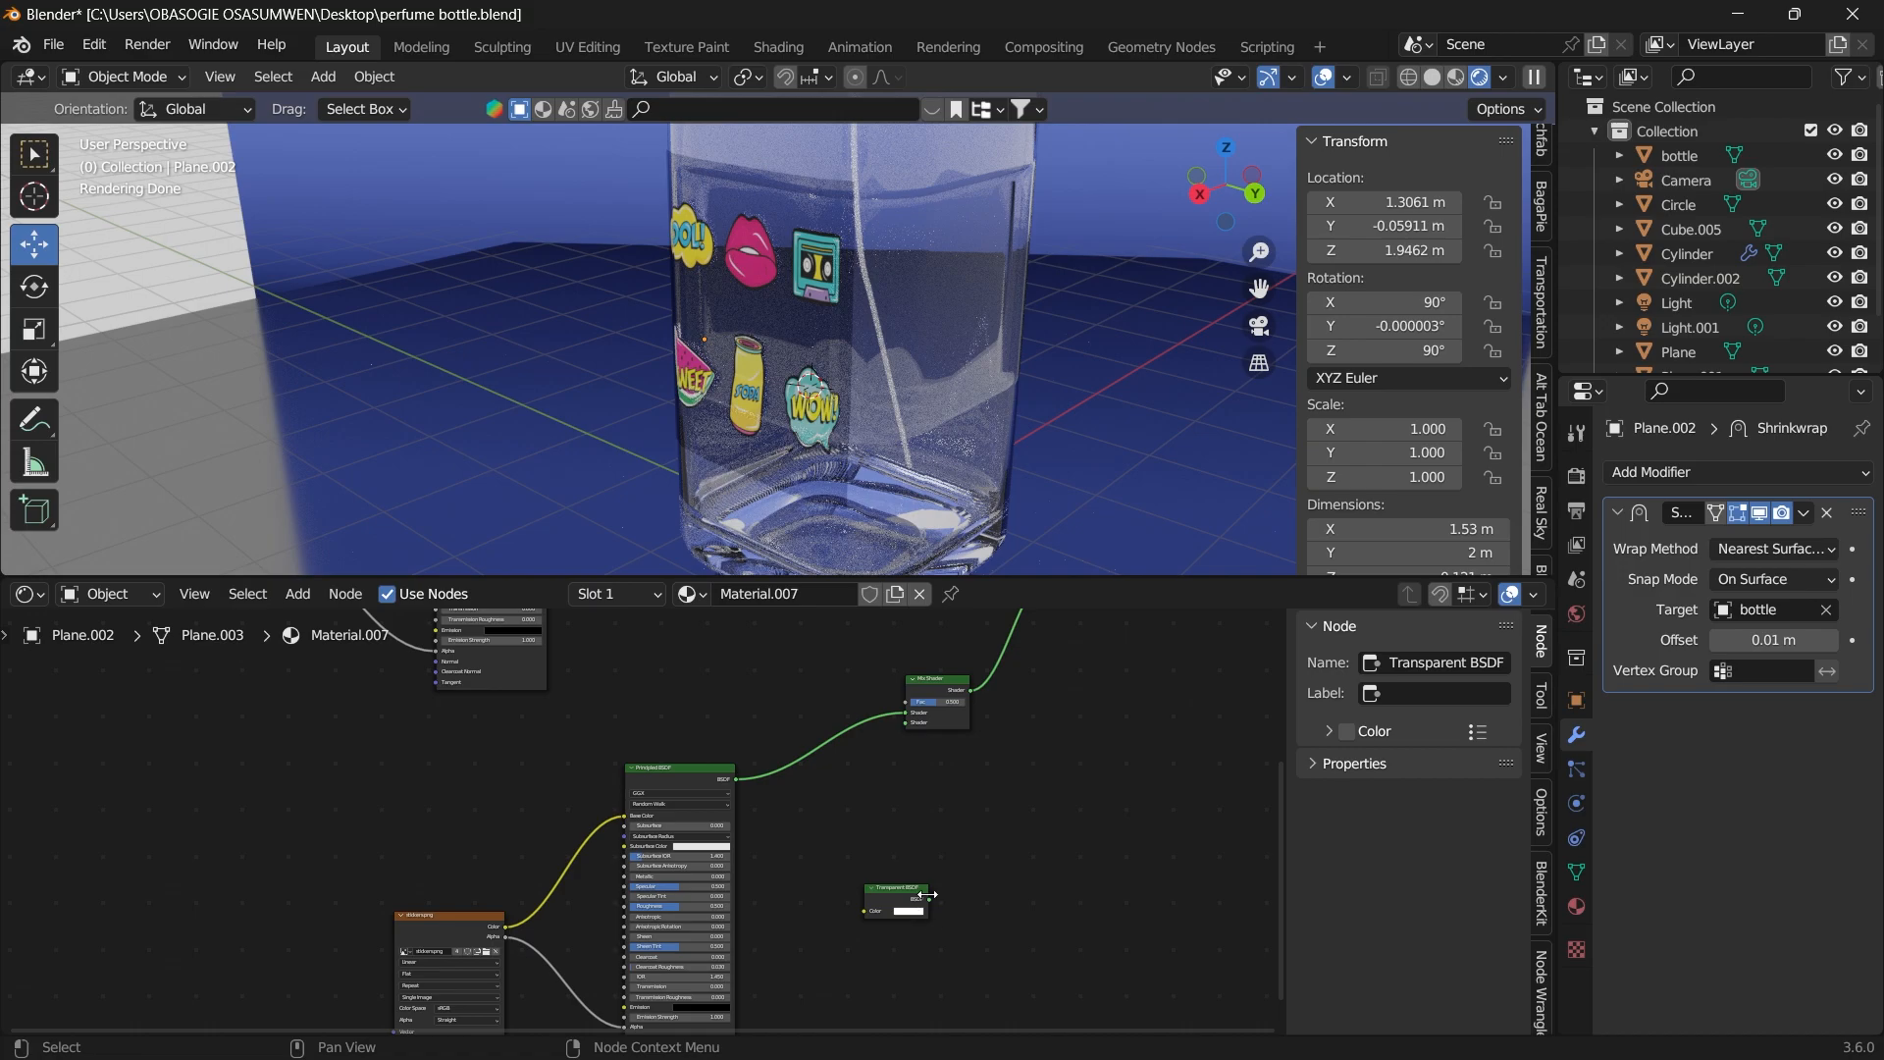
left_click_drag(445, 915, 363, 885)
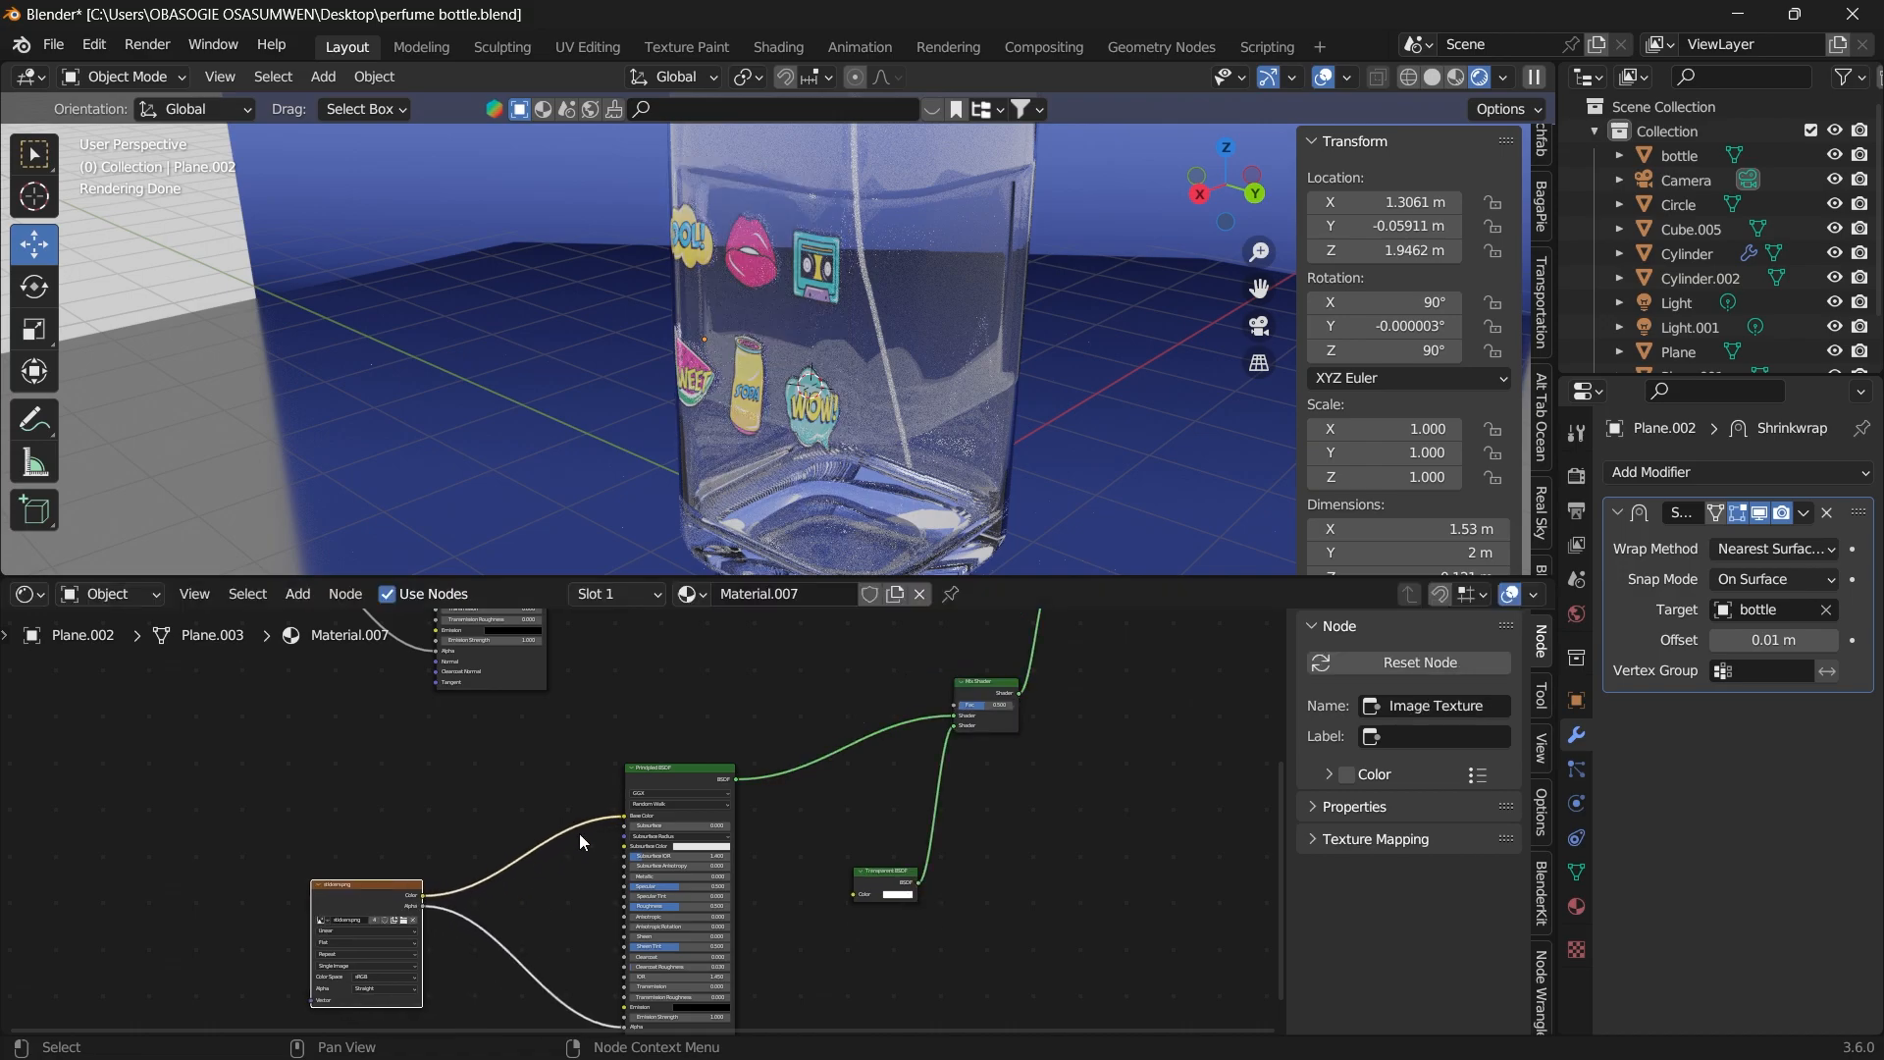
left_click_drag(655, 773, 581, 800)
Add a Noise Texture with Scale 7.7 and connect its Fac output to the new Mix Shader's Fac input.
key("shift+a")
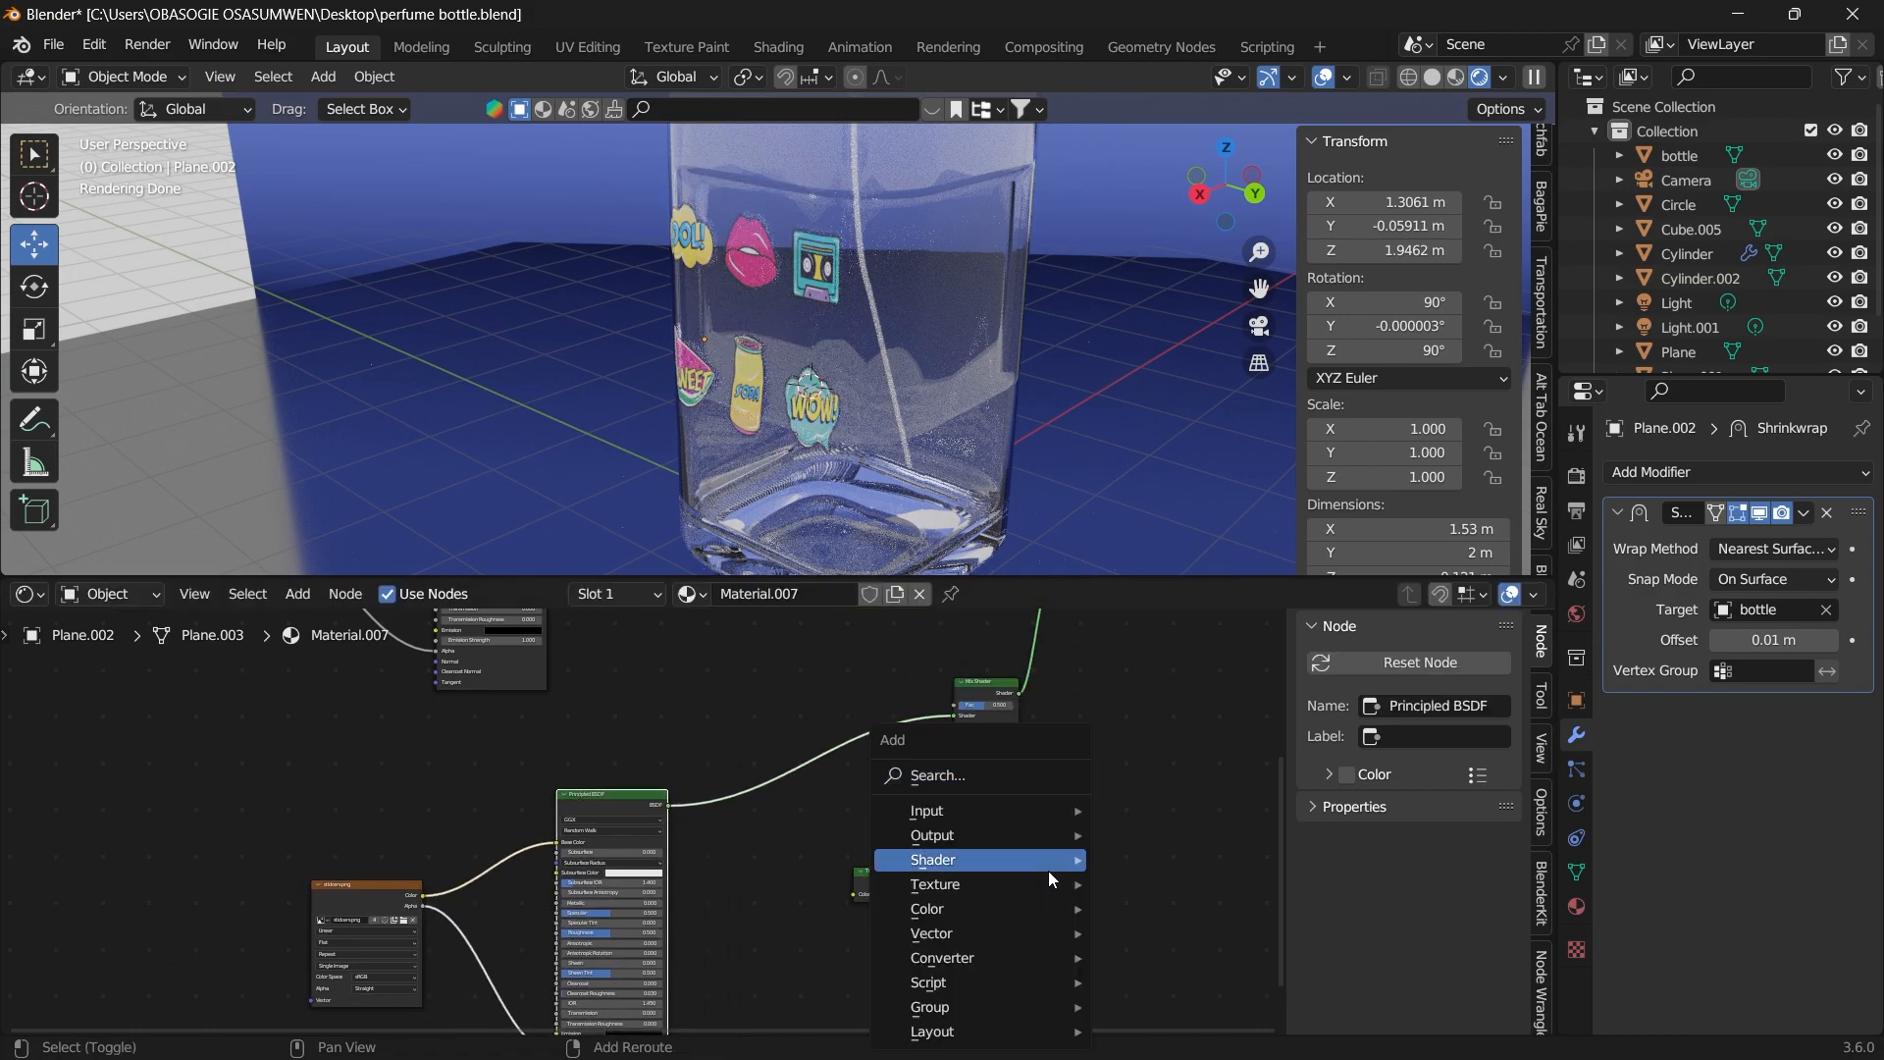
left_click(955, 759)
type("noi")
left_click(1059, 803)
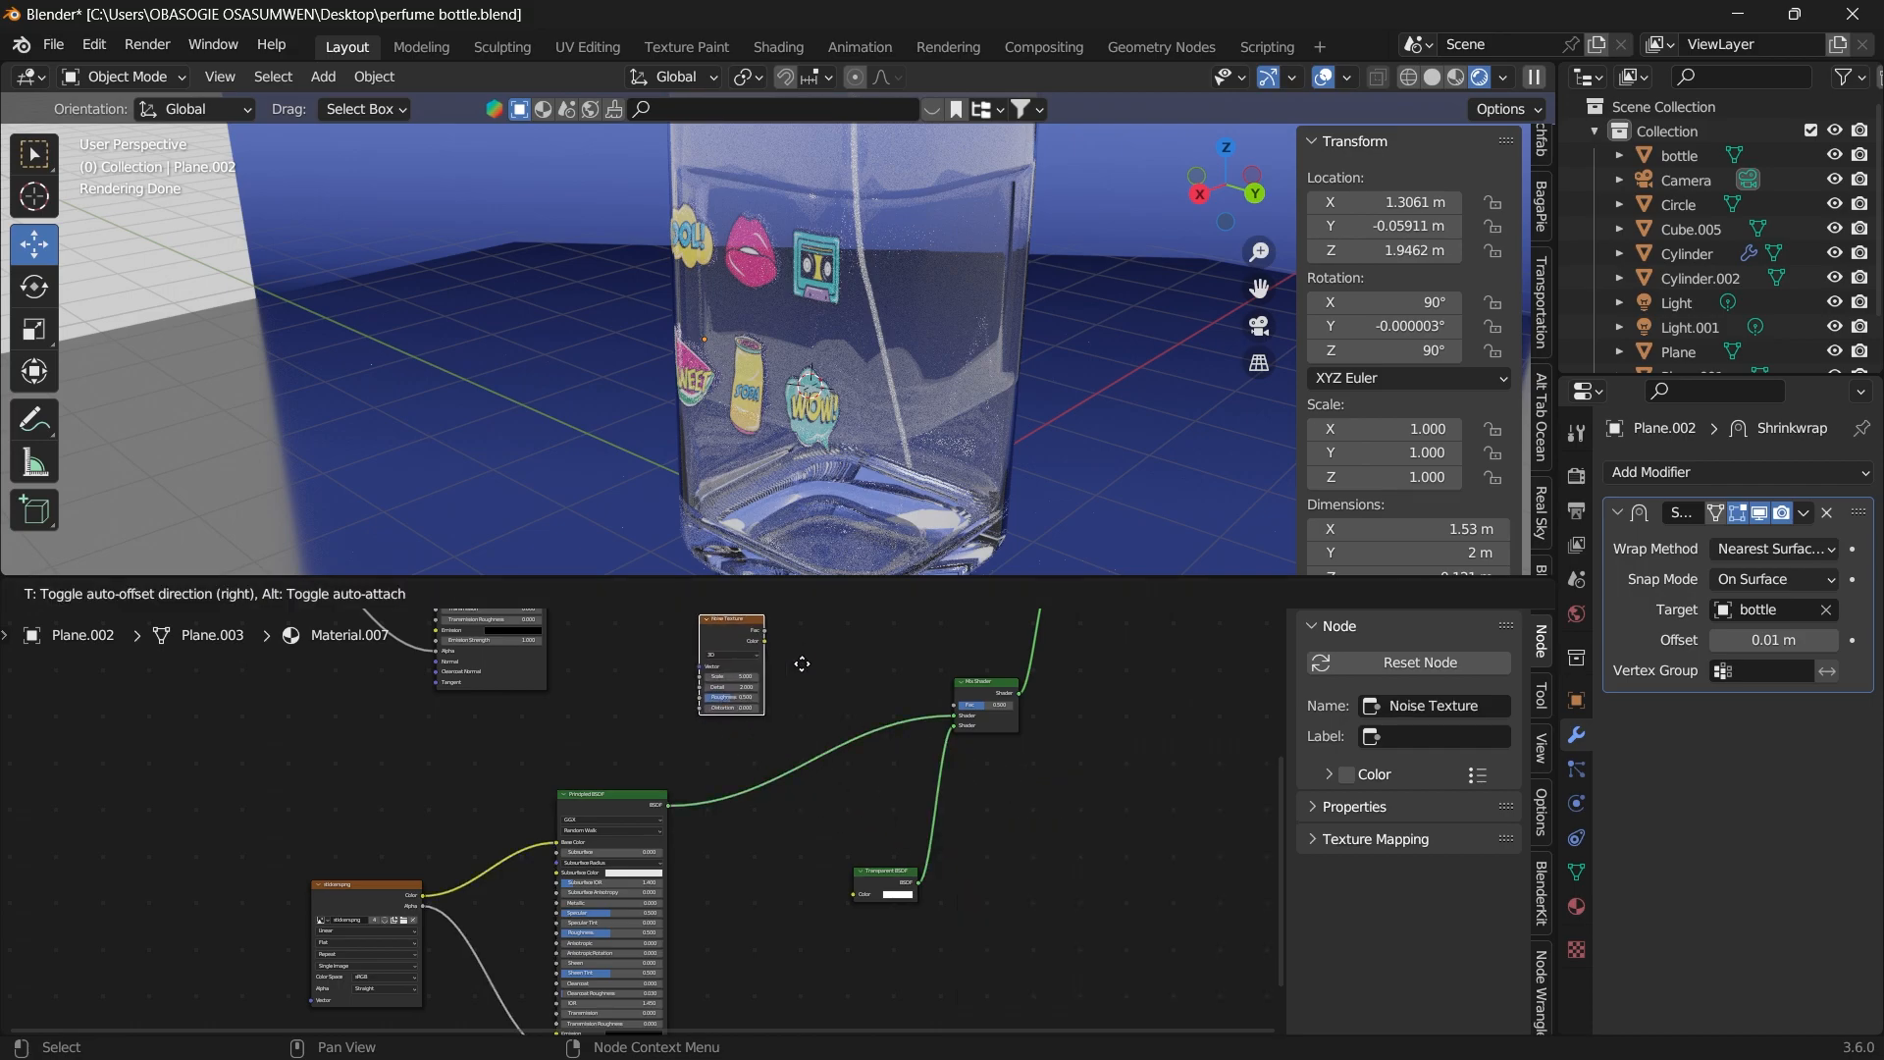
left_click(833, 703)
left_click_drag(795, 668, 954, 705)
left_click_drag(821, 692, 769, 691)
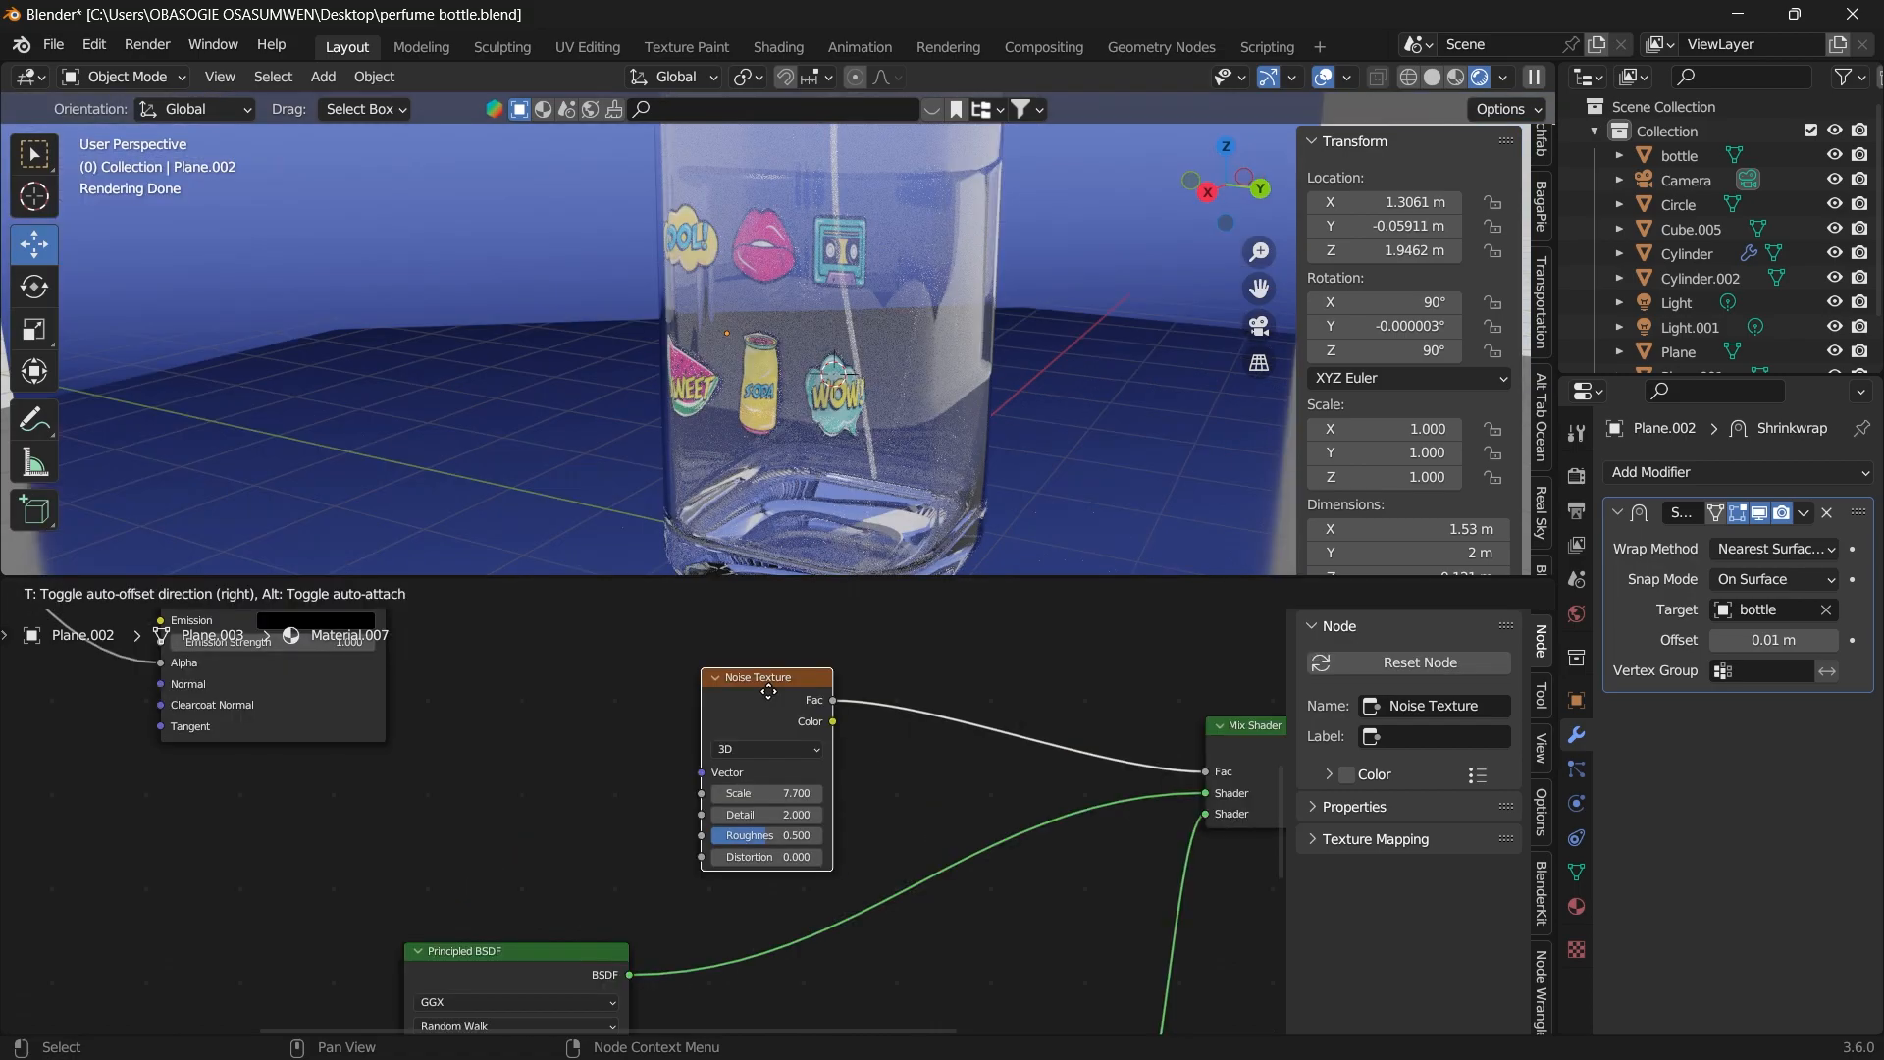
middle_click_drag(969, 732, 944, 751)
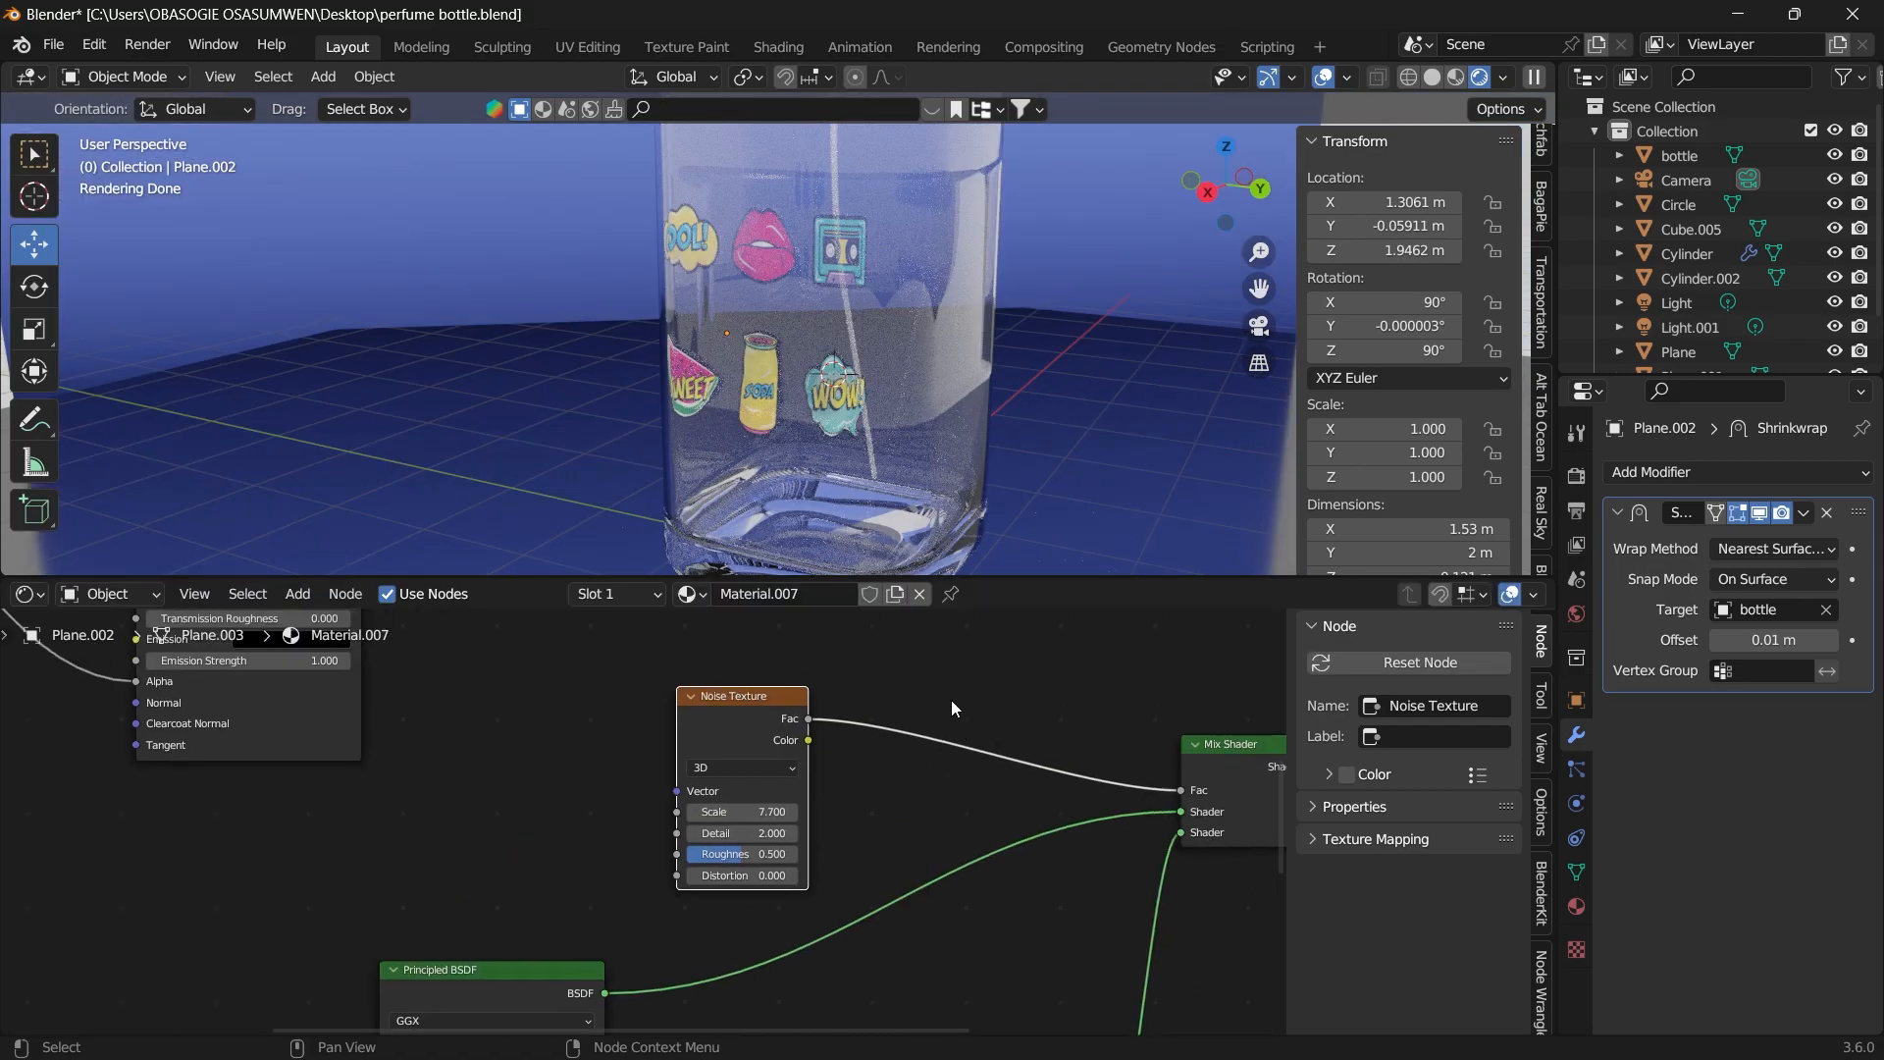
Insert a Color Ramp between the Noise Texture and Mix Shader, placing the black stop at 0.527 with the white stop just beyond it.
key("shift+a")
type("col")
left_click(945, 758)
left_click(882, 727)
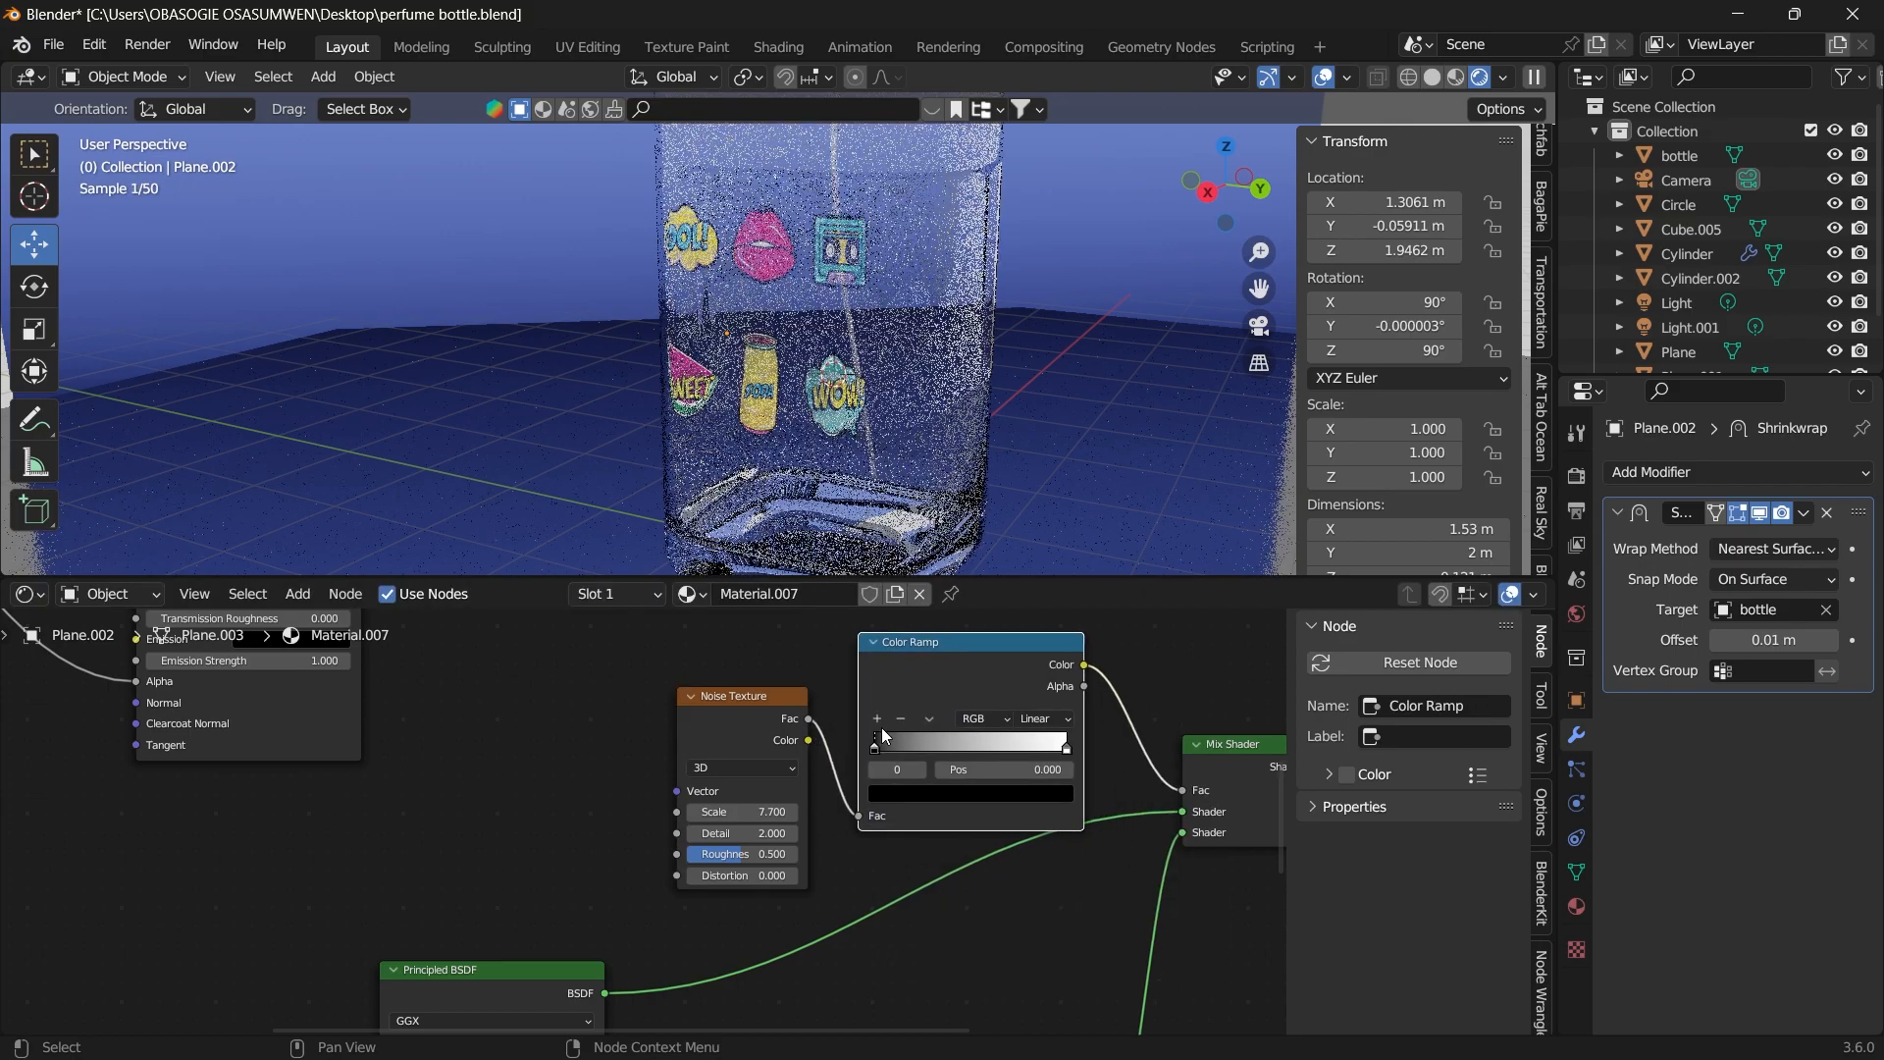
left_click_drag(905, 746, 999, 755)
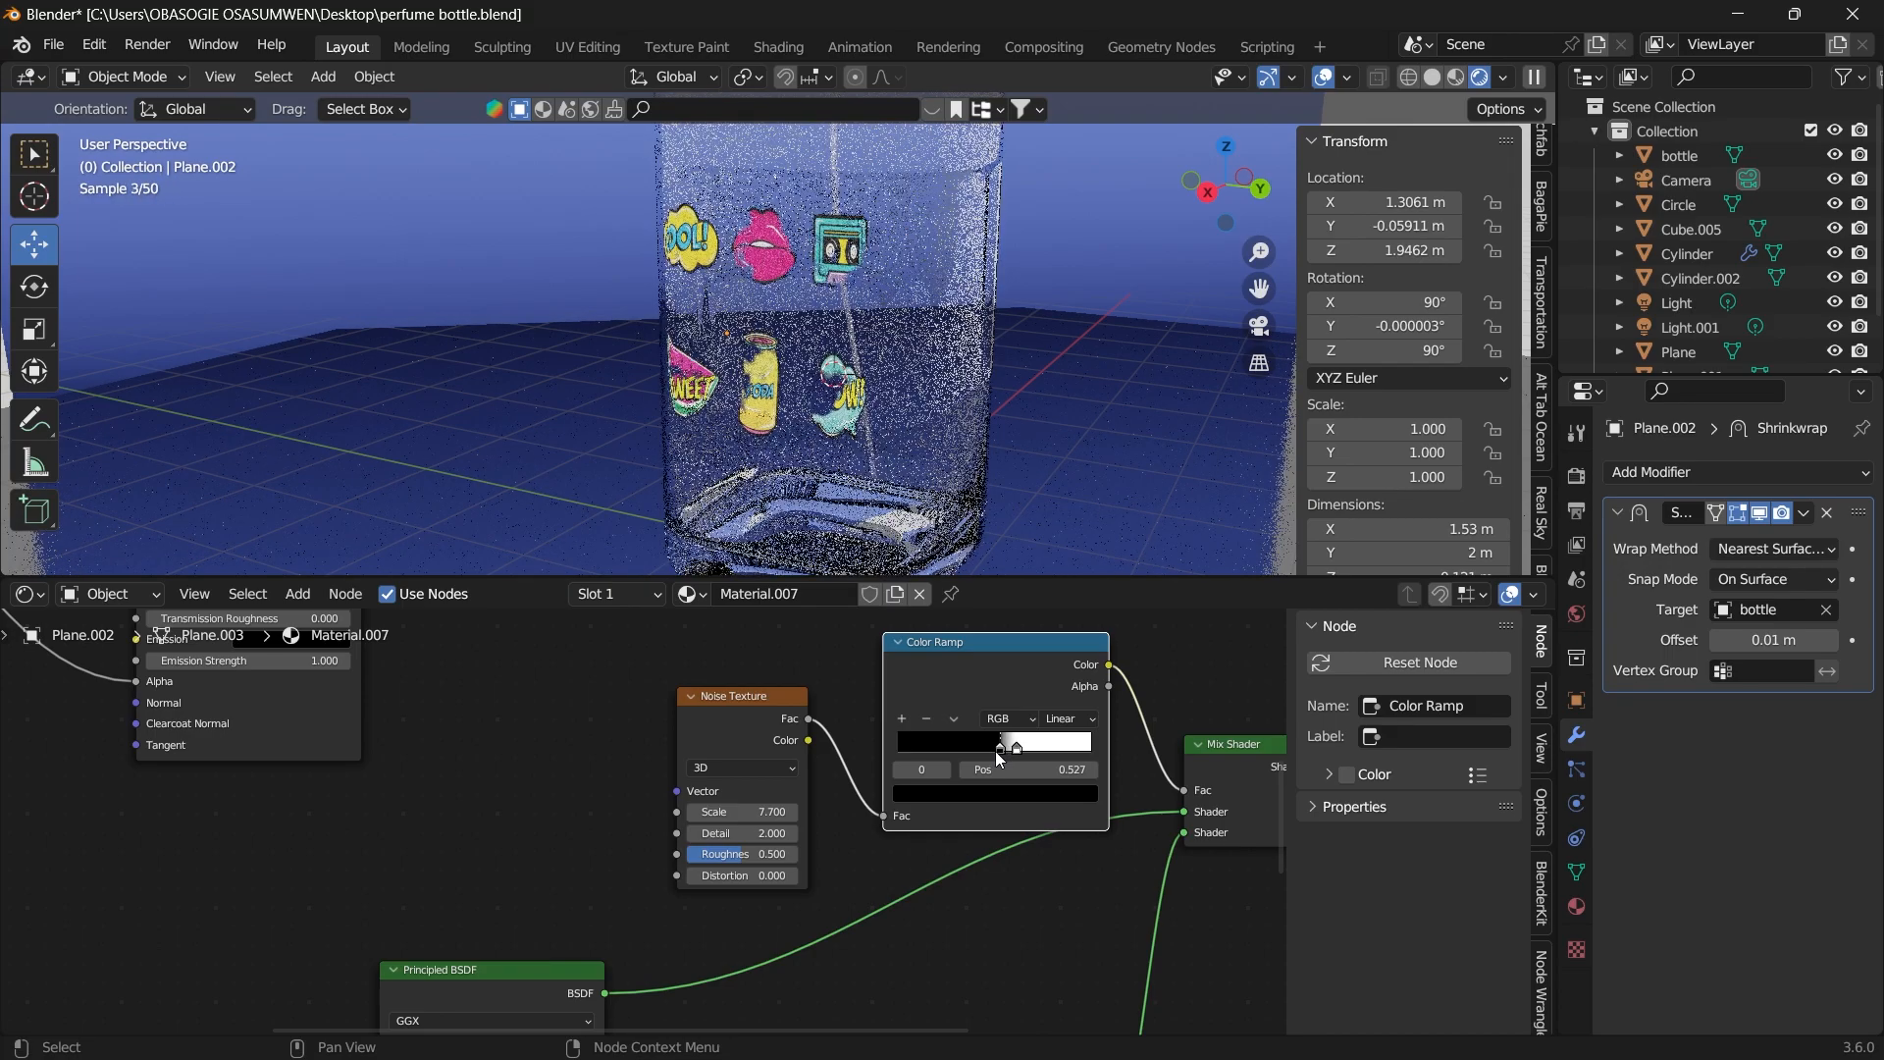
scroll(778, 397, "up", 3)
middle_click_drag(904, 481, 959, 460)
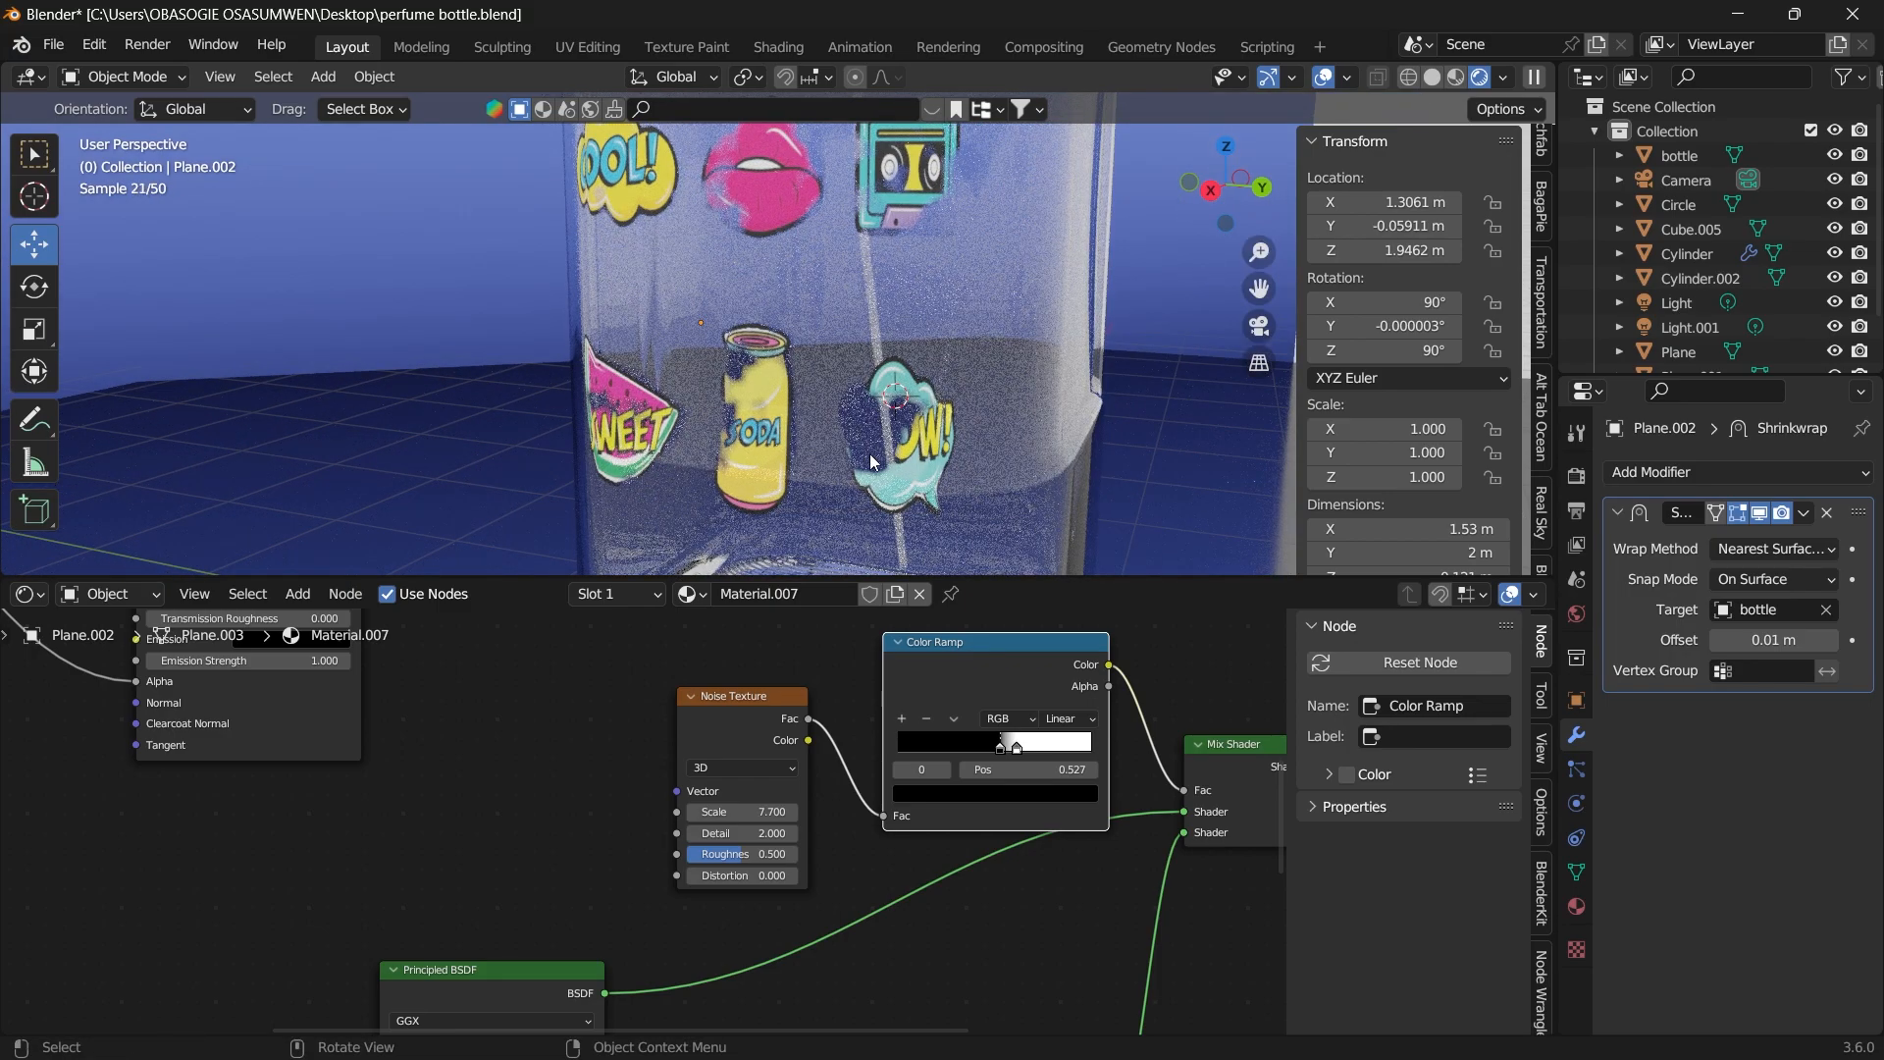
Set the Noise Texture's Scale to 7.6 and Detail to 5.5.
left_click_drag(736, 701, 713, 697)
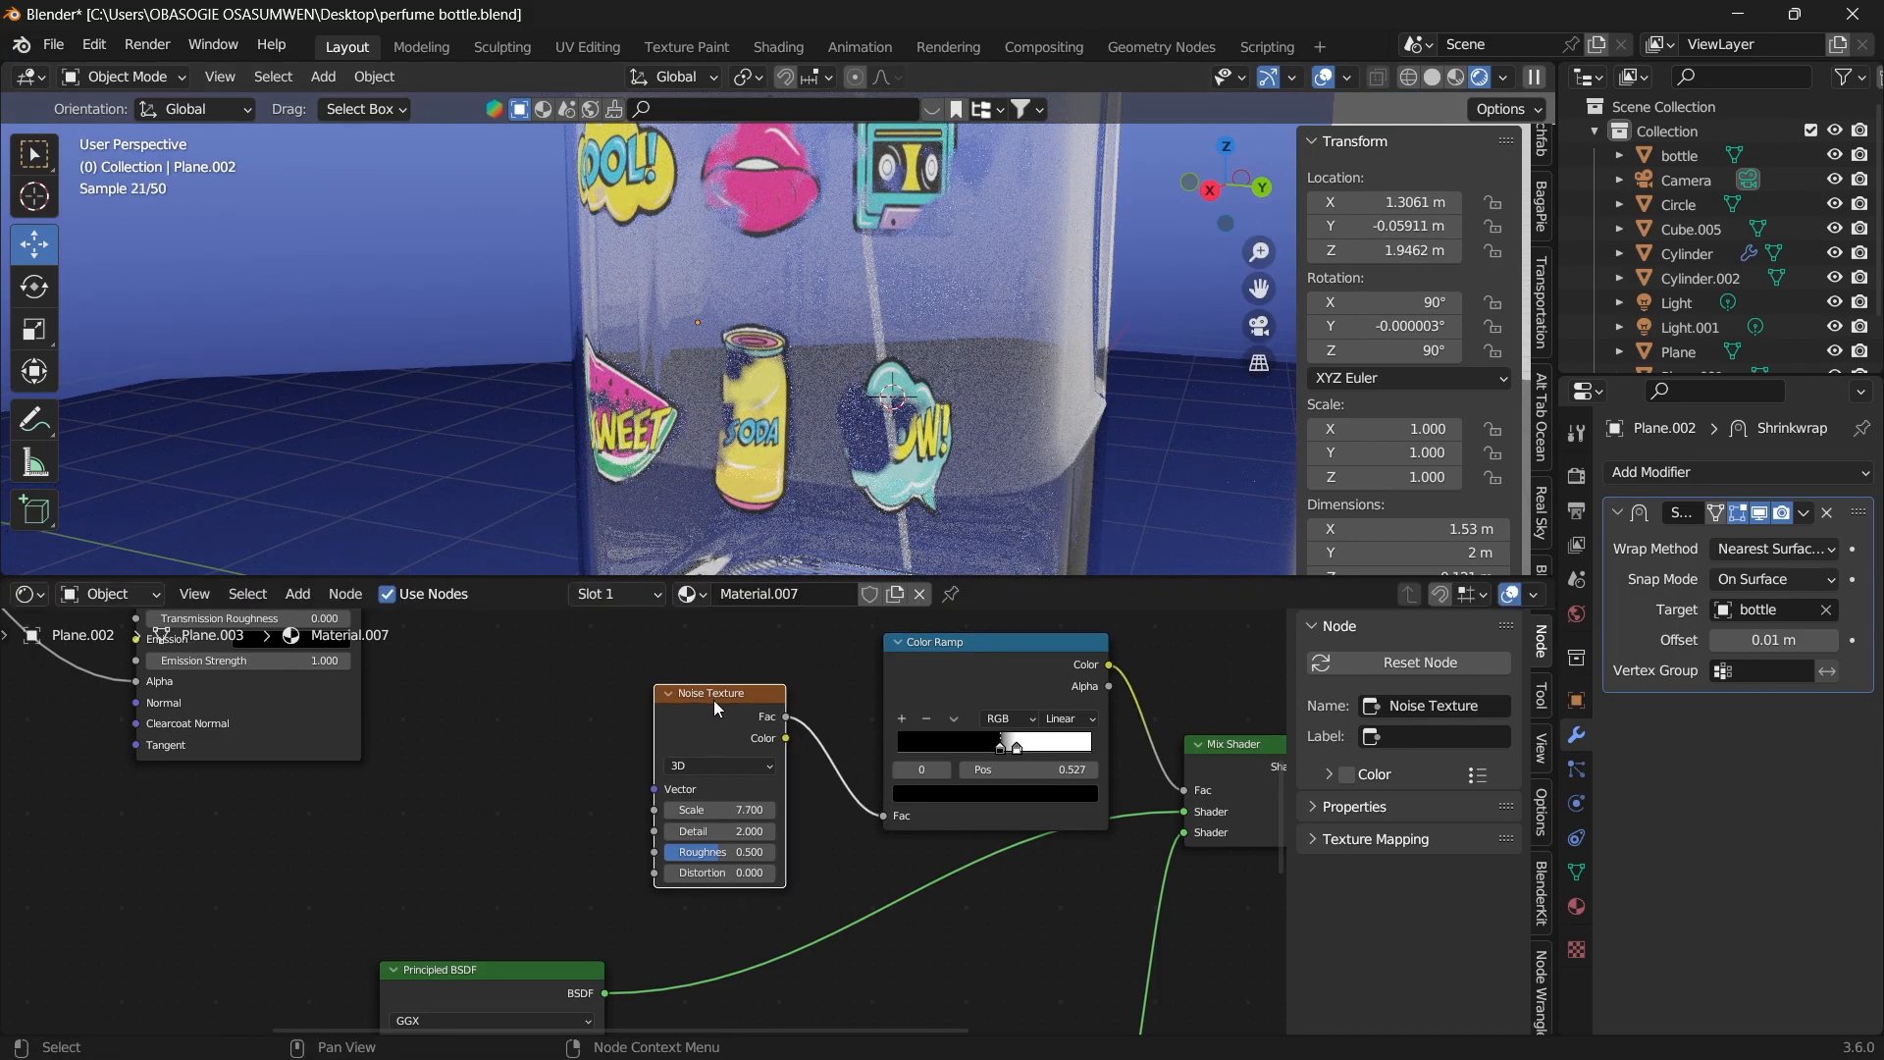
mouse_move(727, 831)
left_mouse_down()
mouse_move(841, 831)
mouse_move(718, 810)
left_mouse_up()
left_click_drag(719, 810, 713, 809)
scroll(1086, 320, "down", 1)
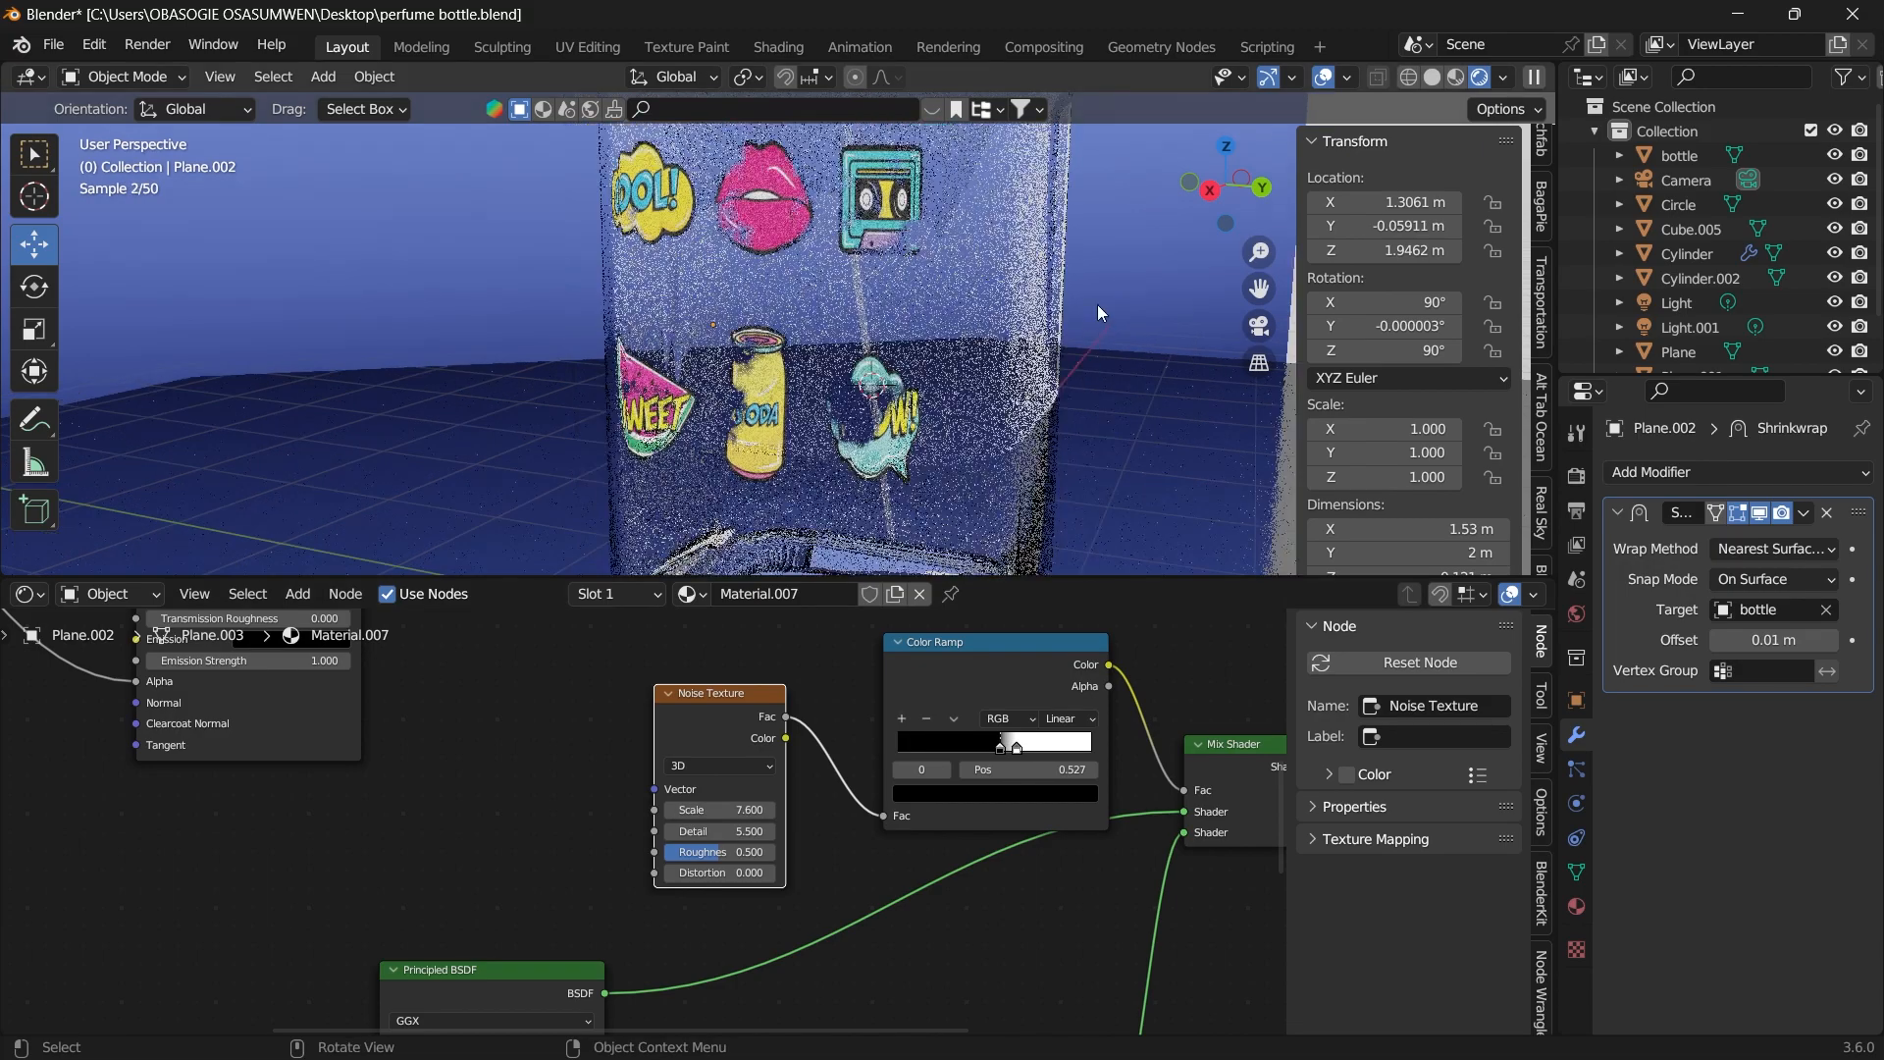
left_click_drag(1214, 221, 1203, 232)
Rearrange the Color Ramp, Noise Texture and lower Principled BSDF nodes to free space before the Mix Shader.
middle_click_drag(863, 857, 833, 733)
scroll(1043, 763, "down", 7)
left_click_drag(830, 647, 801, 647)
left_click_drag(670, 676, 627, 668)
left_click_drag(538, 836, 487, 865)
middle_click_drag(460, 911, 531, 775)
middle_click_drag(841, 706, 838, 752)
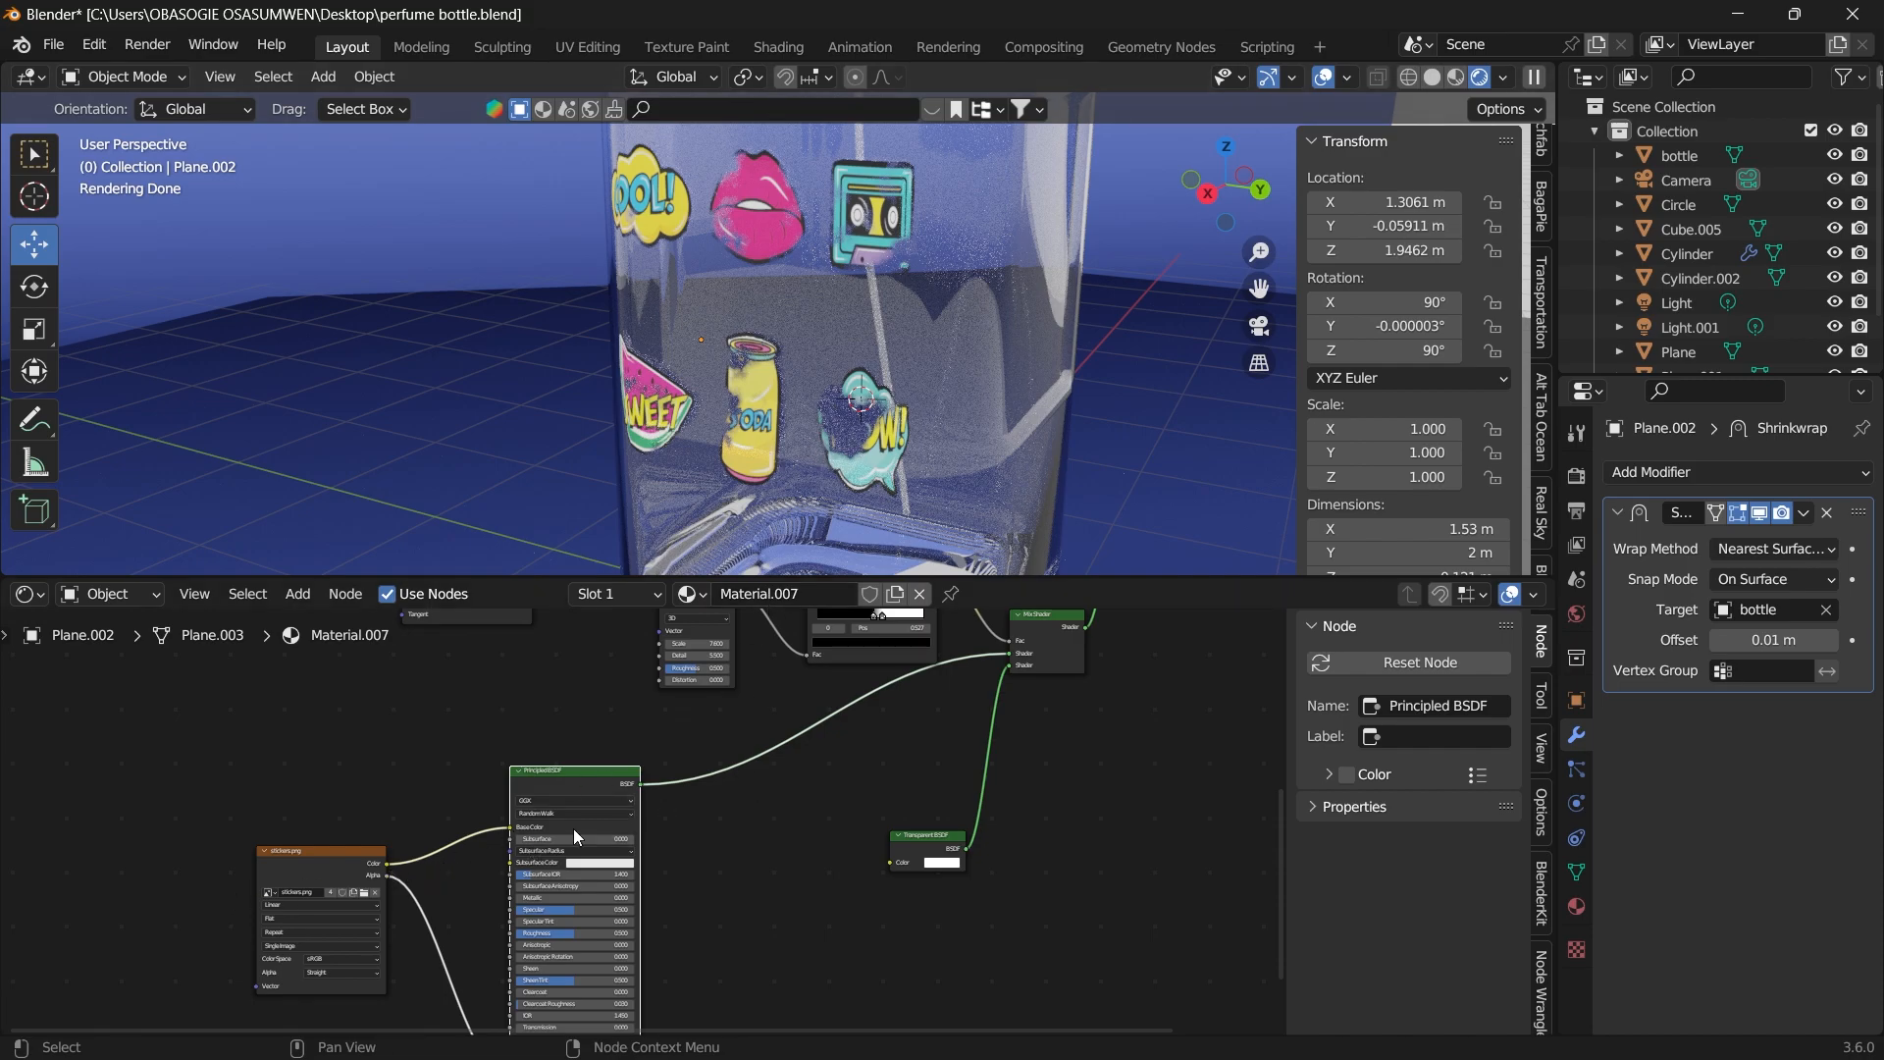
Duplicate the lower sticker texture and Principled BSDF pair, place the copy below the Transparent BSDF, and shift the original pair aside.
left_click(334, 862)
right_click(332, 865)
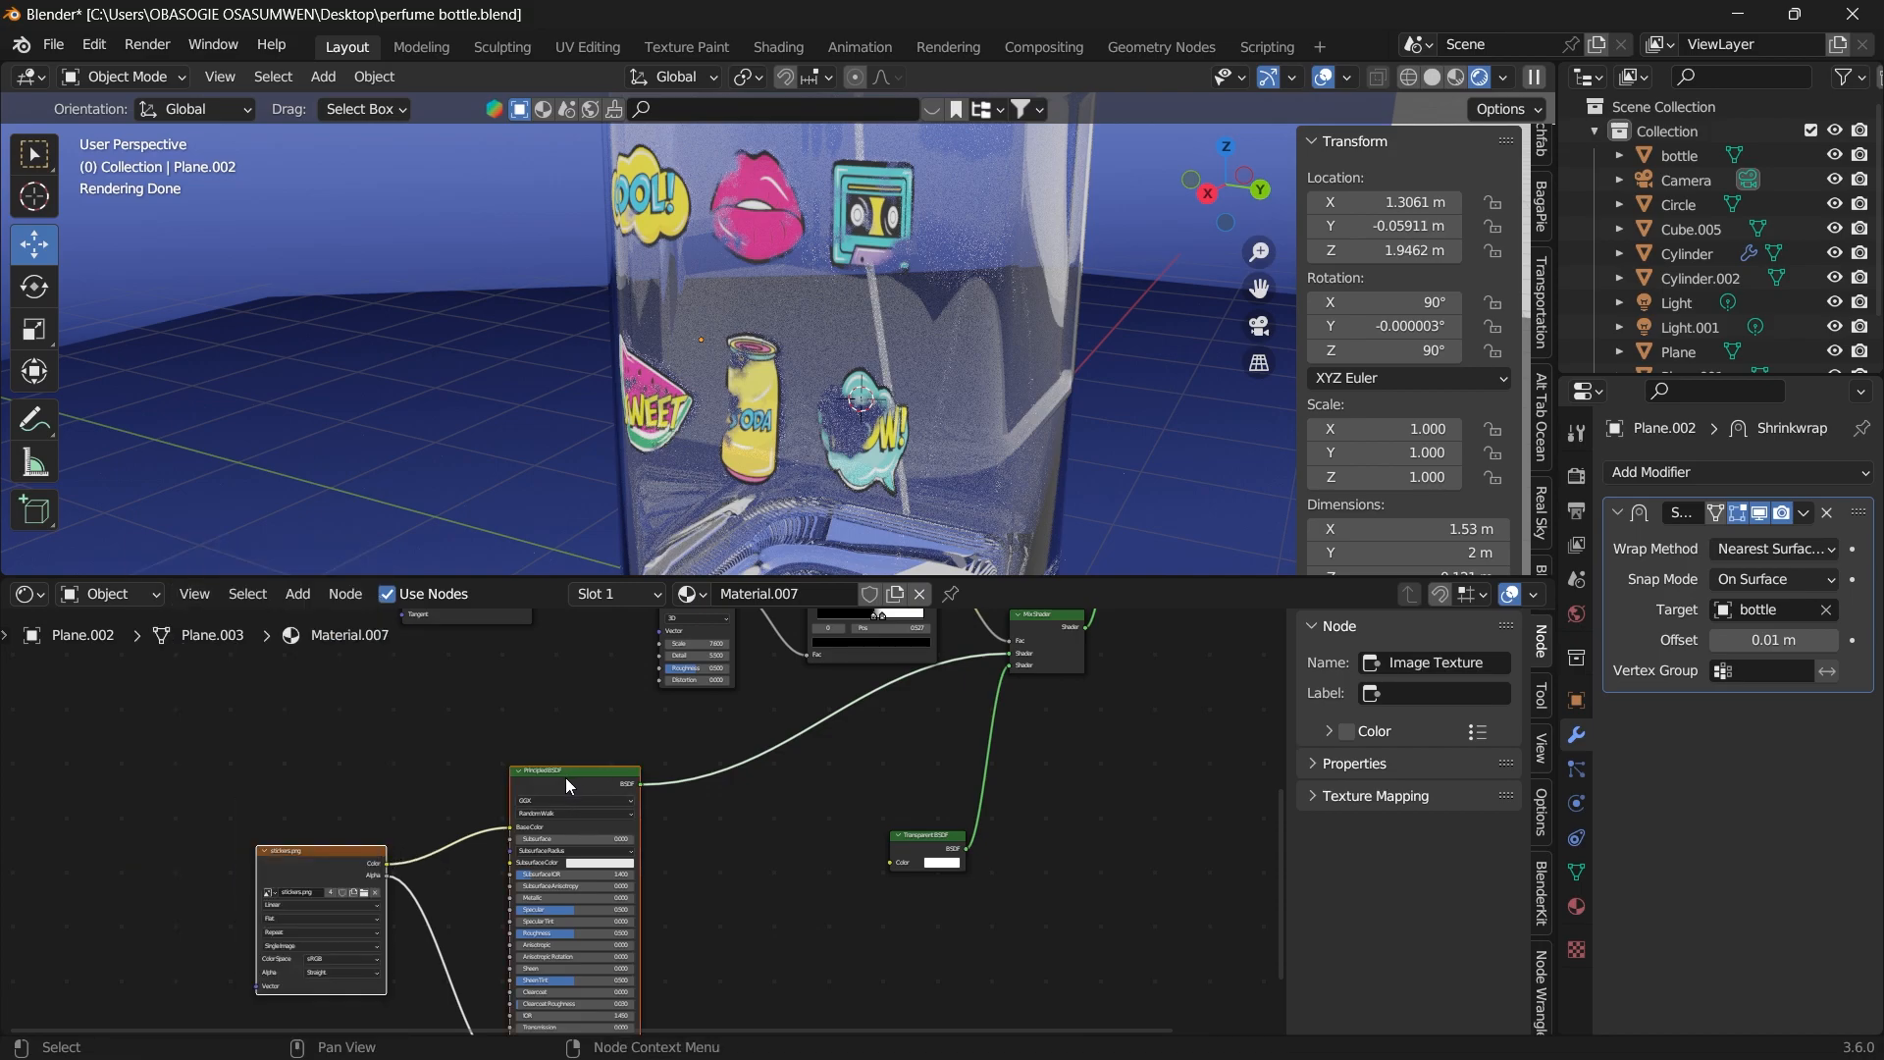
key("shift+d")
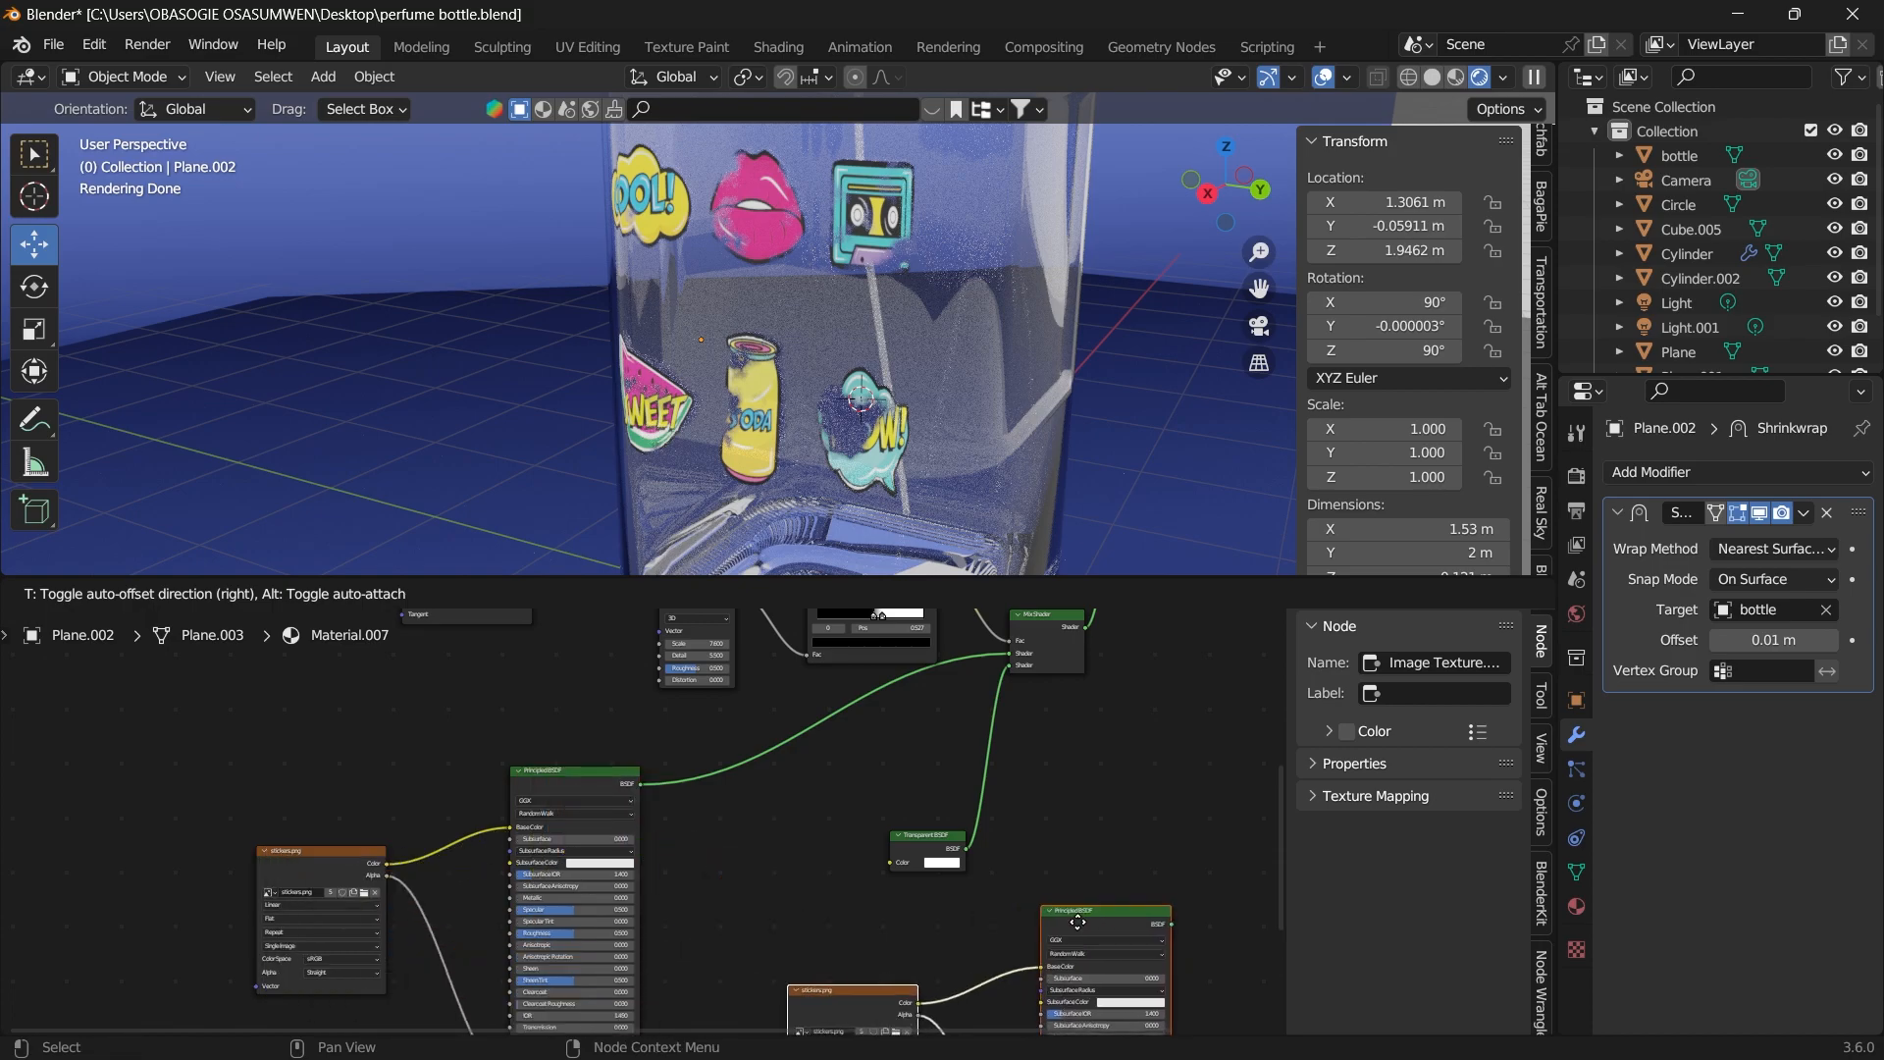
left_click(951, 923)
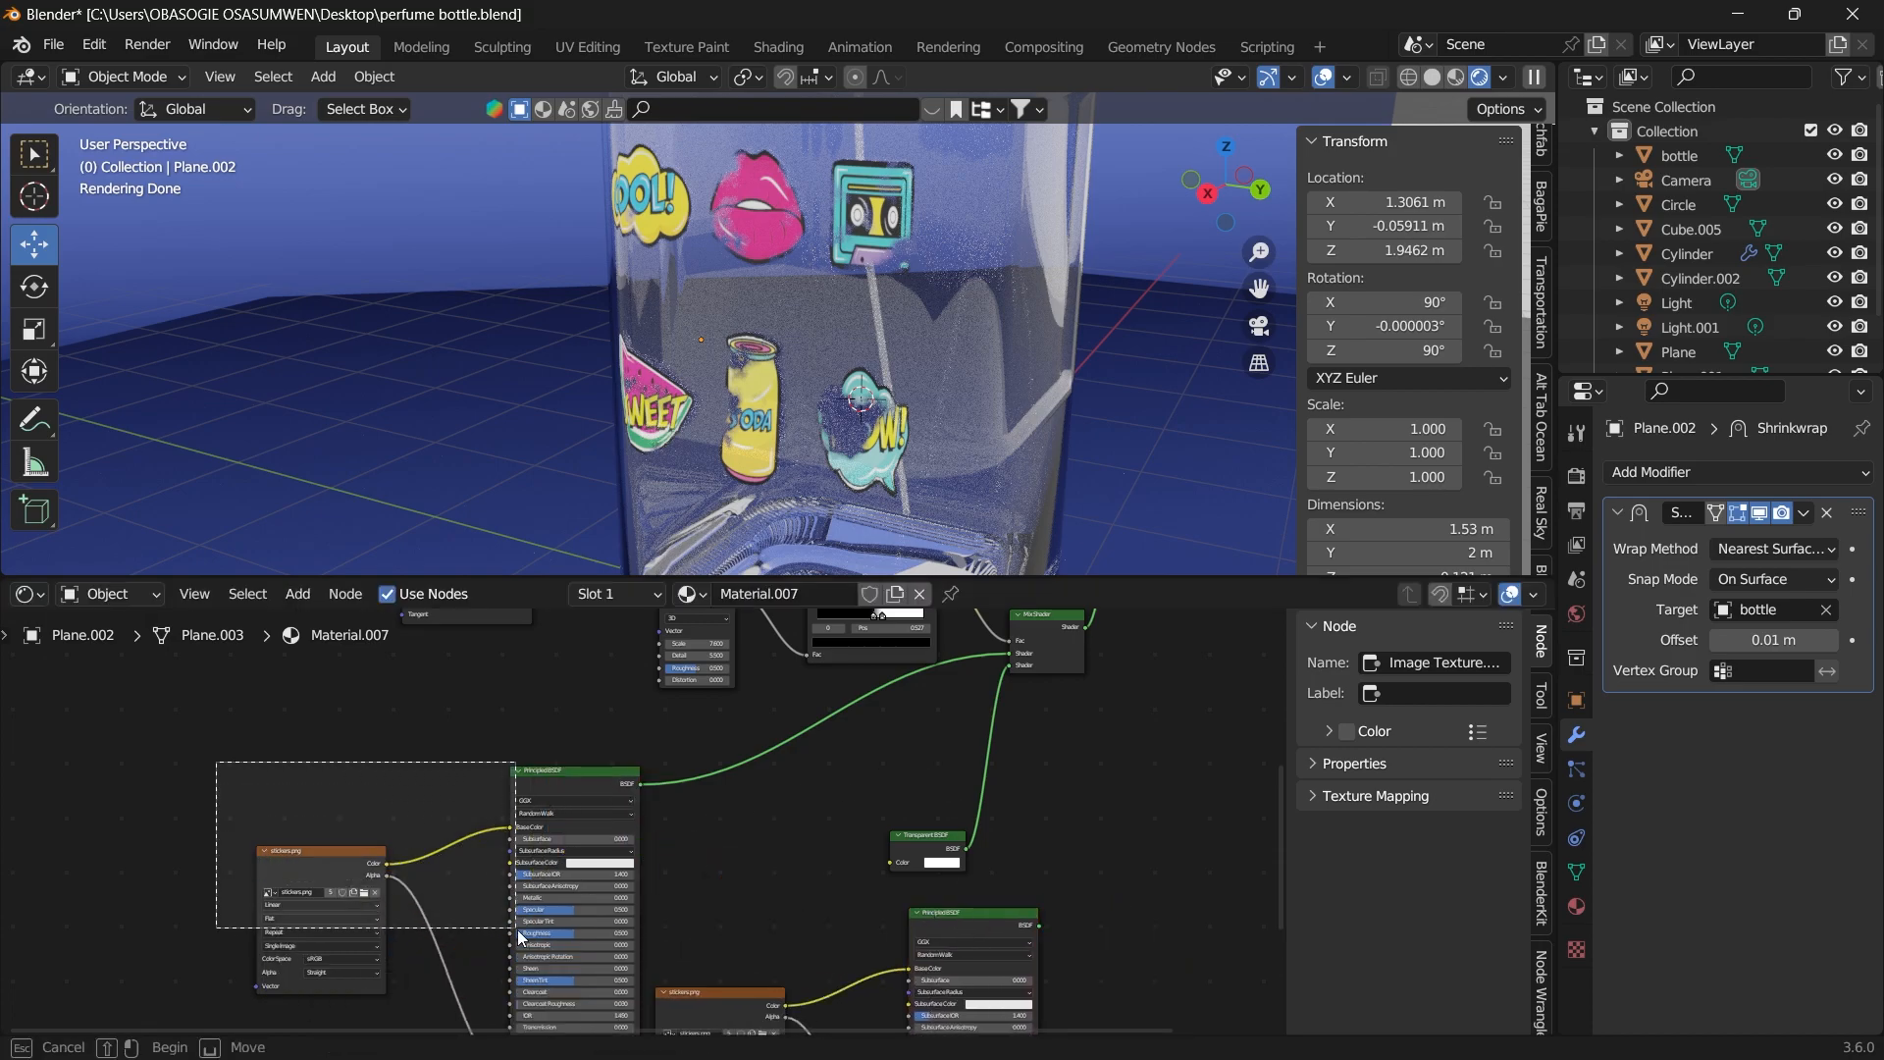
left_click_drag(590, 775, 356, 785)
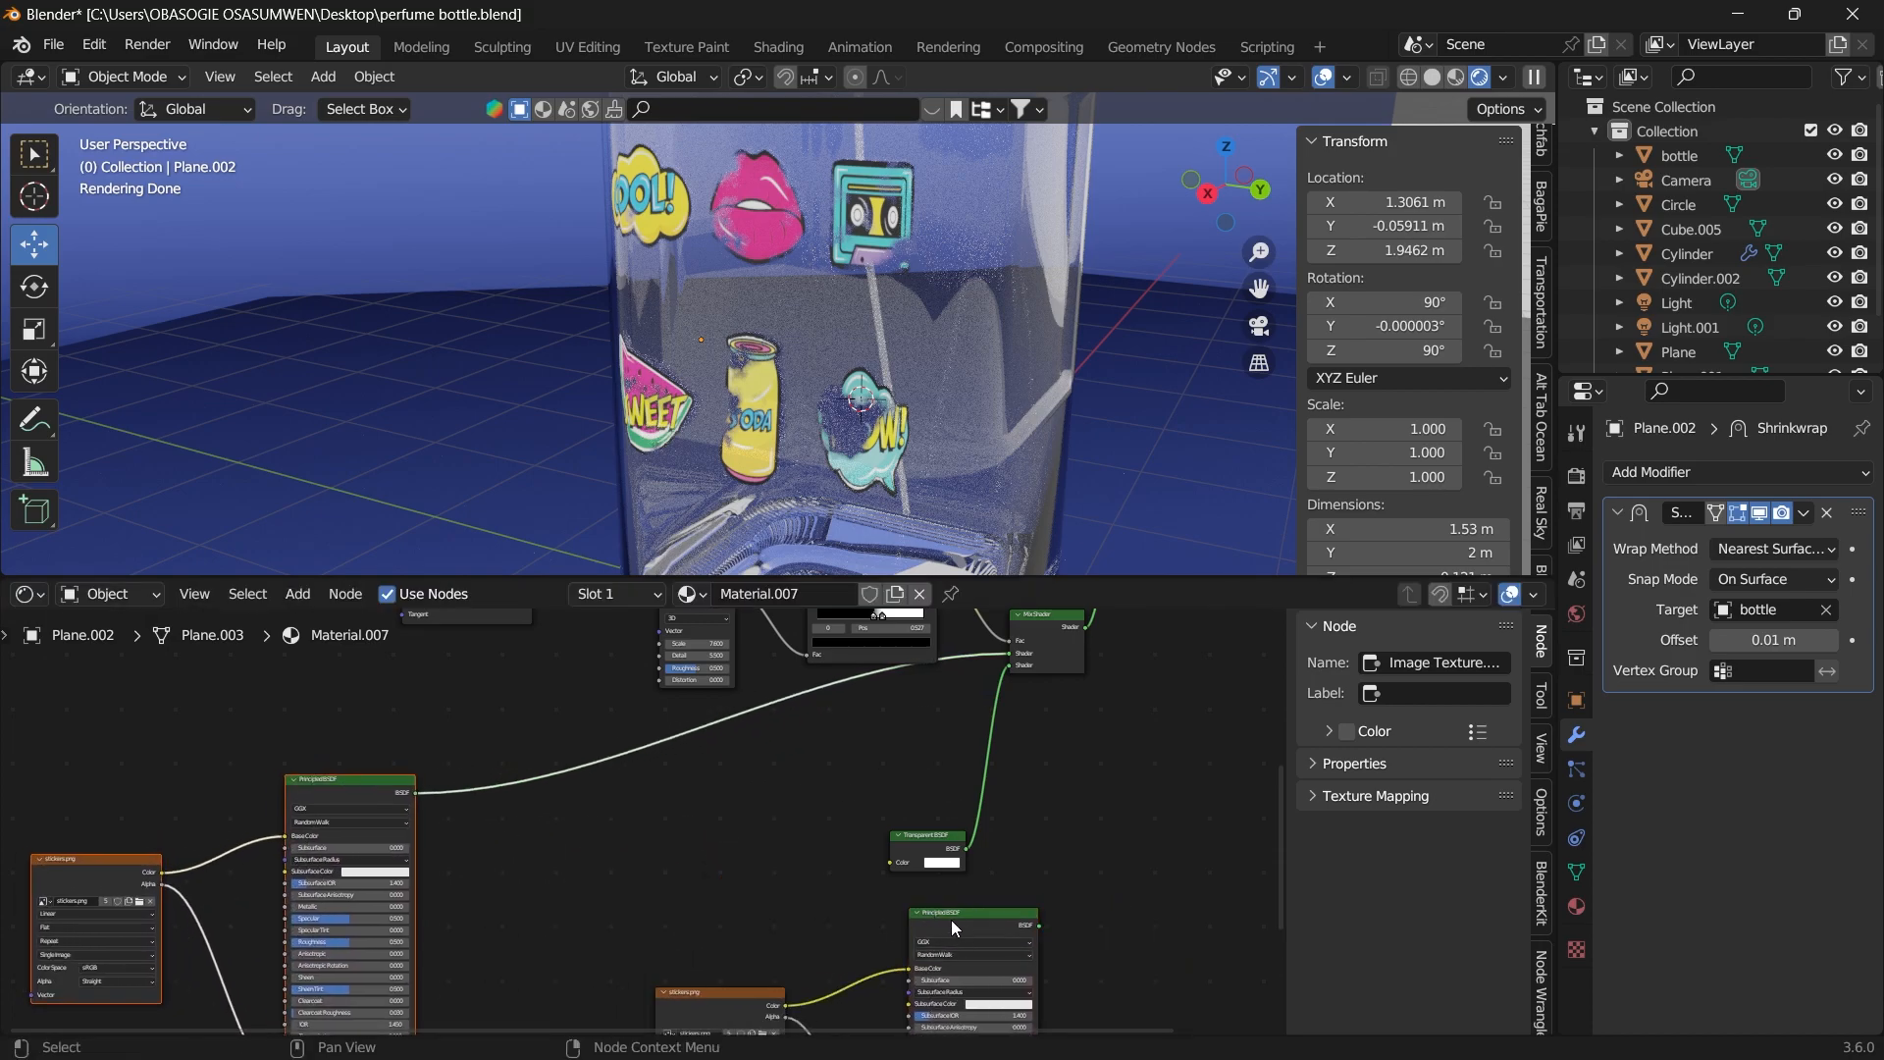
left_click_drag(940, 928, 751, 916)
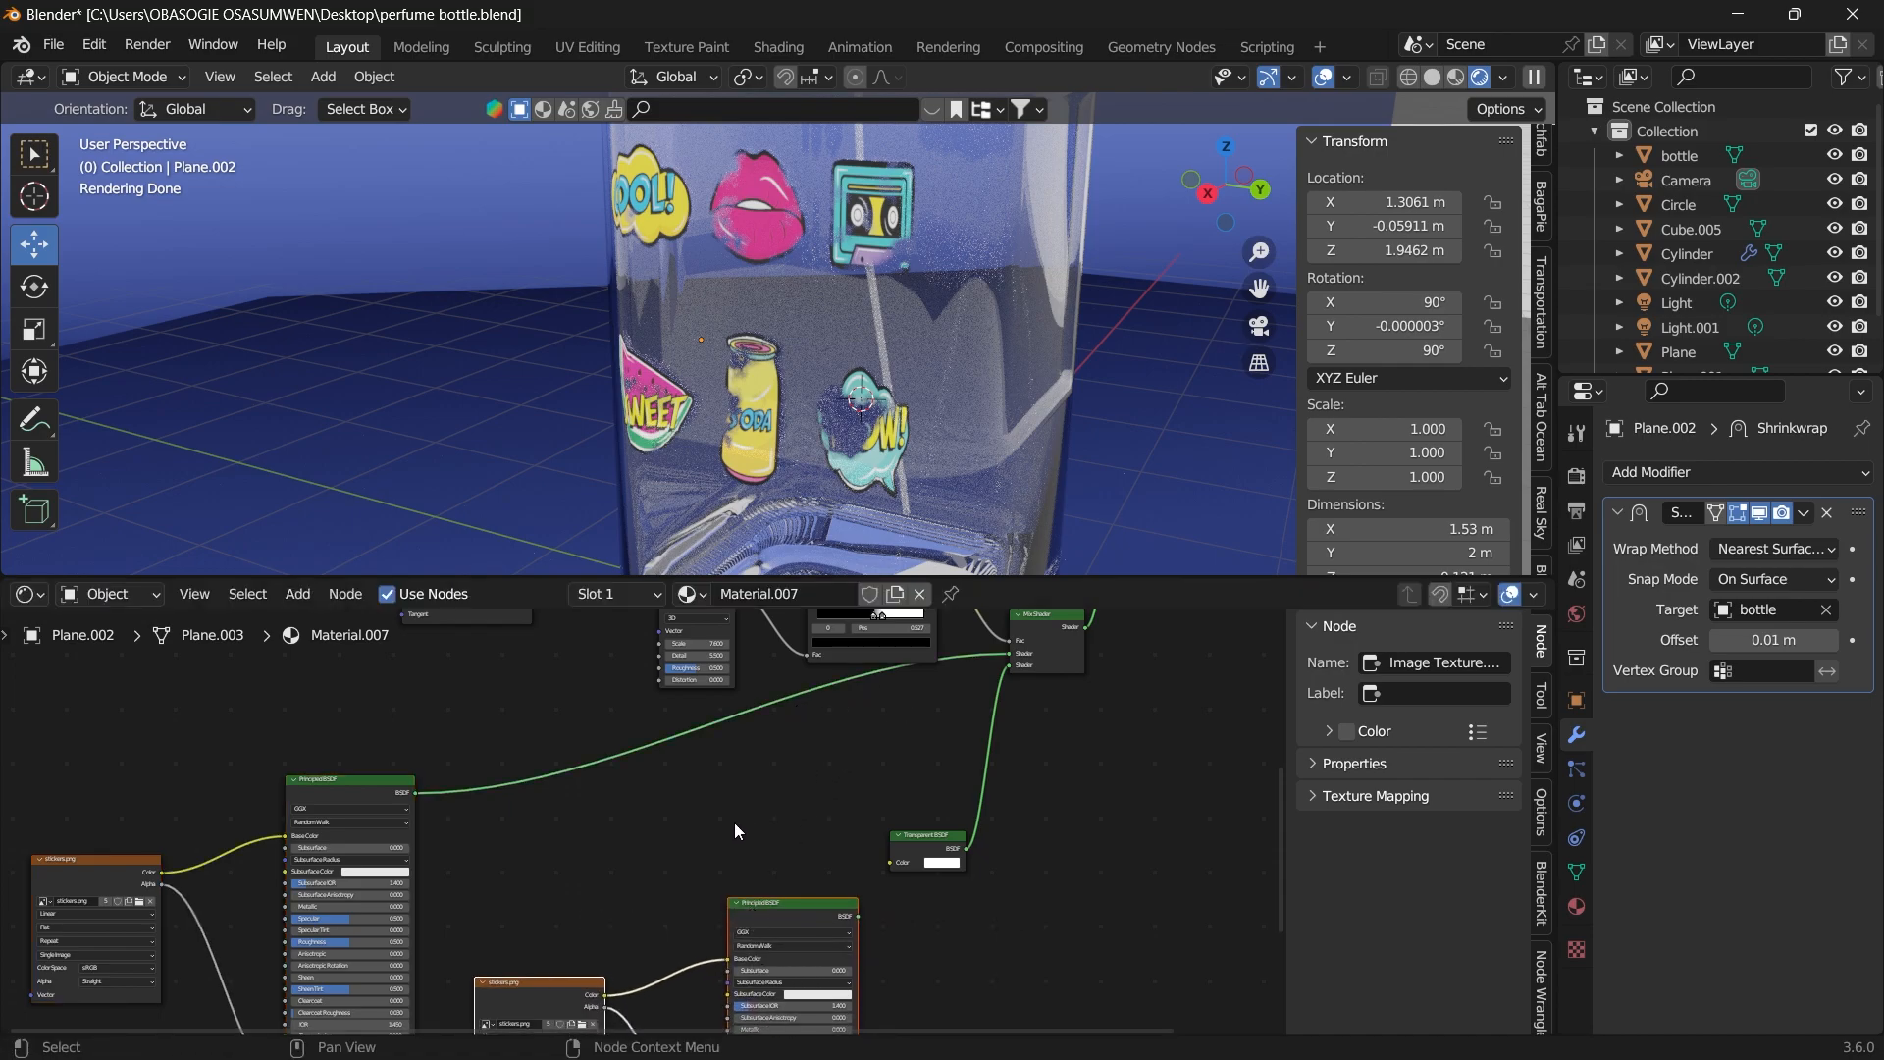
Insert another Mix Shader after the original lower Principled BSDF and connect the duplicated Principled BSDF to its second Shader input.
middle_click_drag(714, 838, 701, 749)
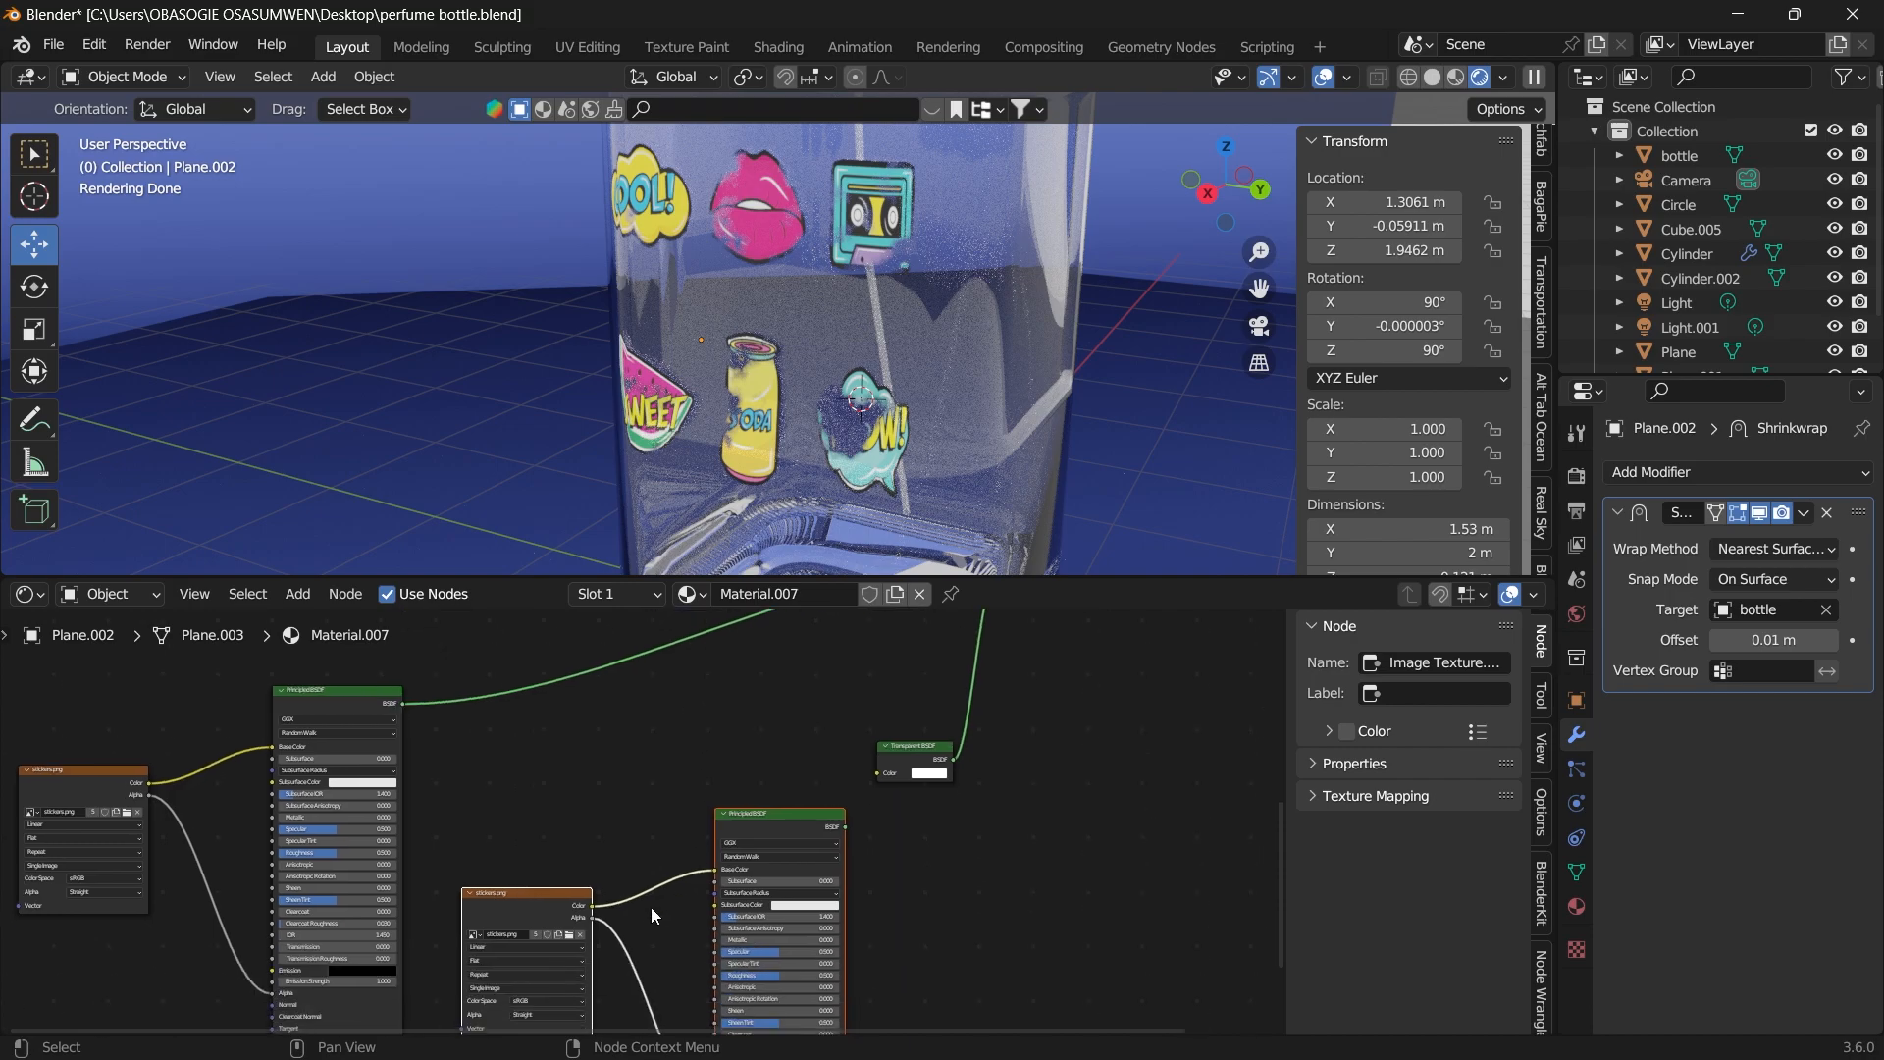
middle_click_drag(592, 916, 604, 836)
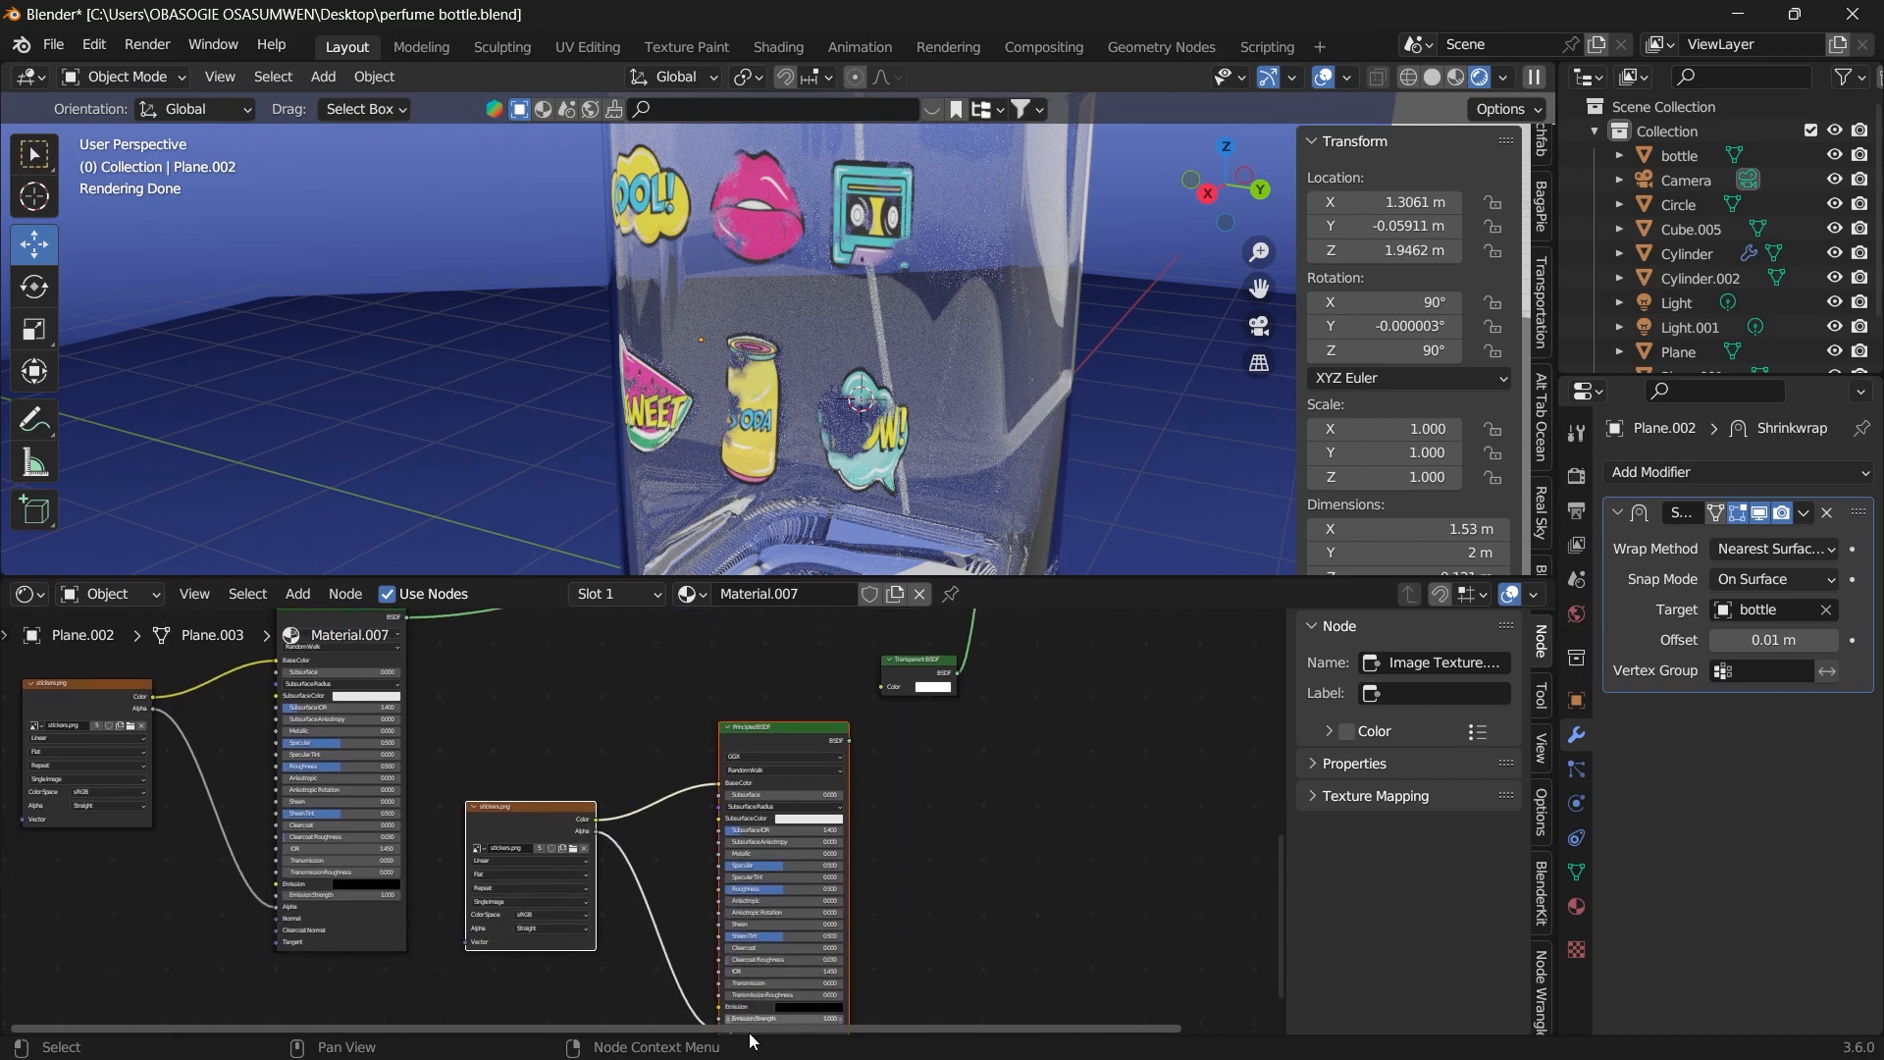
middle_click_drag(697, 743, 706, 801)
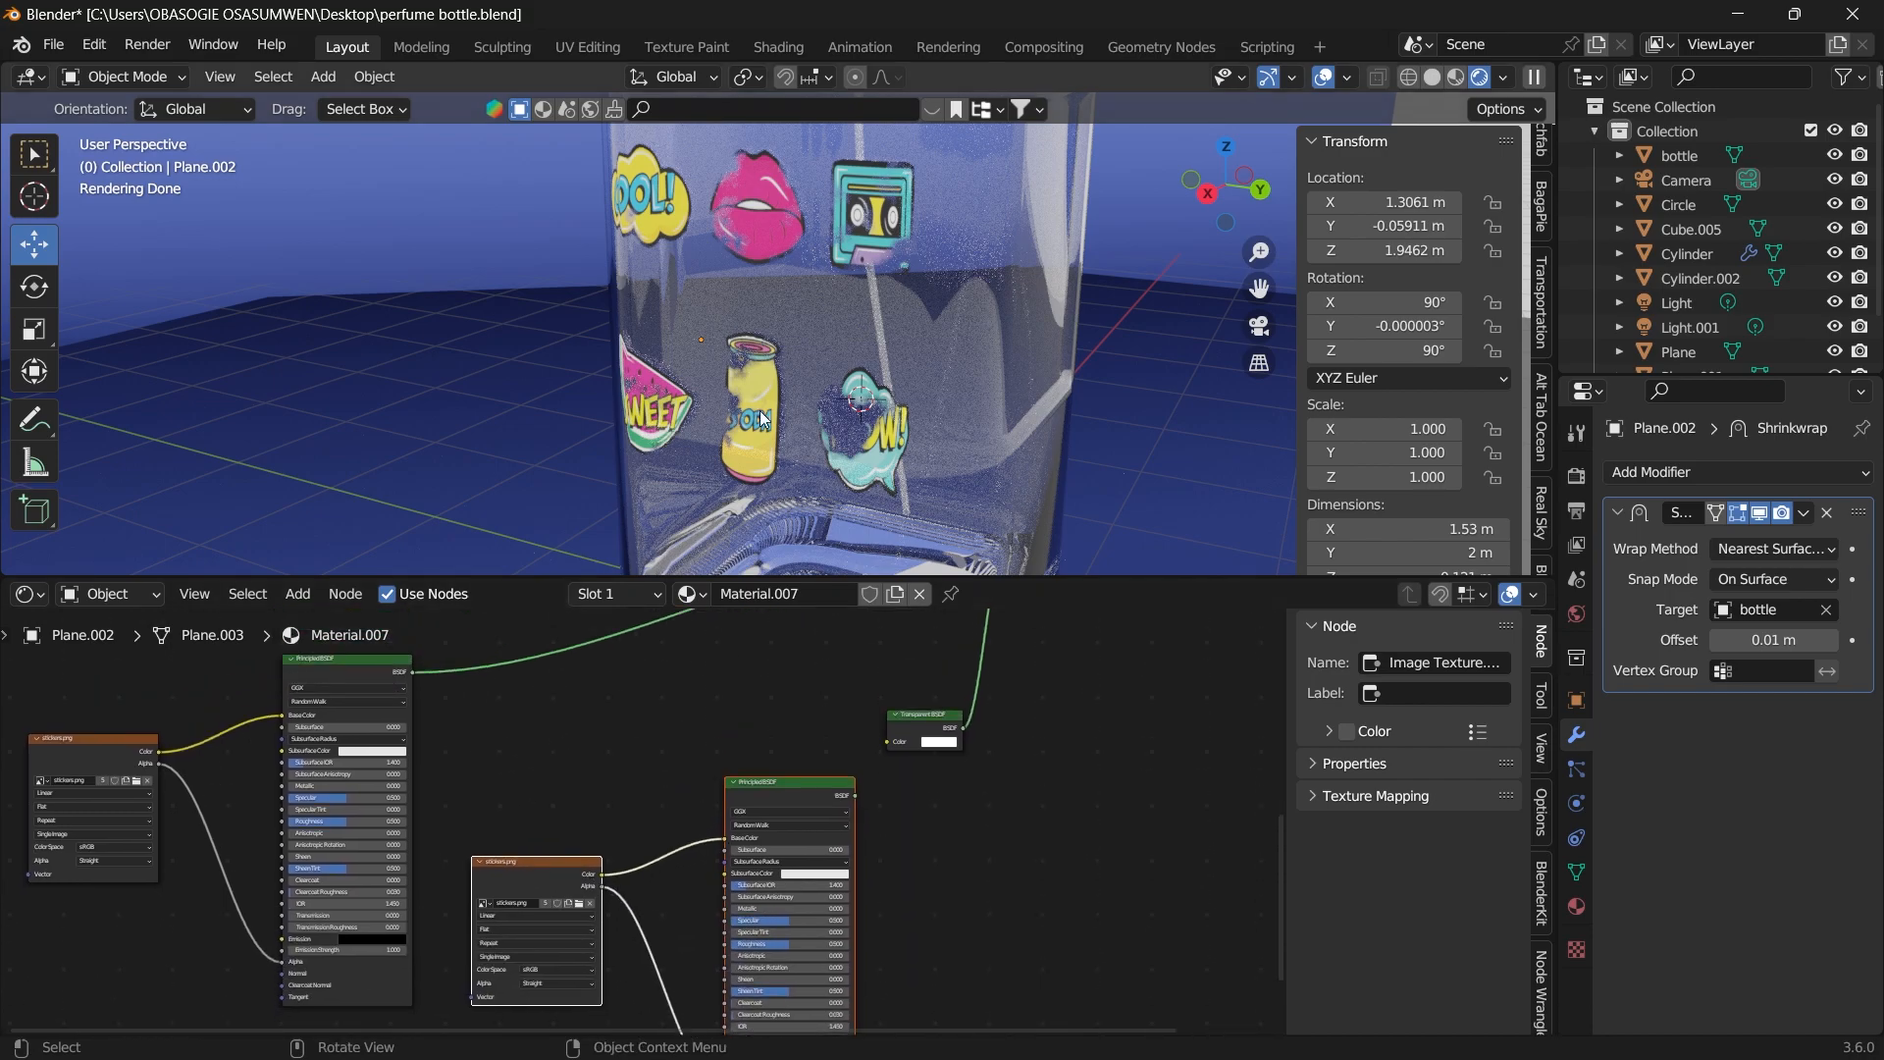
middle_click_drag(725, 681, 734, 764)
key("shift+a")
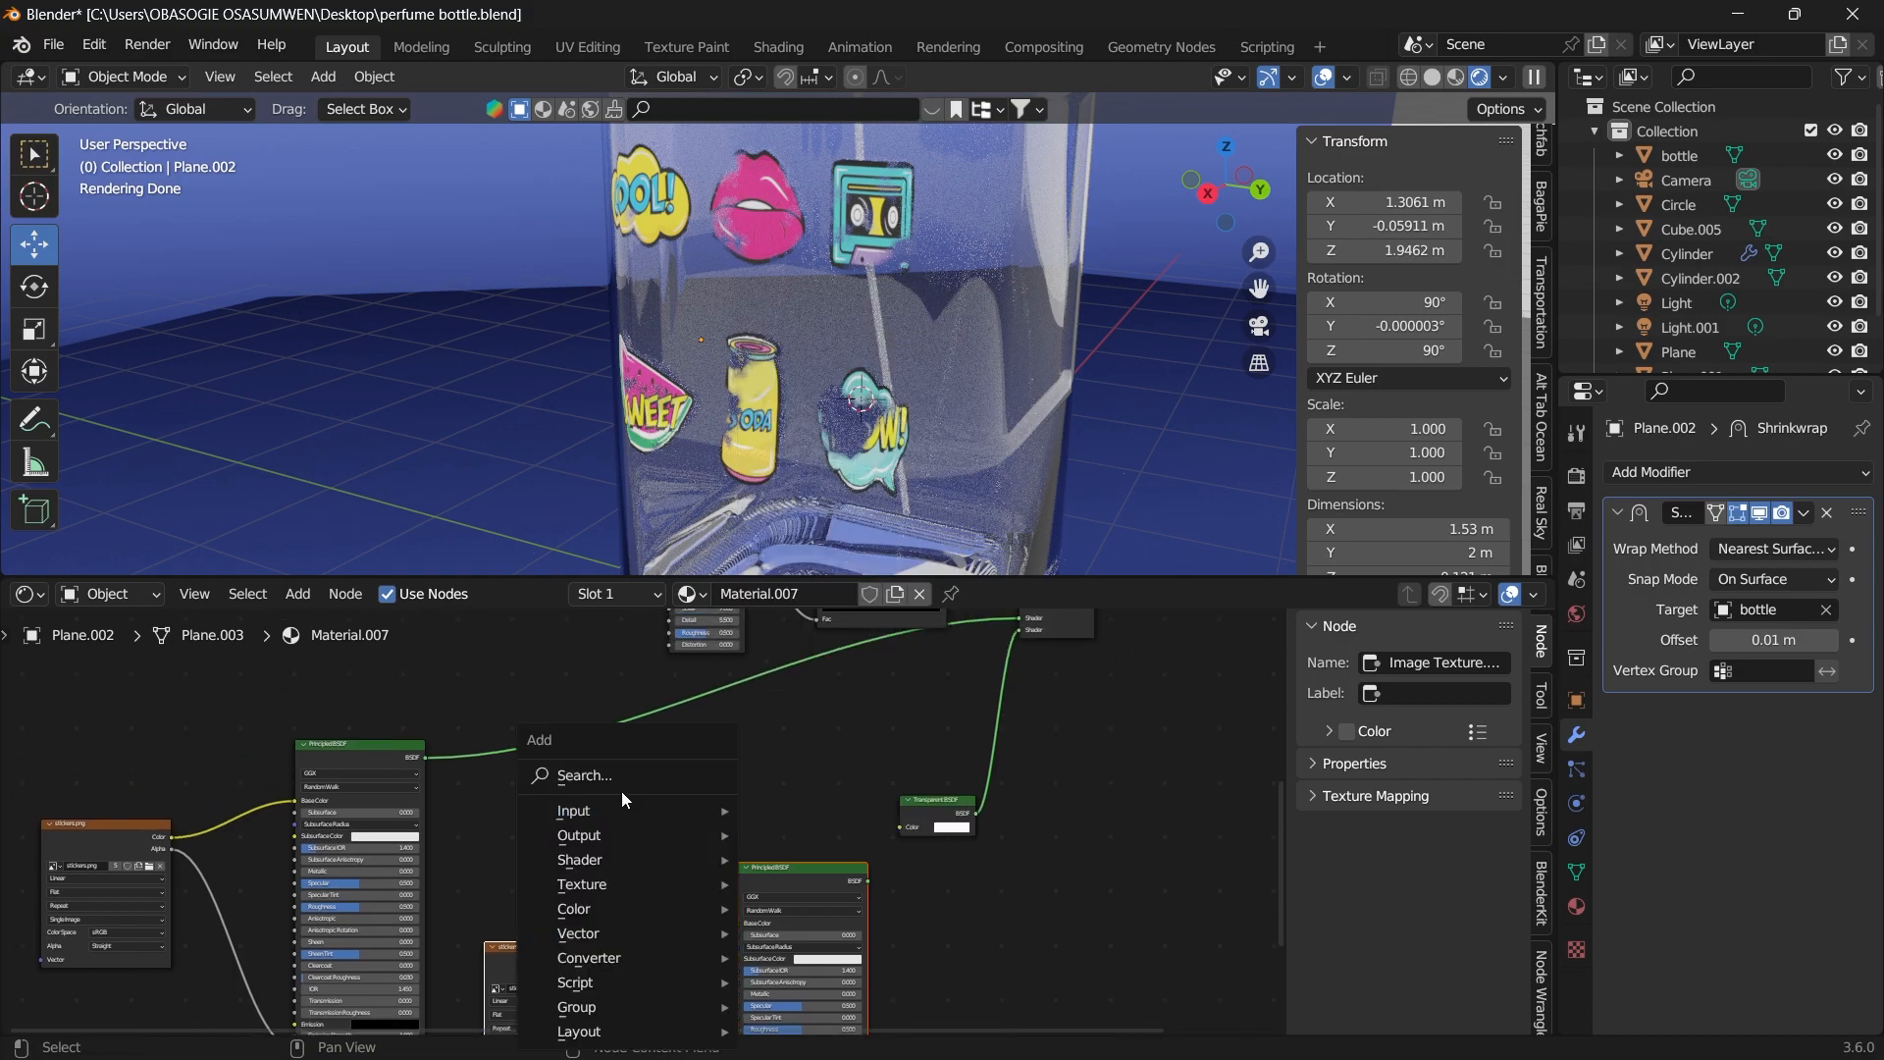
type("mi")
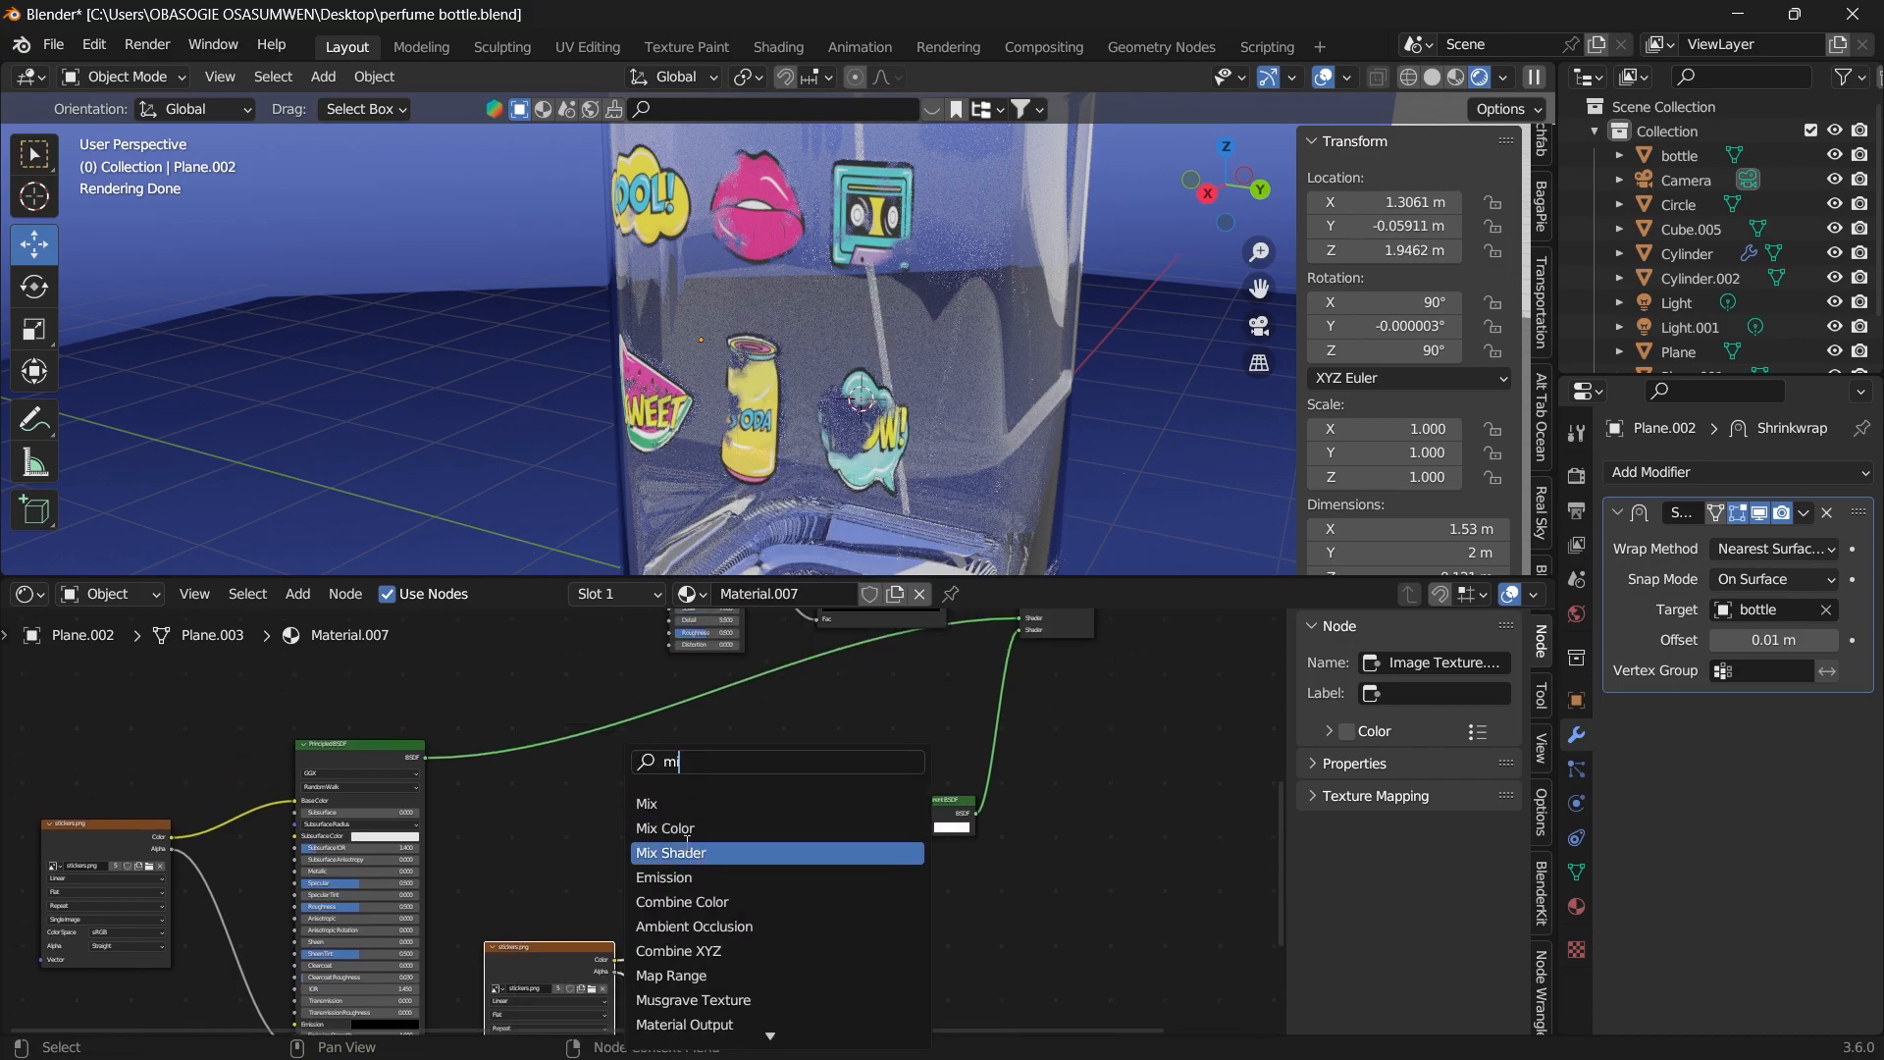
left_click(687, 850)
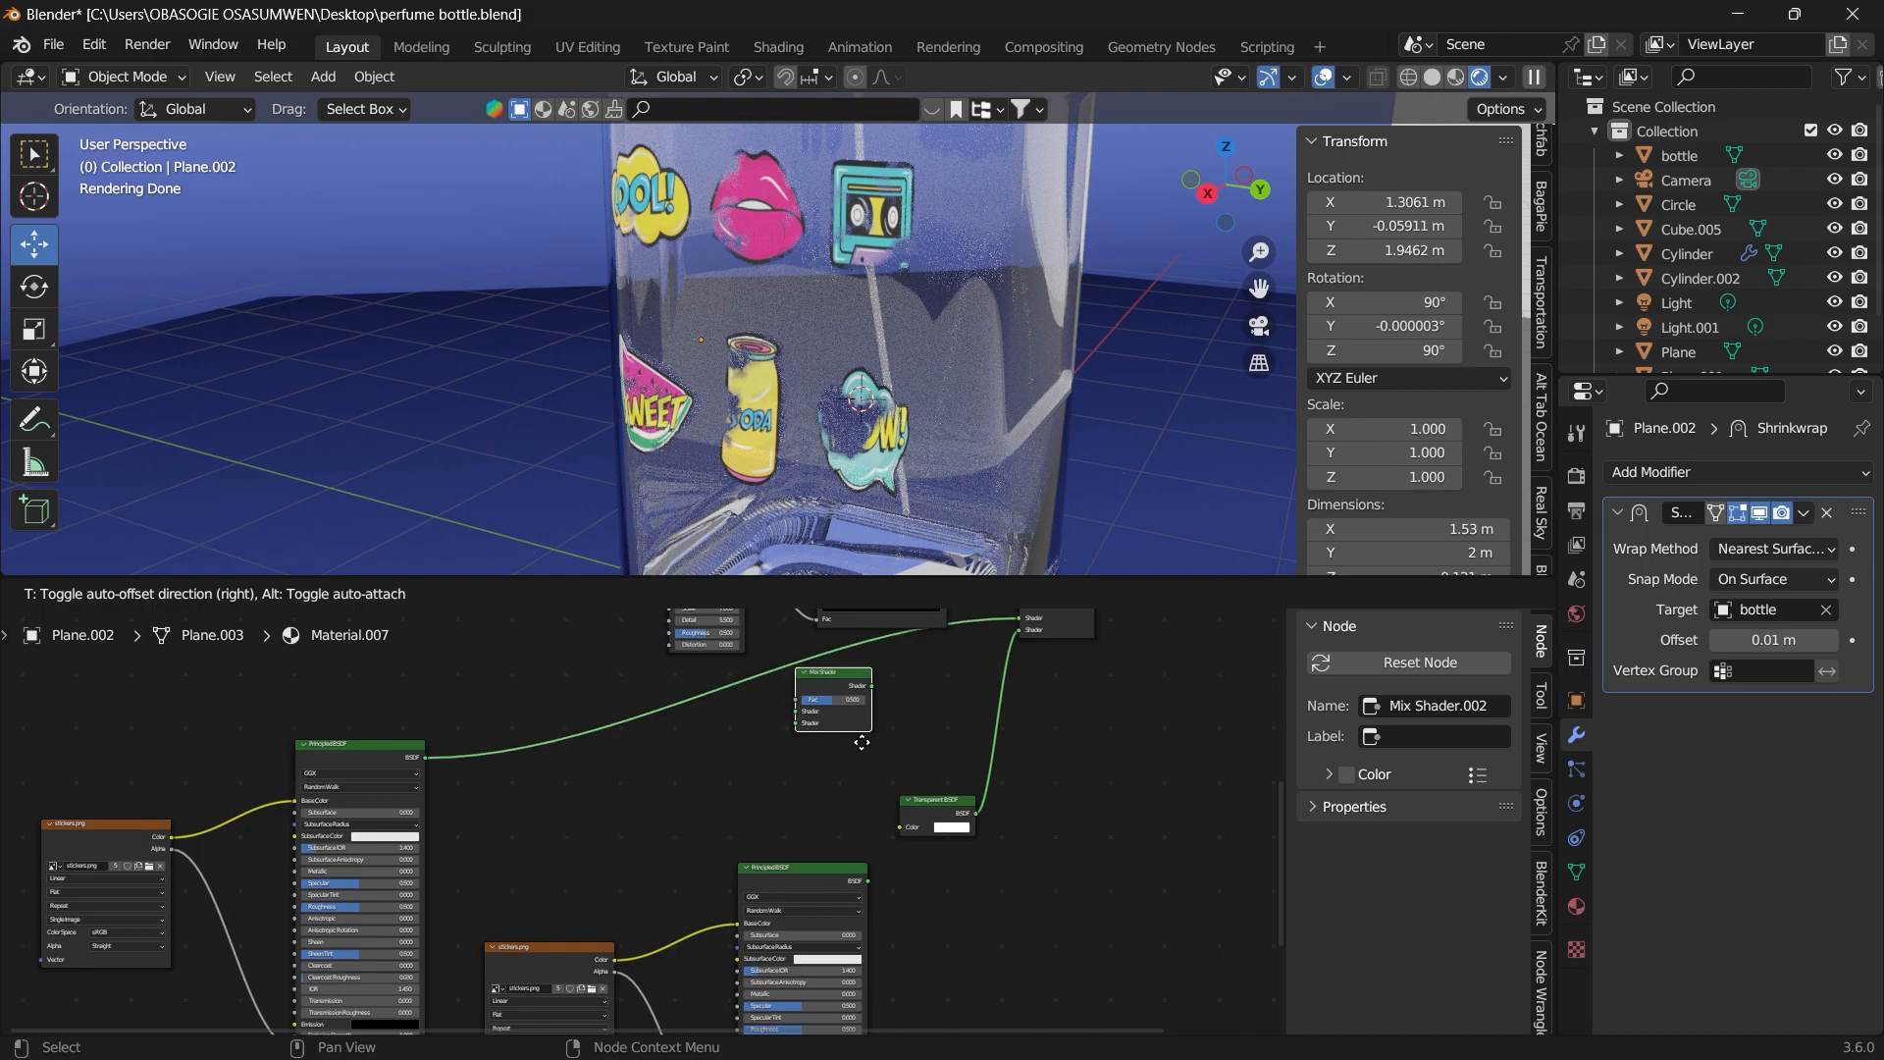
left_click(862, 734)
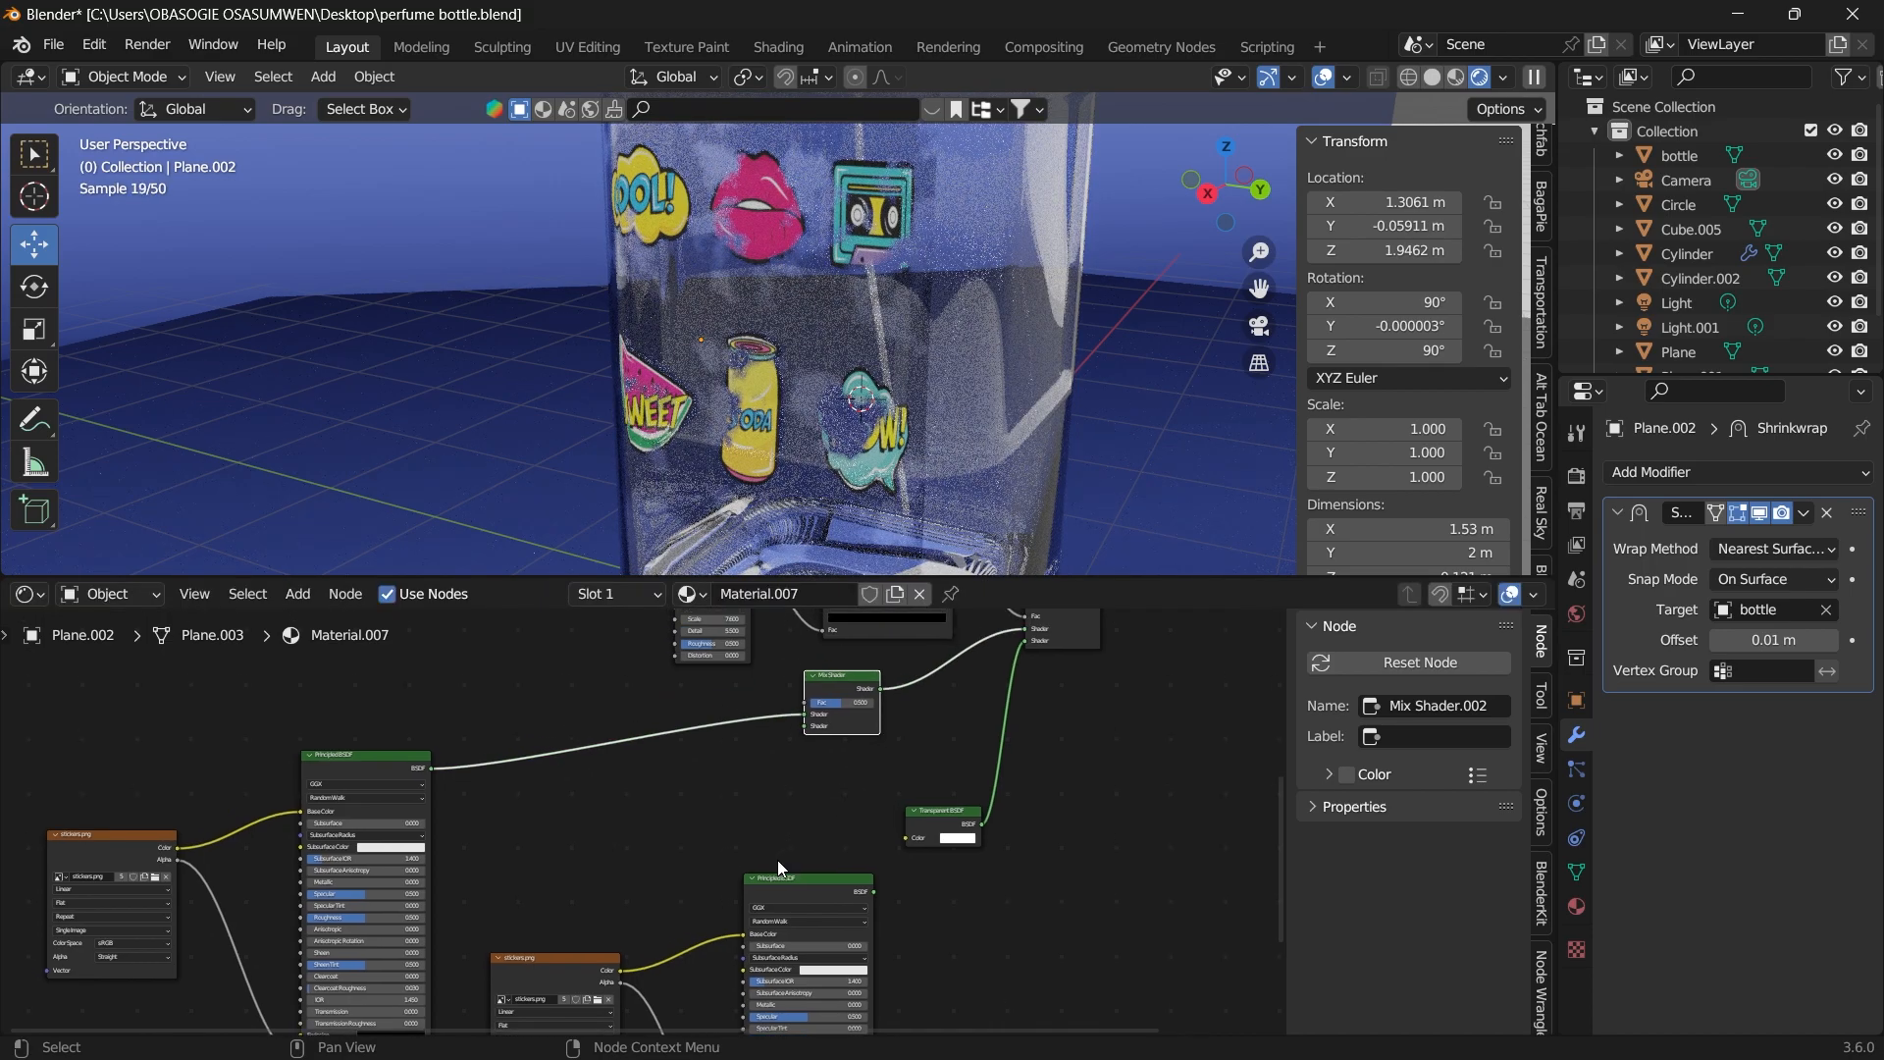
mouse_move(693, 869)
middle_mouse_down()
mouse_move(730, 774)
mouse_move(712, 847)
middle_mouse_up()
left_click_drag(894, 859, 826, 697)
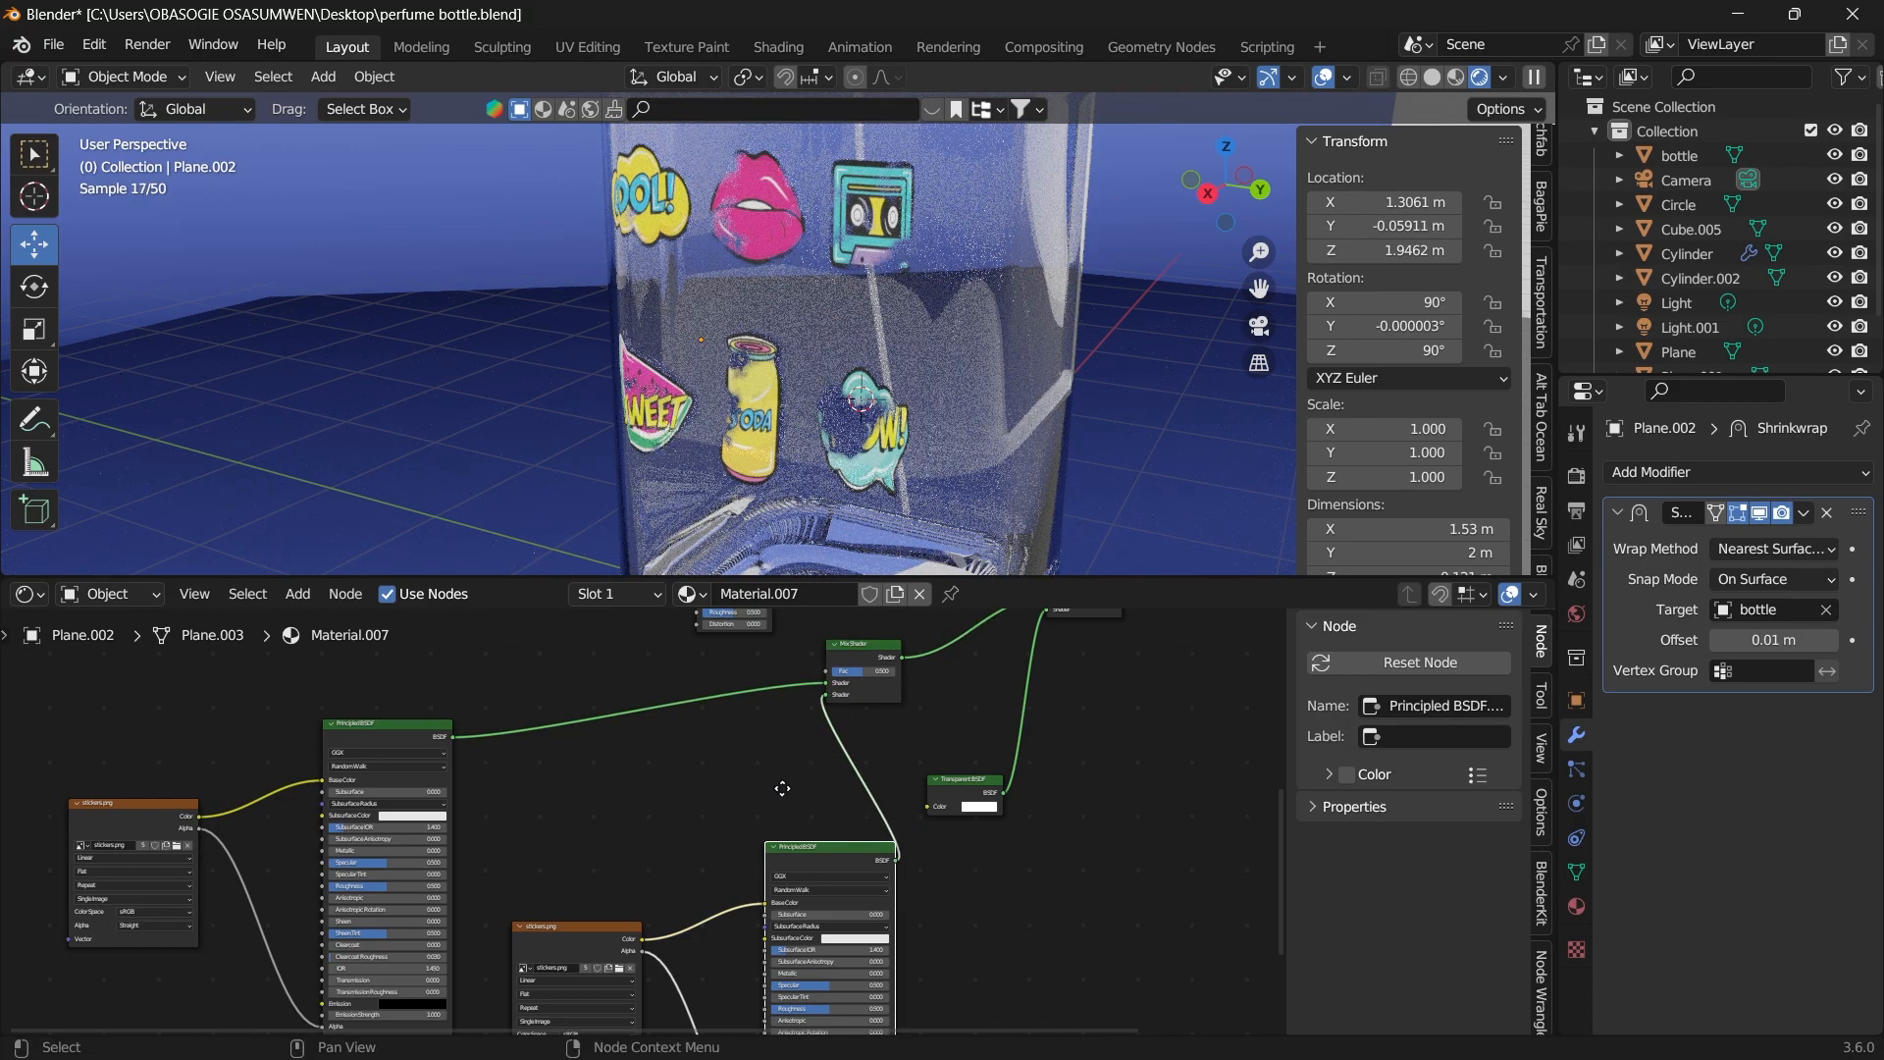
Insert a Mix Color node between the duplicated sticker texture's Color output and the duplicated Principled BSDF's Base Color.
middle_click_drag(781, 787, 847, 711)
key("shift+a")
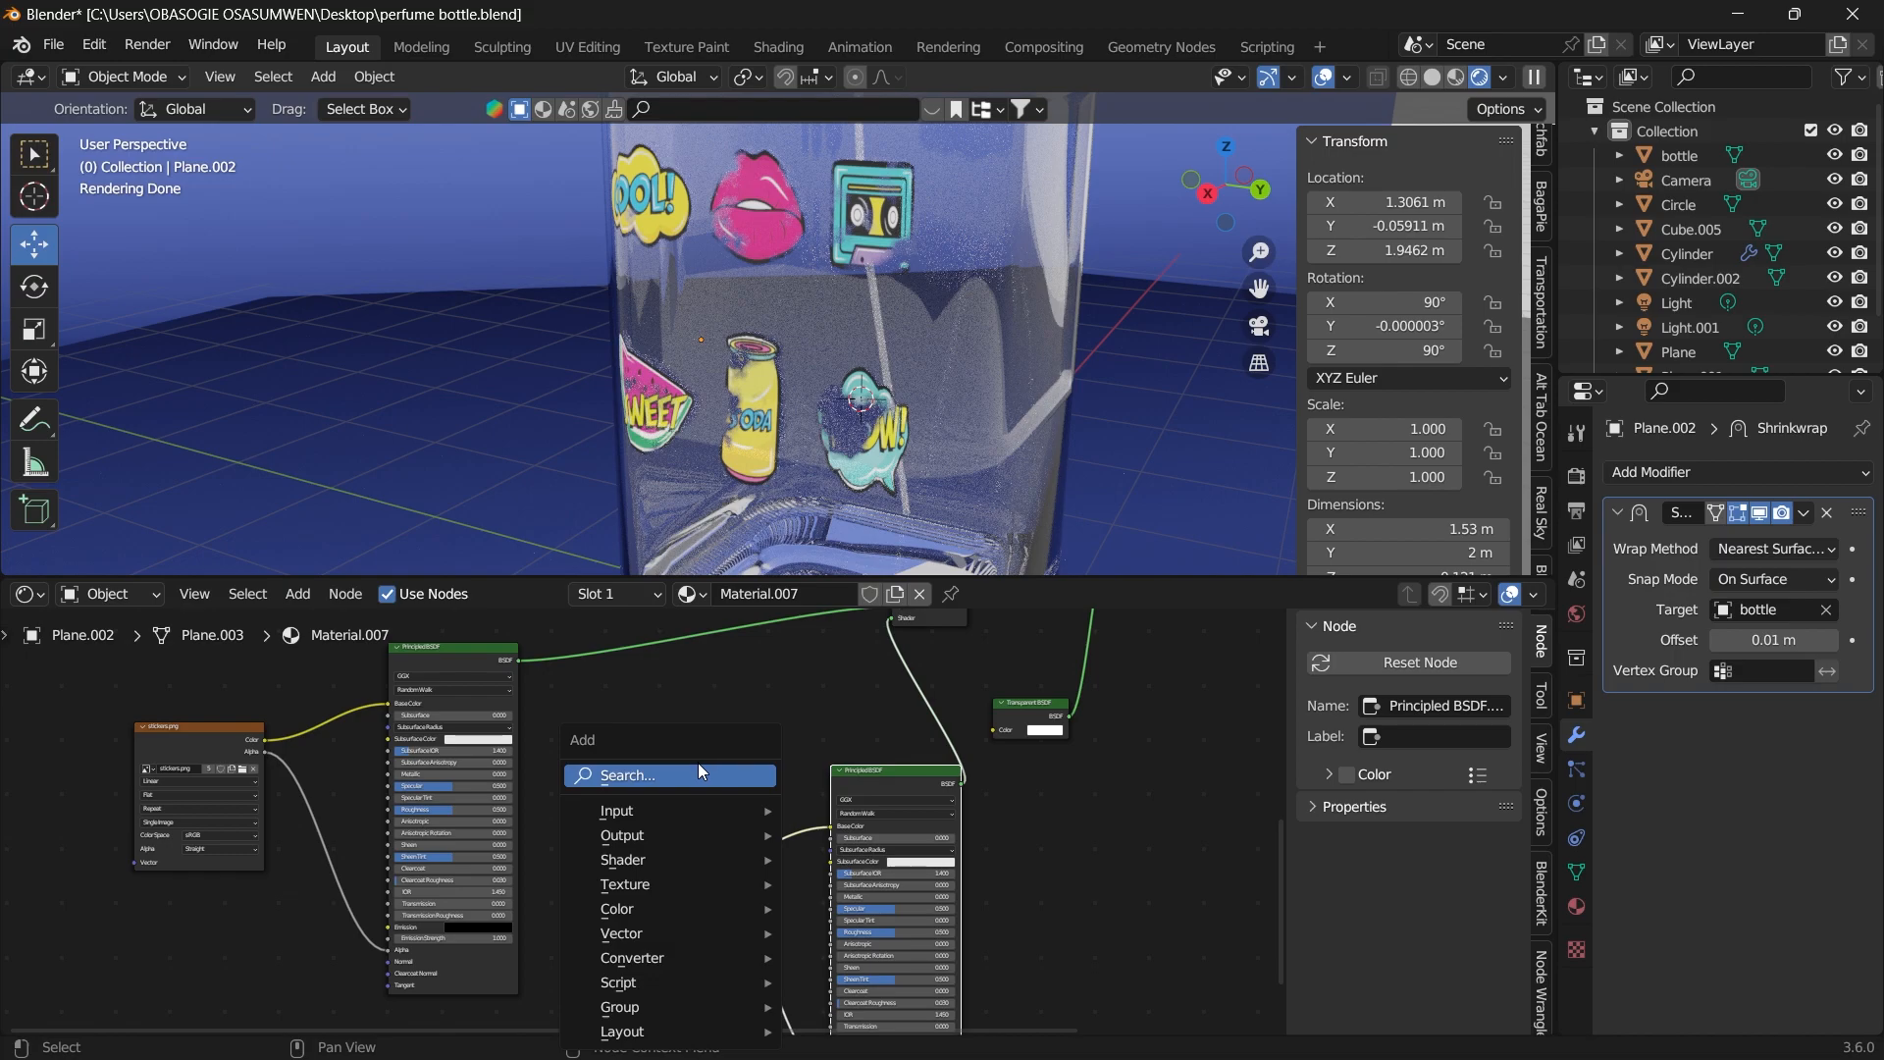
type("mi")
left_click(746, 827)
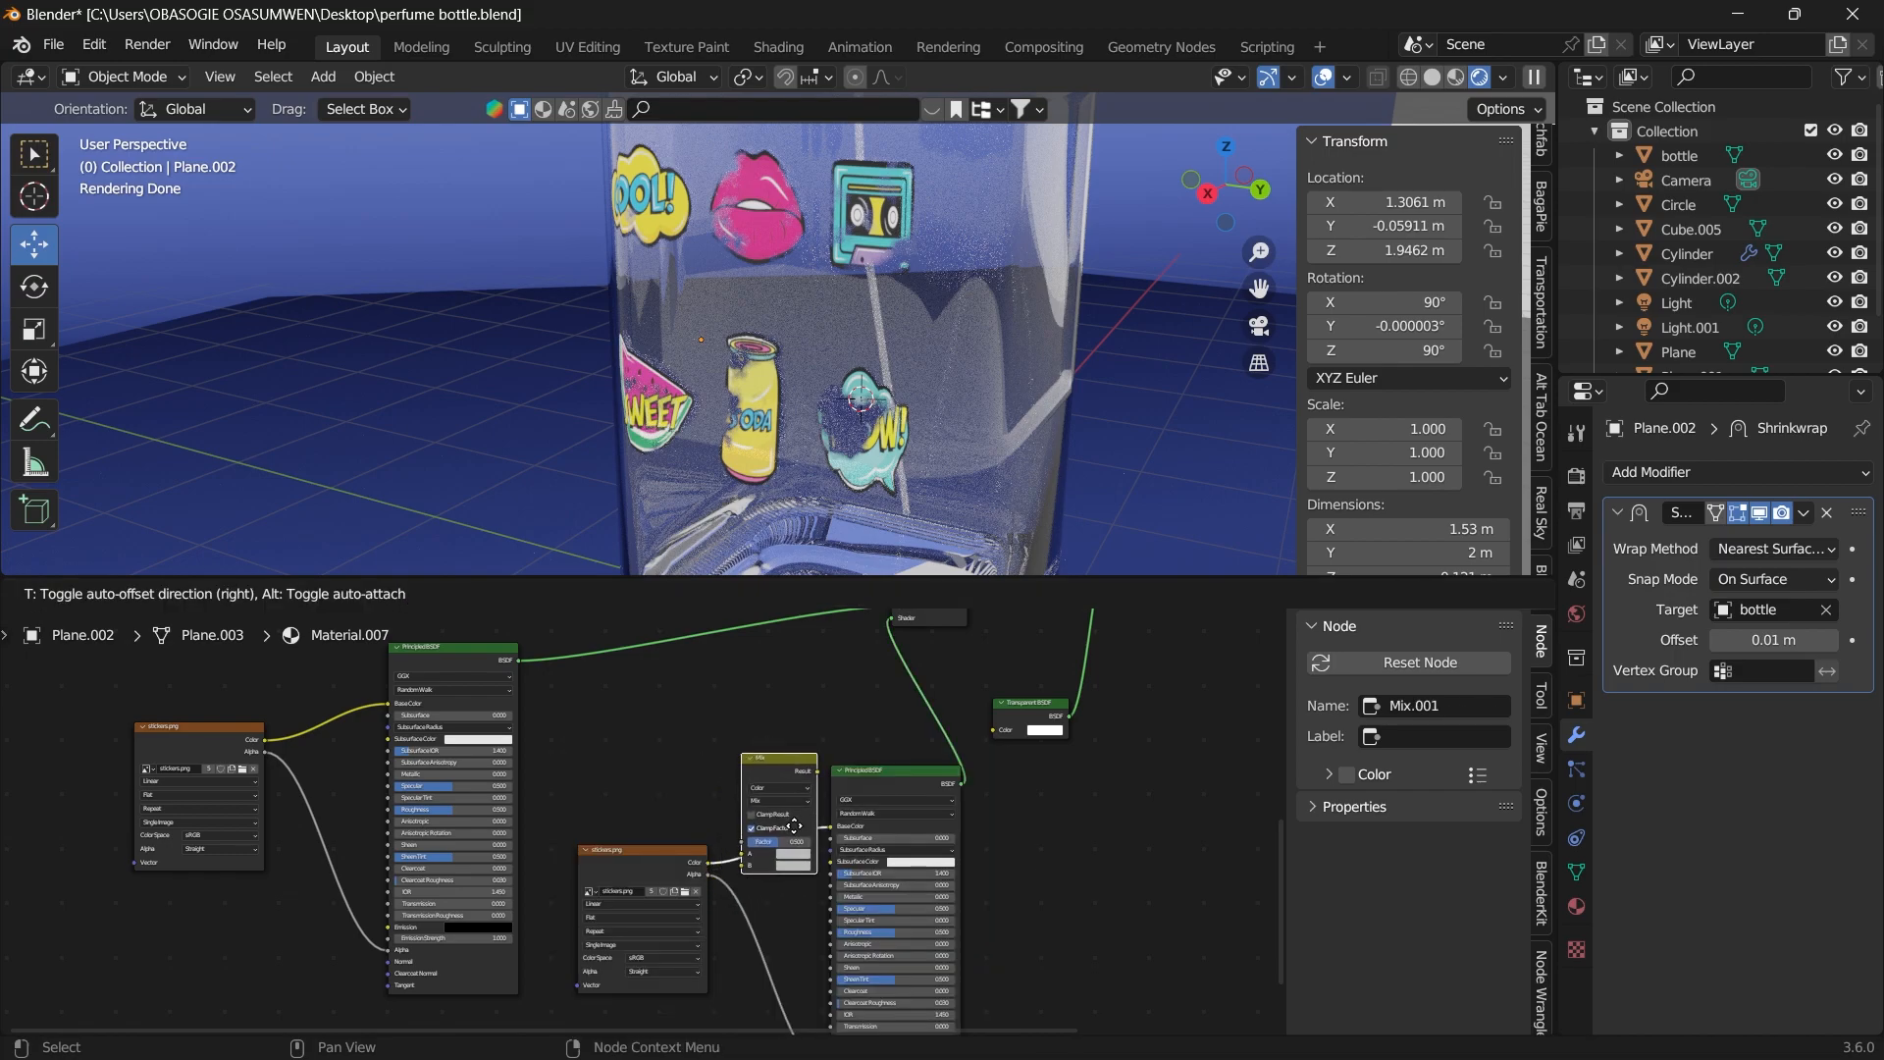
left_click(805, 839)
middle_click_drag(804, 839, 846, 871)
Set the new Mix node's Factor to 1.000 and its B color to white.
scroll(847, 870, "up", 4)
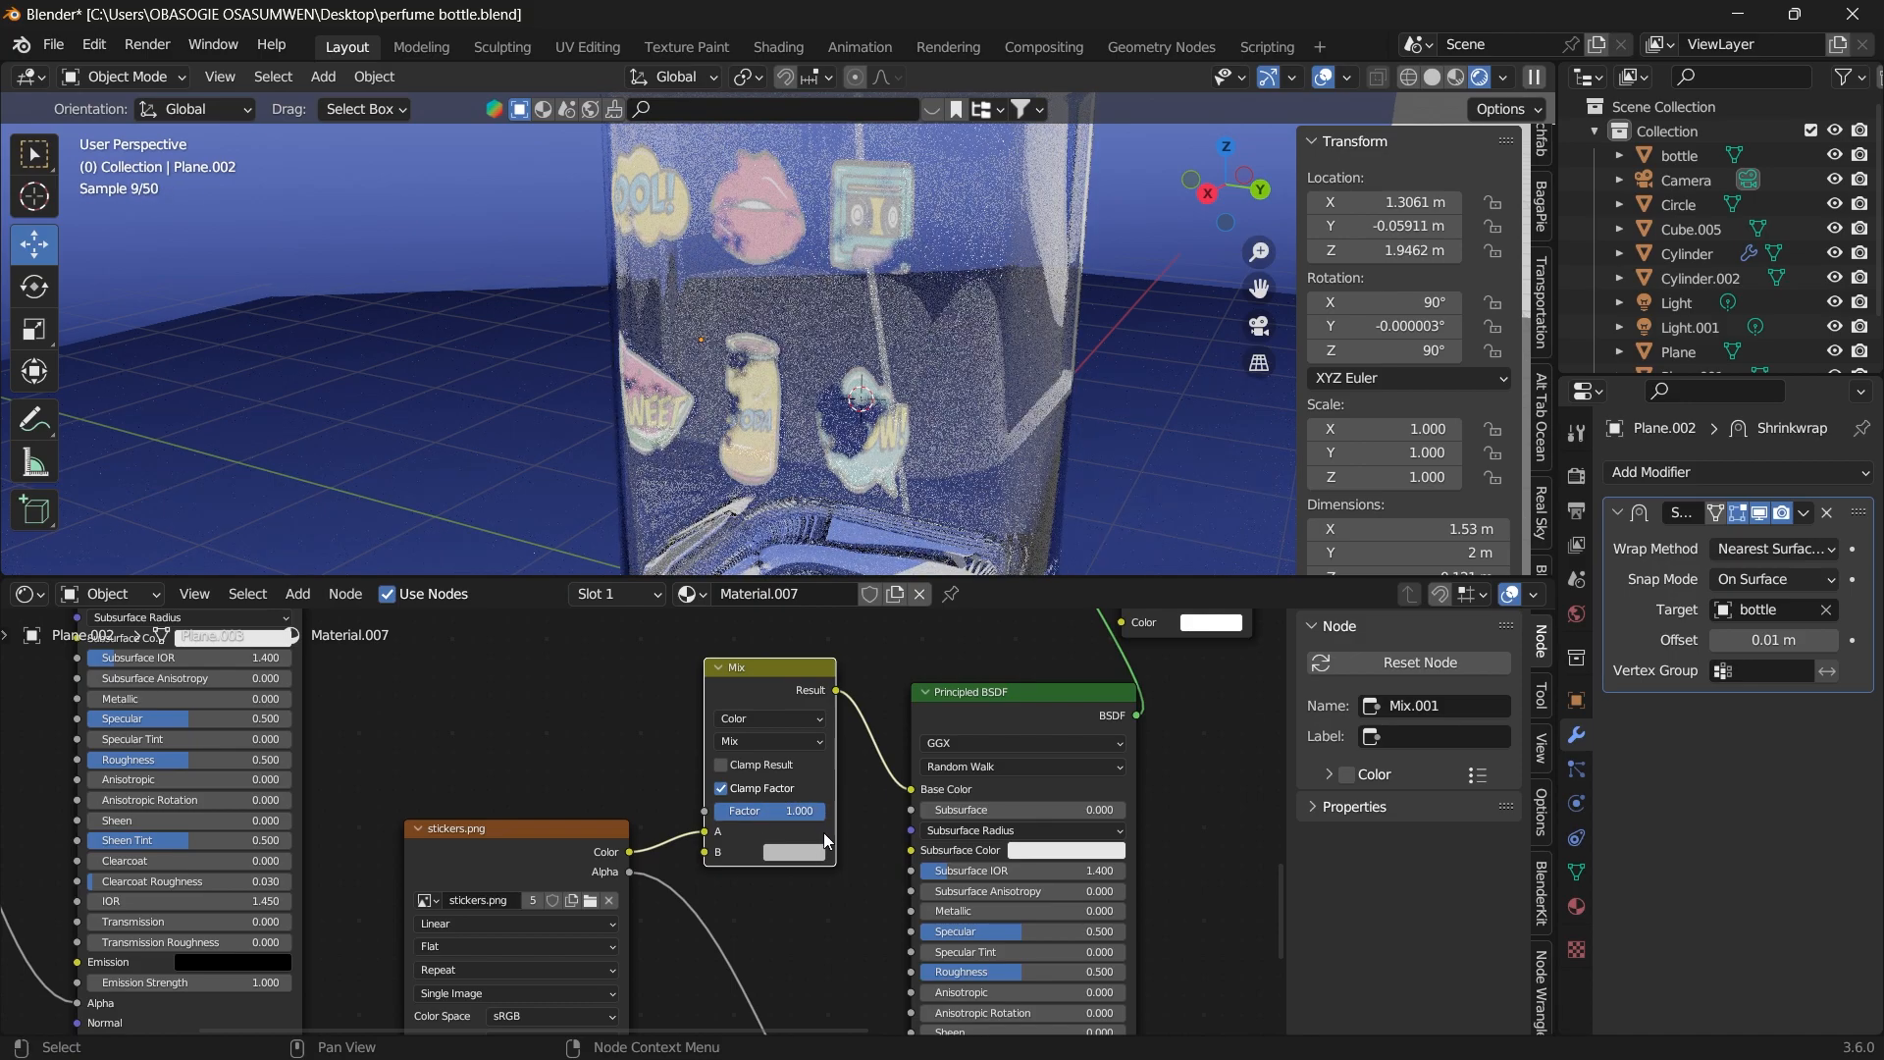
left_click(811, 853)
left_click_drag(924, 646, 925, 589)
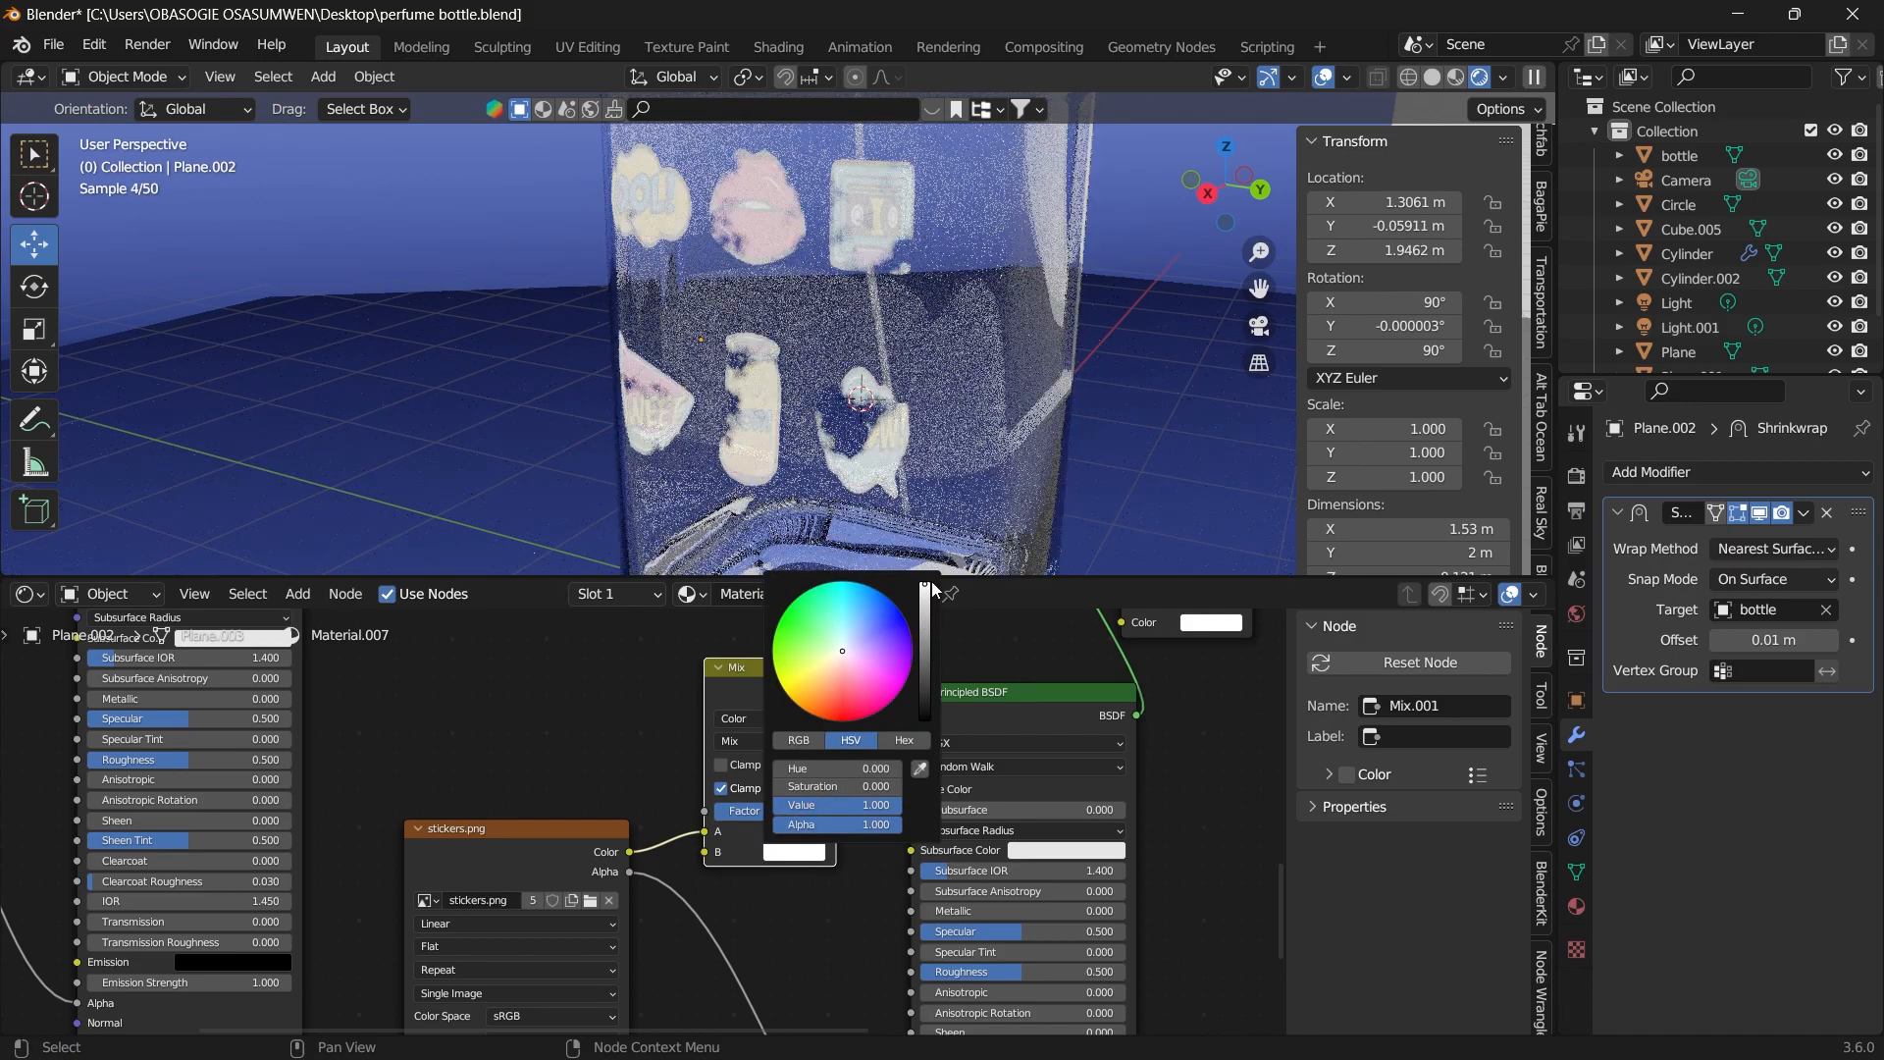
Move the Color Ramp closer to the Noise Texture above the newly added Mix Shader.
mouse_move(957, 670)
middle_mouse_down()
mouse_move(830, 838)
mouse_move(879, 889)
mouse_move(857, 974)
middle_mouse_up()
middle_click_drag(911, 832, 925, 850)
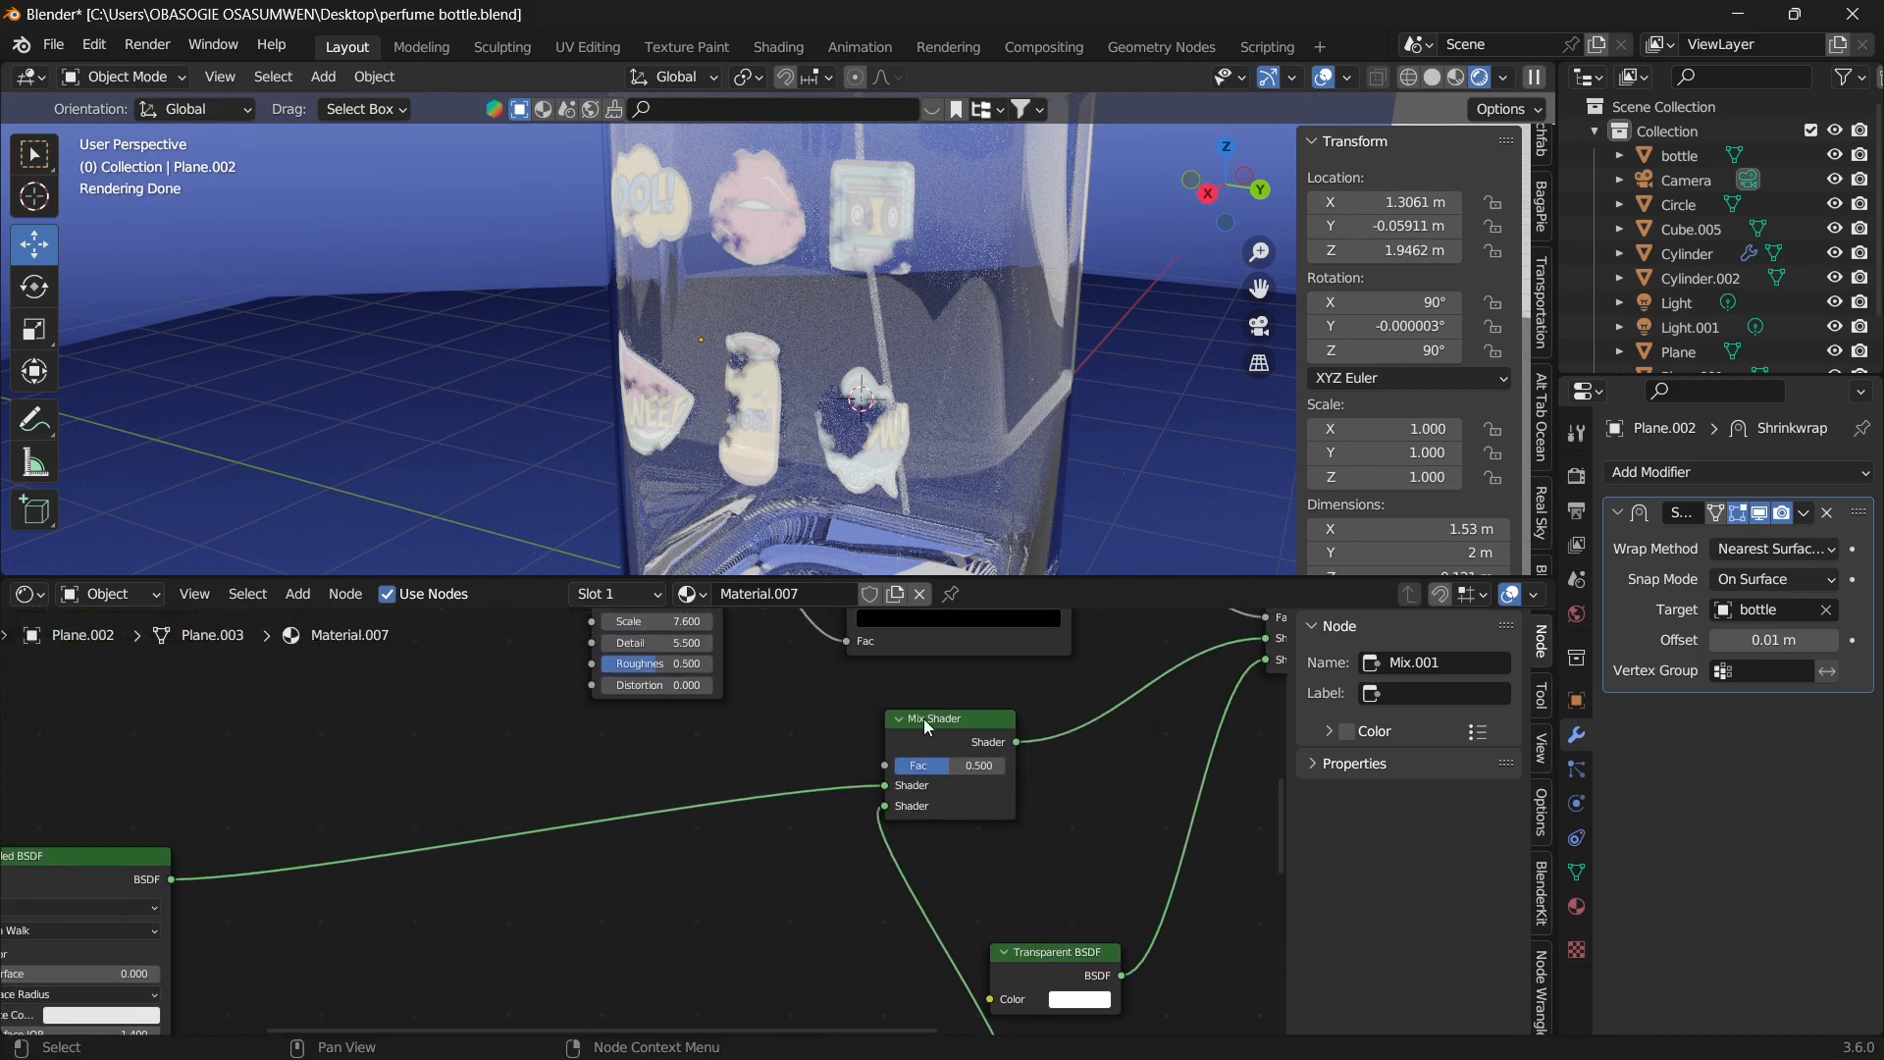
middle_click_drag(927, 732, 967, 890)
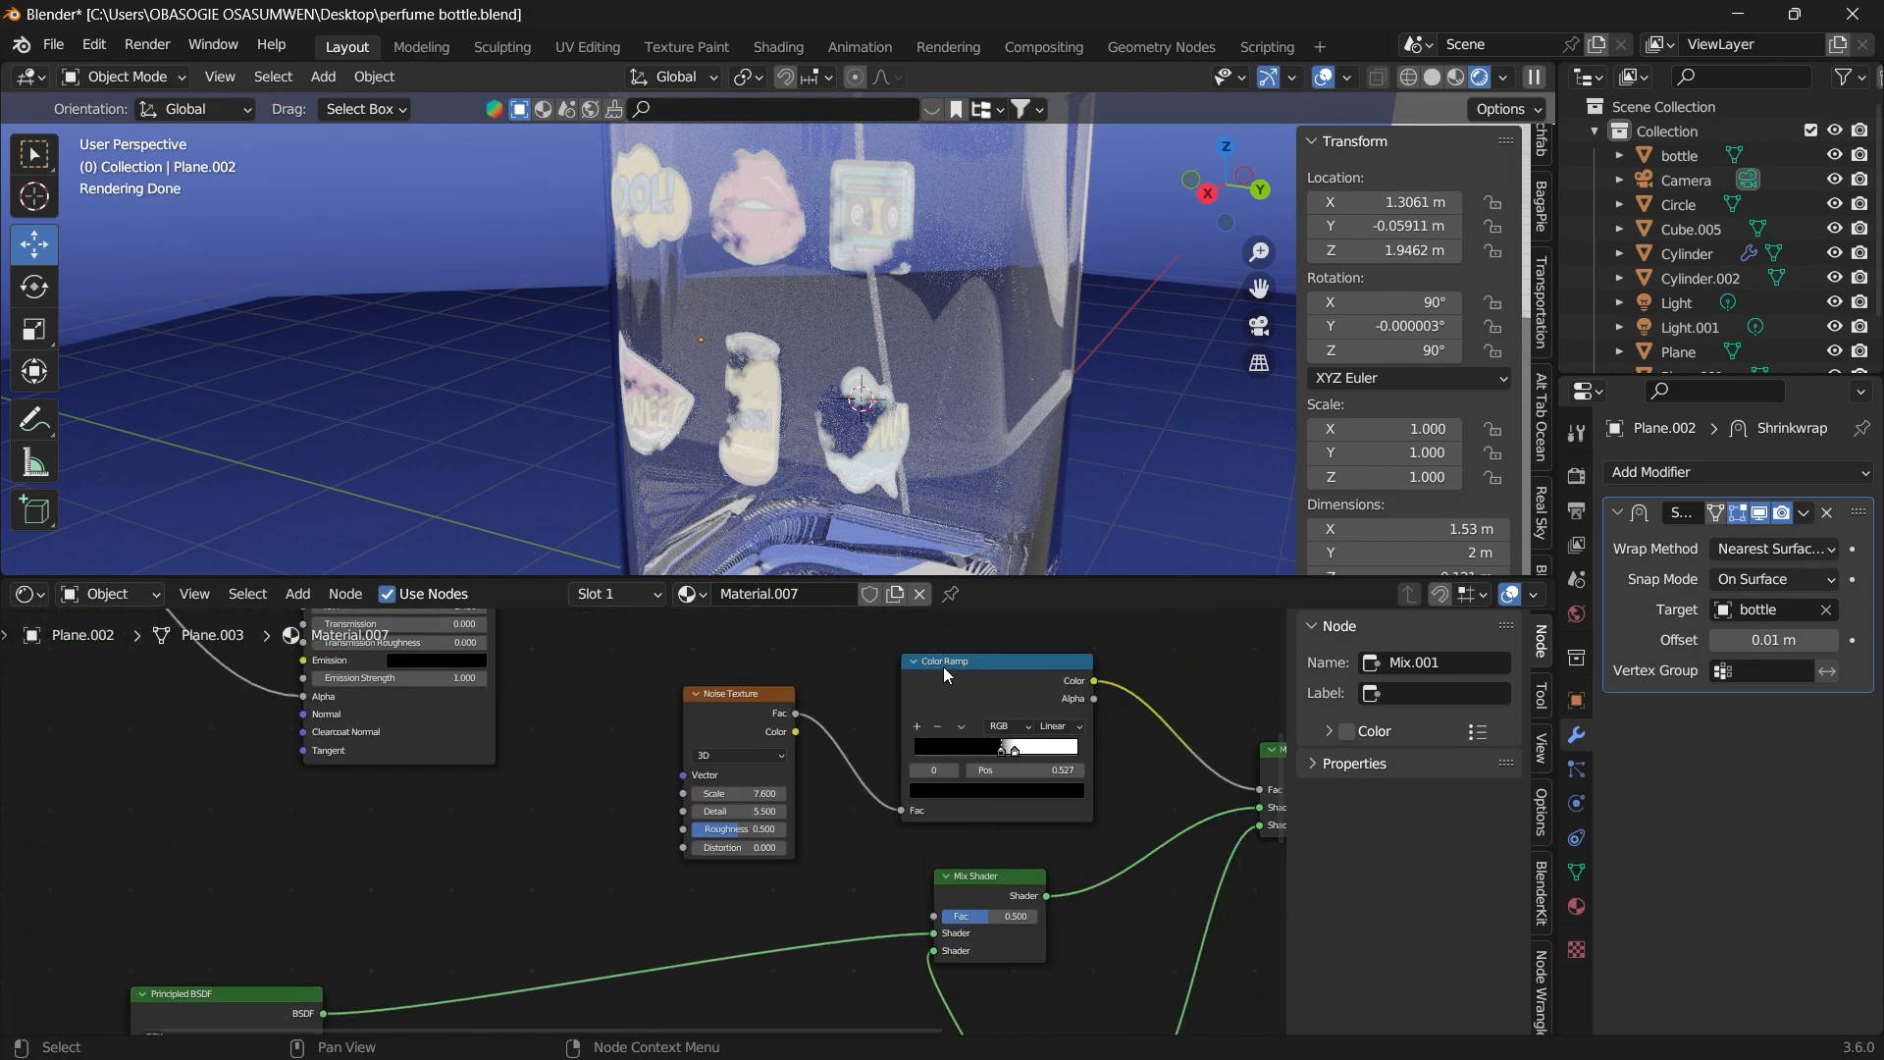
scroll(840, 856, "down", 2)
middle_click_drag(878, 845, 898, 778)
left_click(701, 699)
left_click(891, 645)
mouse_move(890, 645)
left_mouse_down()
mouse_move(870, 630)
mouse_move(857, 649)
left_mouse_up()
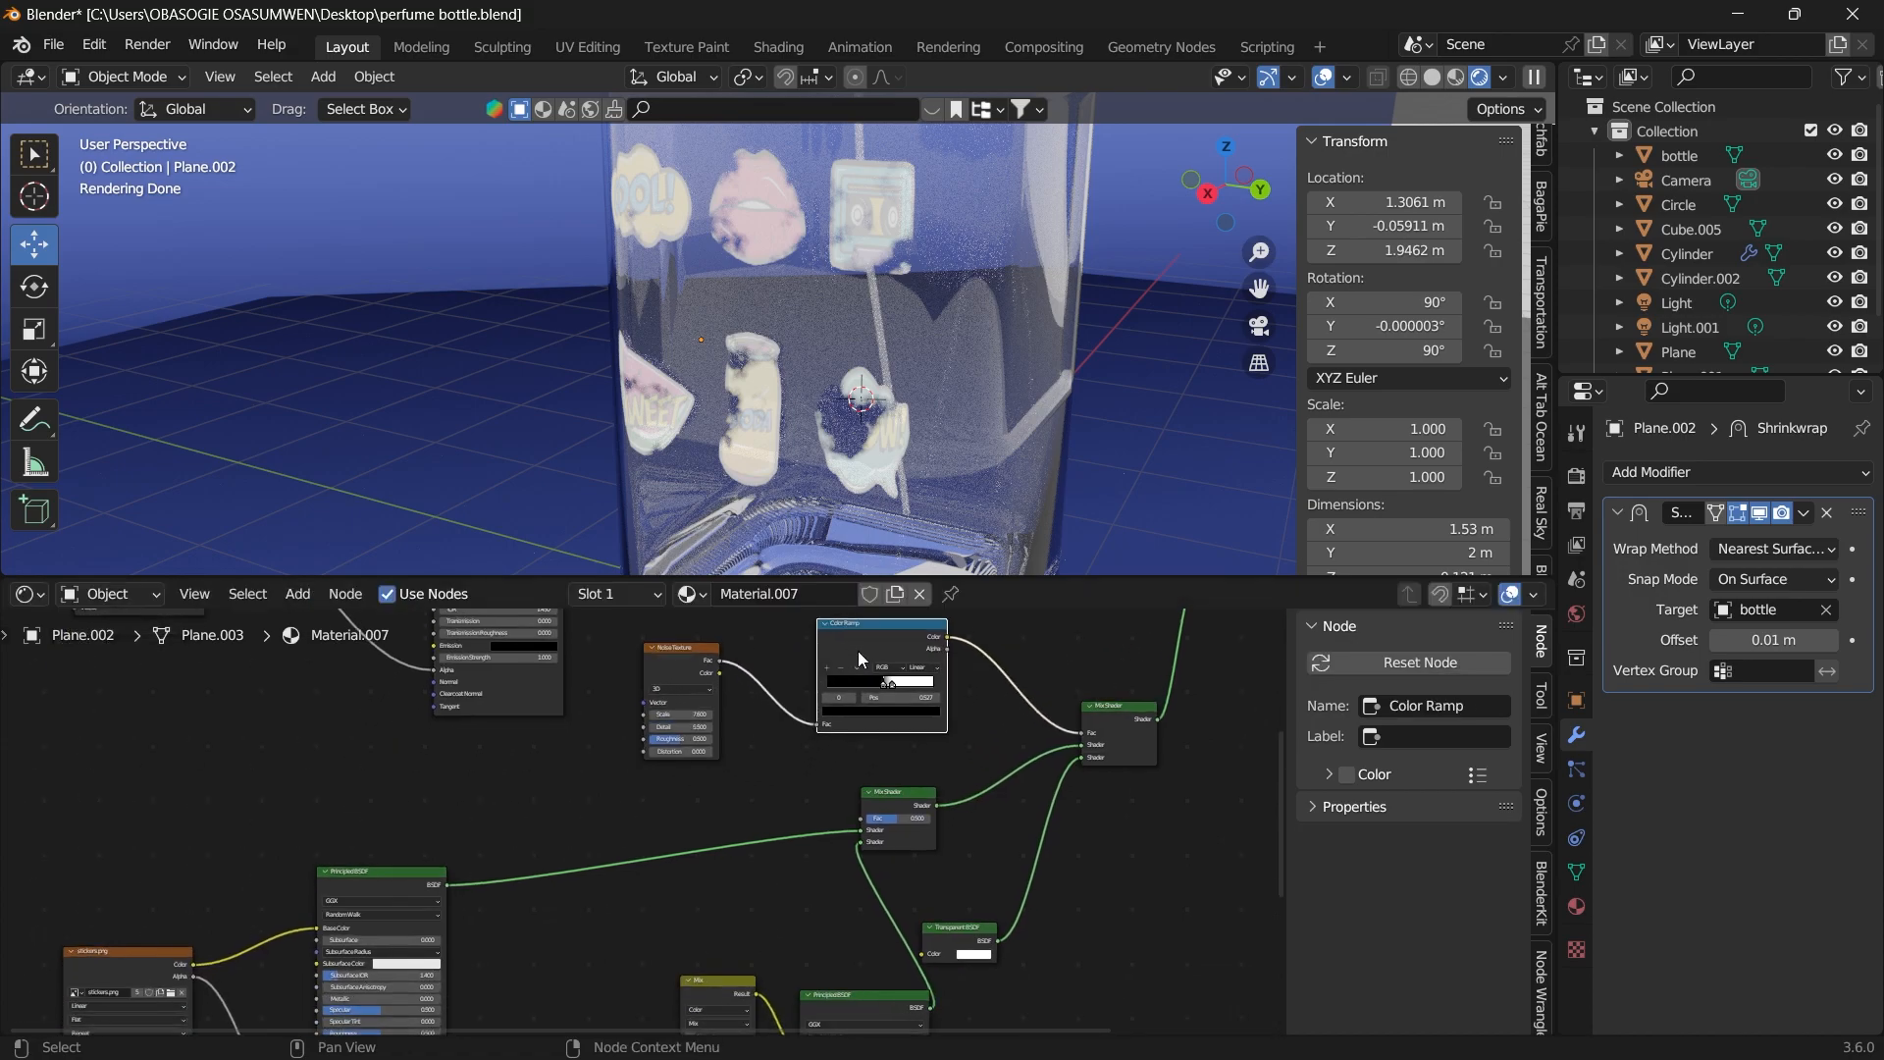
Duplicate the noise-driven Color Ramp and place the copy below the original, near the lower Mix Shader.
key("shift+d")
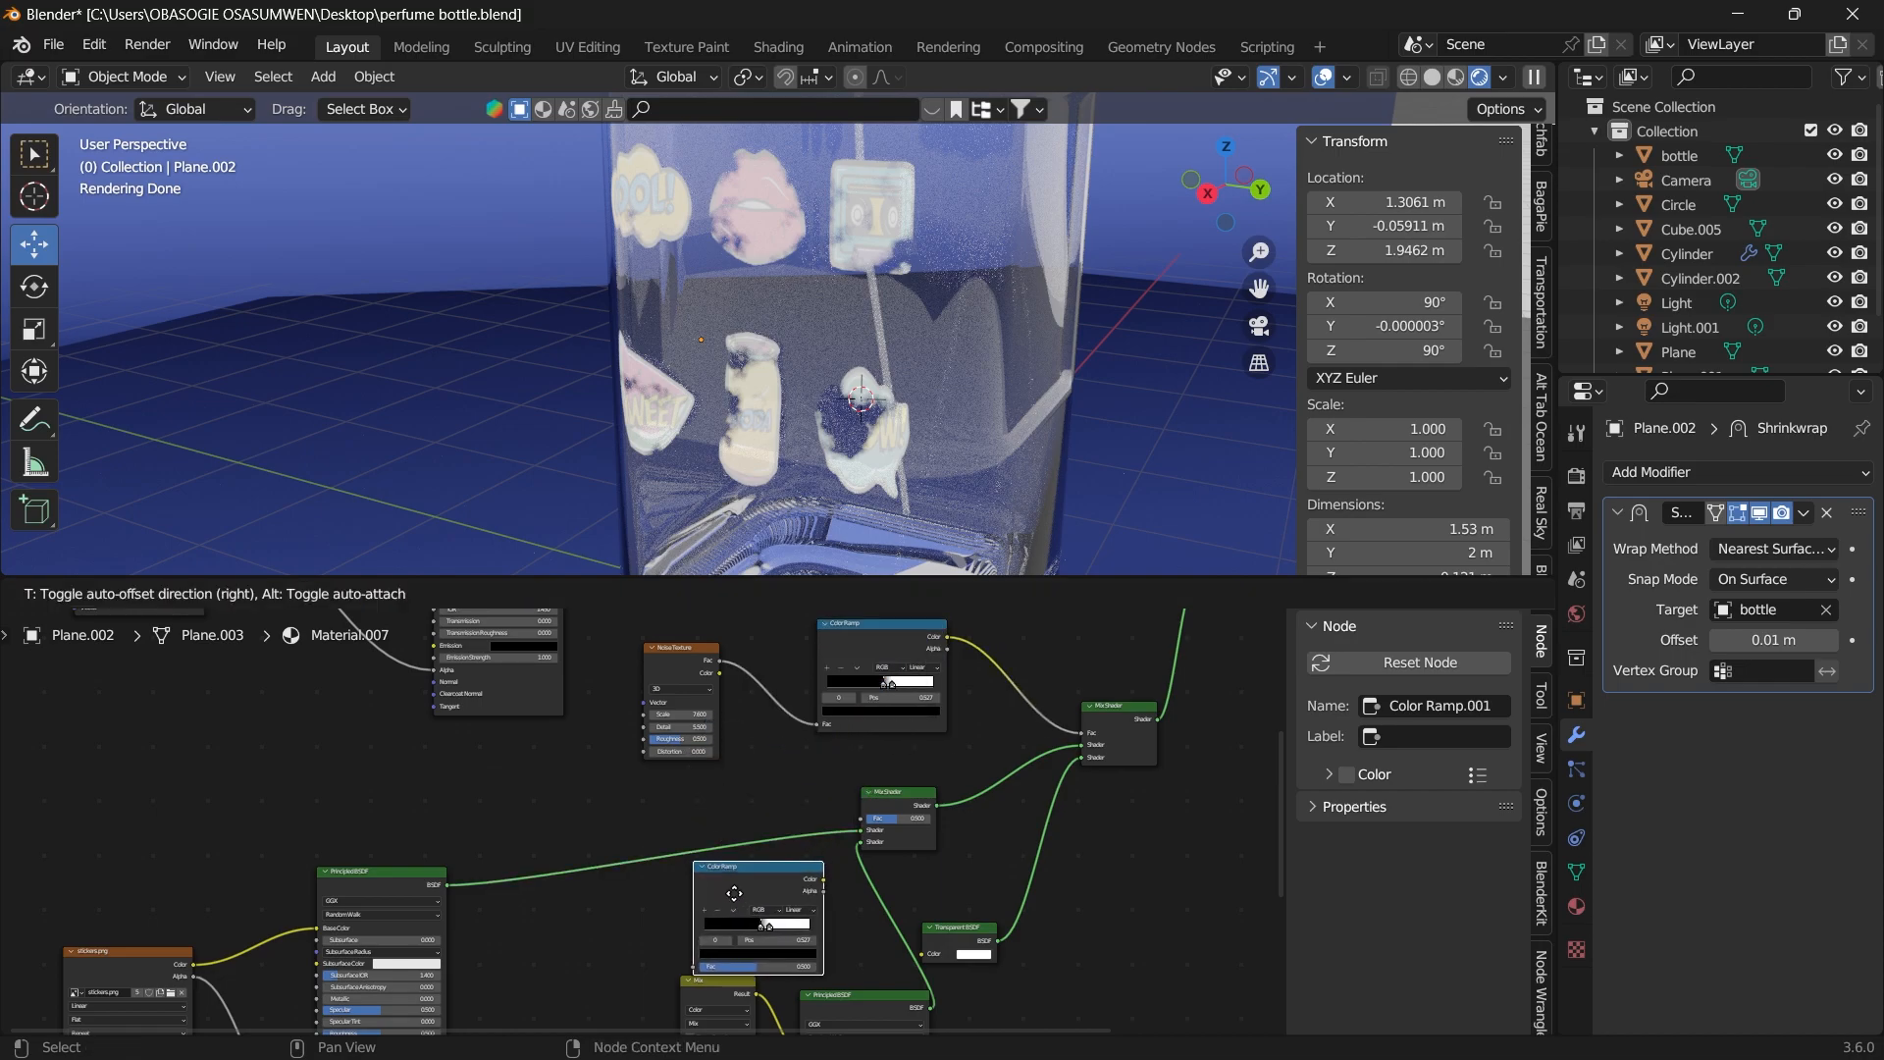
left_click(748, 883)
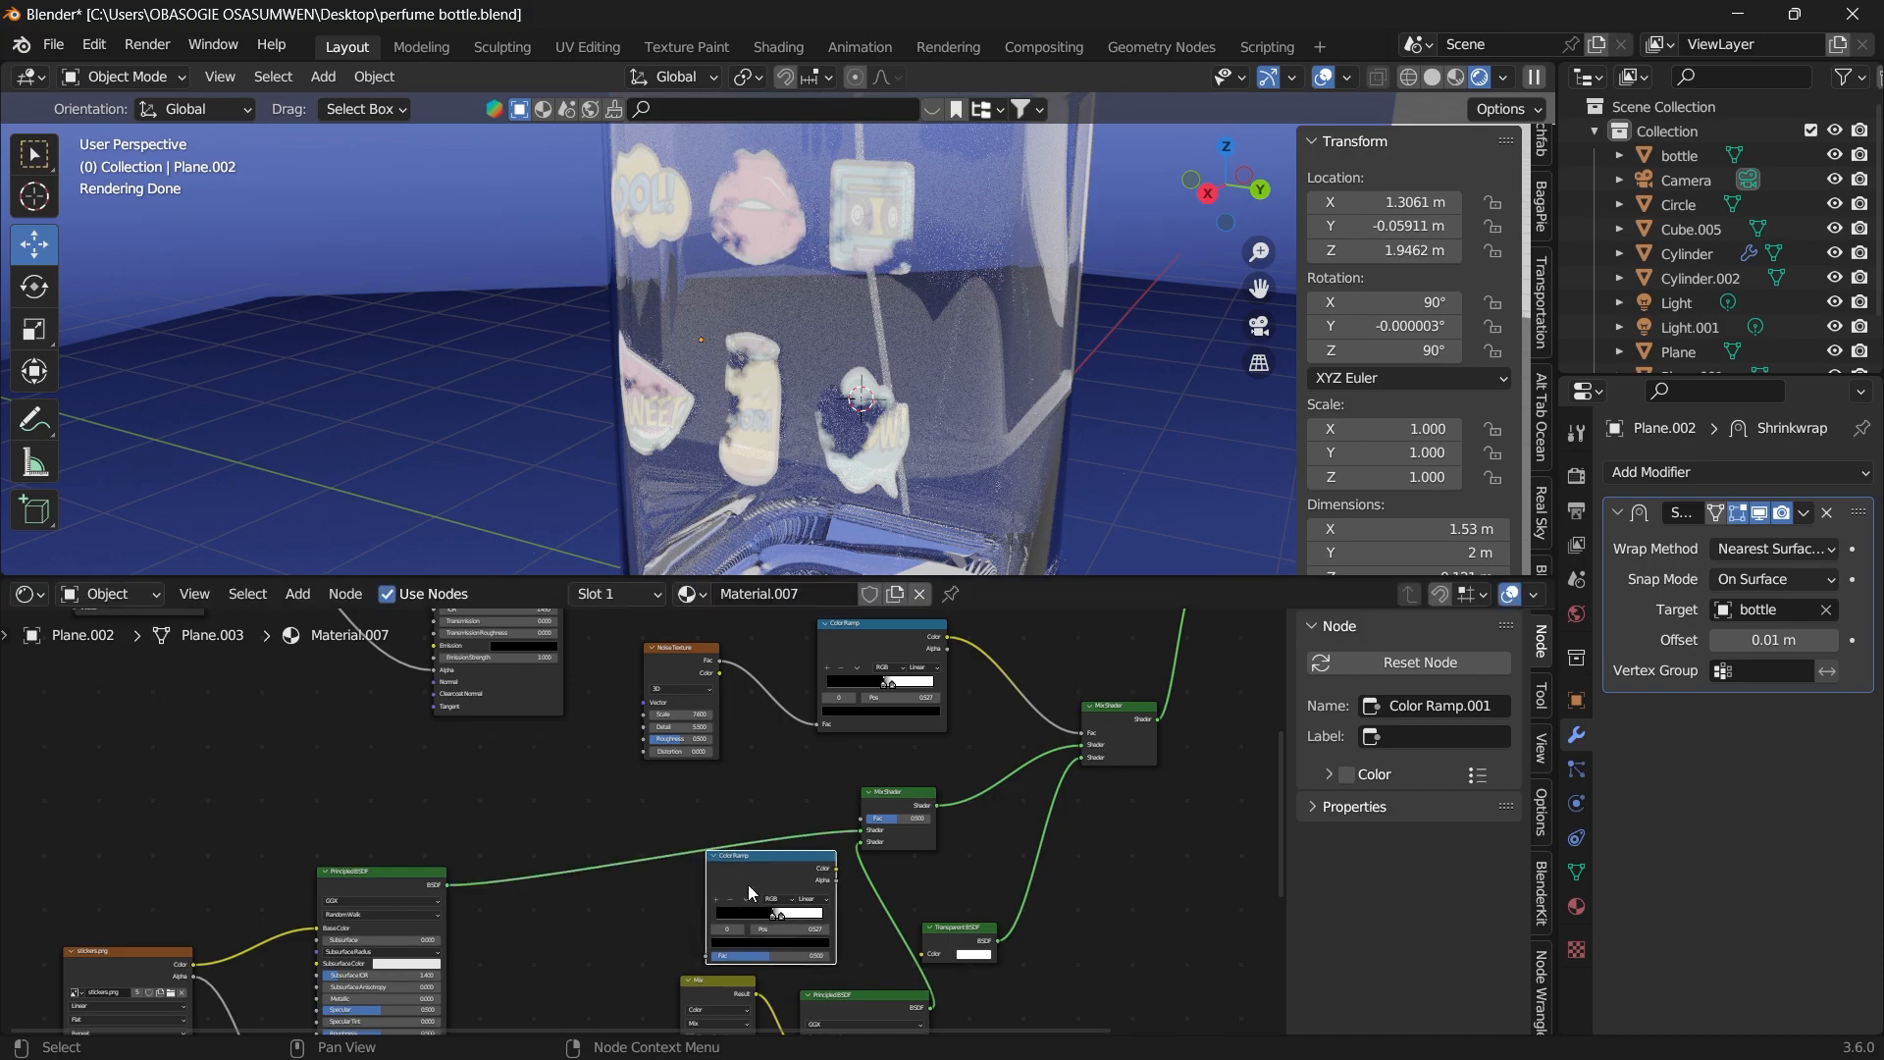
scroll(792, 792, "down", 3)
Space out the duplicated Color Ramp, the lower Mix Shader and the Transparent BSDF to make room for new links.
left_click_drag(694, 697, 807, 731)
left_click_drag(761, 908, 859, 834)
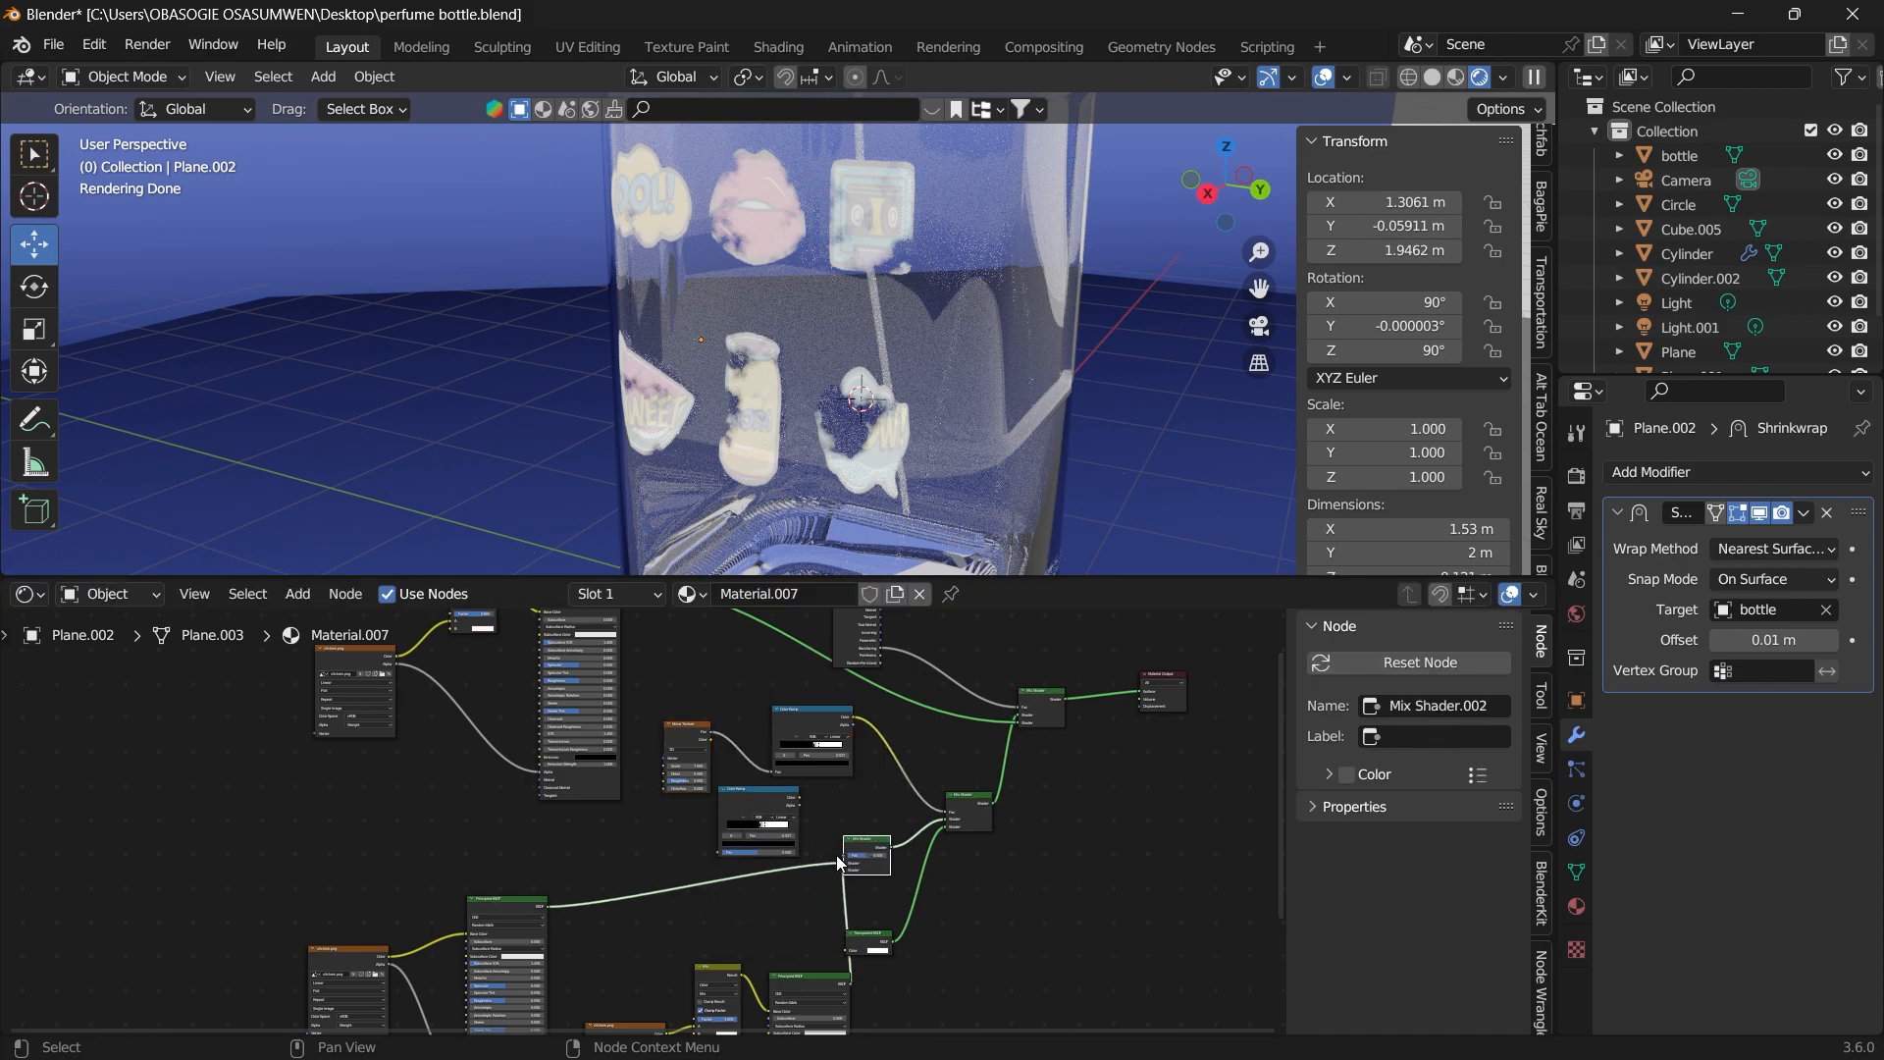
scroll(903, 942, "up", 1)
left_click_drag(901, 942, 1002, 947)
scroll(903, 833, "up", 2)
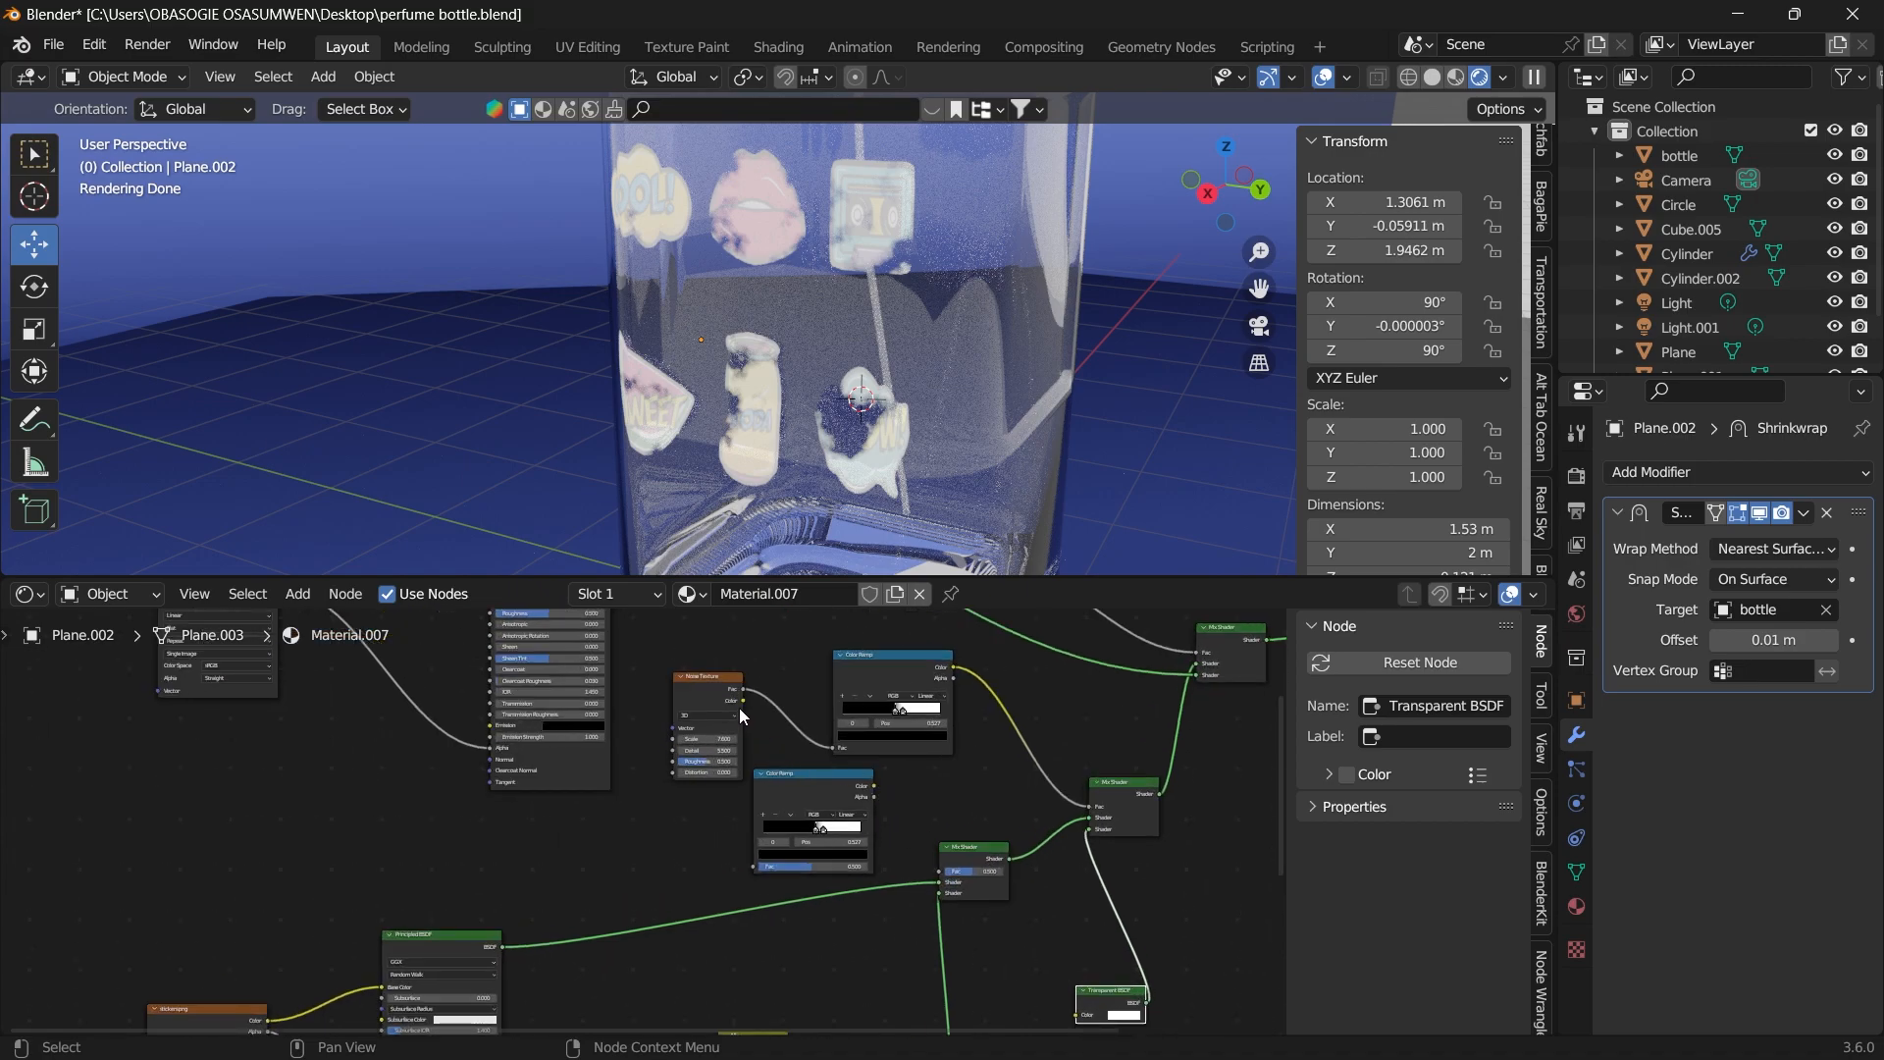
Connect the Noise Texture's Fac output to the duplicated Color Ramp's Fac, and its Color output to the lower Mix Shader's Fac.
scroll(740, 707, "up", 1)
left_click_drag(769, 668, 782, 879)
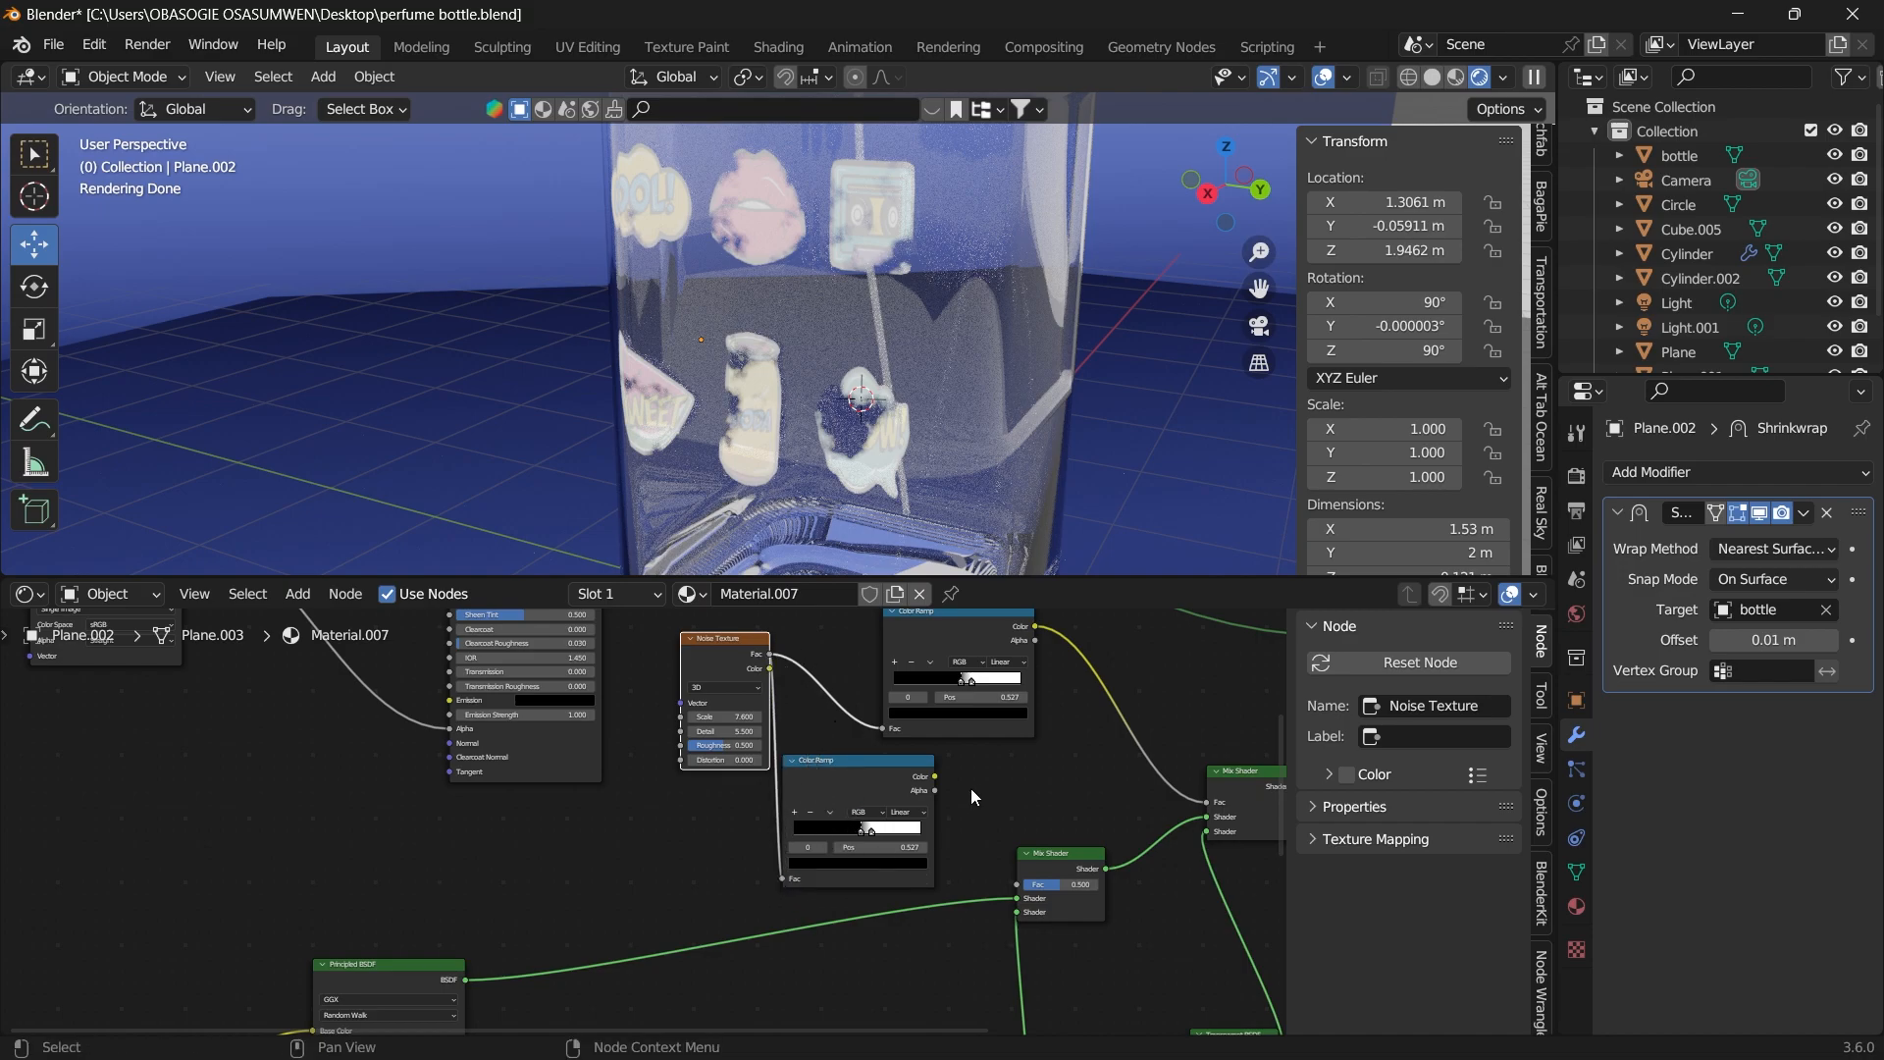
left_click_drag(934, 775, 1012, 887)
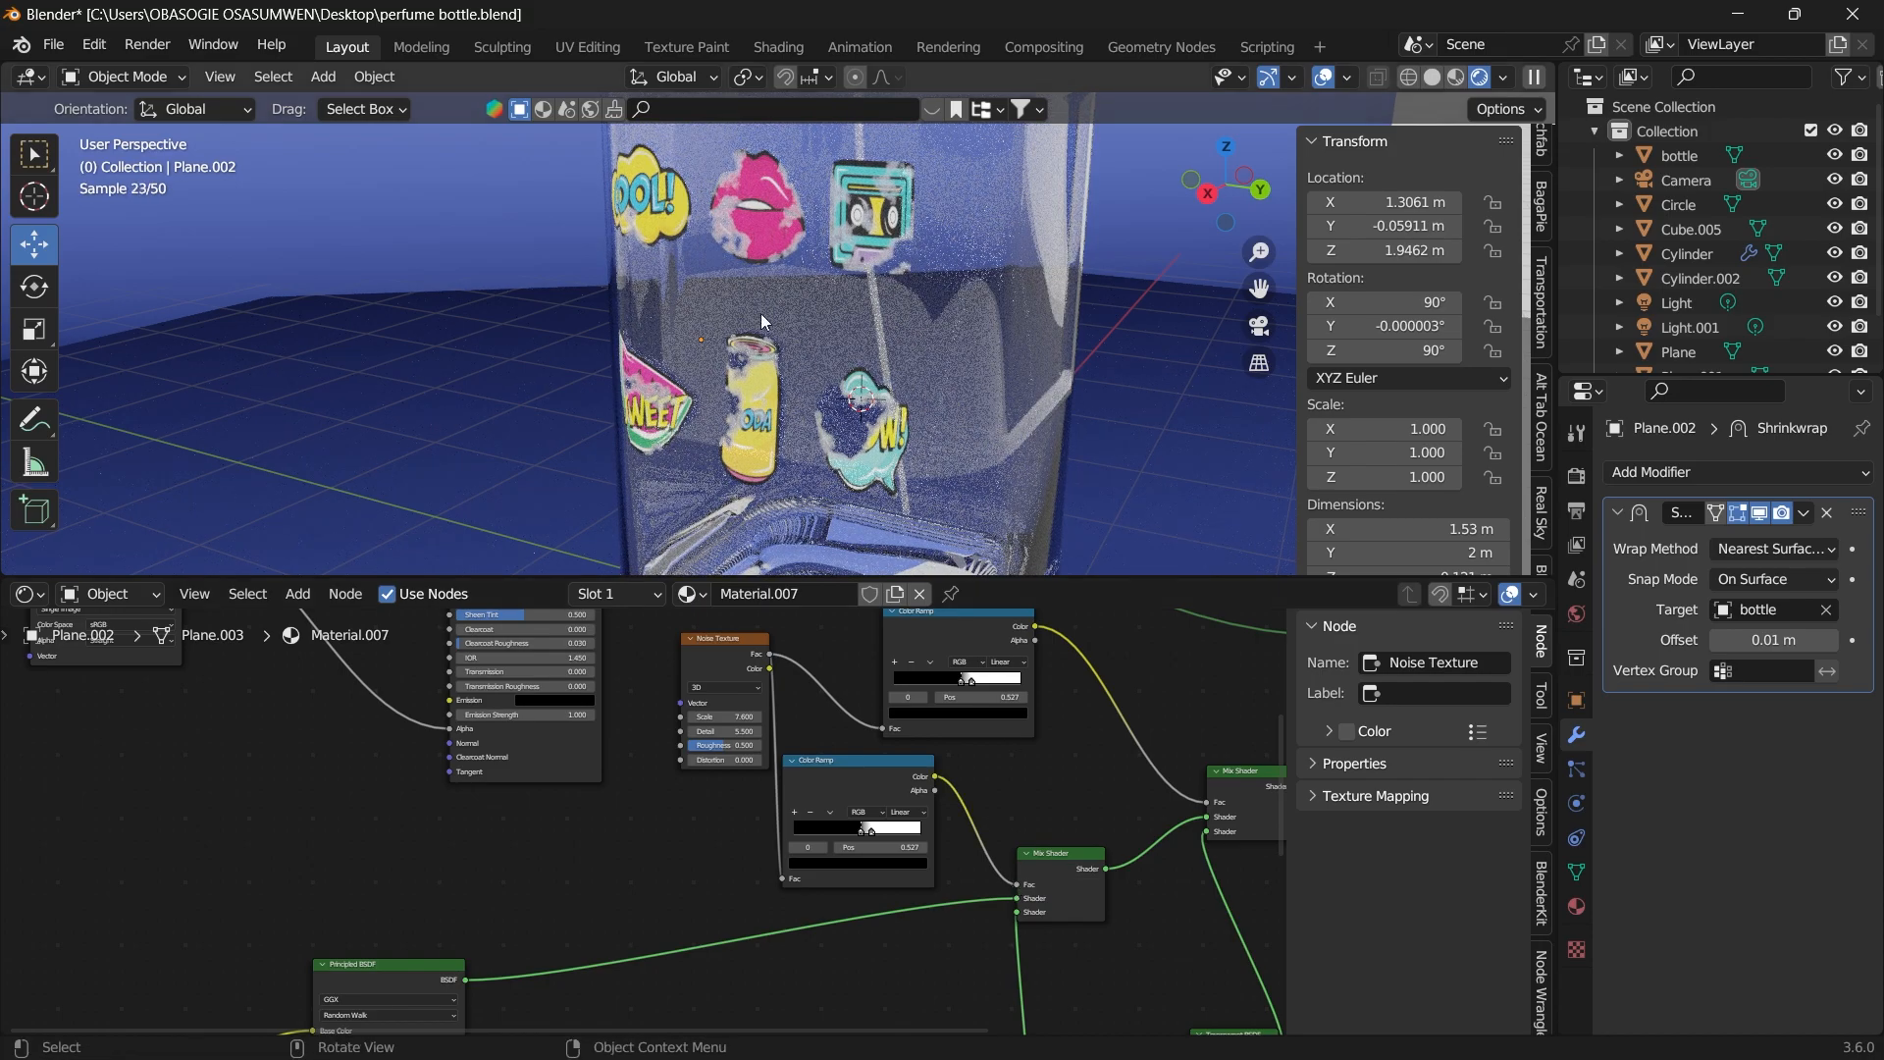
scroll(847, 424, "up", 3)
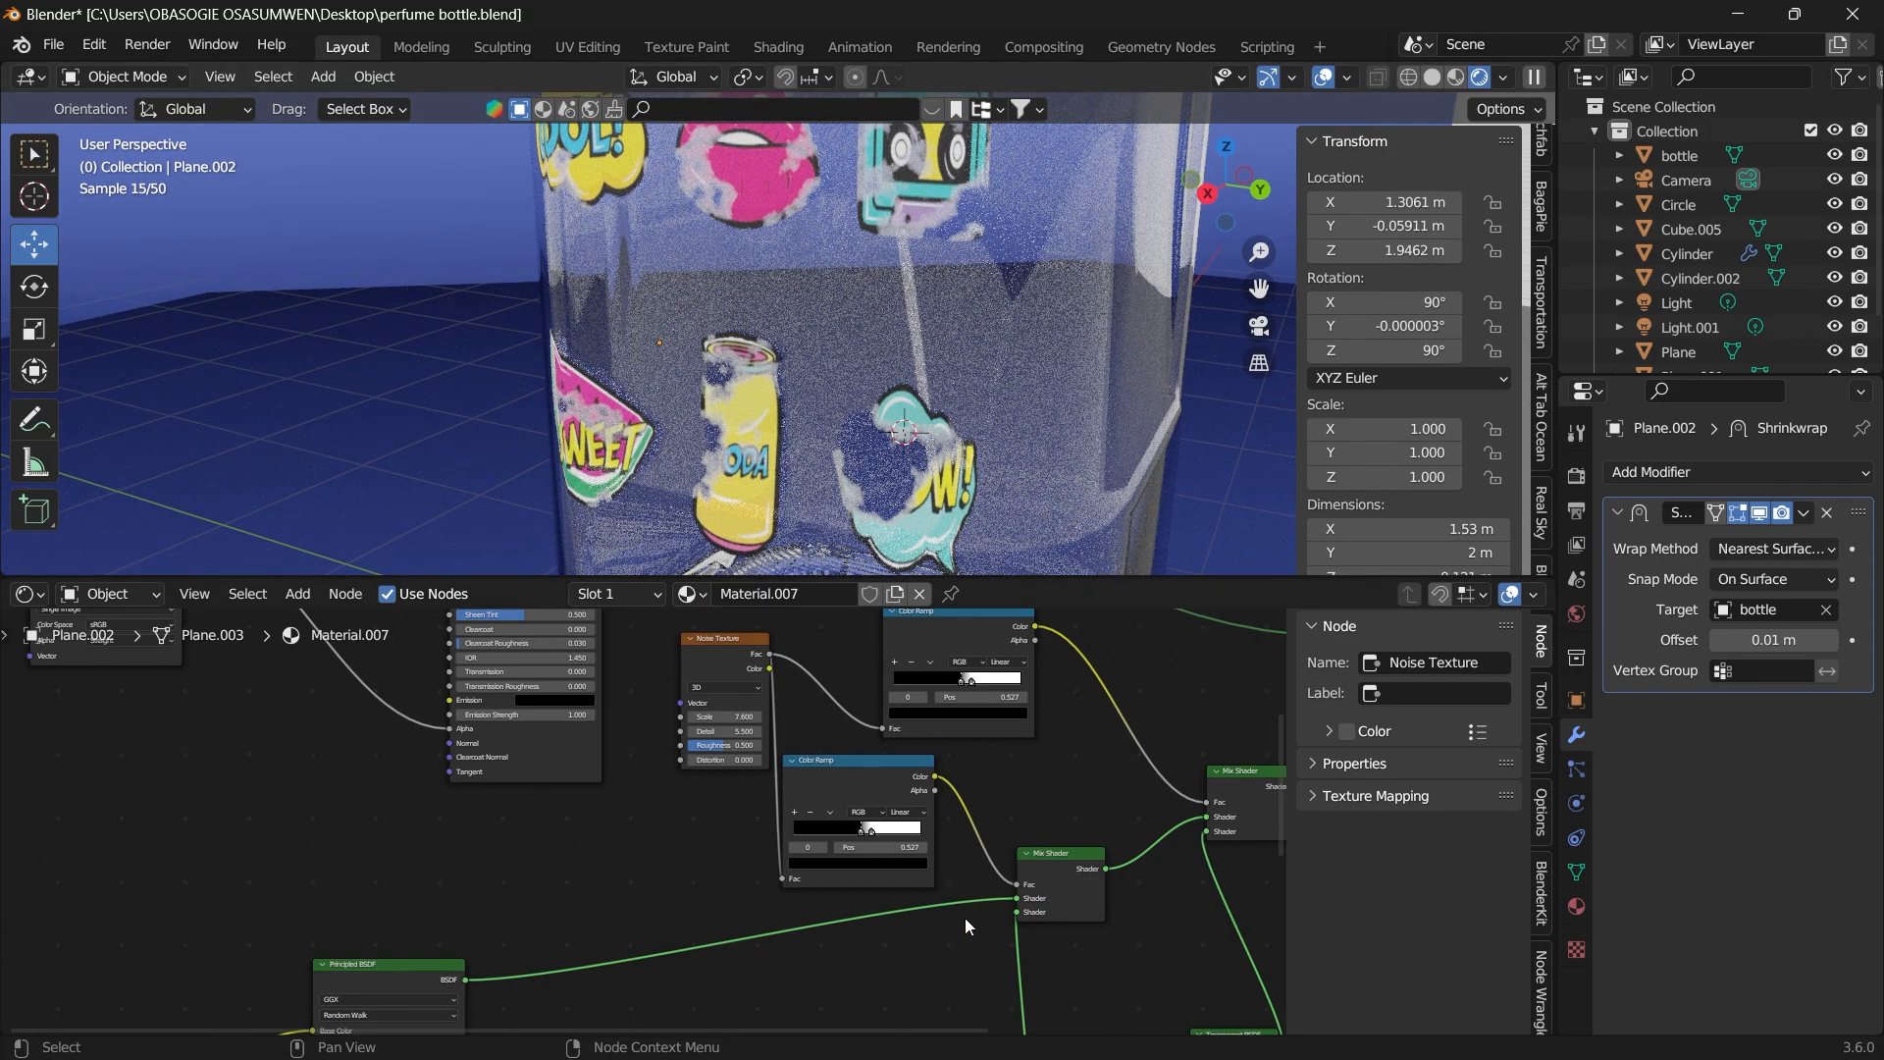
Move the duplicated Color Ramp's white stop slightly closer to the black stop to sharpen the transition.
middle_click_drag(951, 901, 879, 726)
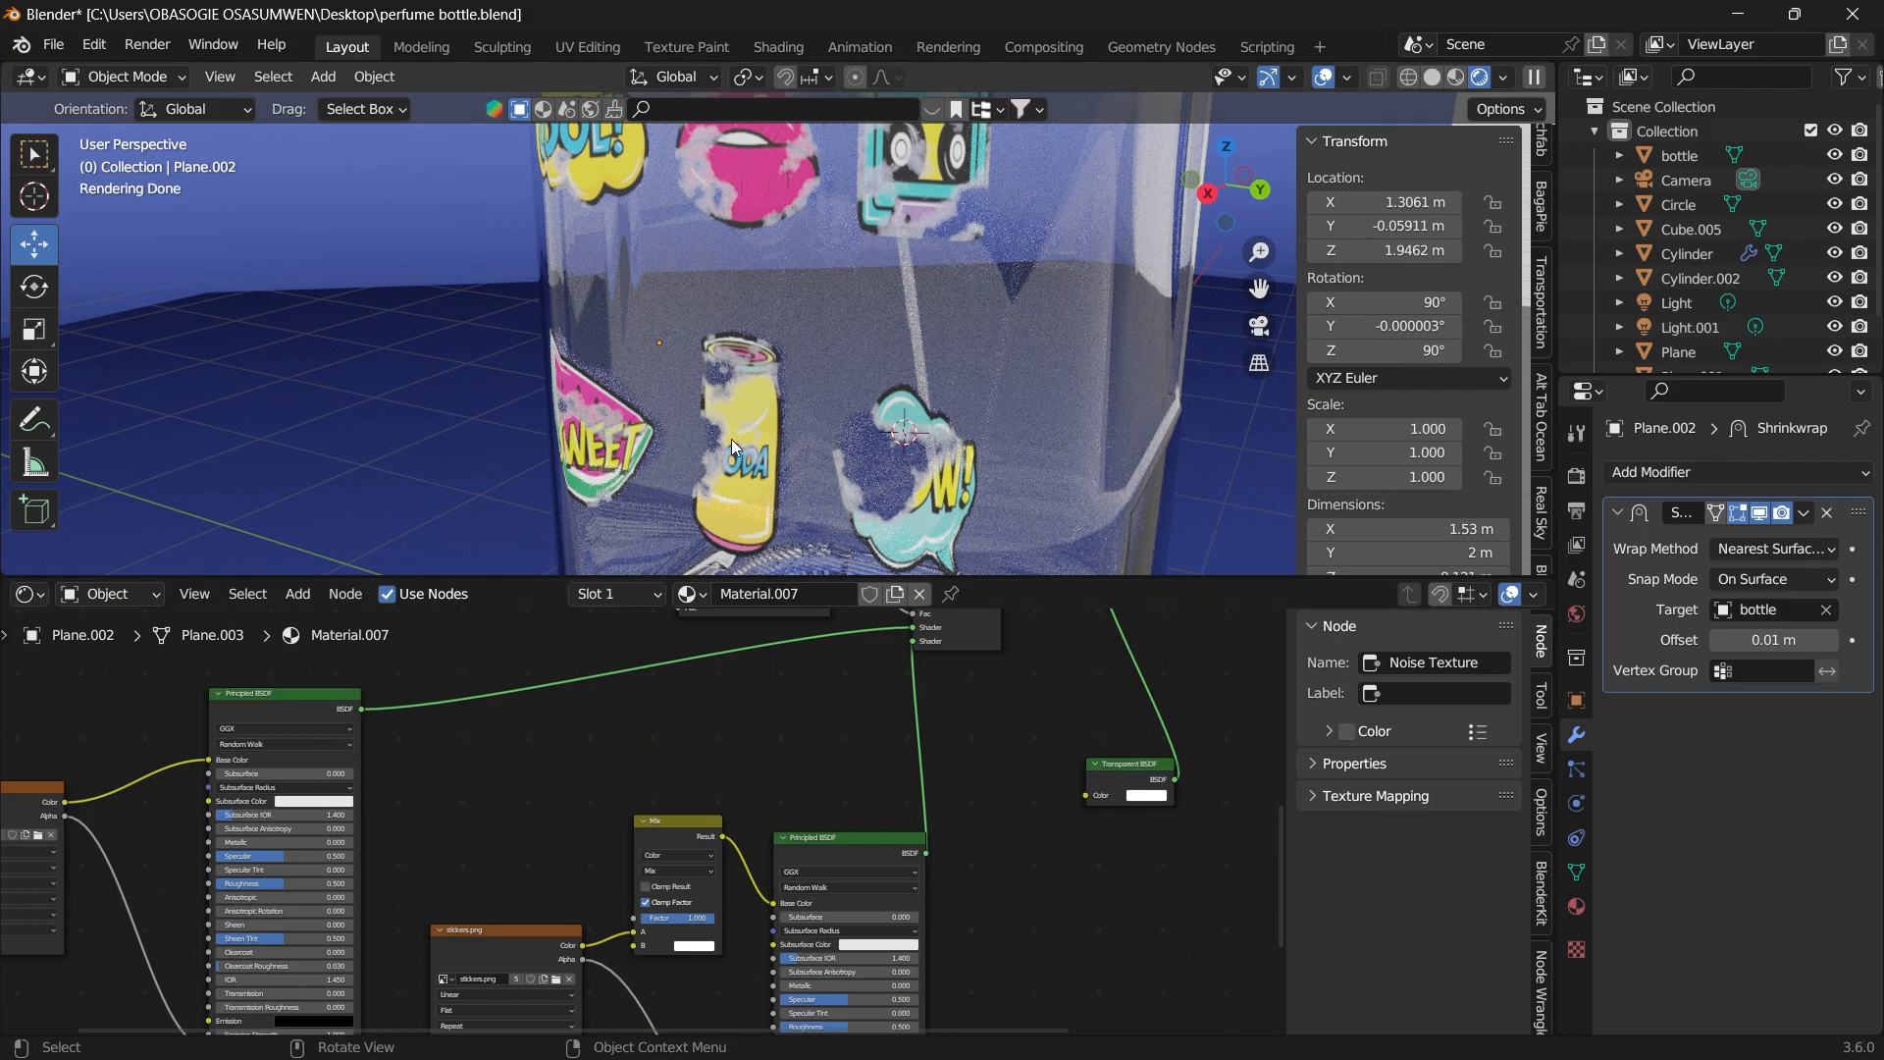
middle_click_drag(957, 766, 980, 749)
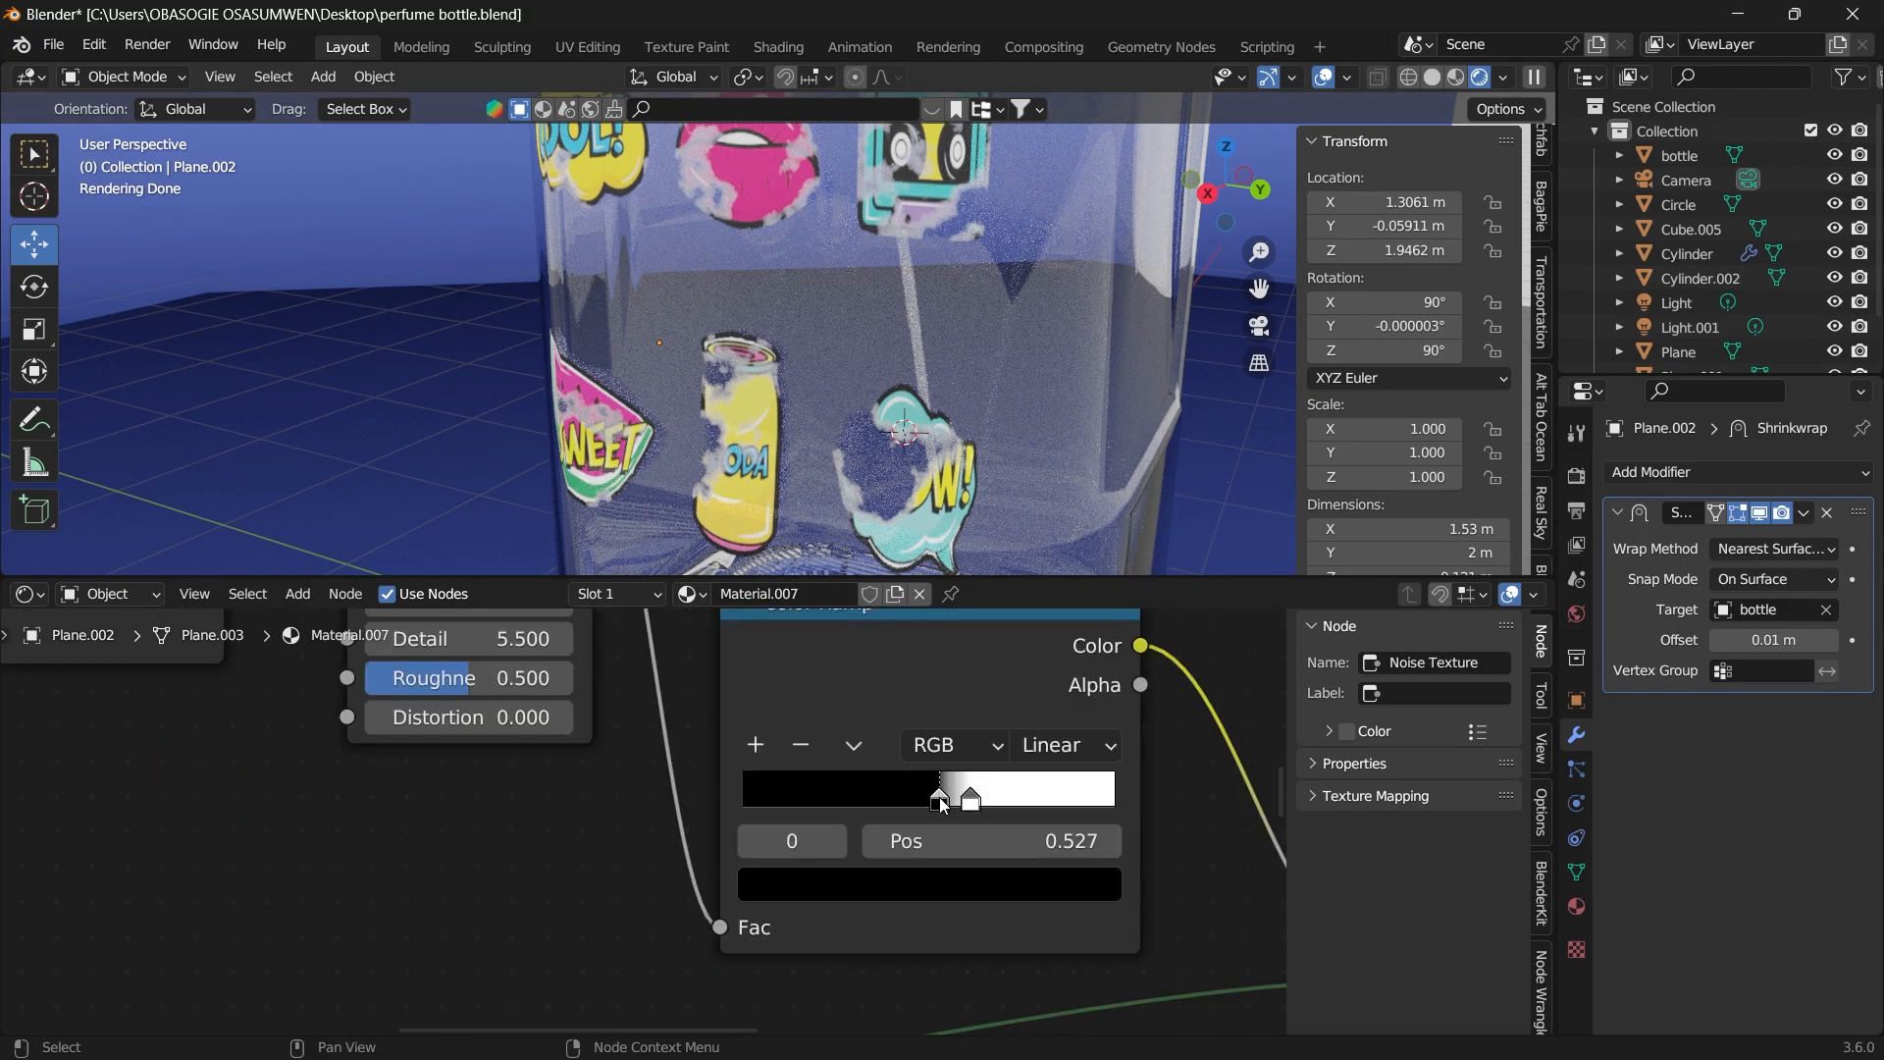
scroll(861, 844, "down", 4)
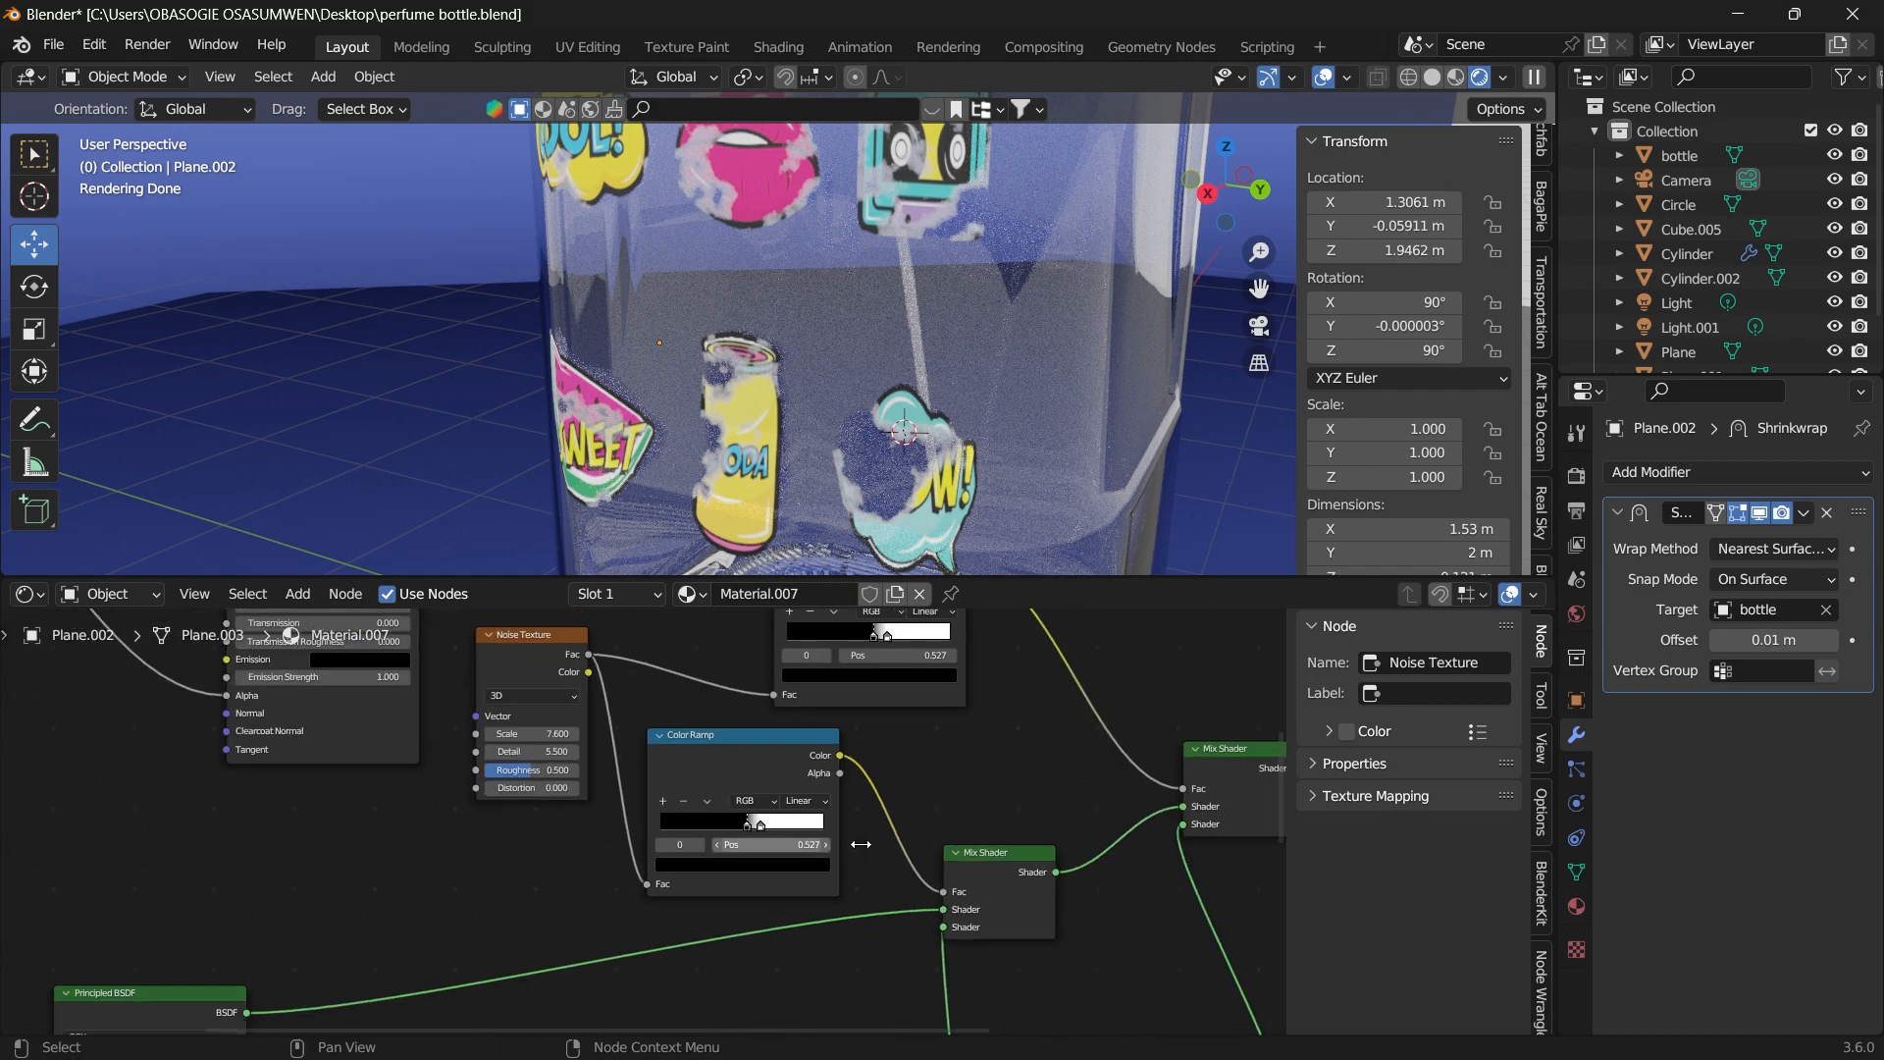
scroll(885, 847, "up", 4)
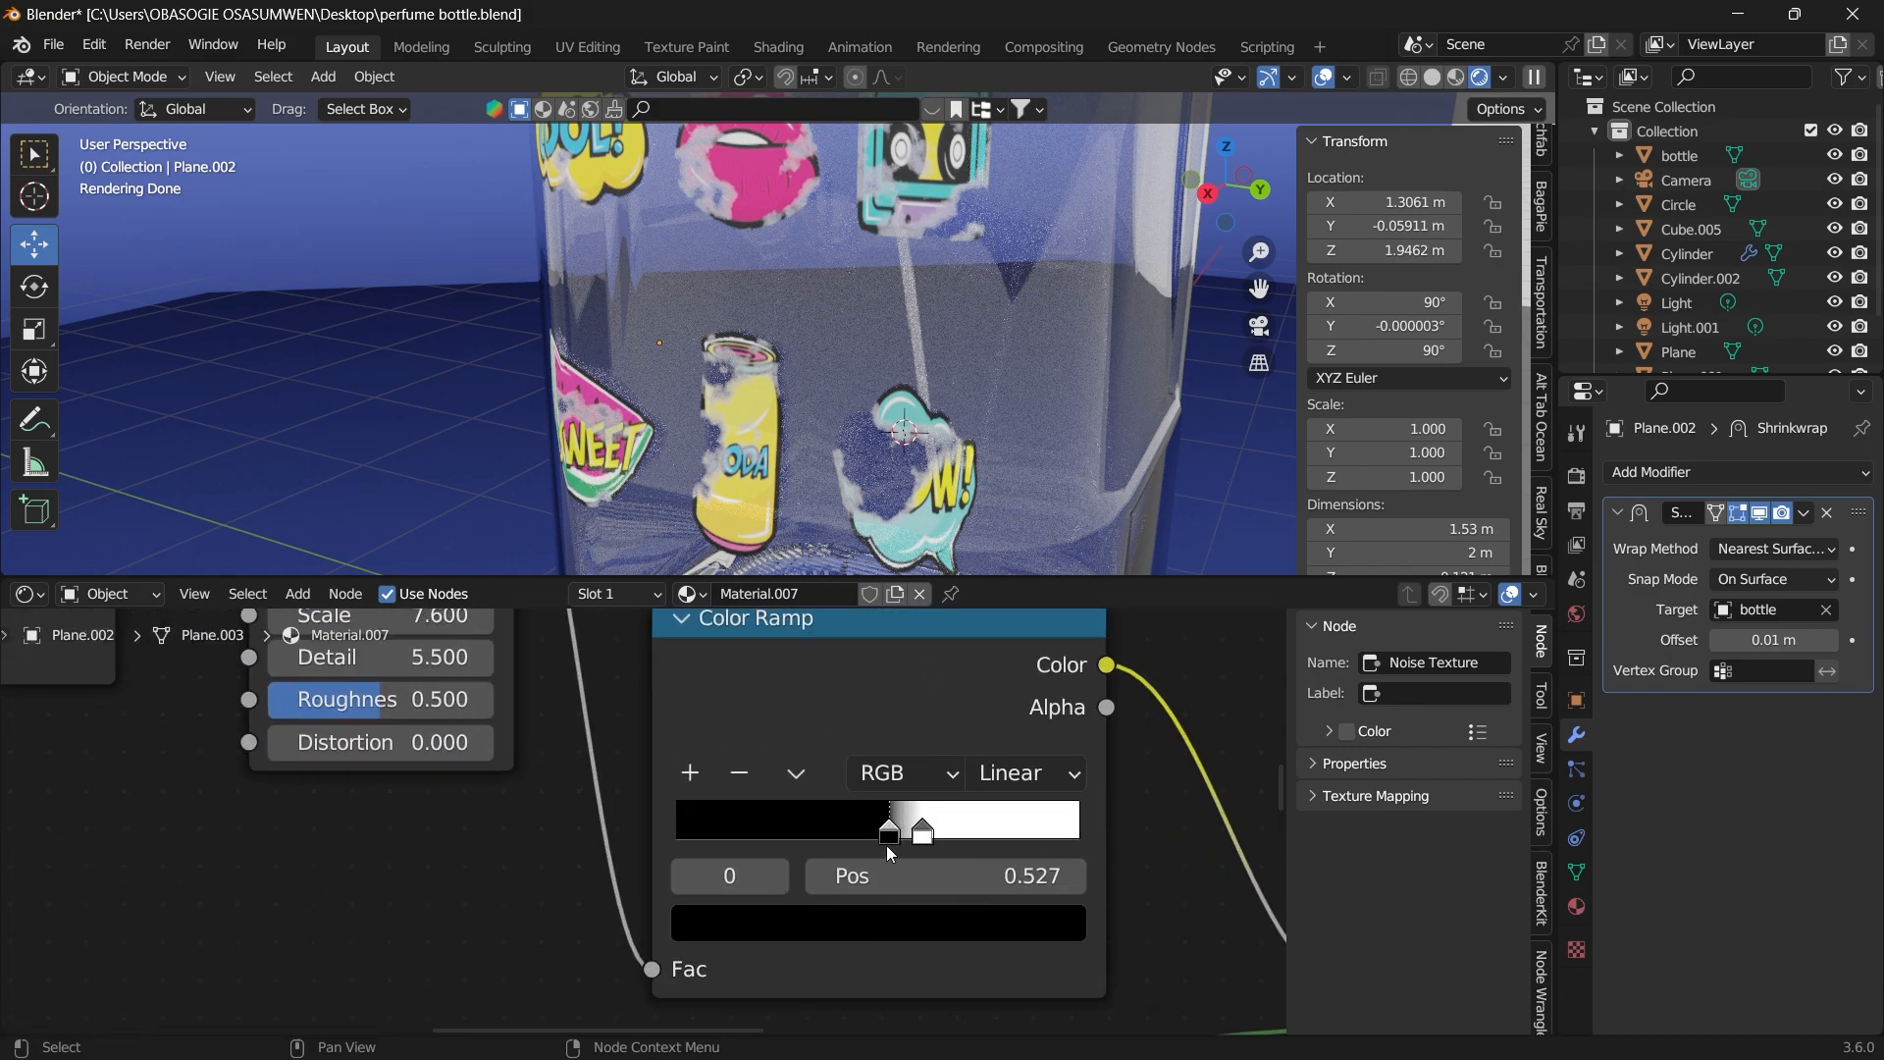
mouse_move(891, 832)
left_mouse_down()
mouse_move(949, 833)
mouse_move(883, 834)
left_mouse_up()
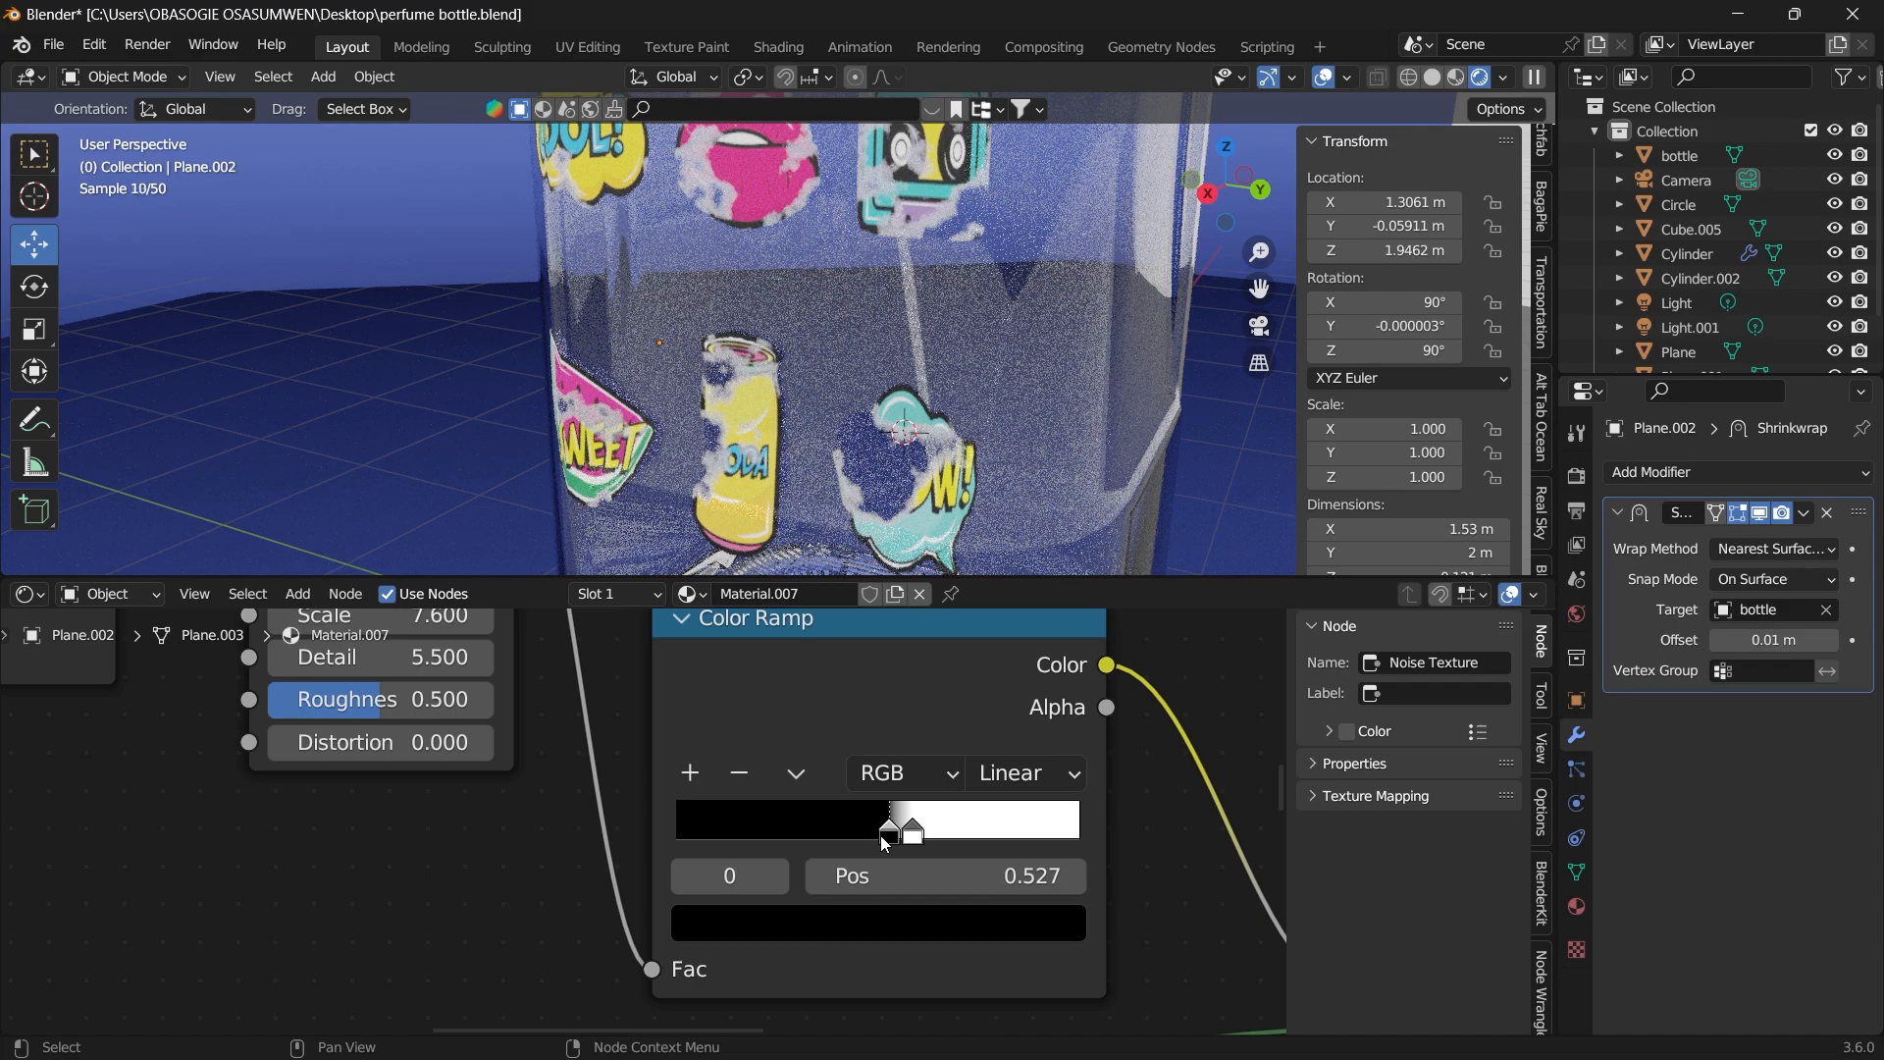
middle_click_drag(900, 703, 932, 782)
scroll(686, 777, "down", 5)
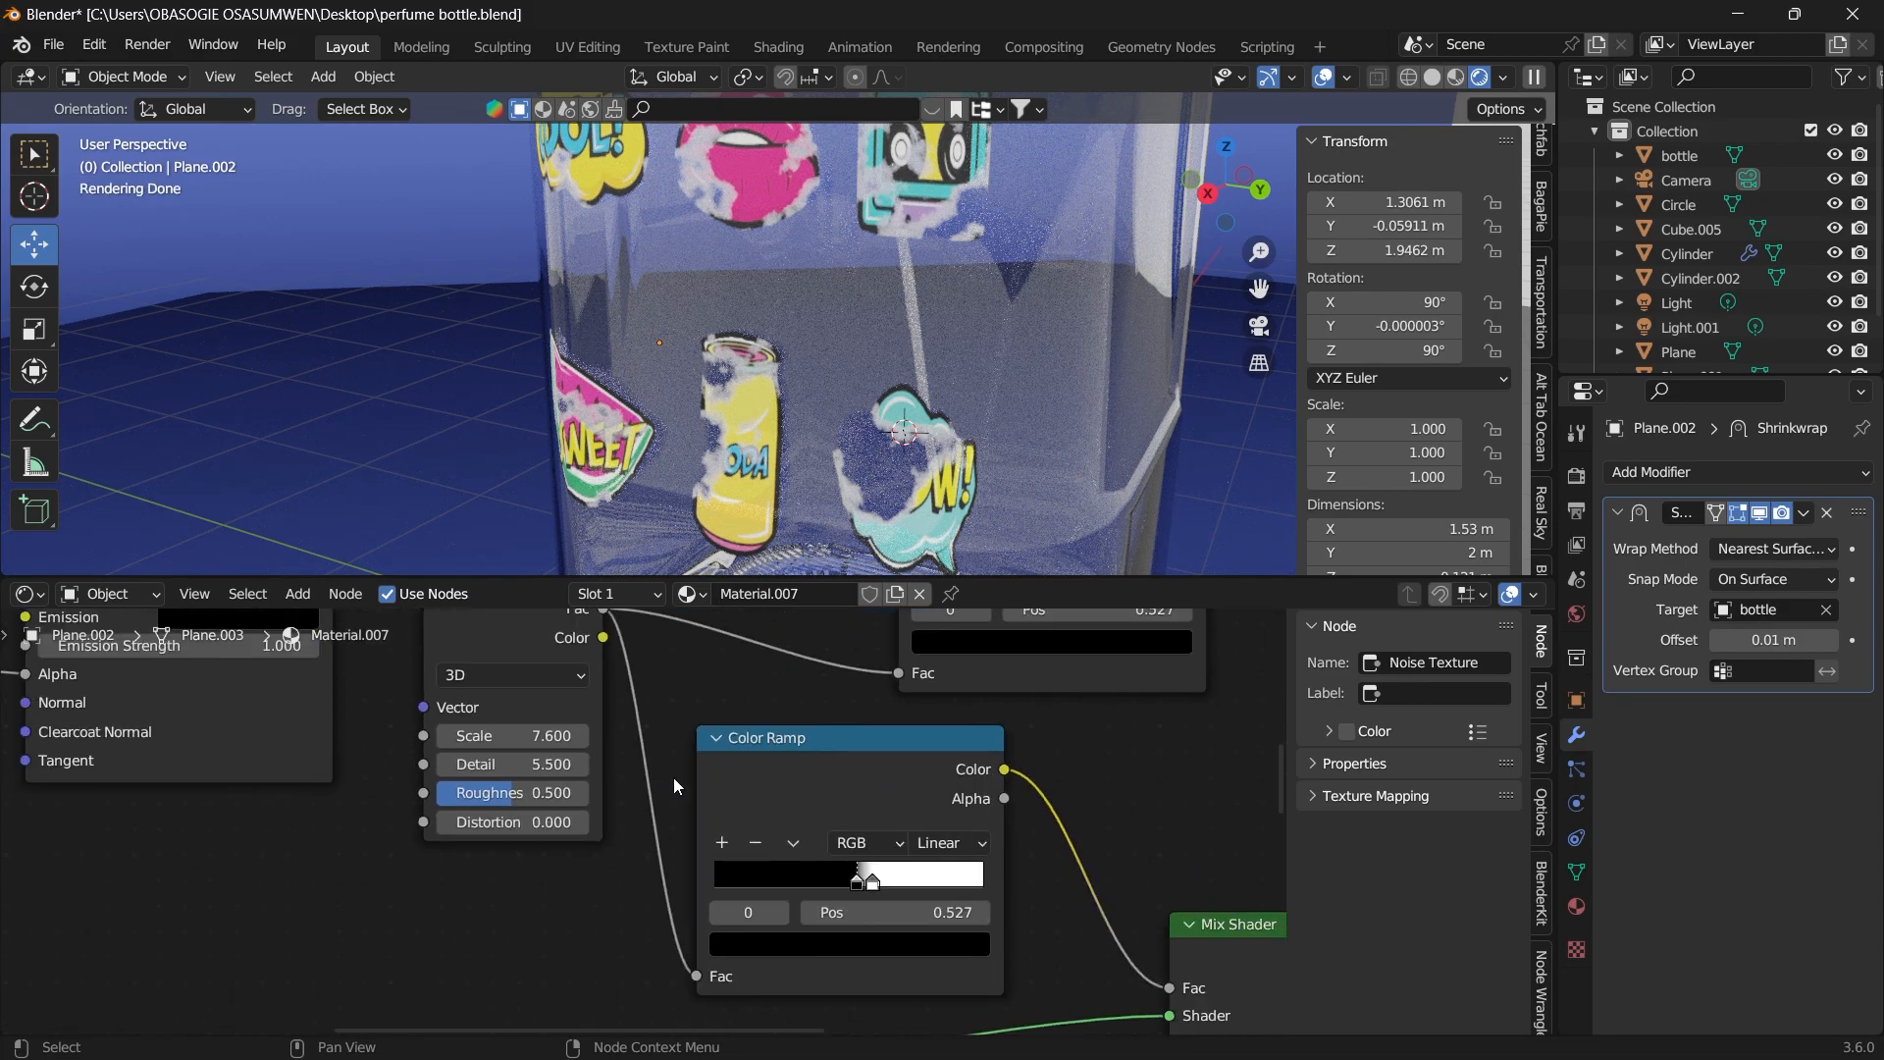
Set the Noise Texture's Detail to 9.700.
middle_click_drag(581, 773, 707, 774)
scroll(706, 773, "up", 1)
scroll(706, 773, "up", 1)
left_click_drag(691, 753, 722, 753)
scroll(879, 450, "up", 5)
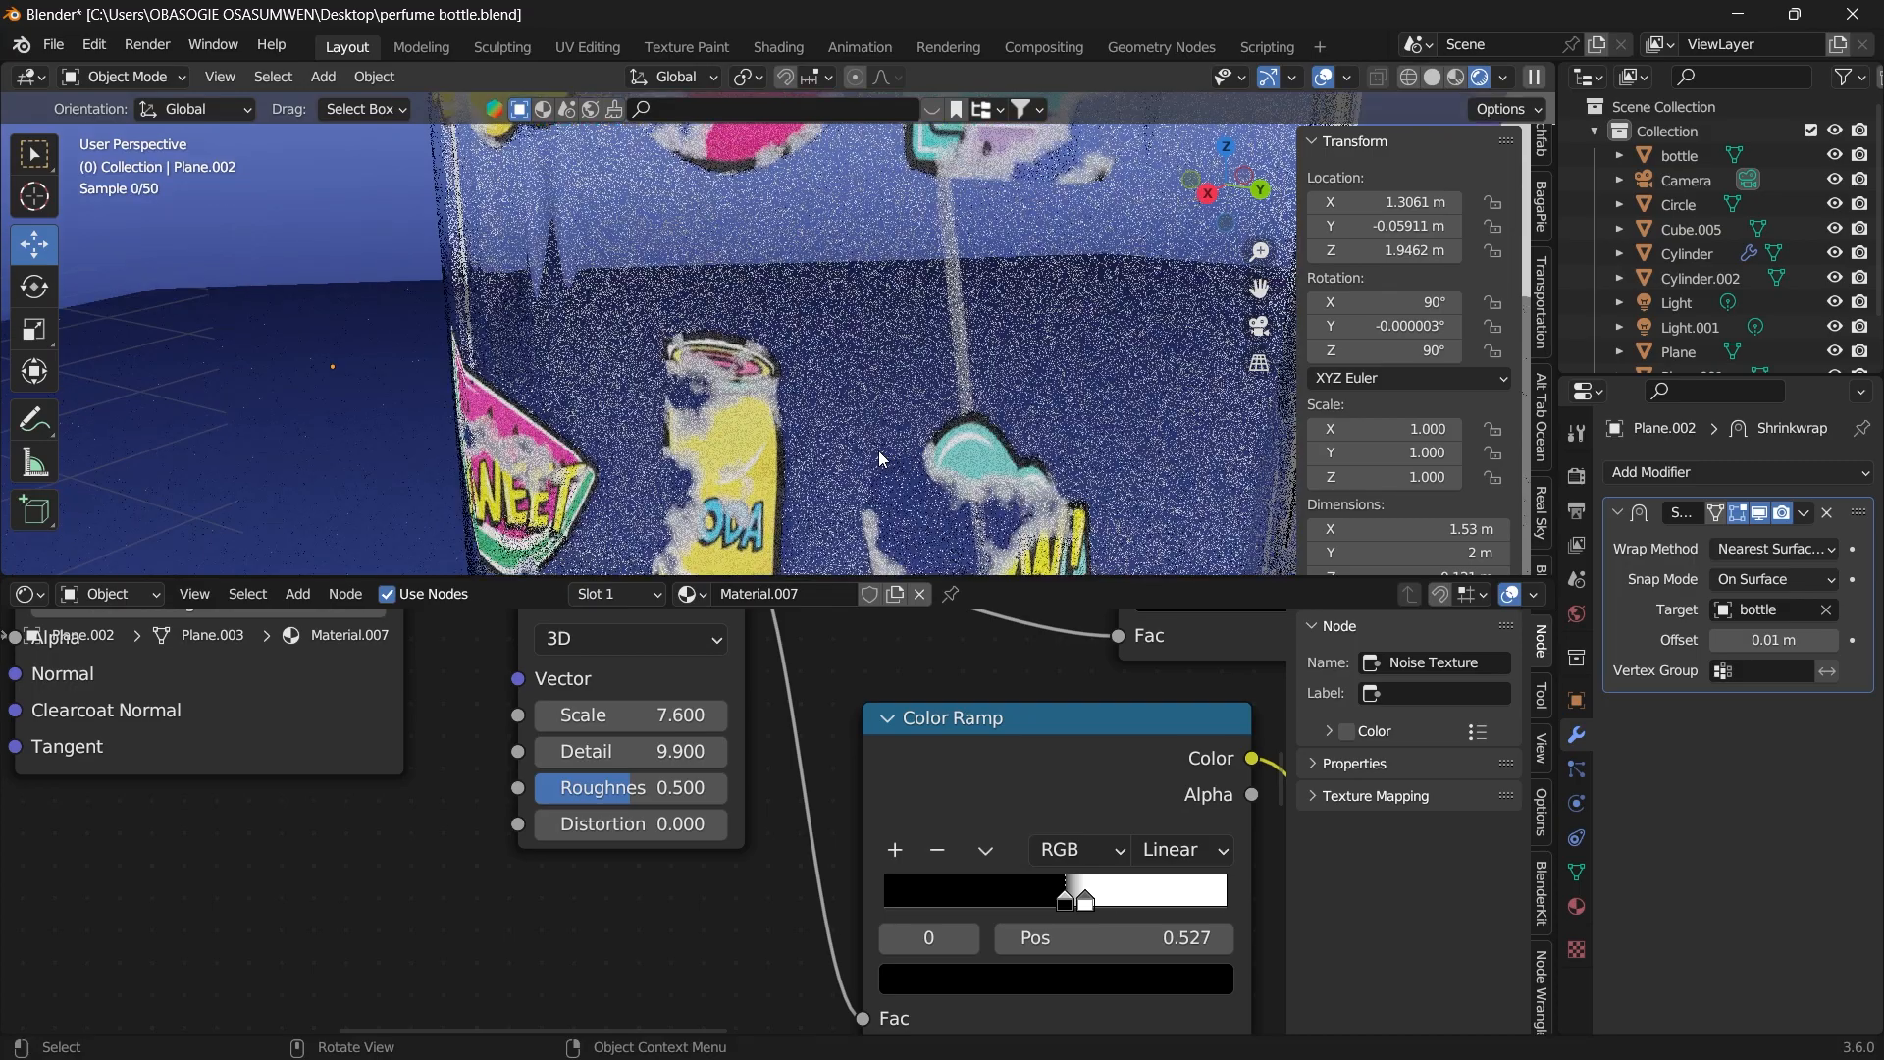
left_click_drag(627, 751, 686, 751)
scroll(763, 520, "down", 5)
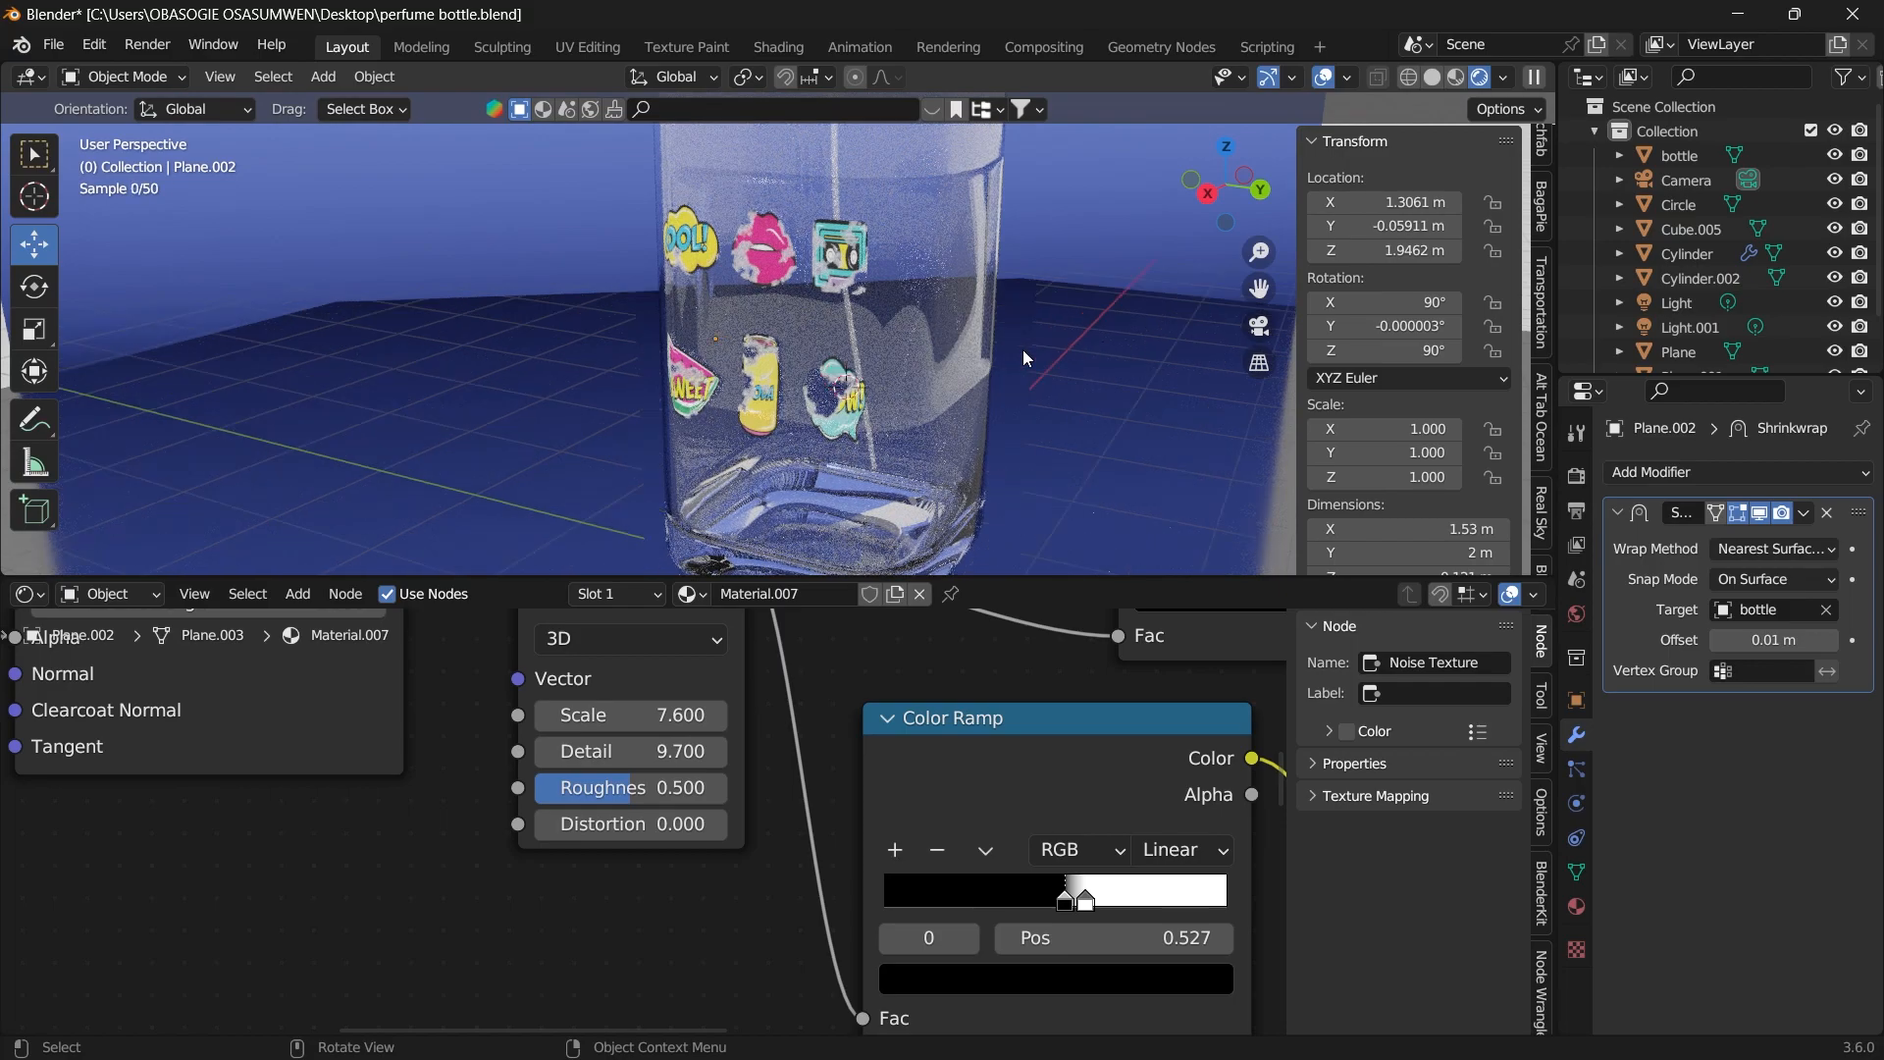
scroll(903, 473, "up", 1)
scroll(796, 420, "up", 2)
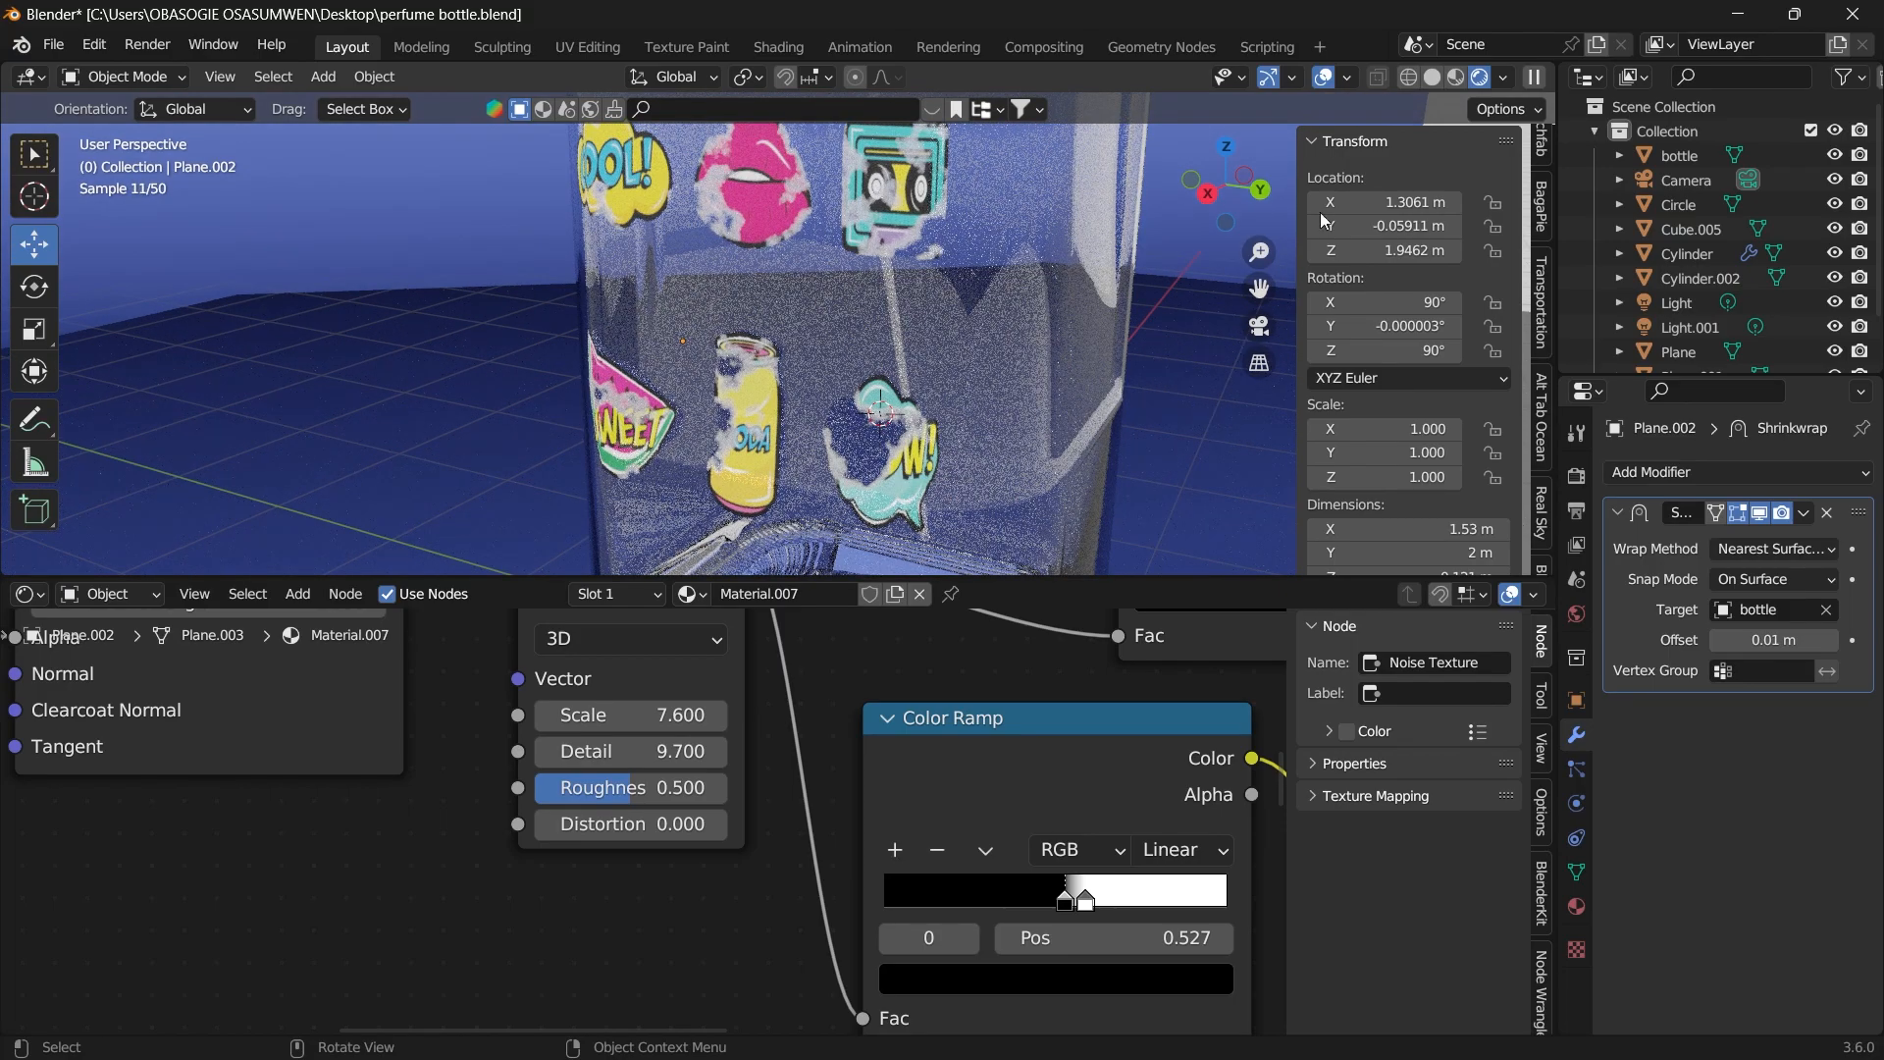
Move the upper sticker texture, Mix and Principled BSDF nodes together farther away from the final Mix Shader.
left_click_drag(1244, 210, 984, 215)
scroll(897, 697, "down", 8)
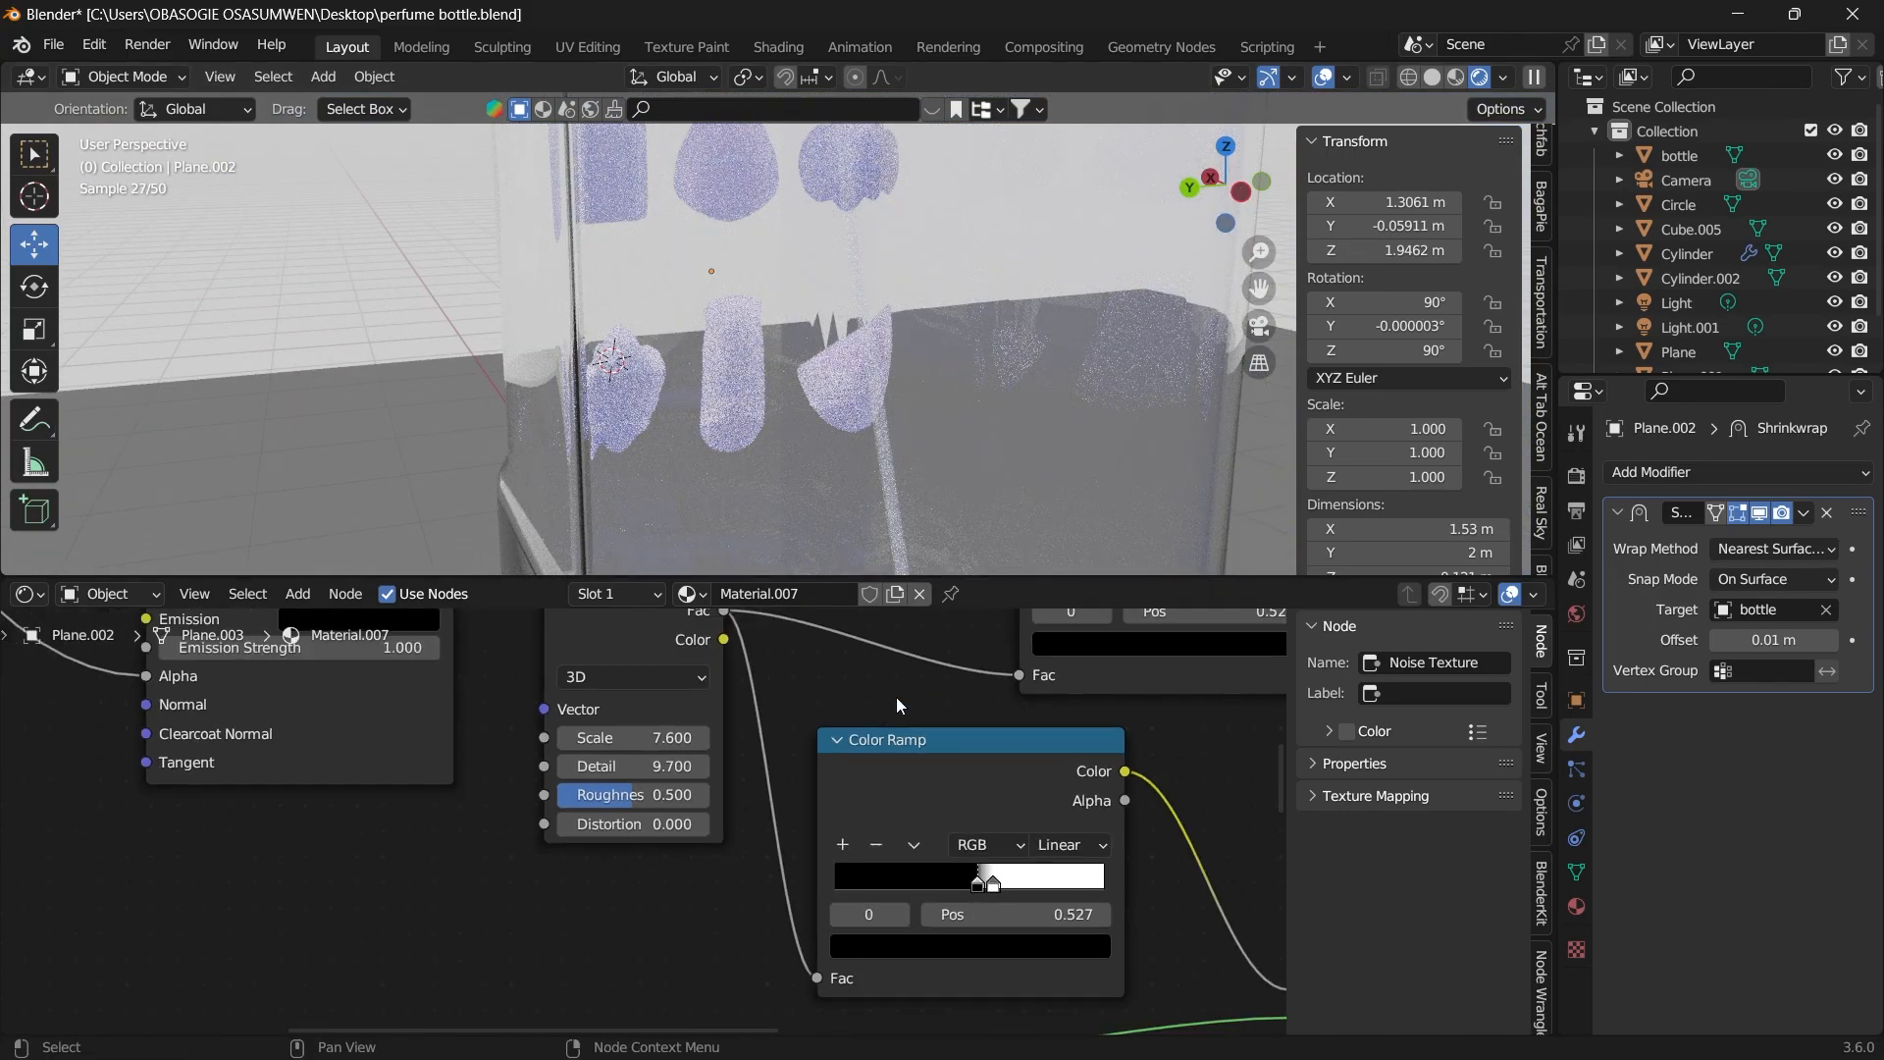
scroll(881, 738, "down", 1)
middle_click_drag(897, 727, 1034, 685)
middle_click_drag(867, 688, 929, 759)
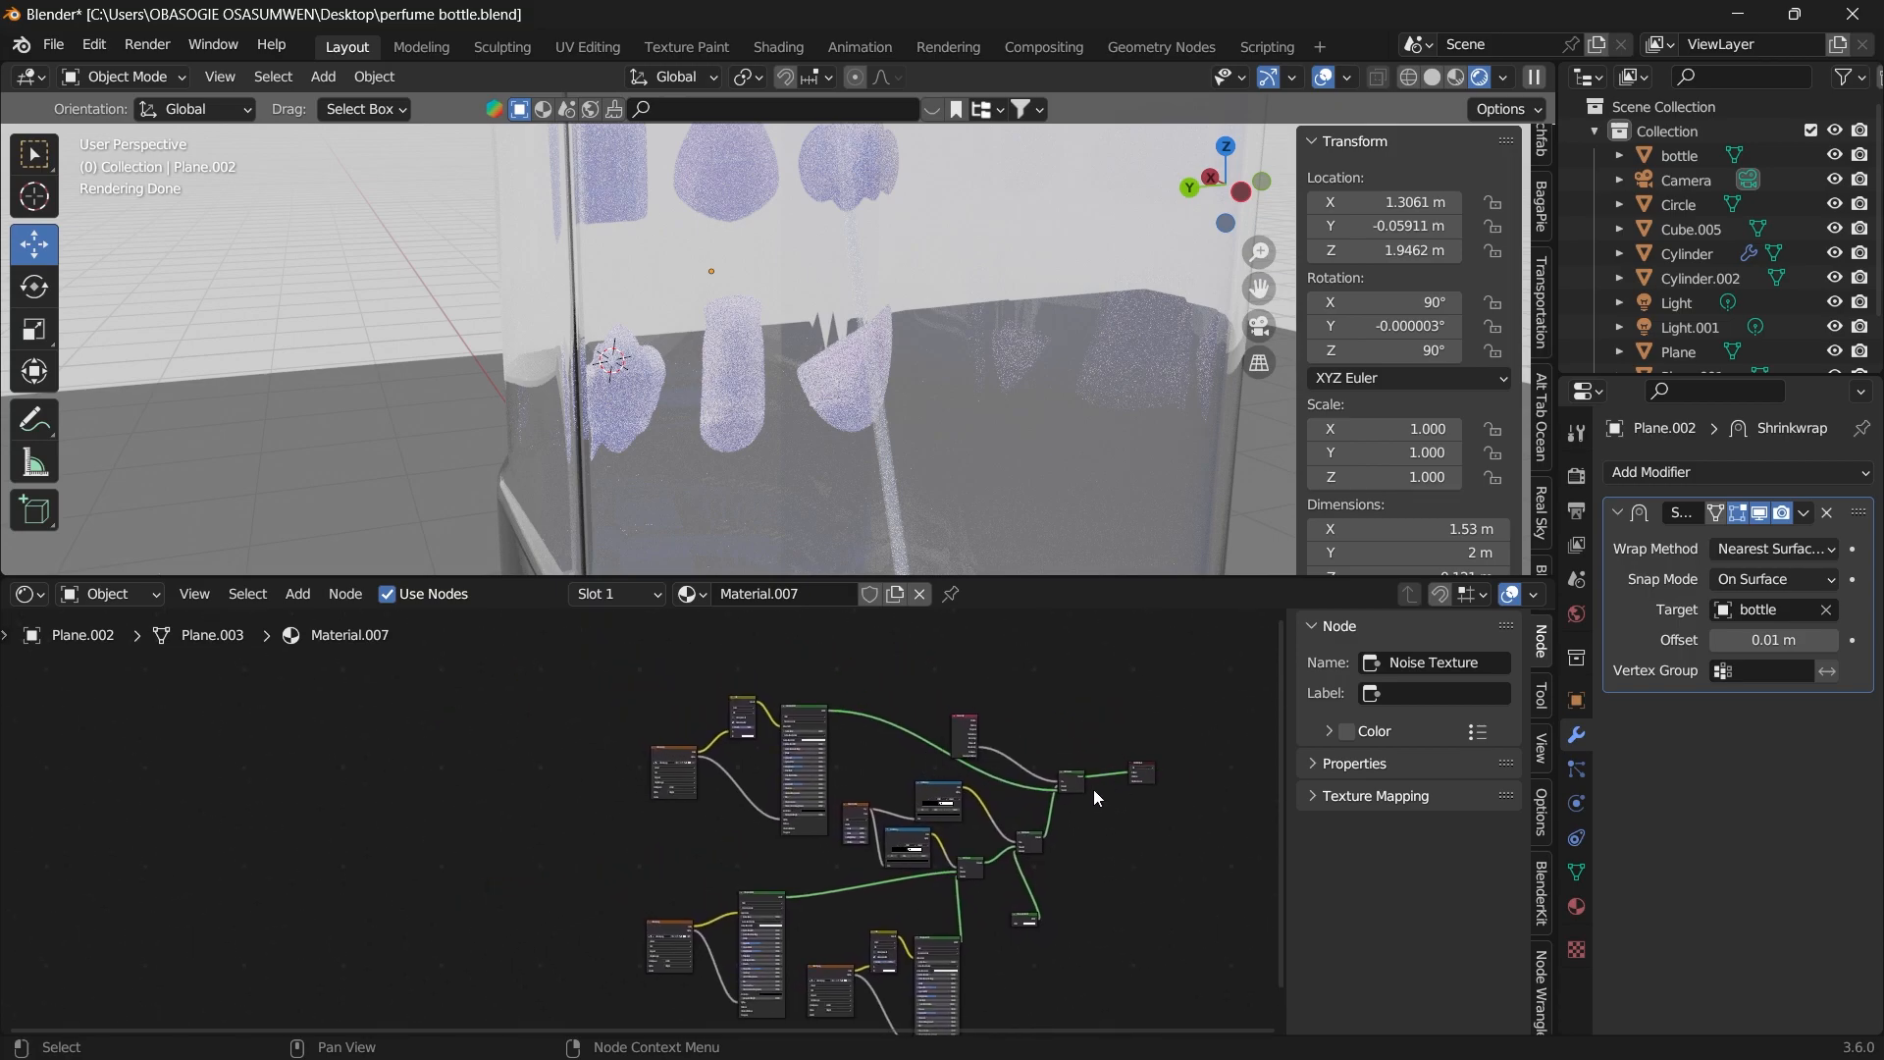
scroll(1101, 785, "up", 4)
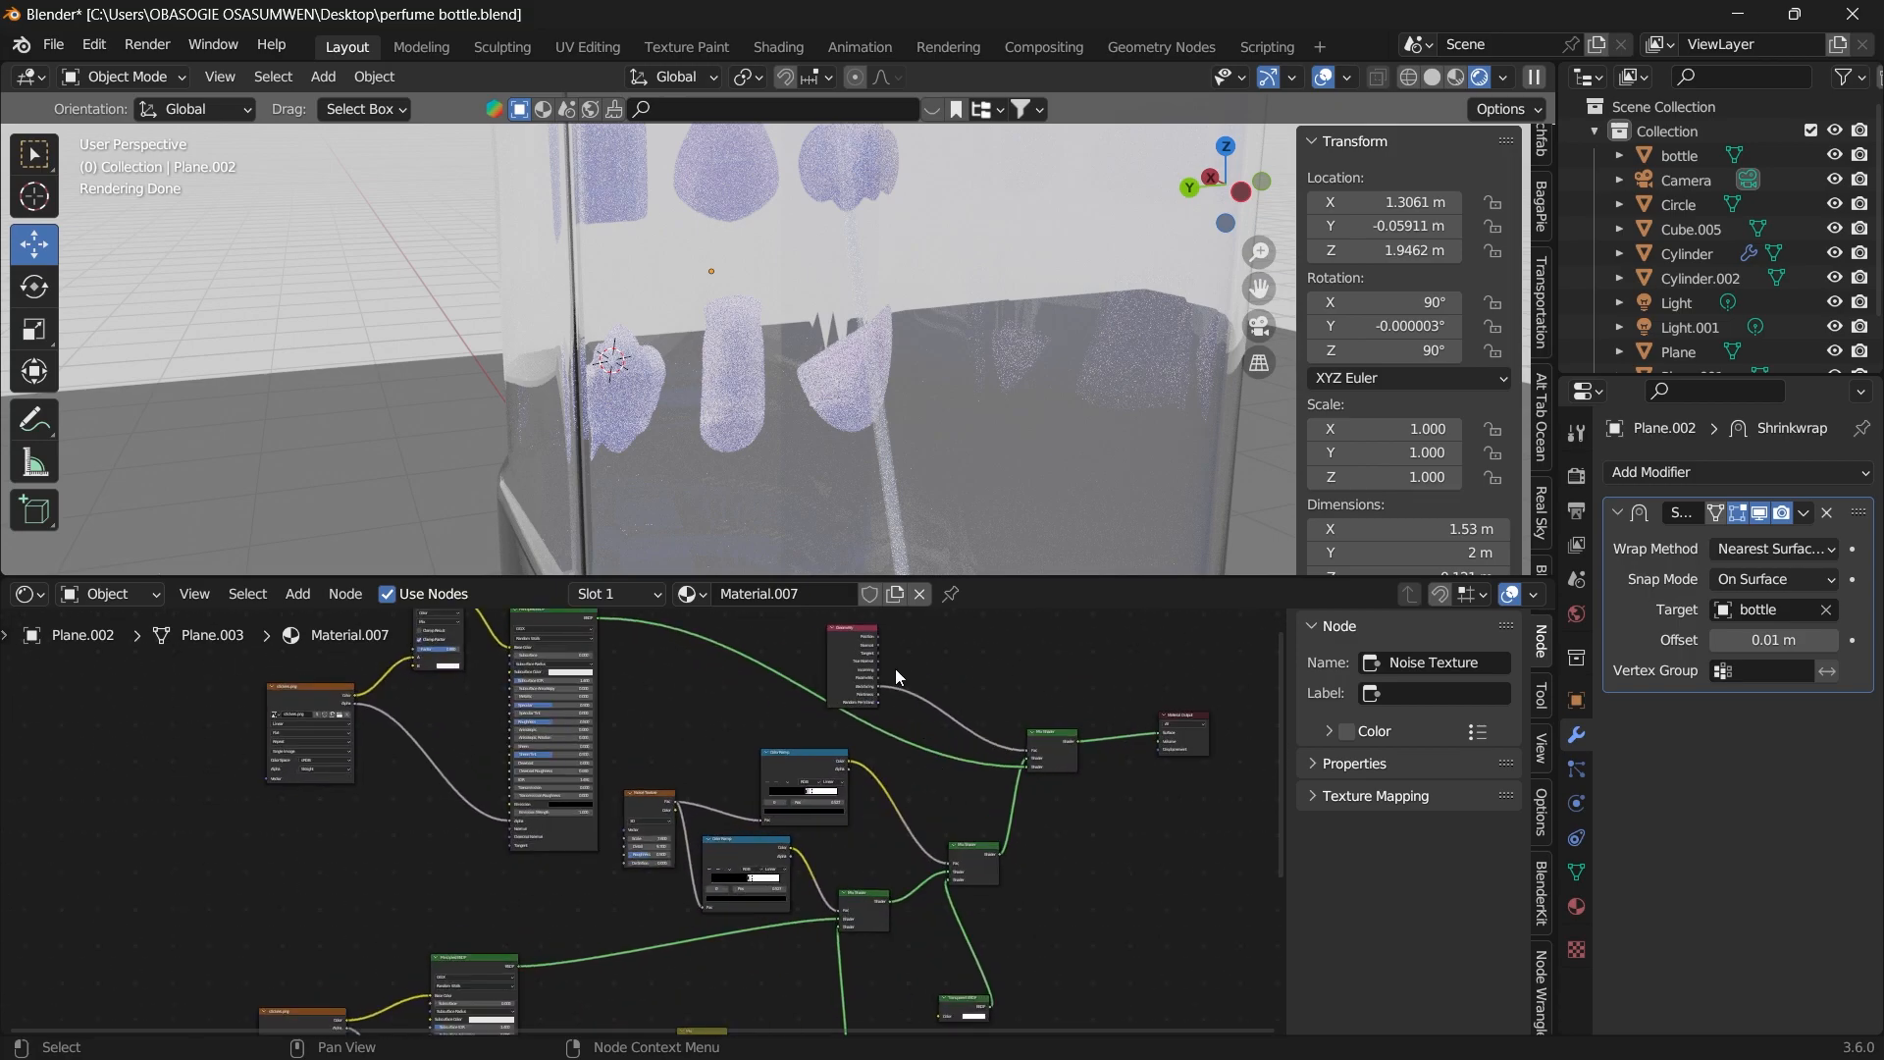
middle_click_drag(699, 701, 898, 761)
left_click_drag(409, 687, 808, 845)
left_click_drag(761, 677, 473, 720)
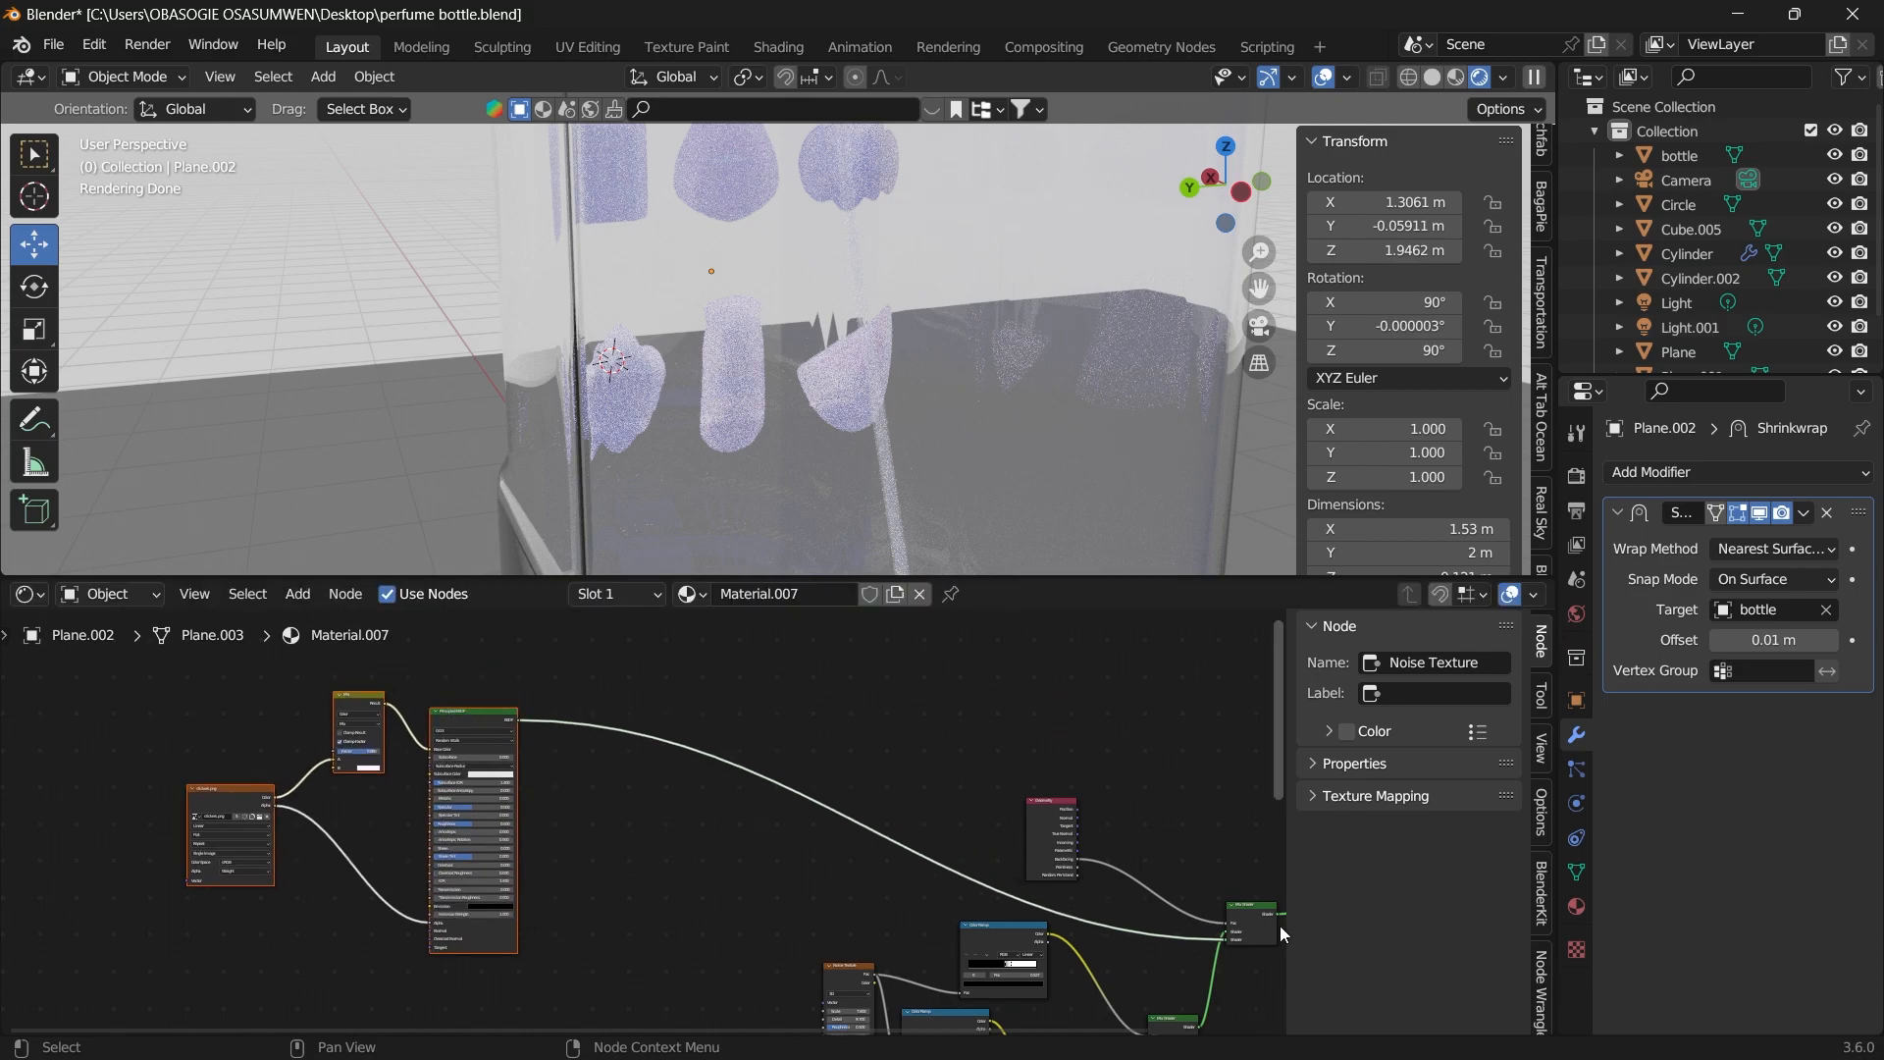
Insert a Mix Shader on the link between the upper Principled BSDF and the final Mix Shader.
middle_click_drag(673, 785, 762, 724)
middle_click_drag(952, 837, 754, 863)
key("shift+a")
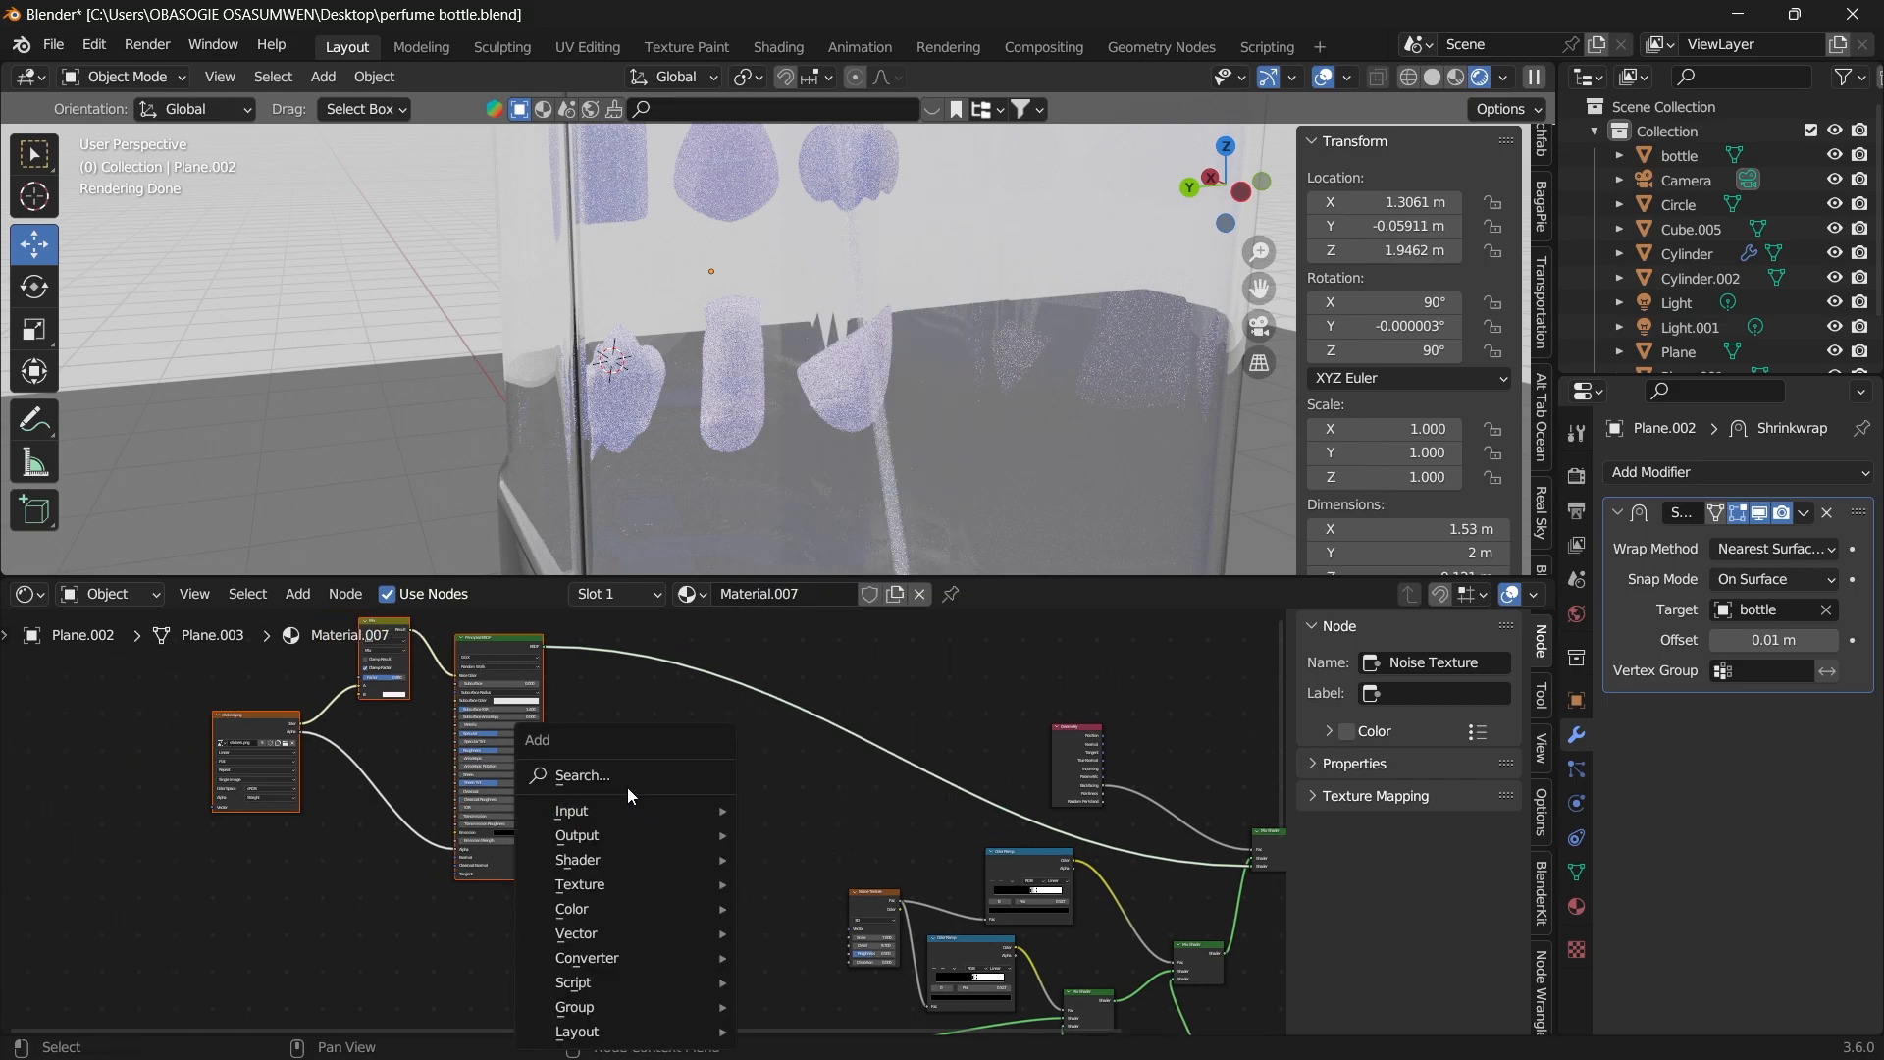
type("mi")
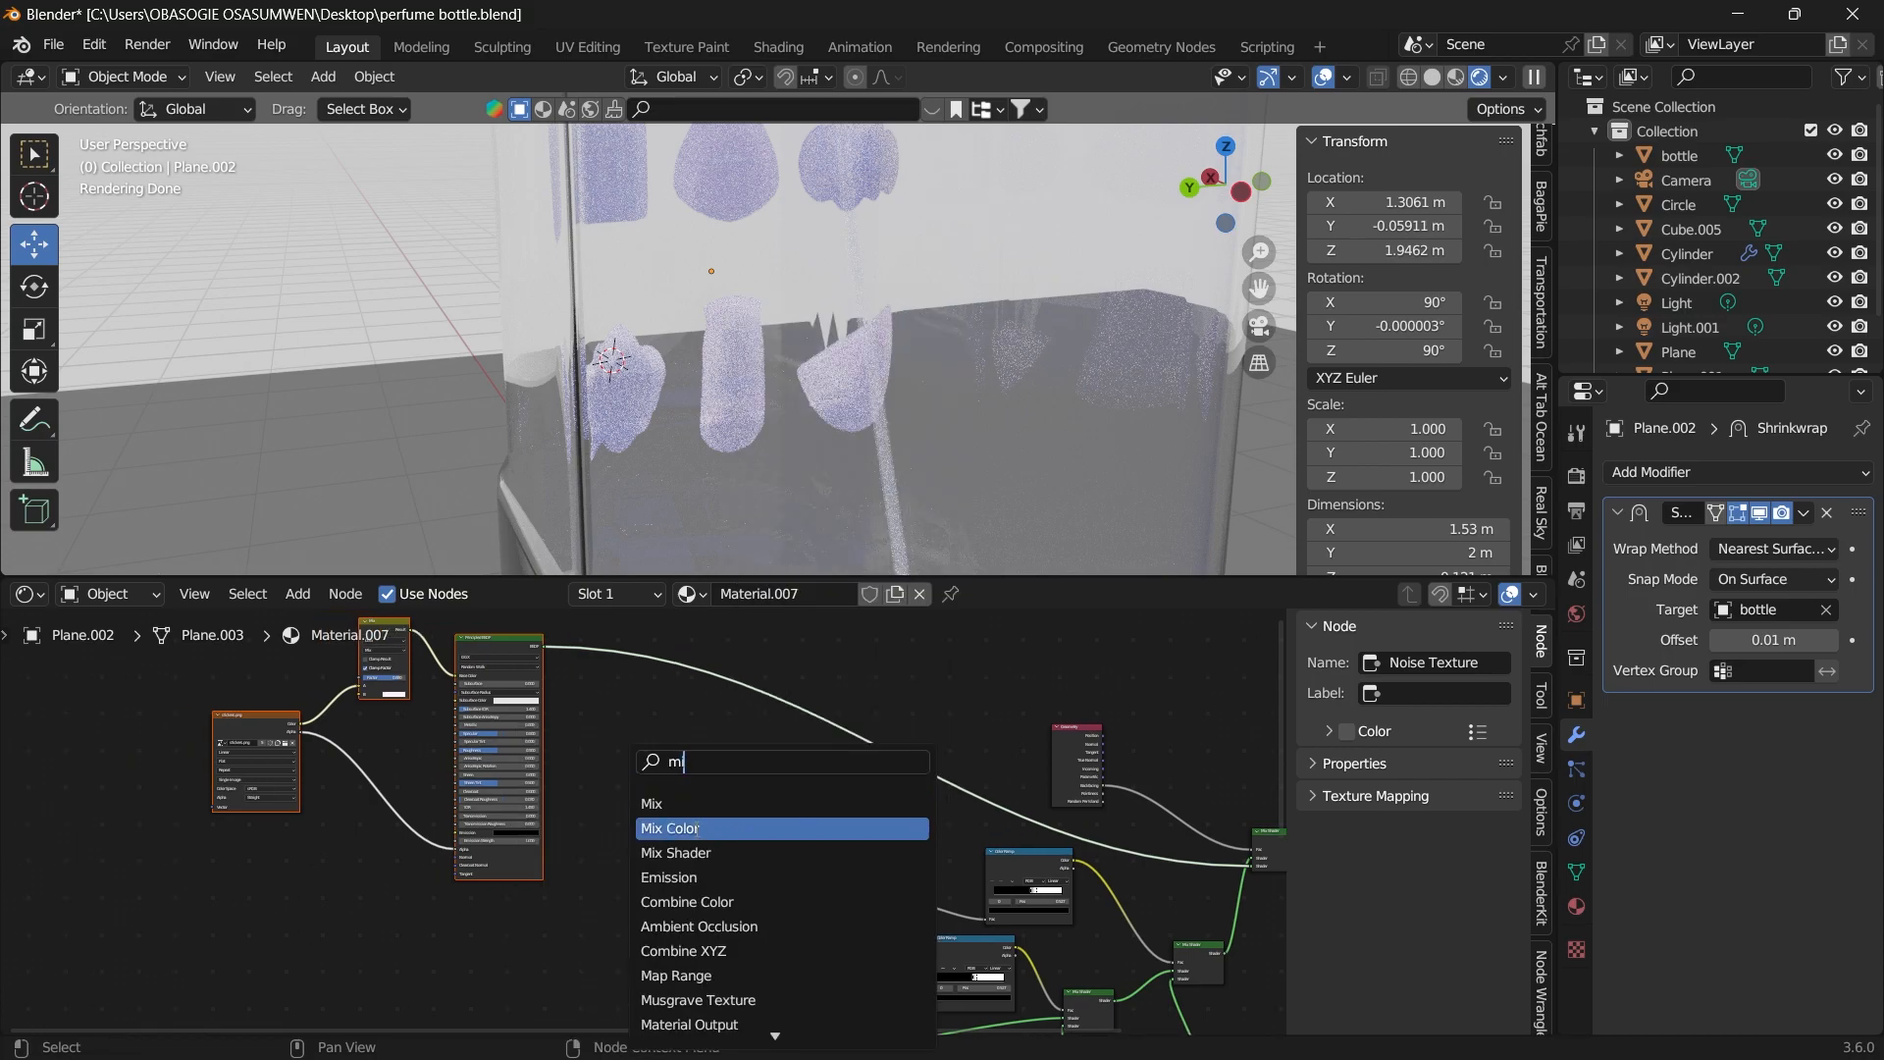
left_click(686, 852)
left_click(870, 795)
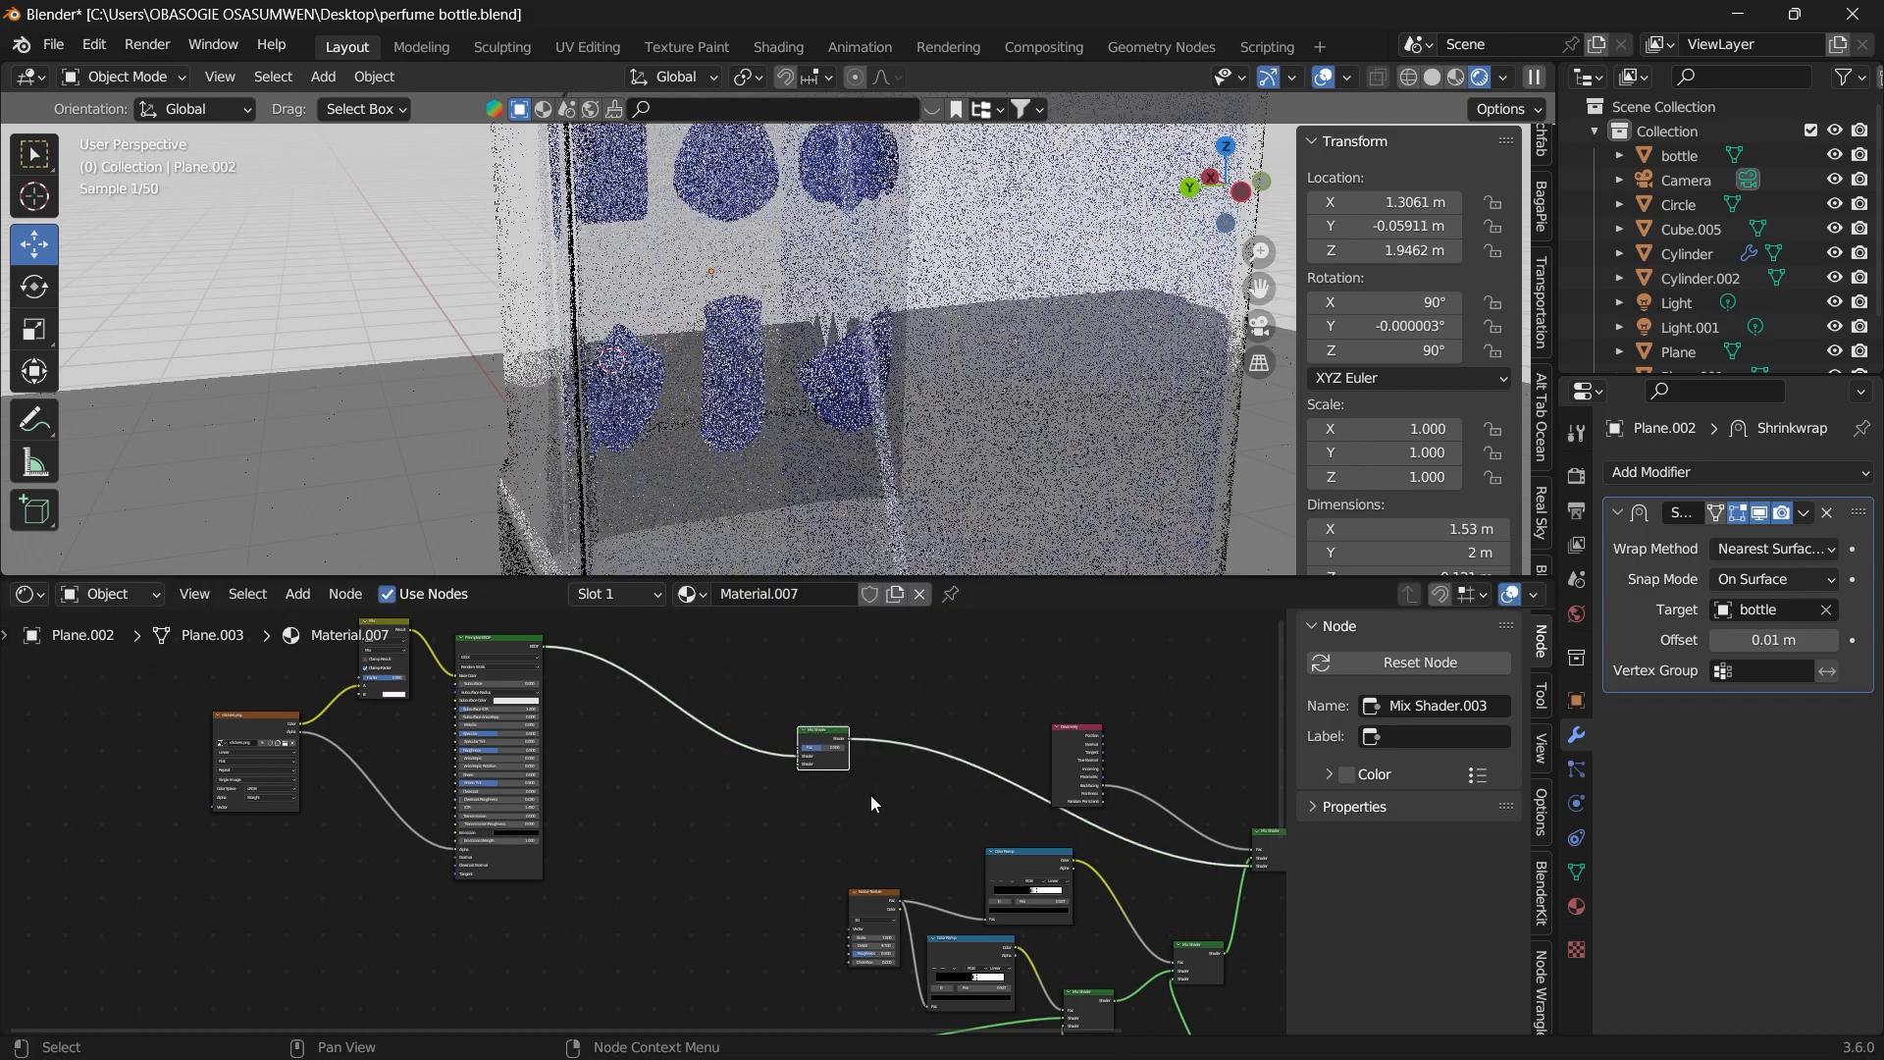
Duplicate the whole lower node network, including noise, ramps, textures and shaders, and place the copy beside the original.
middle_click_drag(881, 806, 869, 618)
scroll(1054, 766, "down", 3)
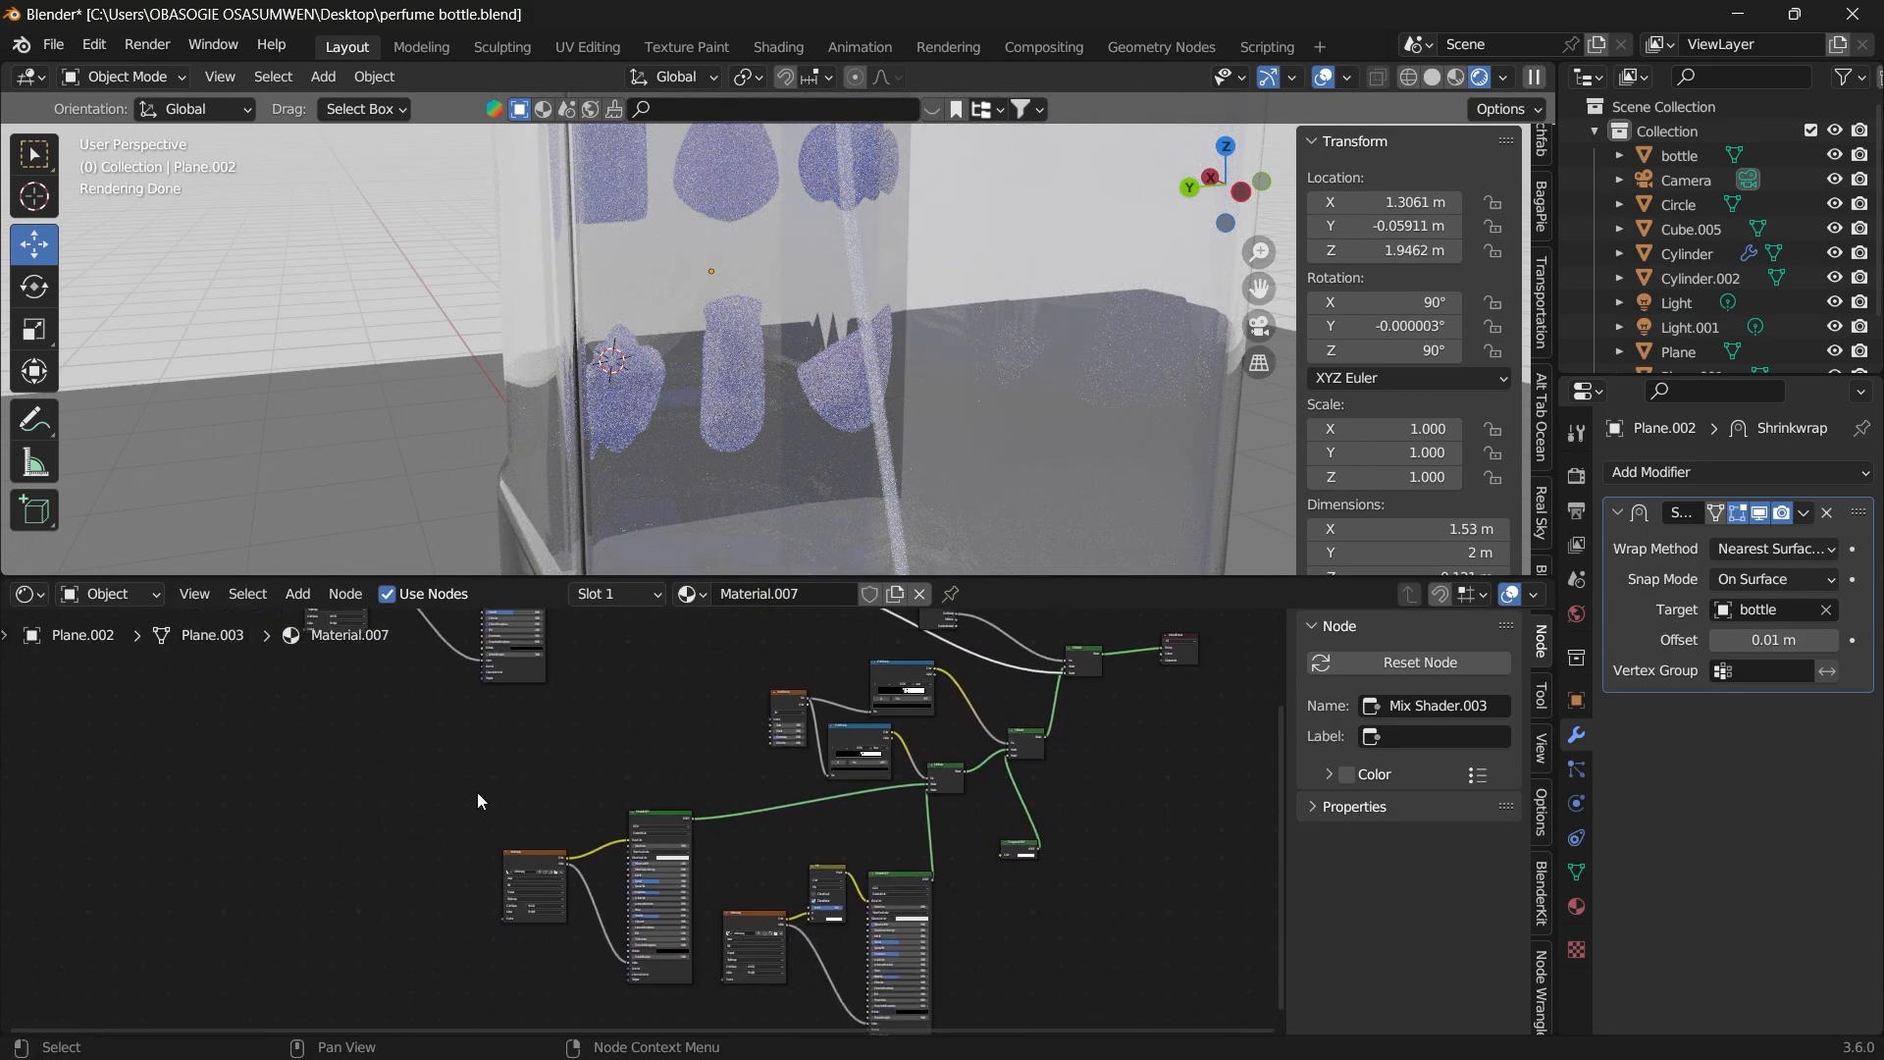
left_click_drag(684, 697, 1033, 997)
left_click_drag(495, 827, 592, 918, "shift")
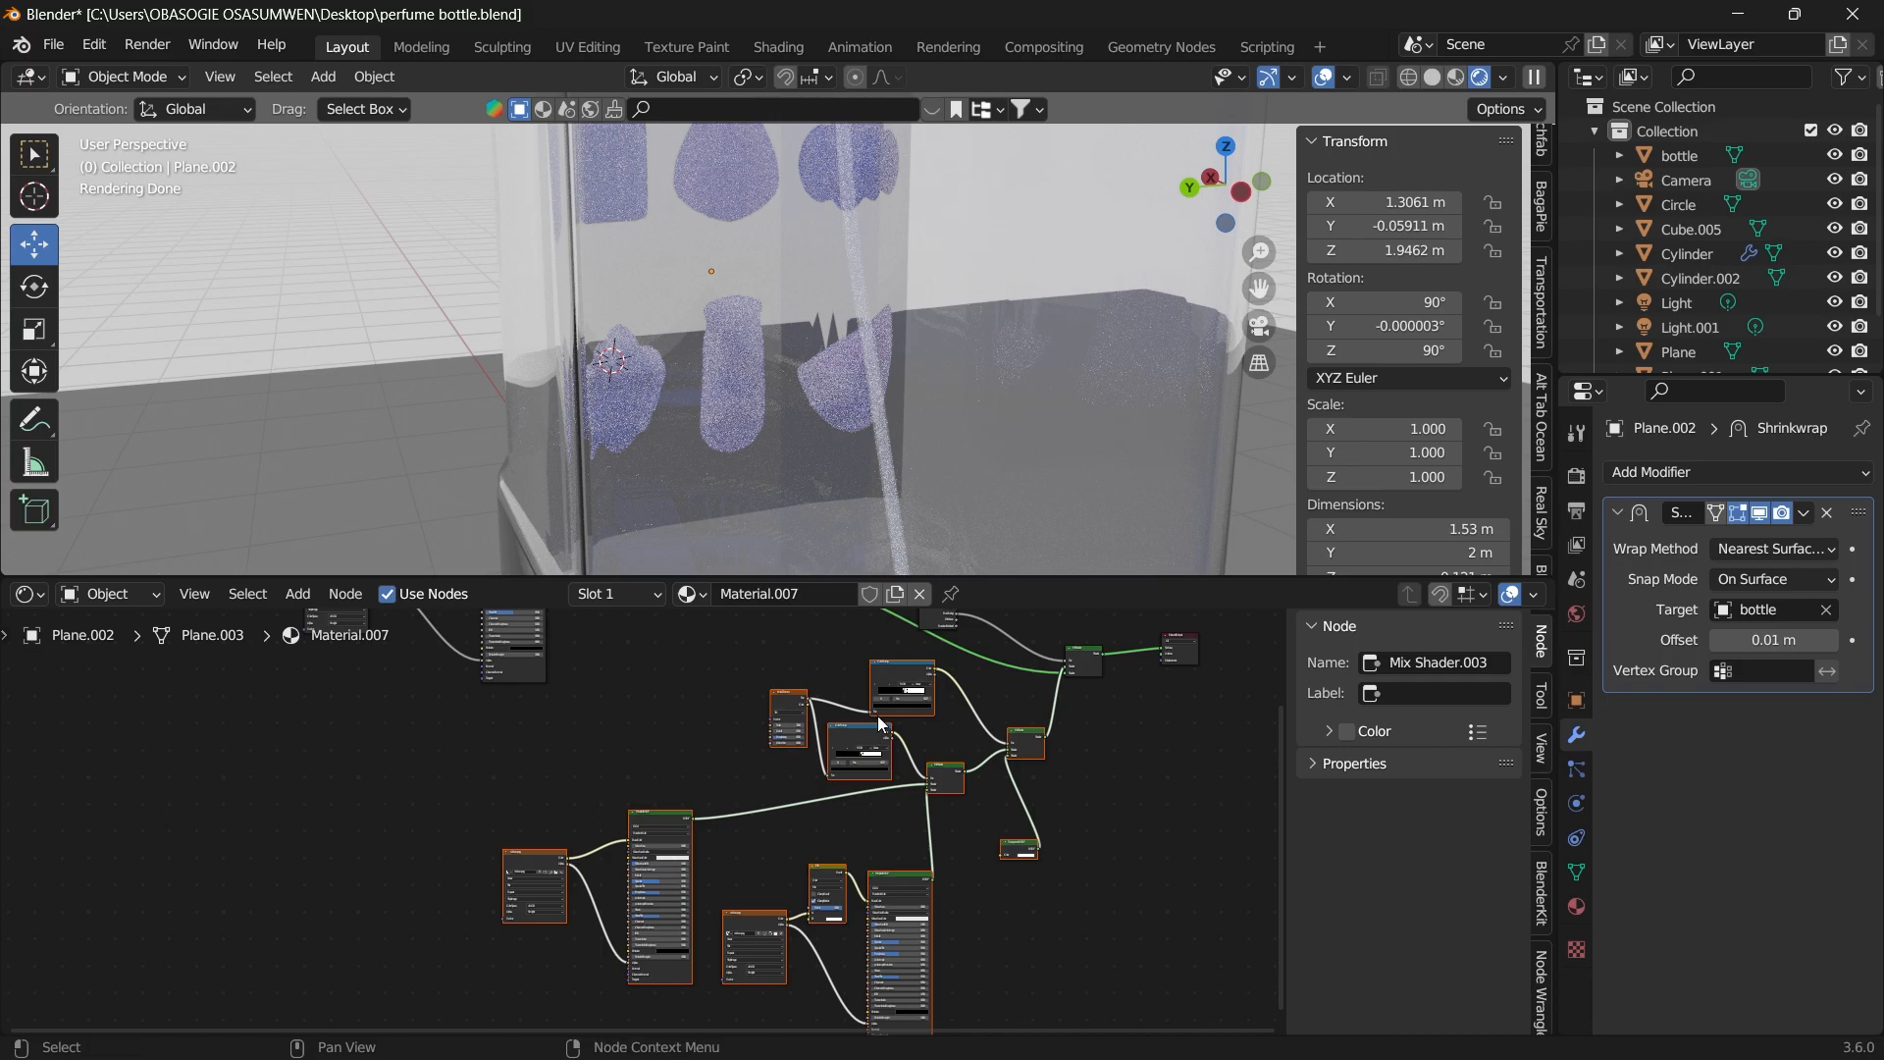
key("shift+d")
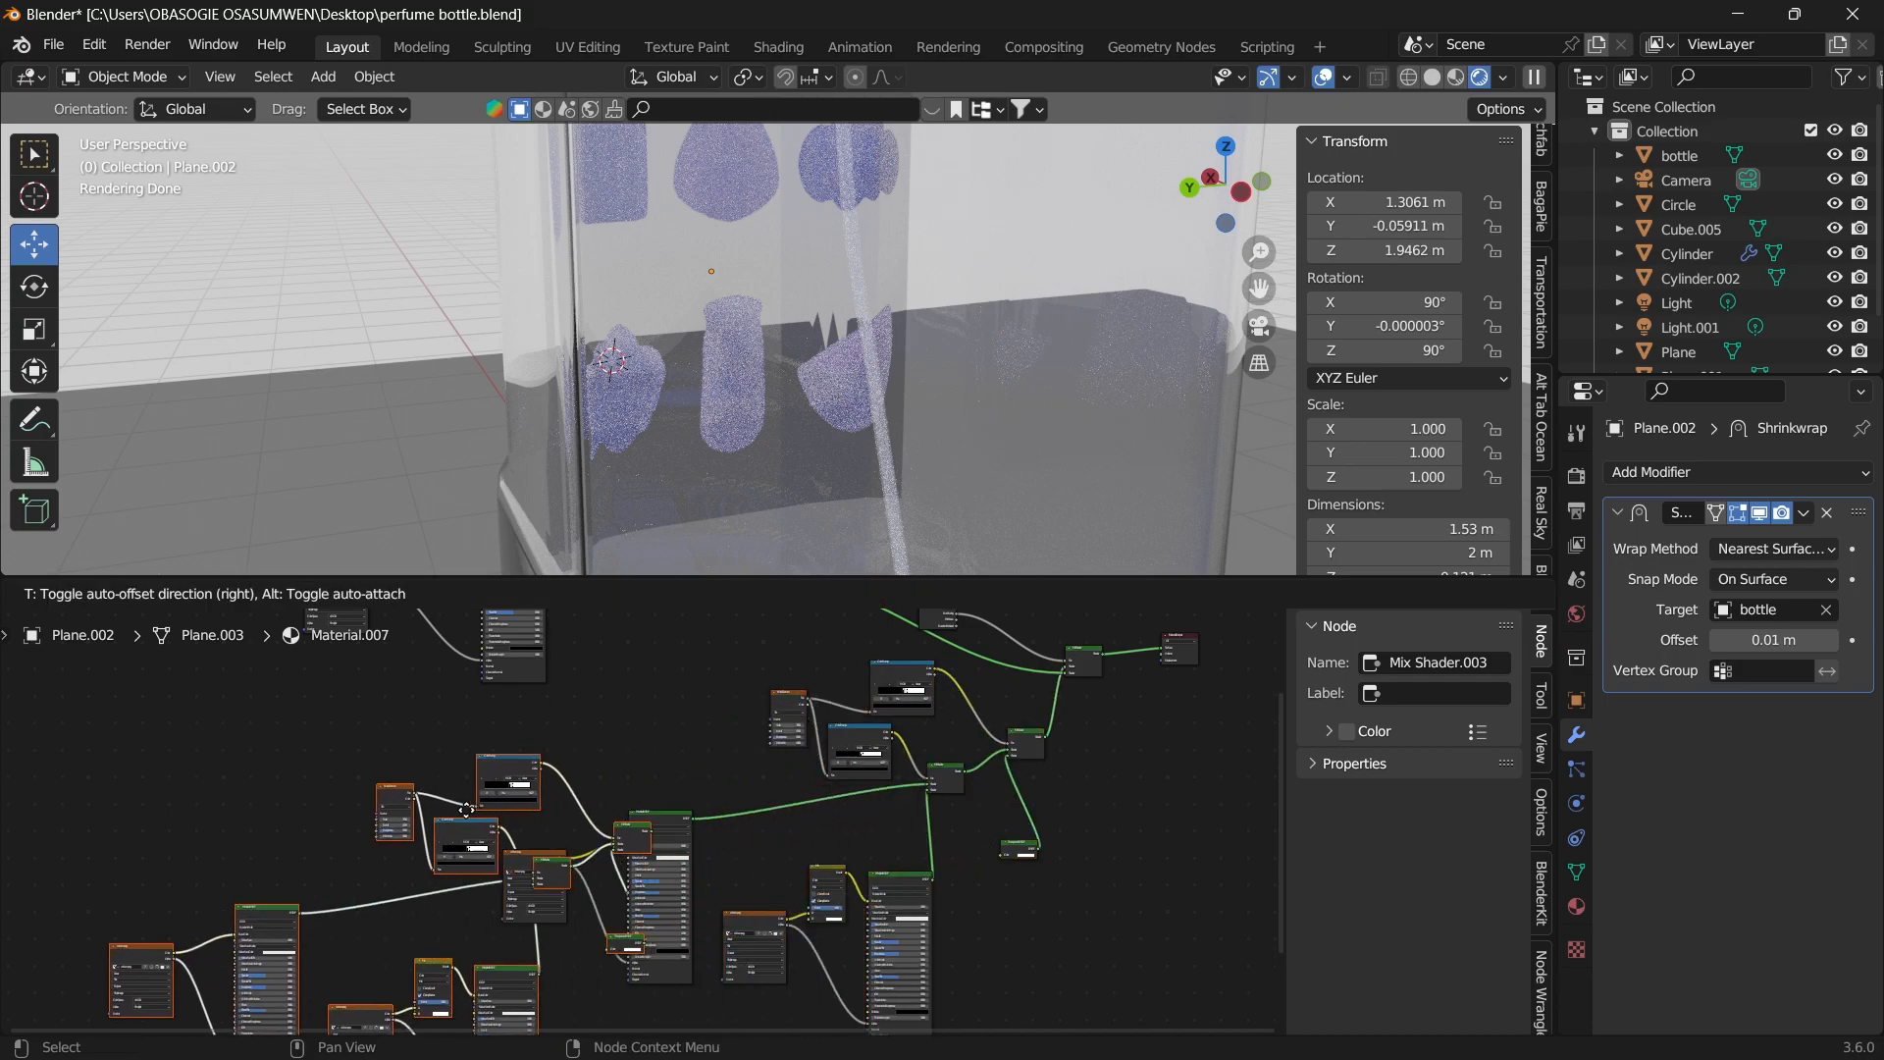
left_click(256, 787)
Connect the duplicated network's last Mix Shader output to the second Shader input of the newly inserted Mix Shader.
scroll(781, 822, "up", 2)
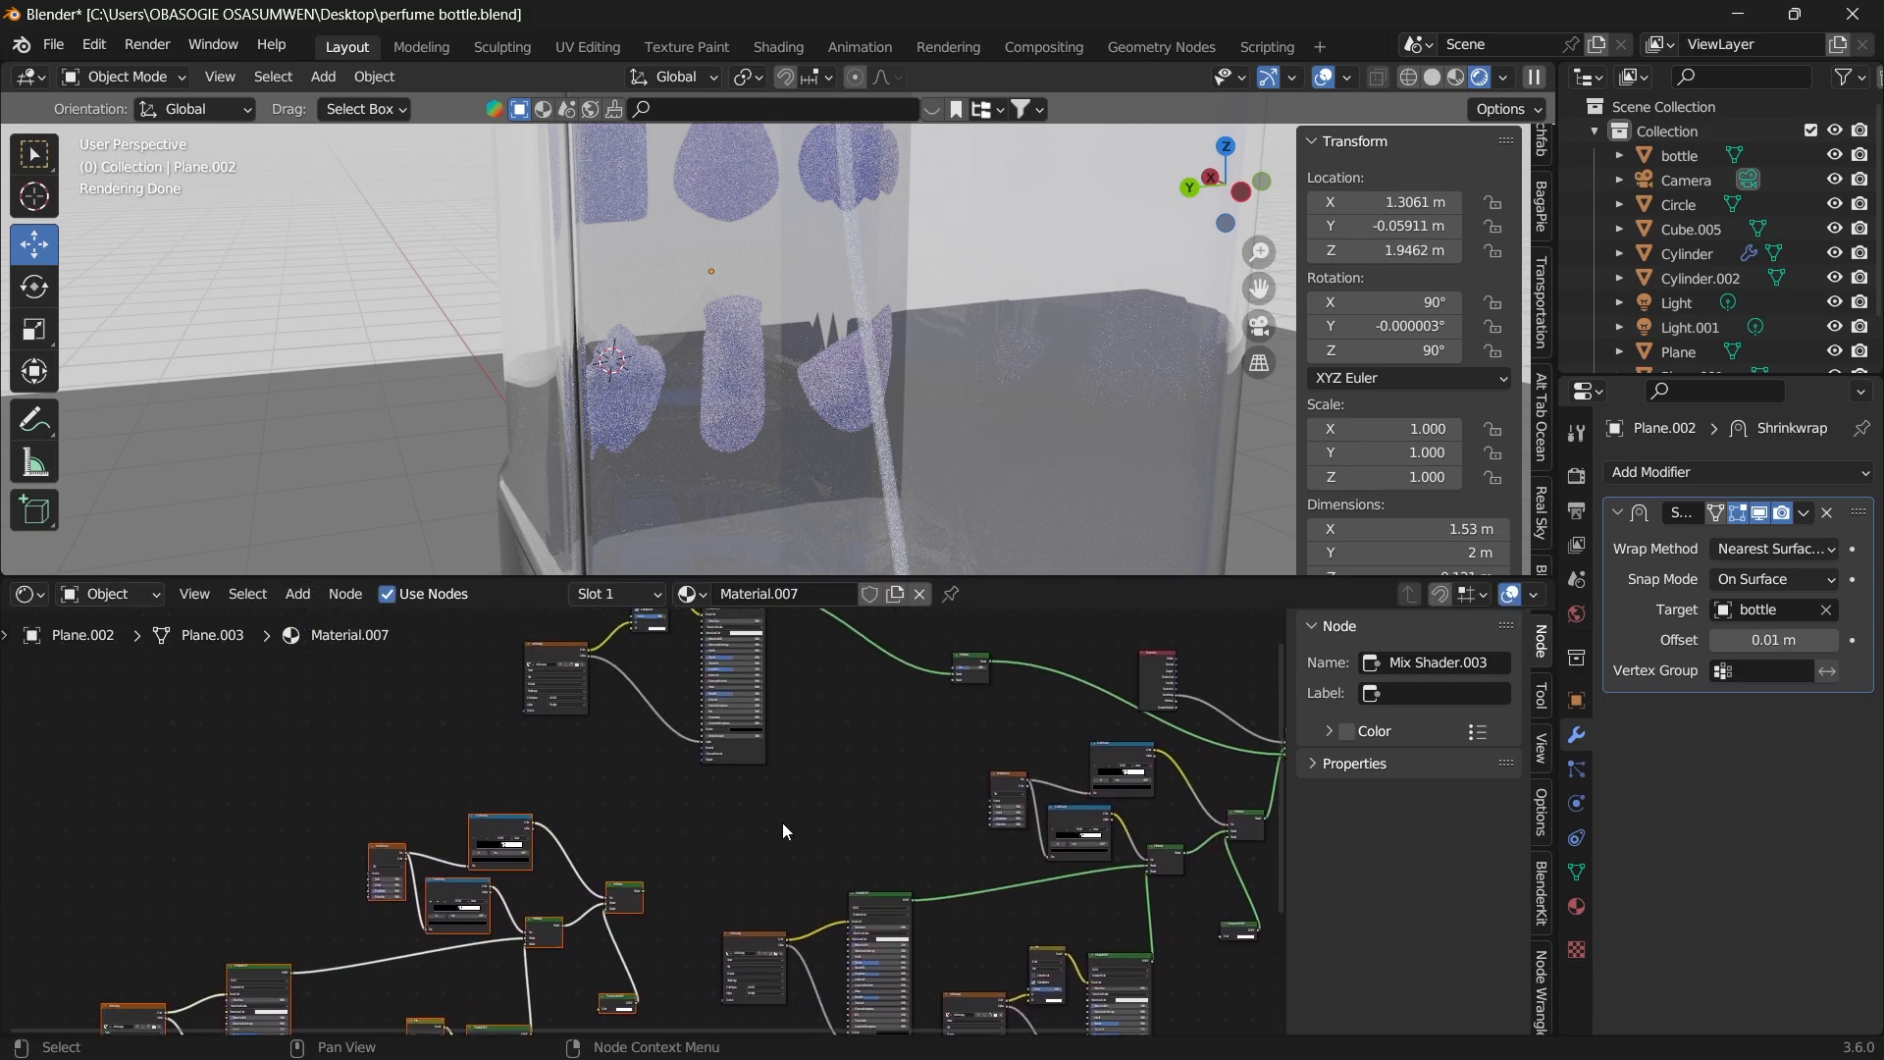
scroll(775, 833, "up", 2)
middle_click_drag(677, 923, 790, 802)
scroll(793, 803, "up", 5)
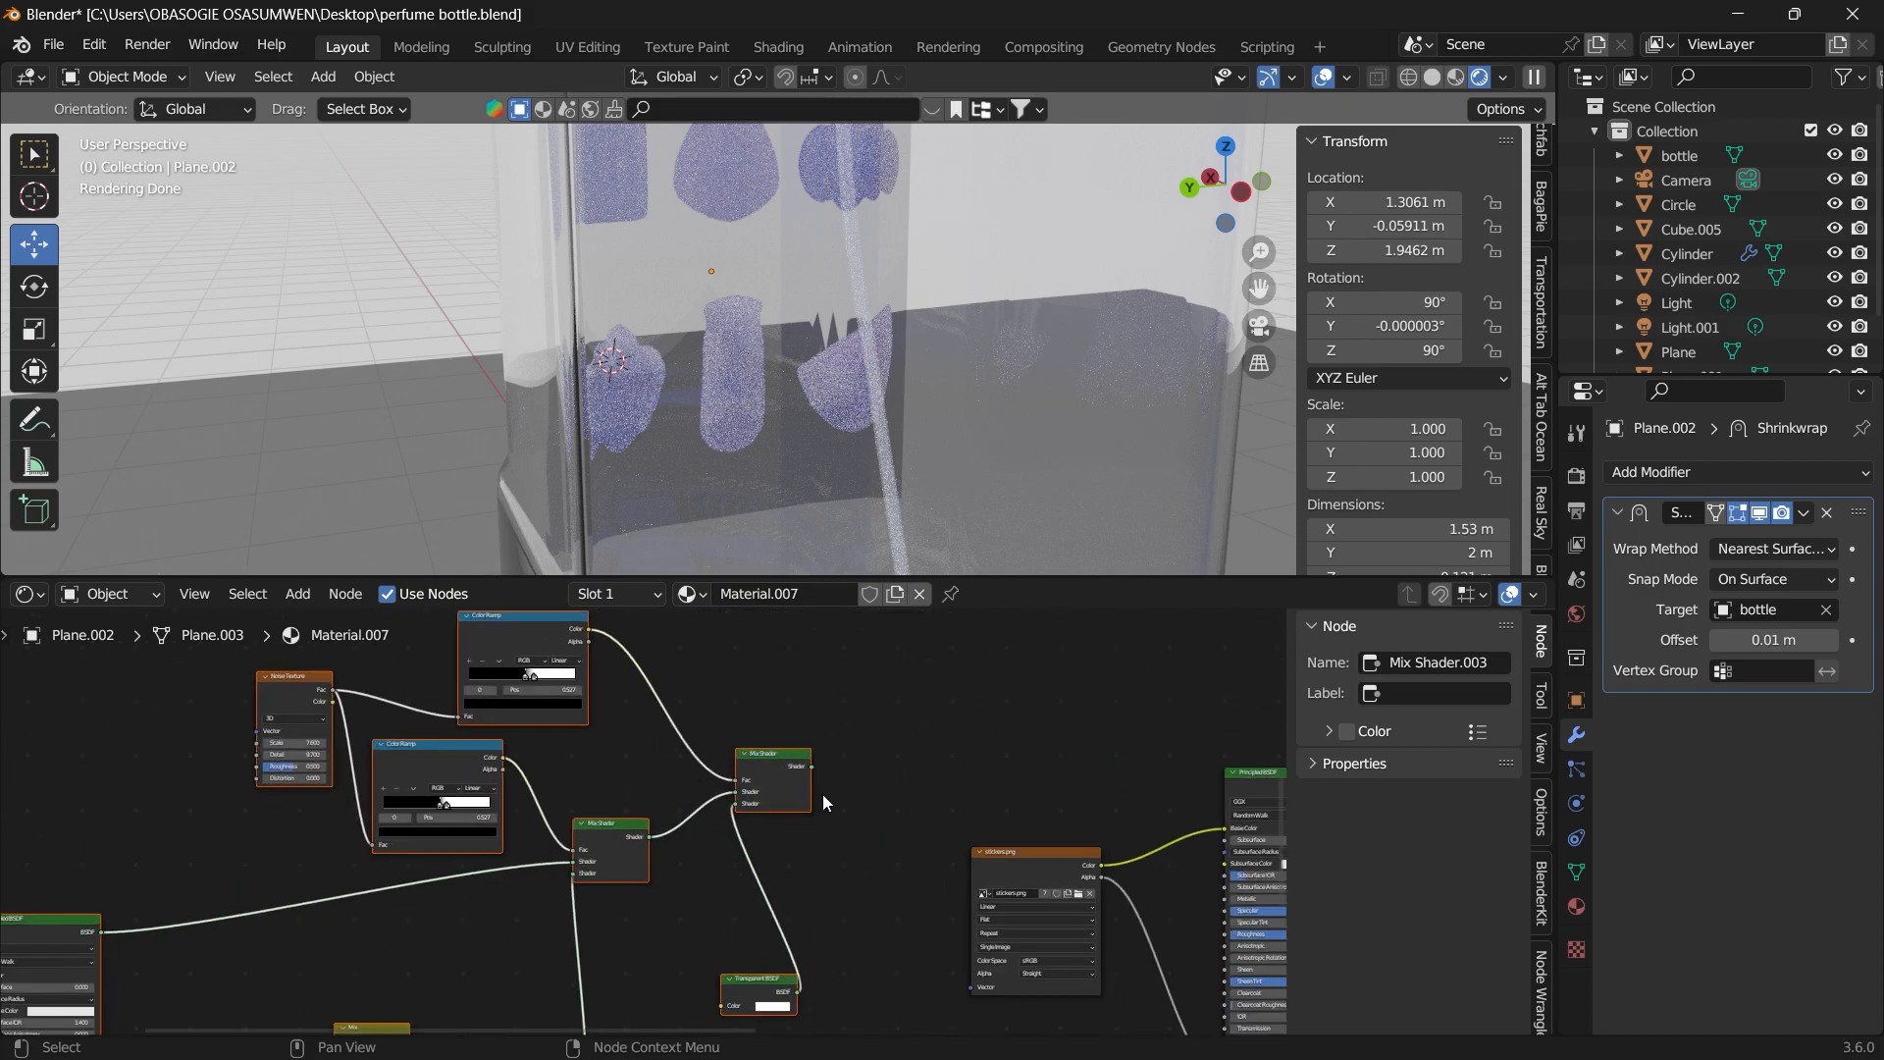
left_click_drag(811, 778, 992, 948)
left_click_drag(956, 879, 962, 869)
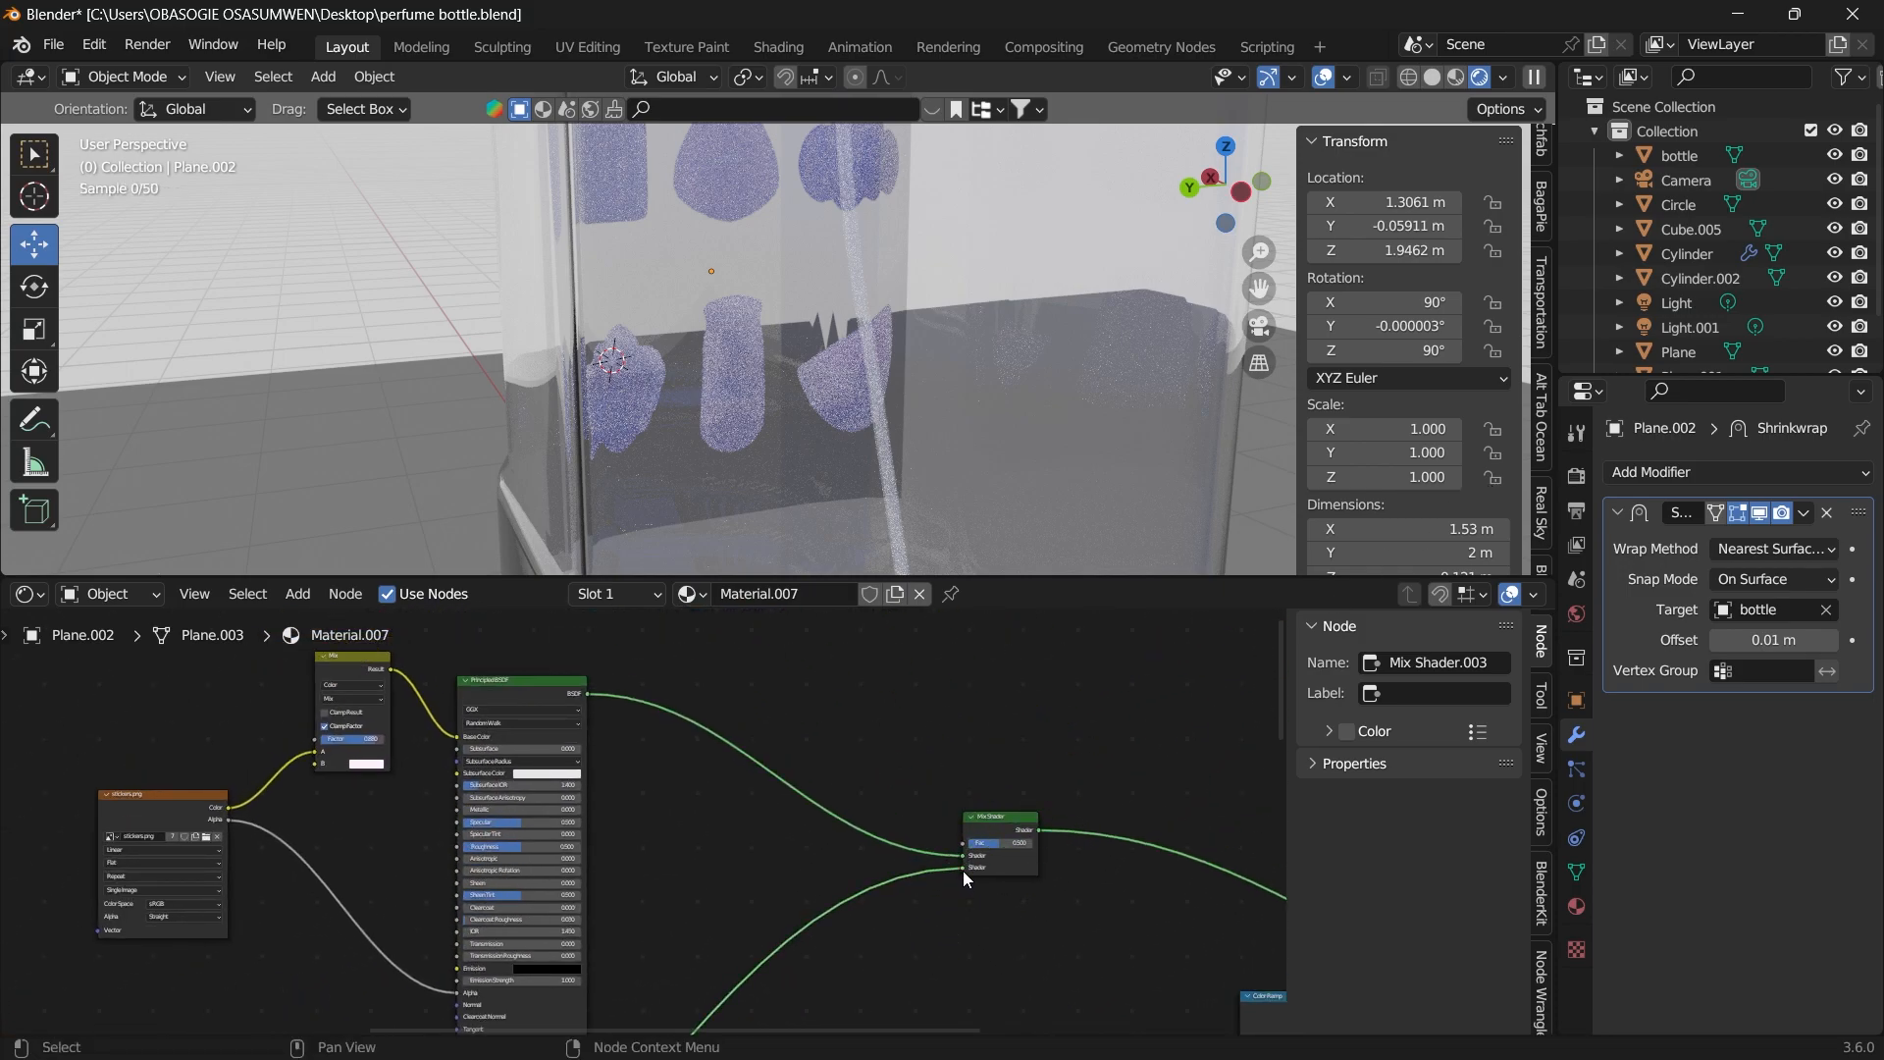
Connect the duplicated upper Color Ramp's Color output to the newly inserted Mix Shader's Fac input.
scroll(963, 870, "down", 15)
scroll(727, 991, "up", 19)
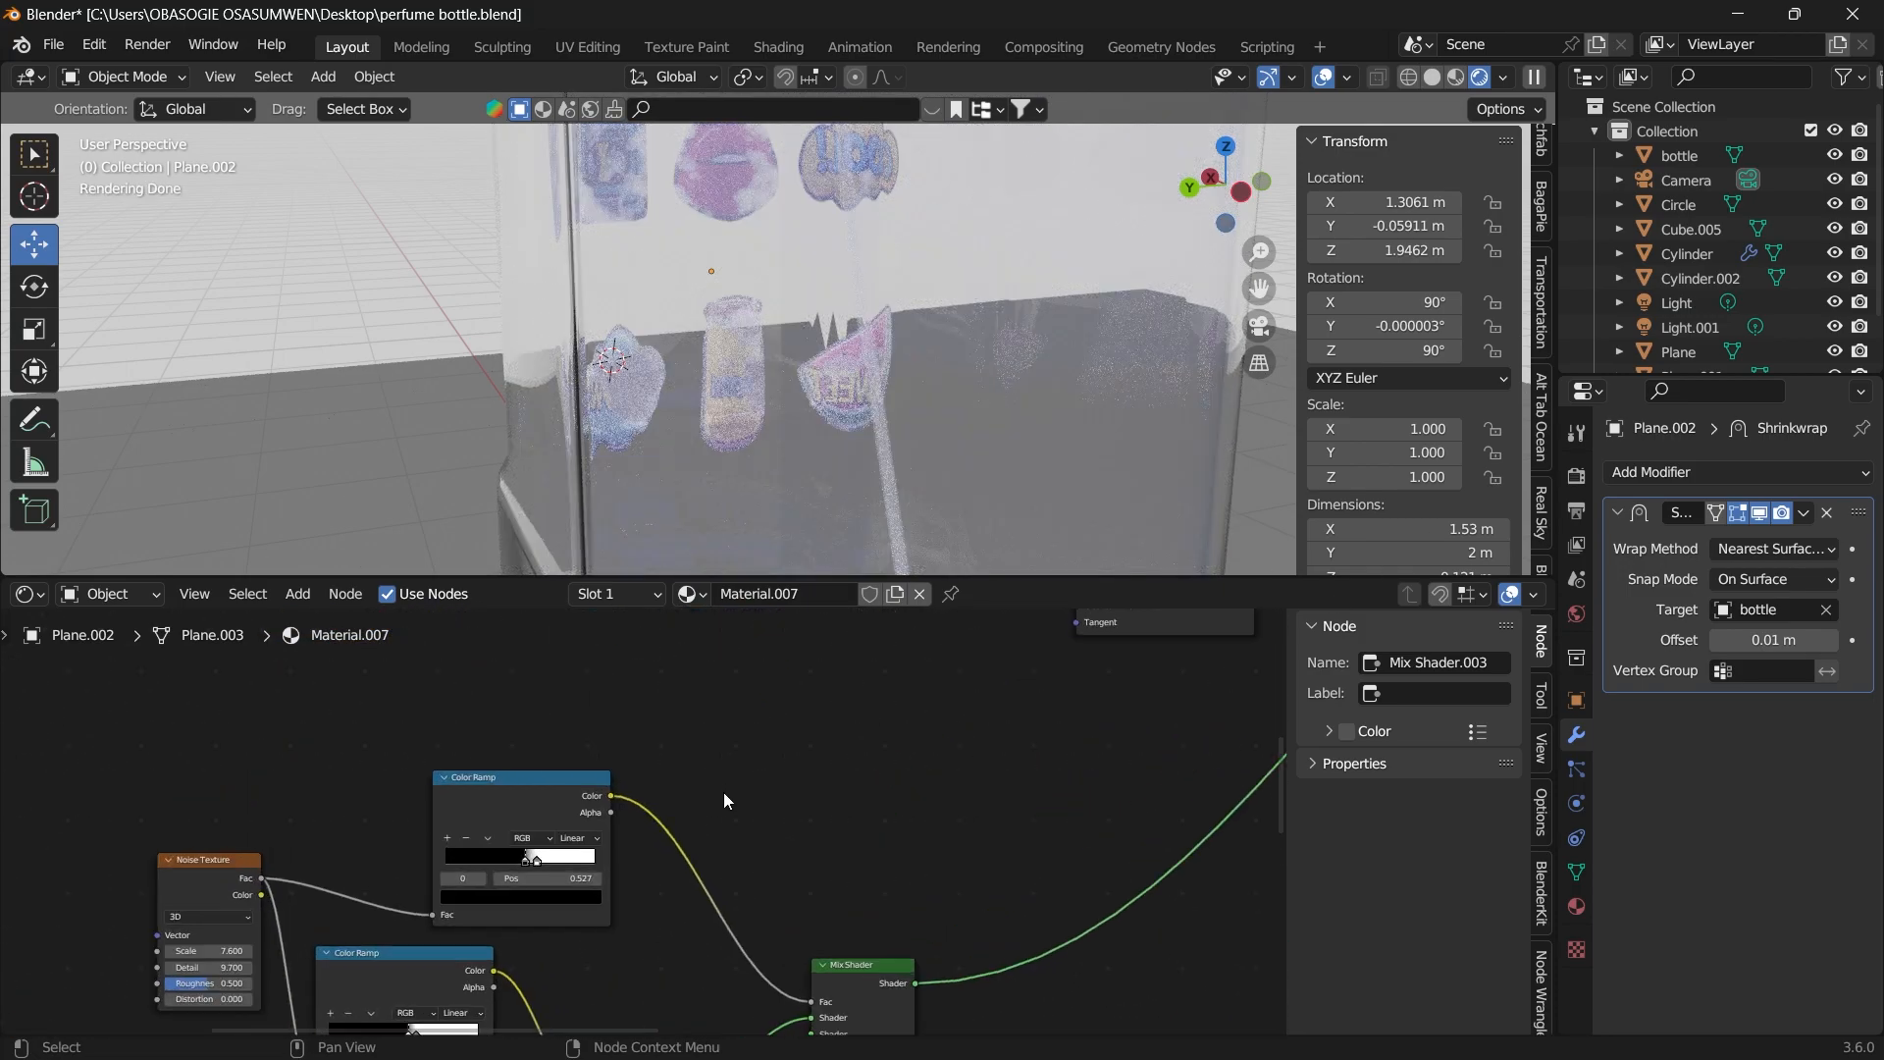
left_click_drag(612, 797, 1040, 761)
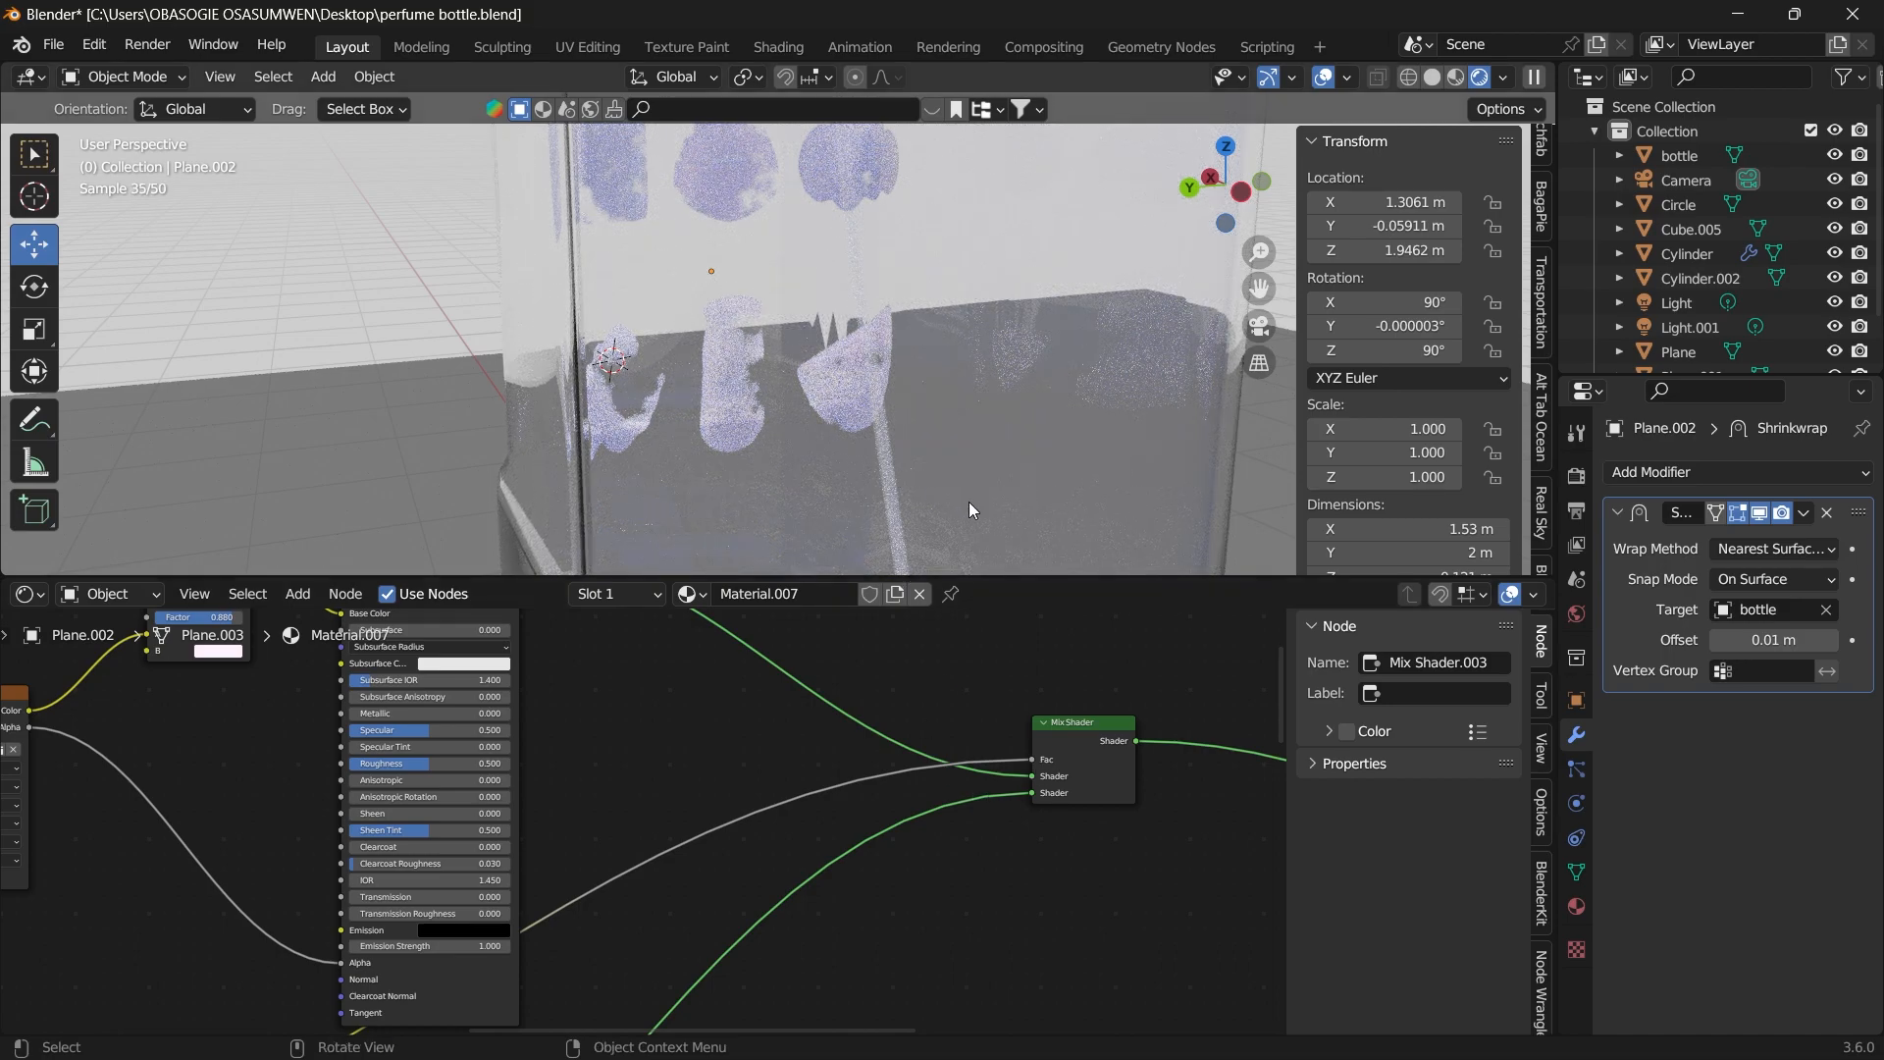
Inspect the worn stickers from the back and front of the bottle in an enlarged 3D view.
scroll(867, 346, "down", 3)
scroll(873, 310, "up", 2)
mouse_move(1211, 209)
left_mouse_down()
mouse_move(1150, 181)
mouse_move(1192, 216)
left_mouse_up()
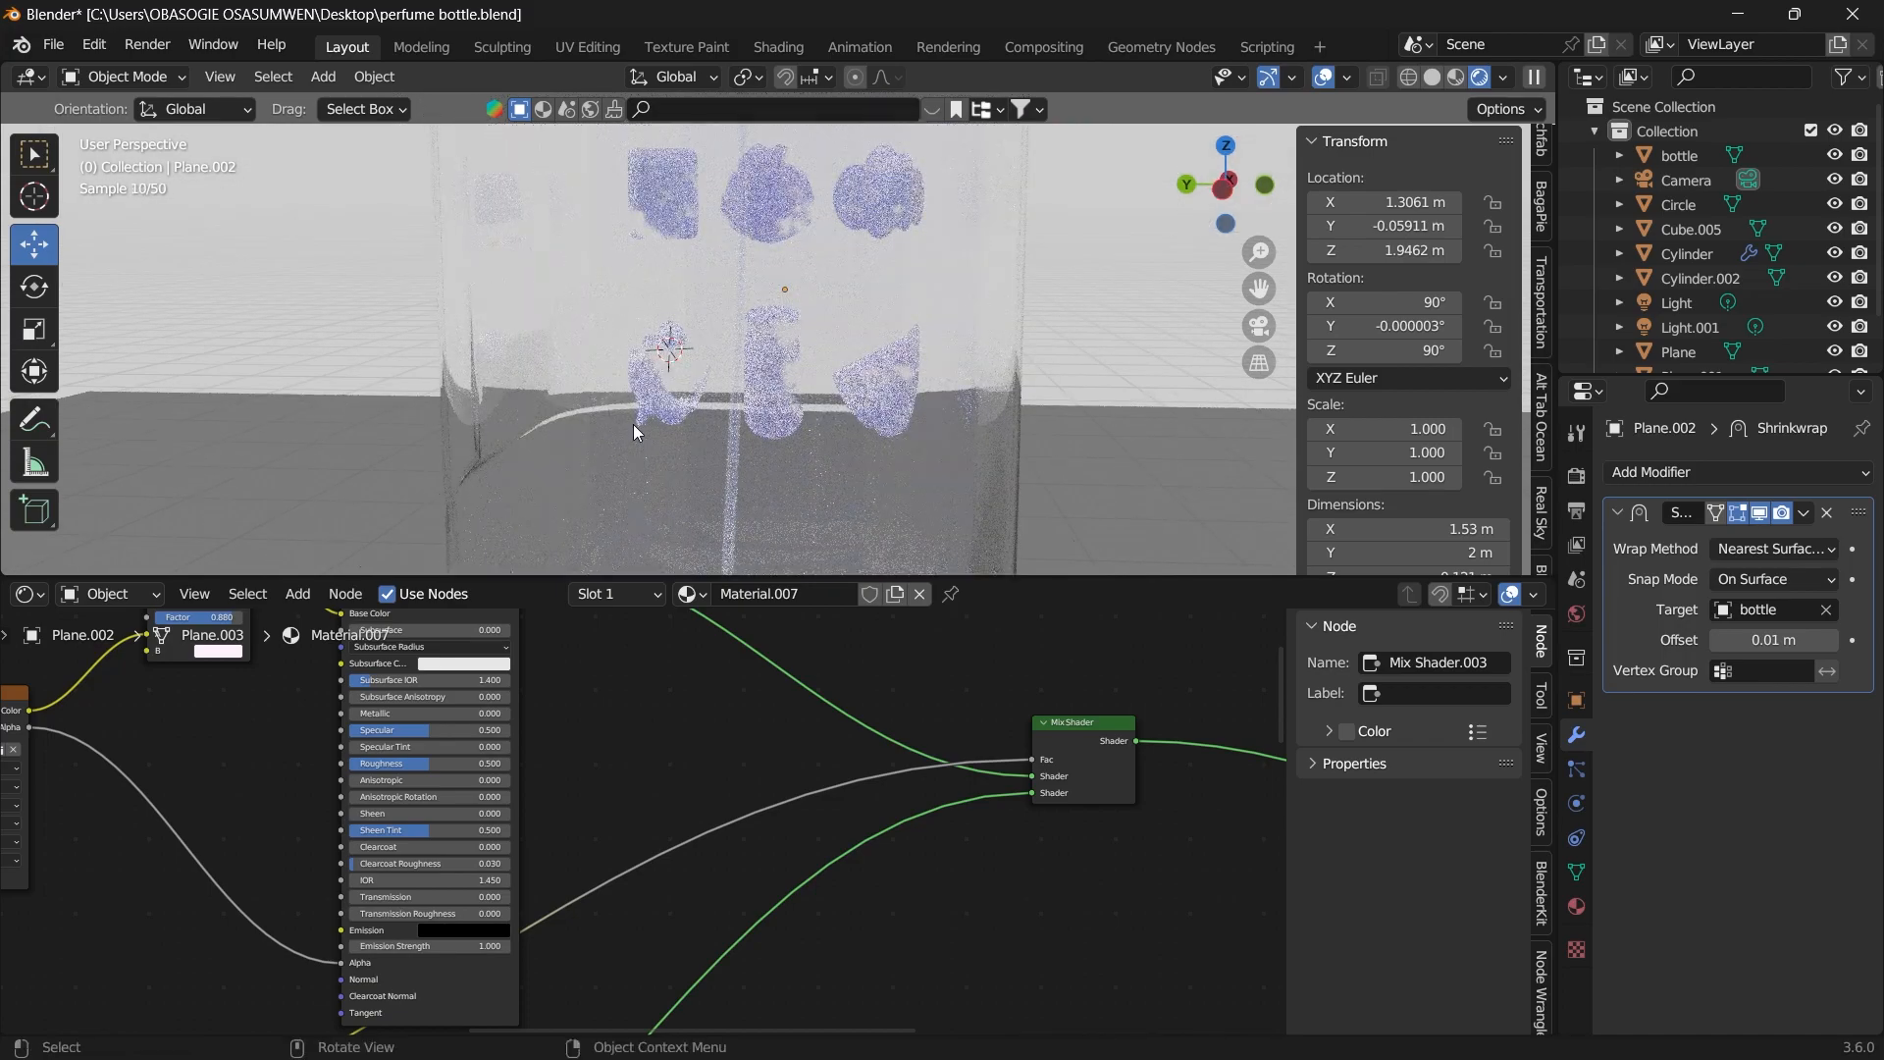
scroll(659, 416, "up", 3)
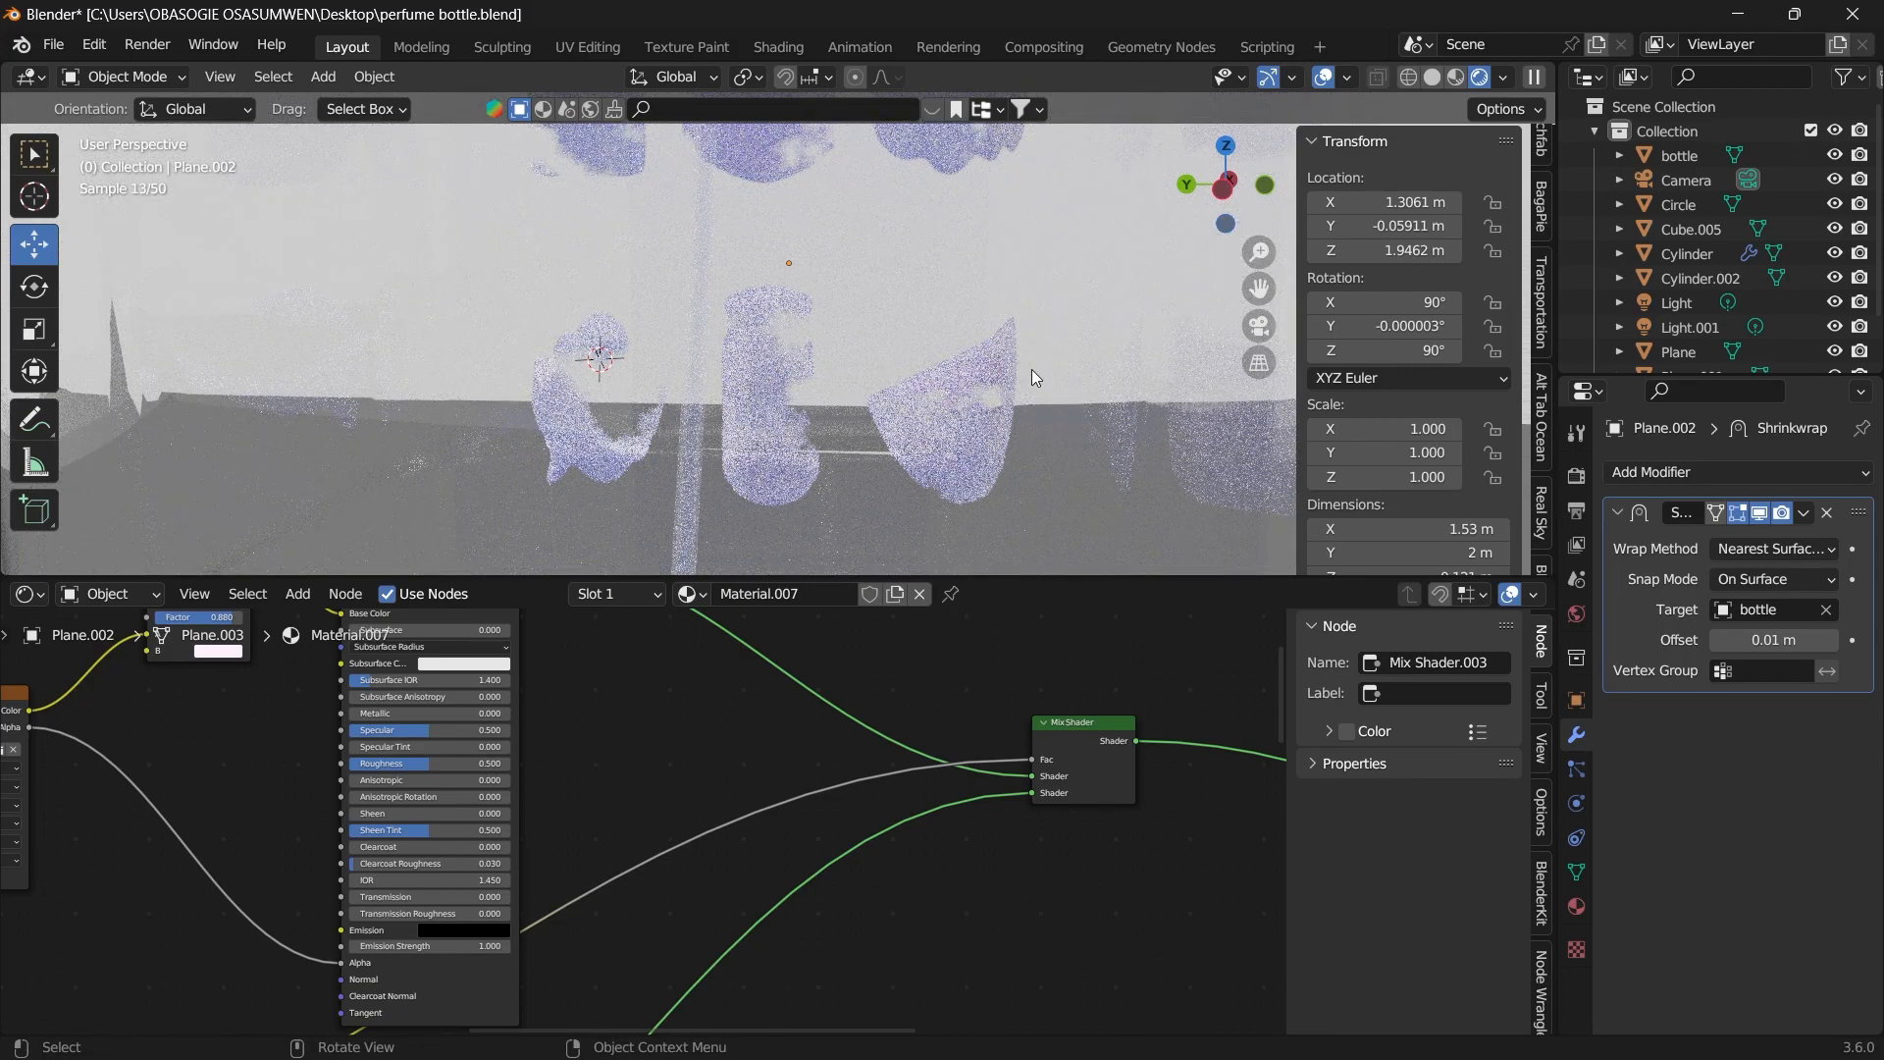
left_click_drag(1203, 186, 1215, 193)
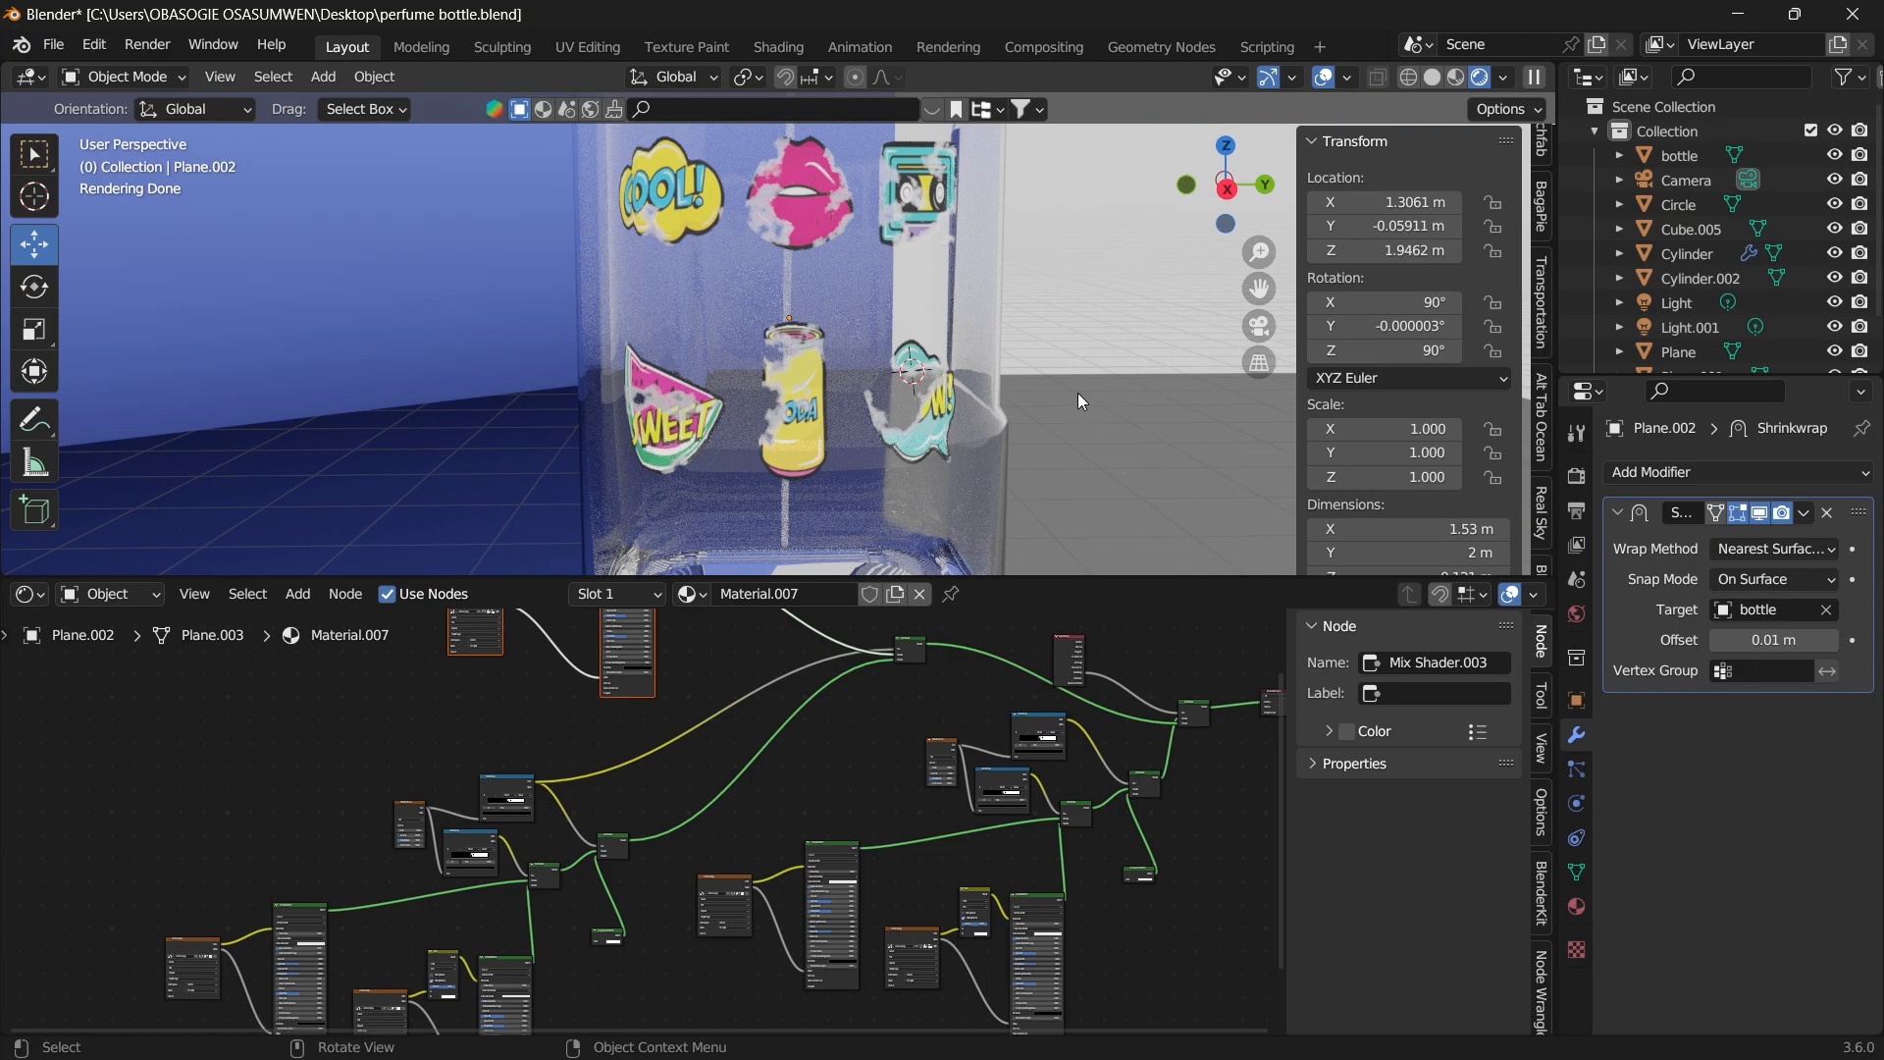
scroll(1078, 393, "up", 1)
left_click_drag(1232, 210, 1223, 211)
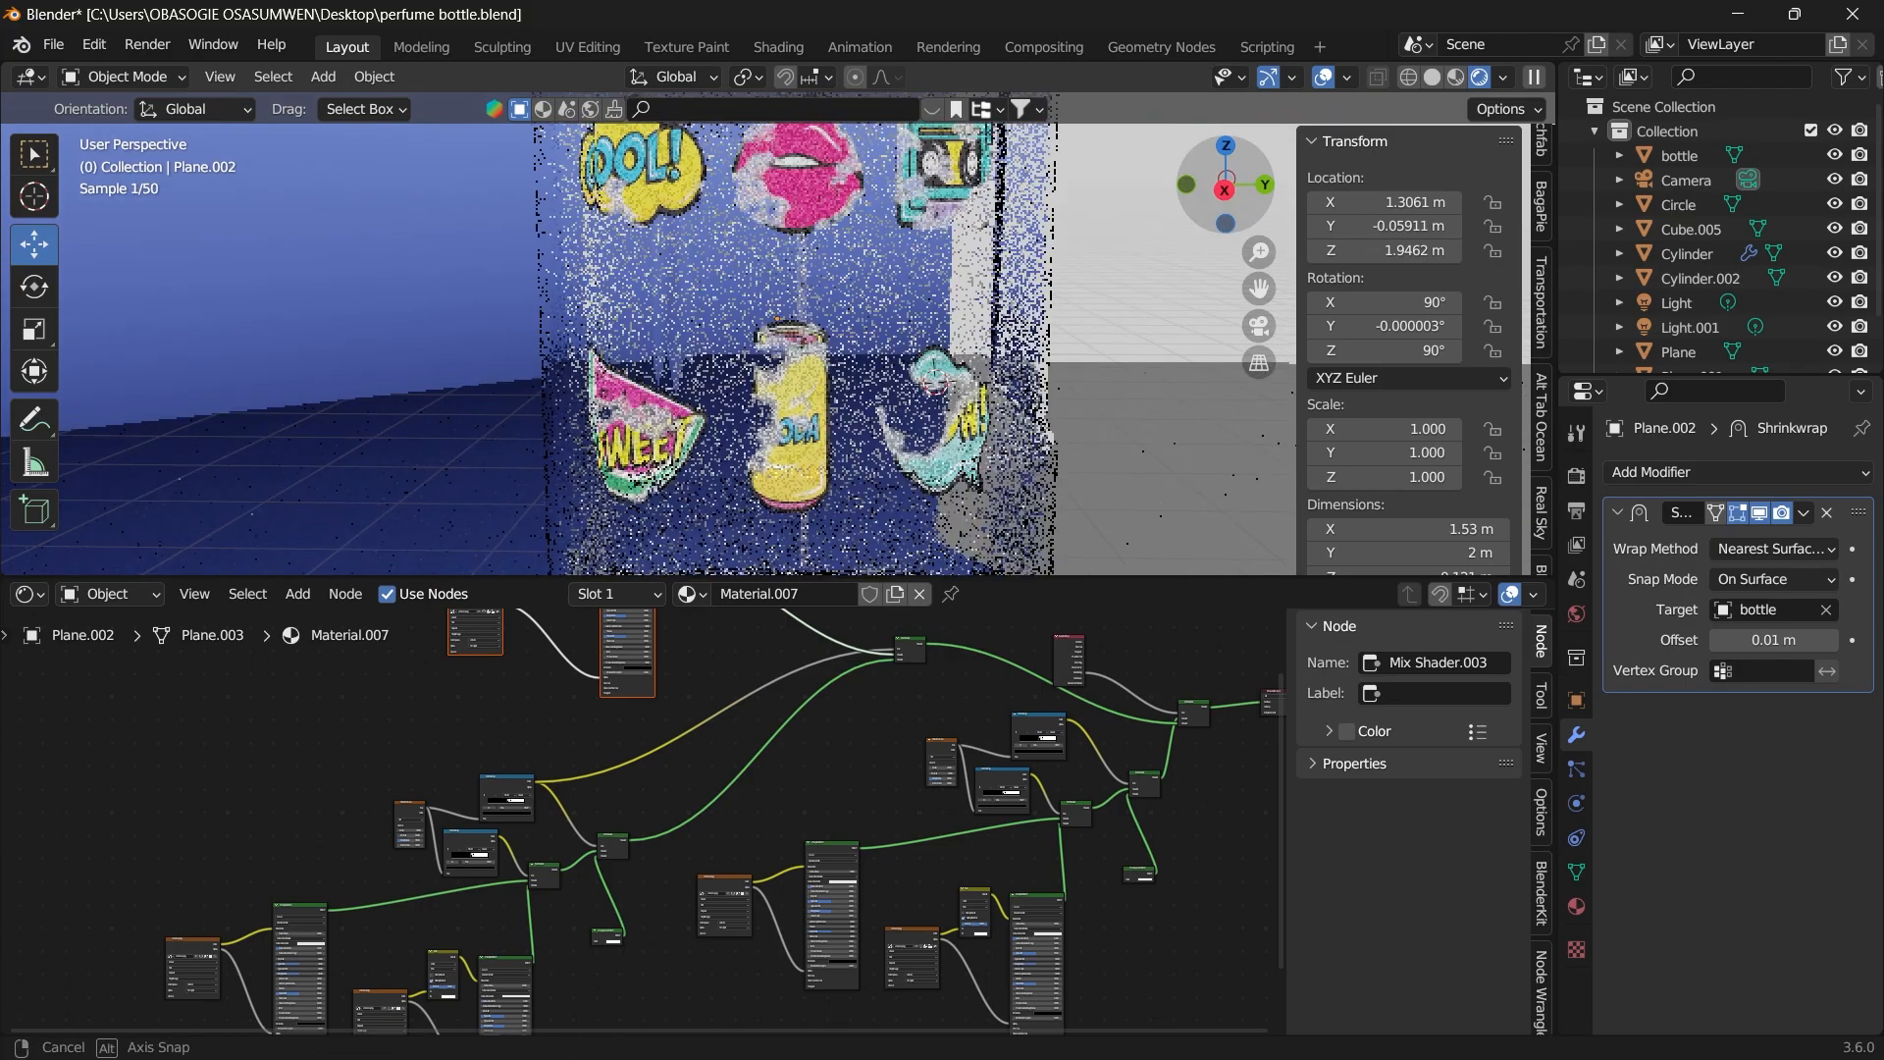
left_click_drag(1081, 581, 1081, 673)
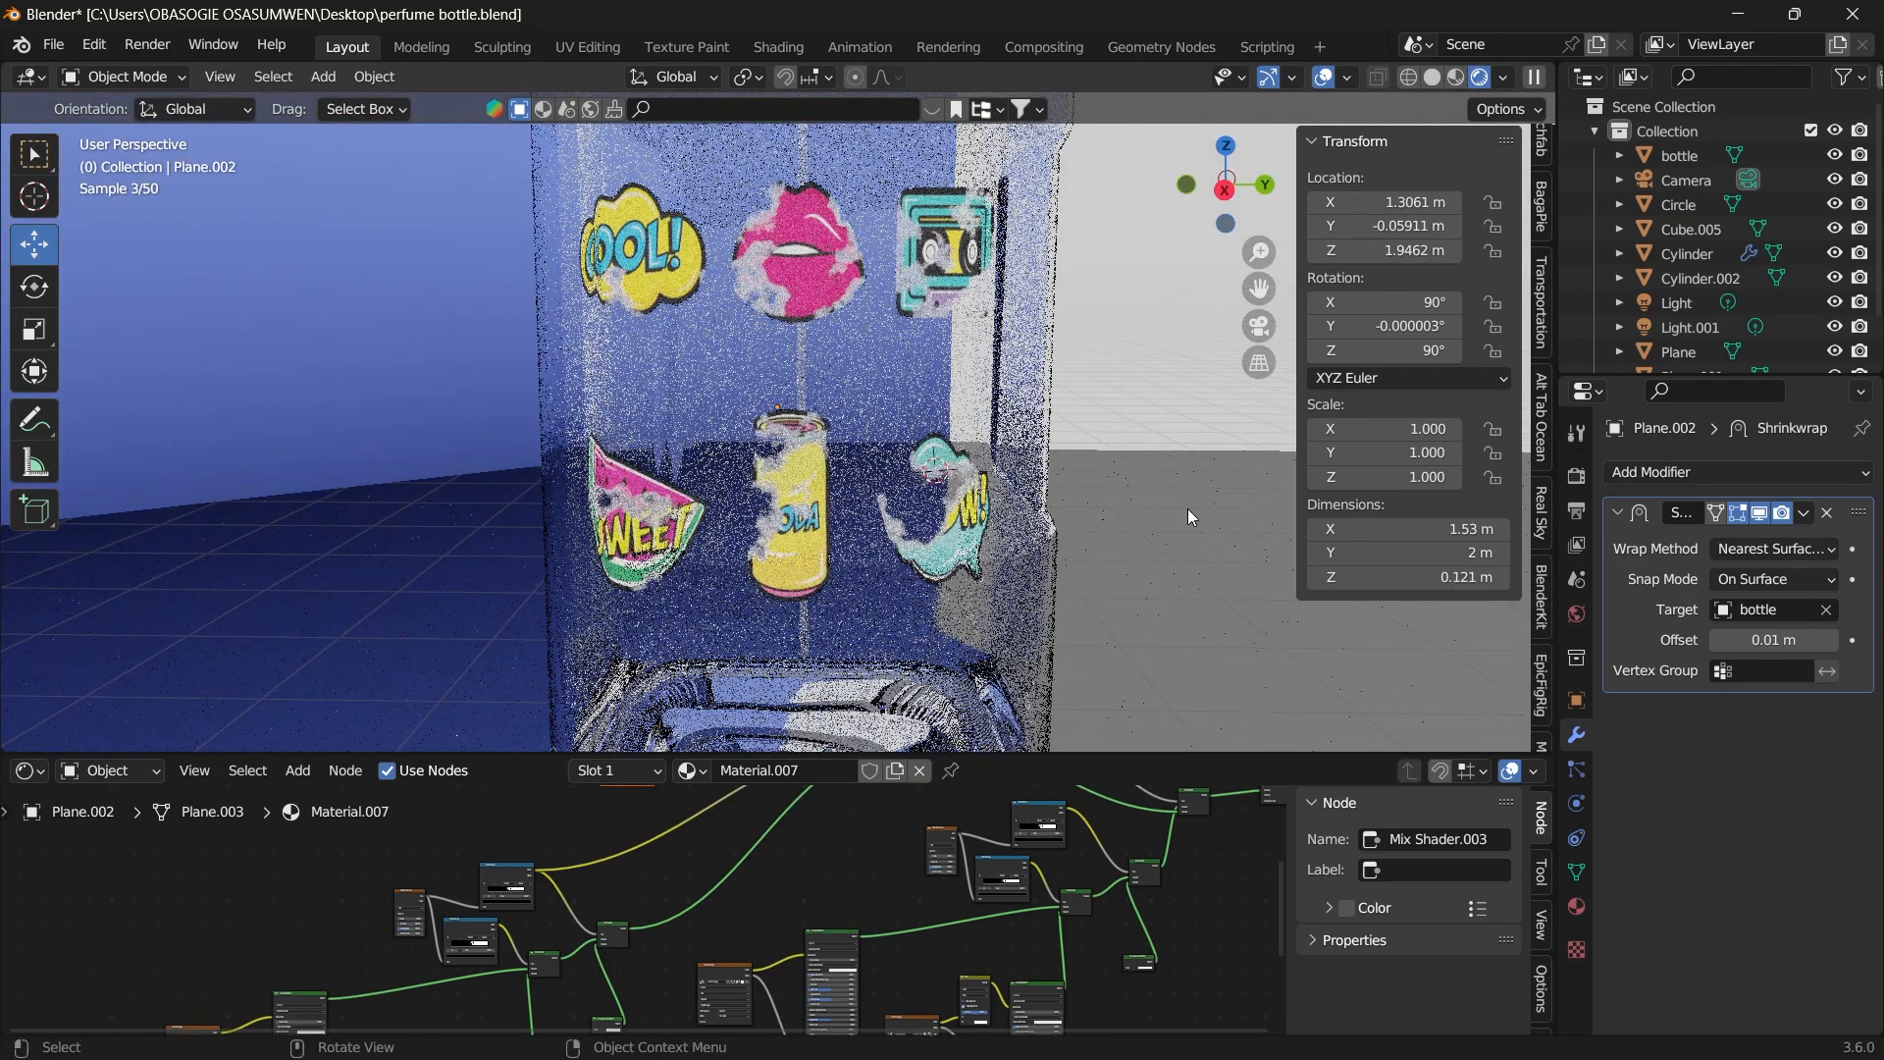